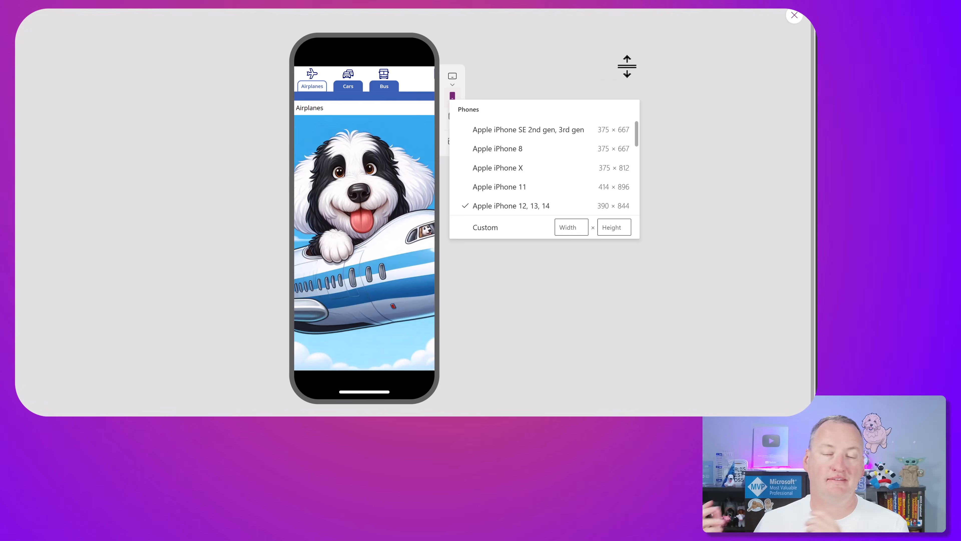
Preview the finished tab app in landscape phone and tablet layouts, opening the Cars and Bus tabs and toggling the device orientation
{"action": "left_click", "coordinate": [453, 143]}
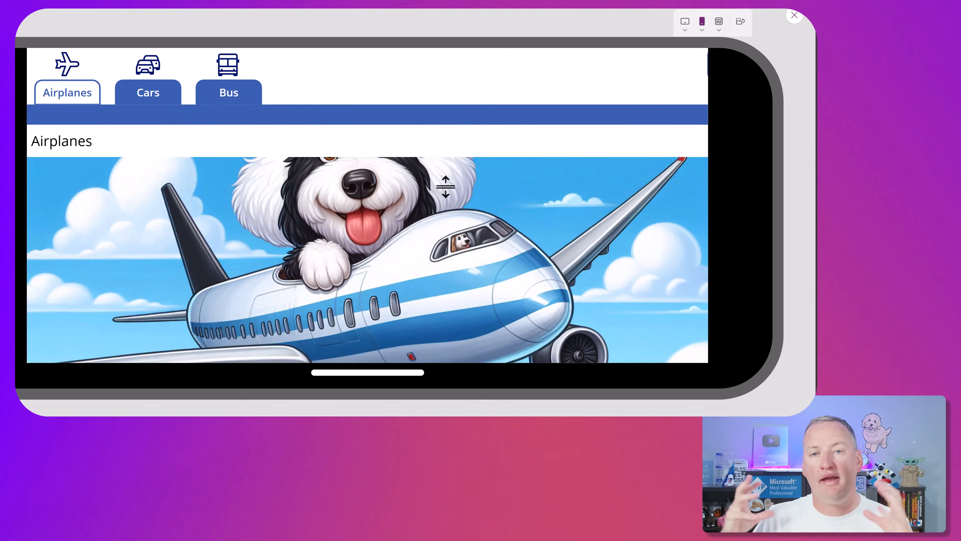
{"action": "left_click", "coordinate": [147, 97]}
{"action": "left_click", "coordinate": [234, 92]}
{"action": "left_click", "coordinate": [684, 30]}
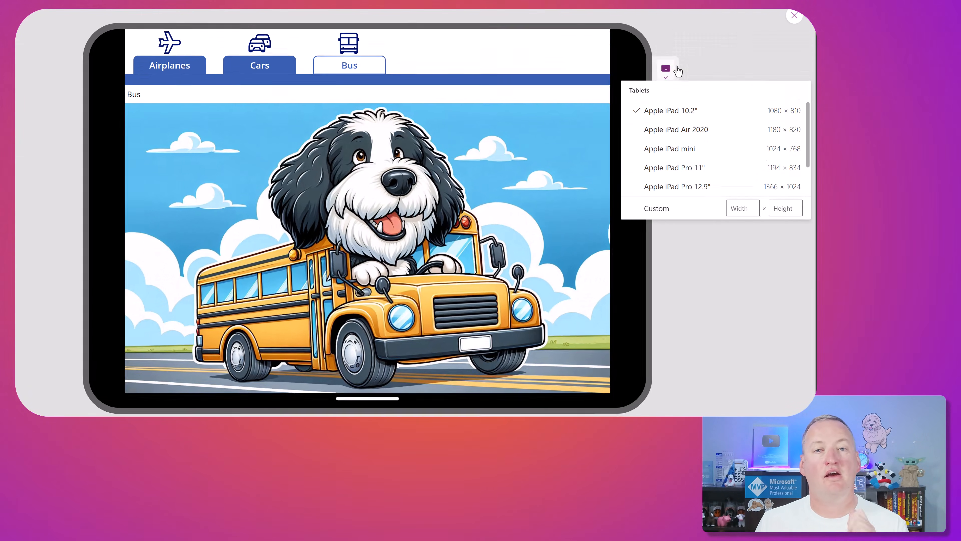
{"action": "left_click", "coordinate": [665, 46]}
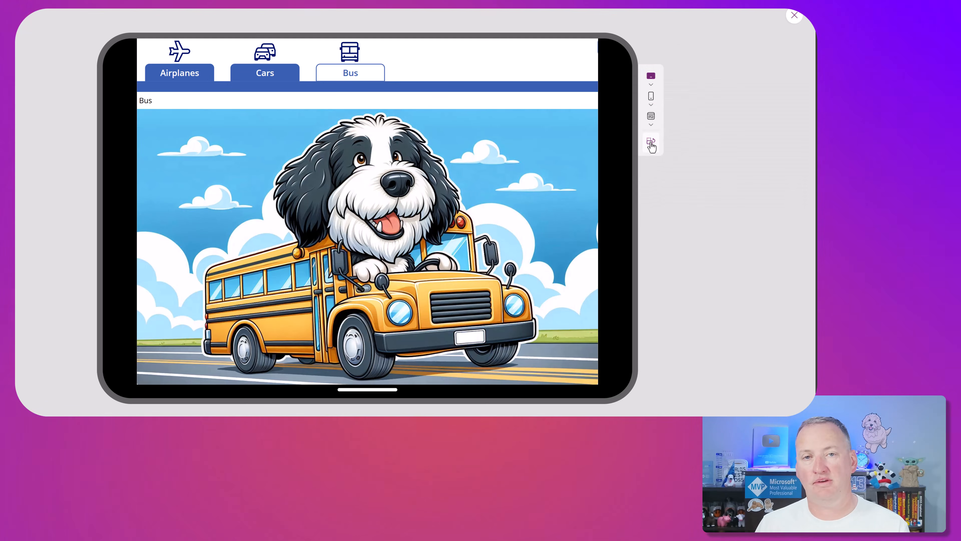
{"action": "left_click", "coordinate": [652, 144]}
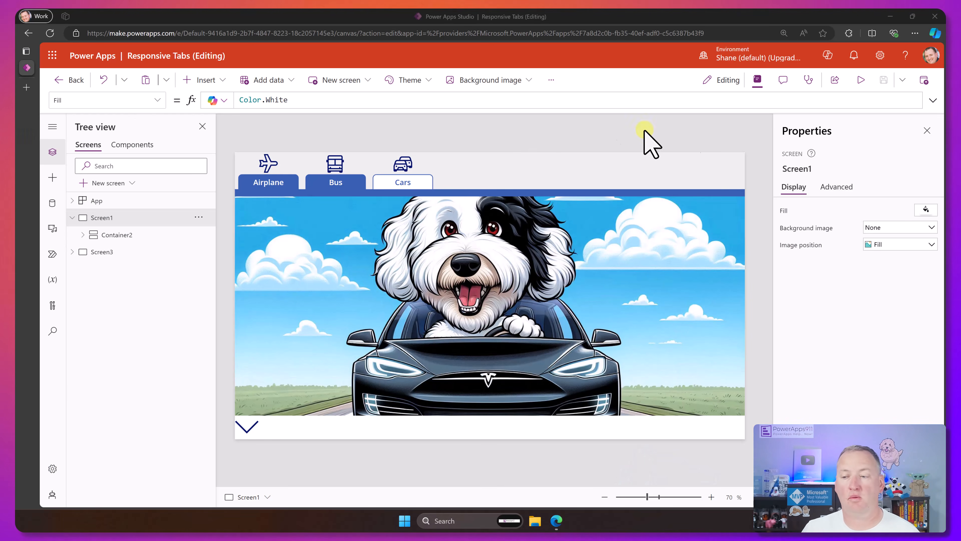
Preview the Responsive Tabs app at browser window size and view its Bus and Airplane tabs
{"action": "left_click", "coordinate": [860, 81]}
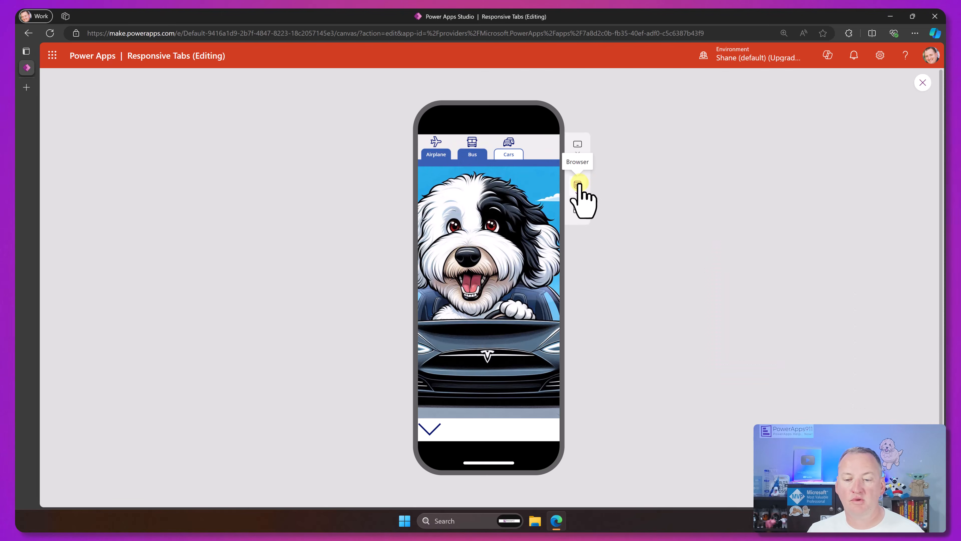
{"action": "left_click", "coordinate": [593, 206]}
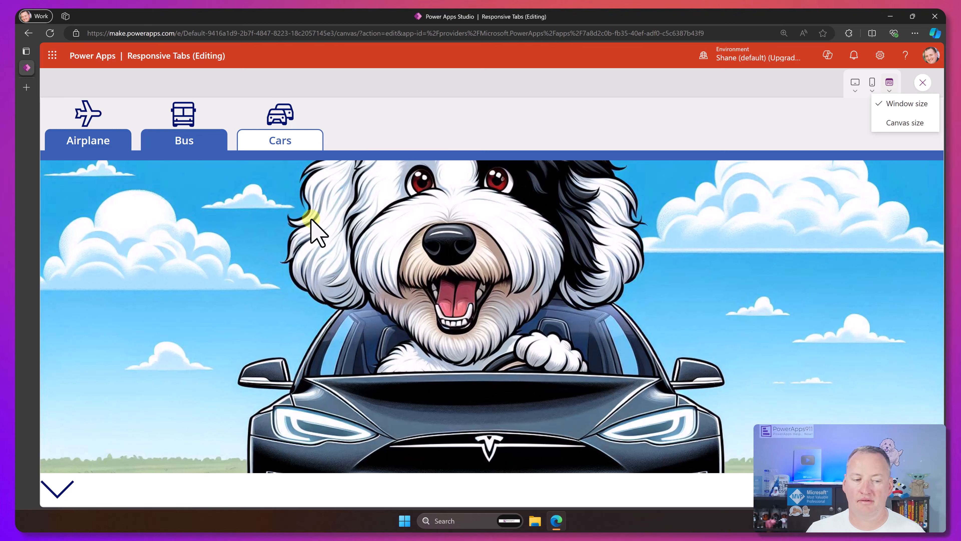
{"action": "left_click", "coordinate": [186, 141]}
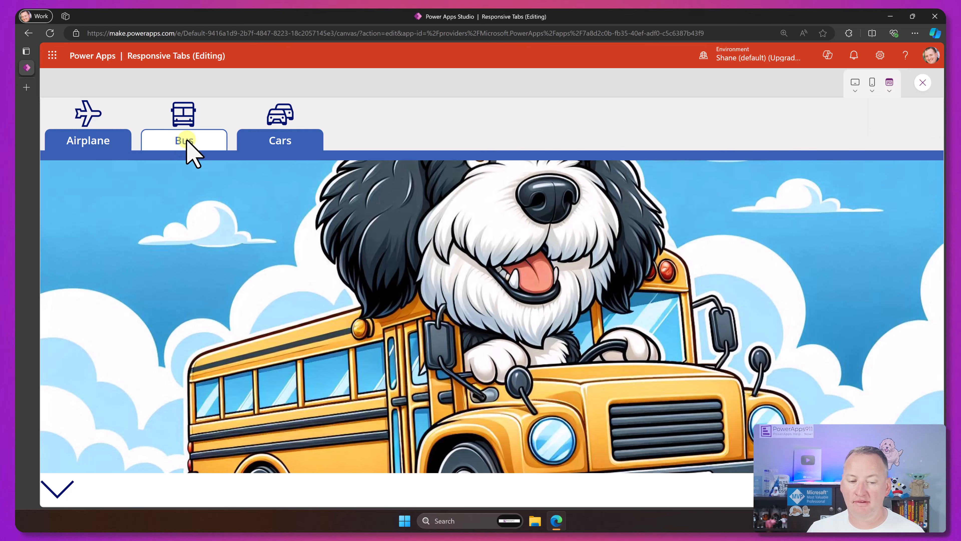
{"action": "left_click", "coordinate": [101, 146]}
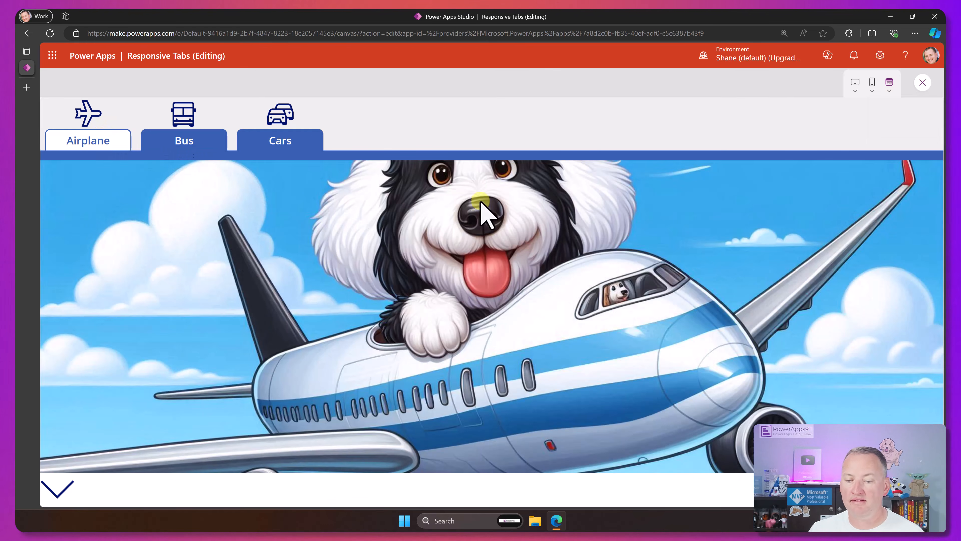
Preview the app as Apple iPhone 12, 13, 14, view the Bus and Cars tabs, and exit the preview
{"action": "left_click", "coordinate": [872, 85]}
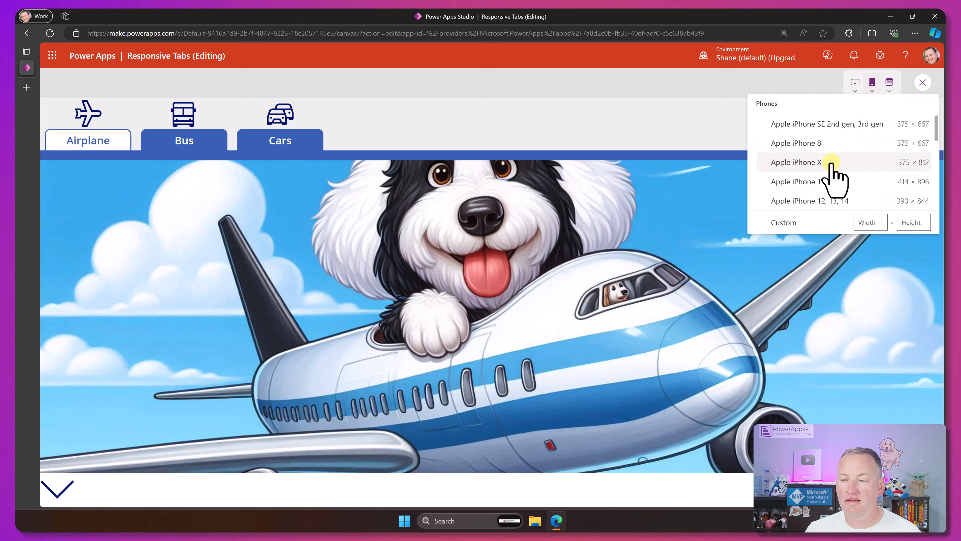
{"action": "left_click", "coordinate": [812, 201]}
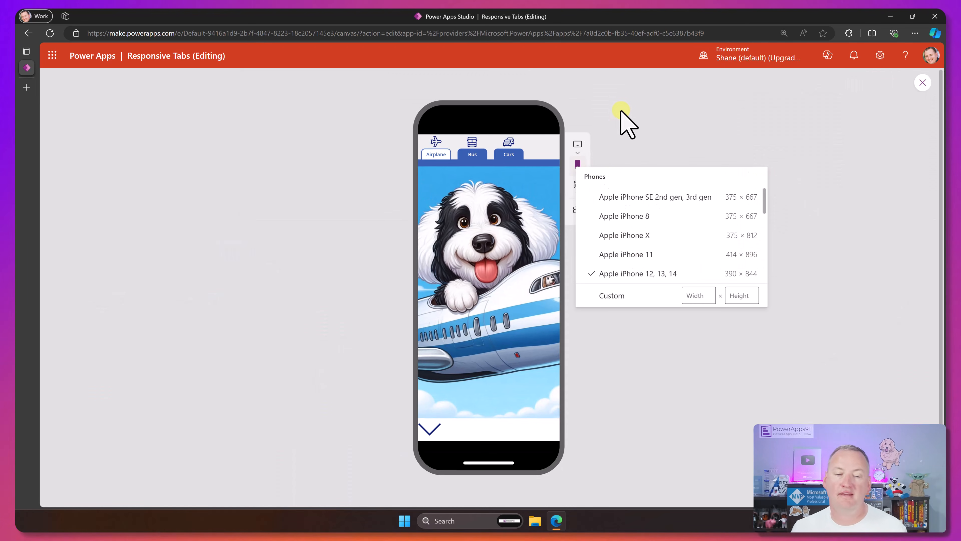
{"action": "left_click", "coordinate": [476, 160]}
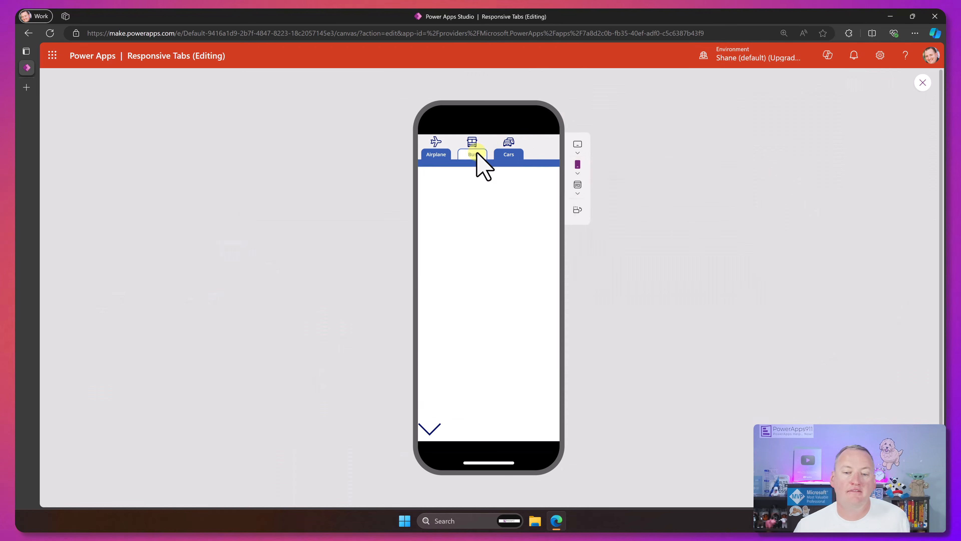
{"action": "left_click", "coordinate": [507, 155]}
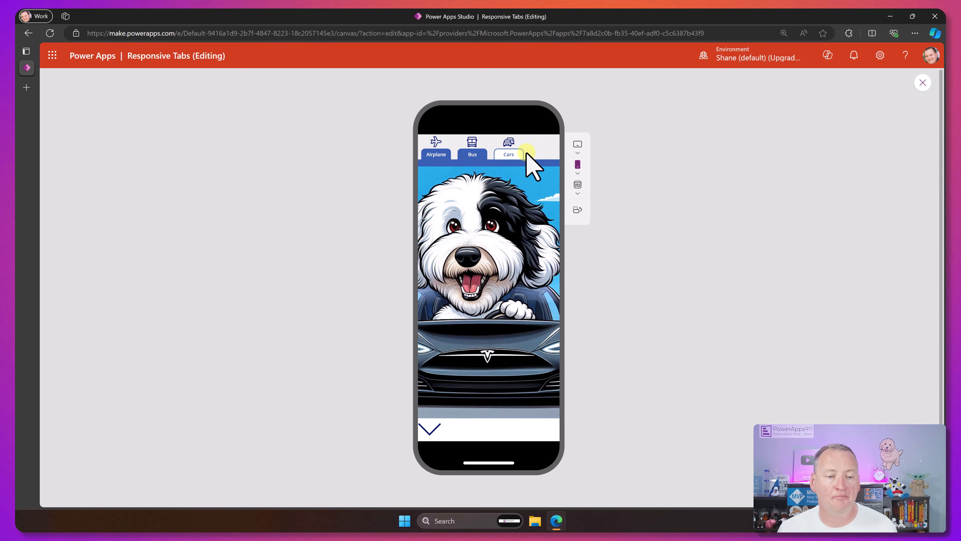
{"action": "key", "text": "Escape"}
Add a new blank screen to the app and collapse Screen1 in the tree
{"action": "left_click", "coordinate": [114, 185]}
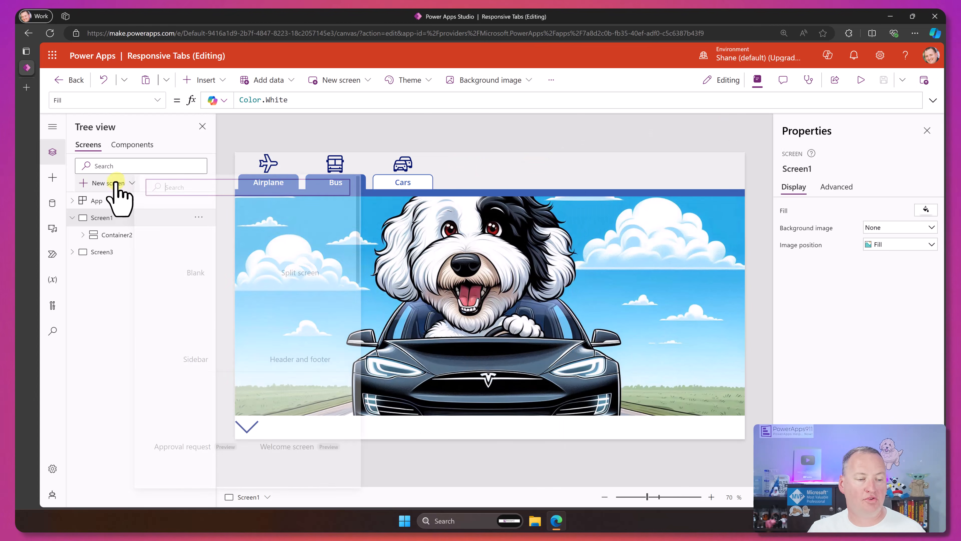
{"action": "left_click", "coordinate": [187, 246]}
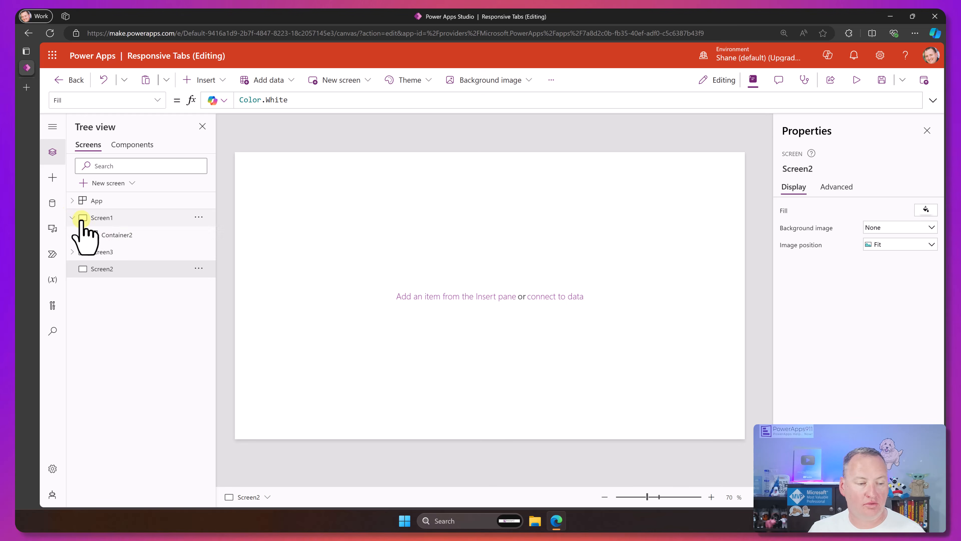
{"action": "left_click", "coordinate": [72, 217]}
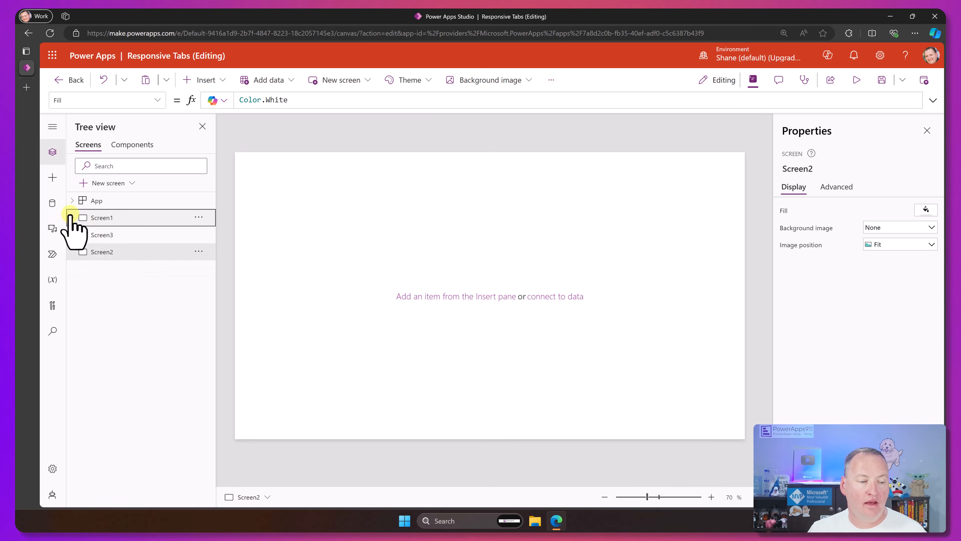
Review the app's display settings for Scale to fit, Lock aspect ratio and Lock orientation, then close them
{"action": "left_click", "coordinate": [552, 81]}
{"action": "left_click", "coordinate": [579, 102]}
{"action": "scroll", "coordinate": [478, 320], "scroll_direction": "down", "scroll_amount": 3}
{"action": "scroll", "coordinate": [479, 319], "scroll_direction": "down", "scroll_amount": 5}
{"action": "left_click", "coordinate": [279, 197]}
{"action": "scroll", "coordinate": [450, 282], "scroll_direction": "down", "scroll_amount": 3}
{"action": "scroll", "coordinate": [404, 254], "scroll_direction": "up", "scroll_amount": 3}
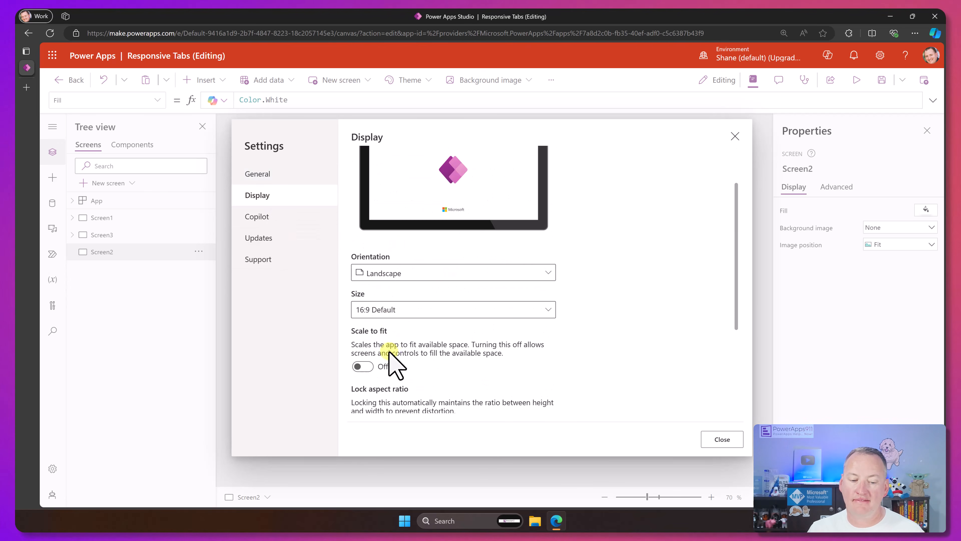
{"action": "scroll", "coordinate": [397, 364], "scroll_direction": "down", "scroll_amount": 3}
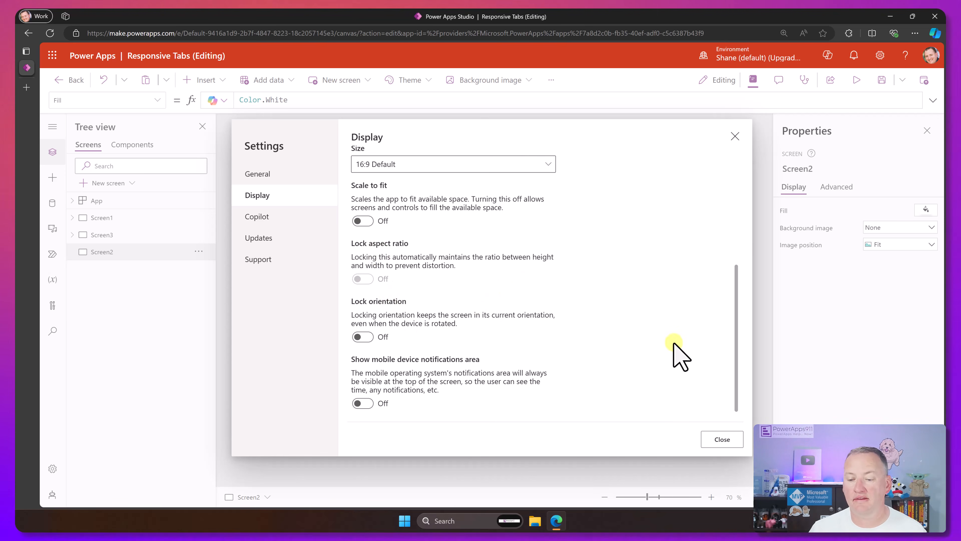
{"action": "key", "text": "Escape"}
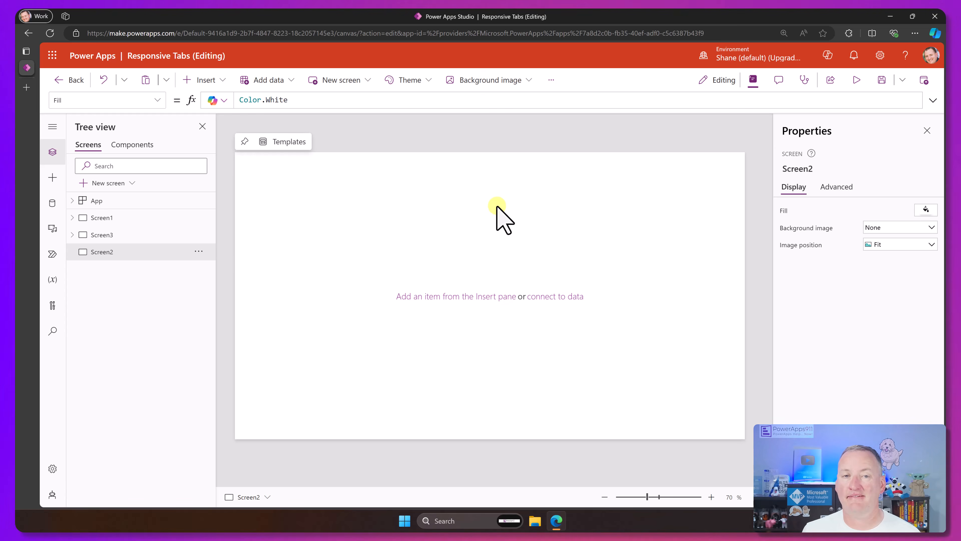
Create a new component and set its size to 1366 wide by 100 high
{"action": "left_click", "coordinate": [141, 144]}
{"action": "left_click", "coordinate": [72, 200]}
{"action": "left_click", "coordinate": [72, 217]}
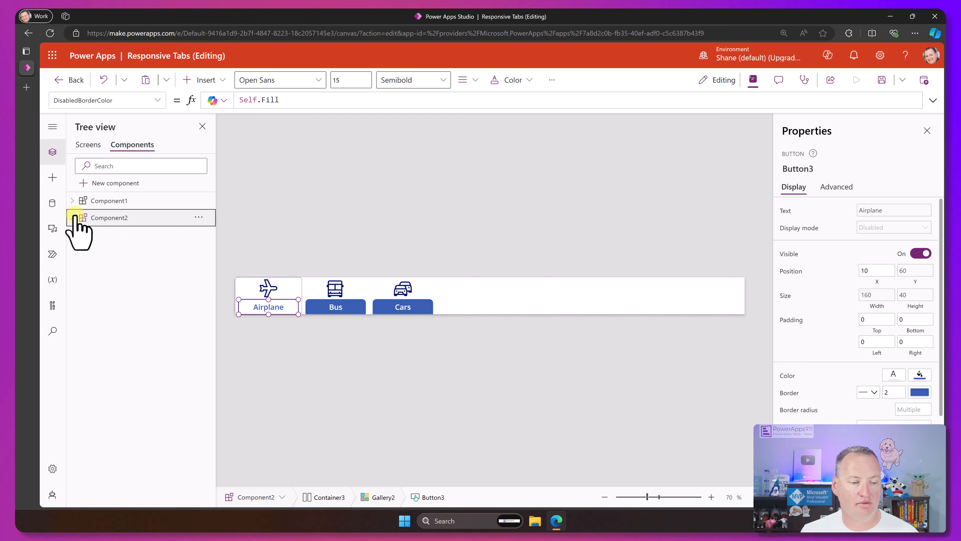
{"action": "left_click", "coordinate": [122, 186]}
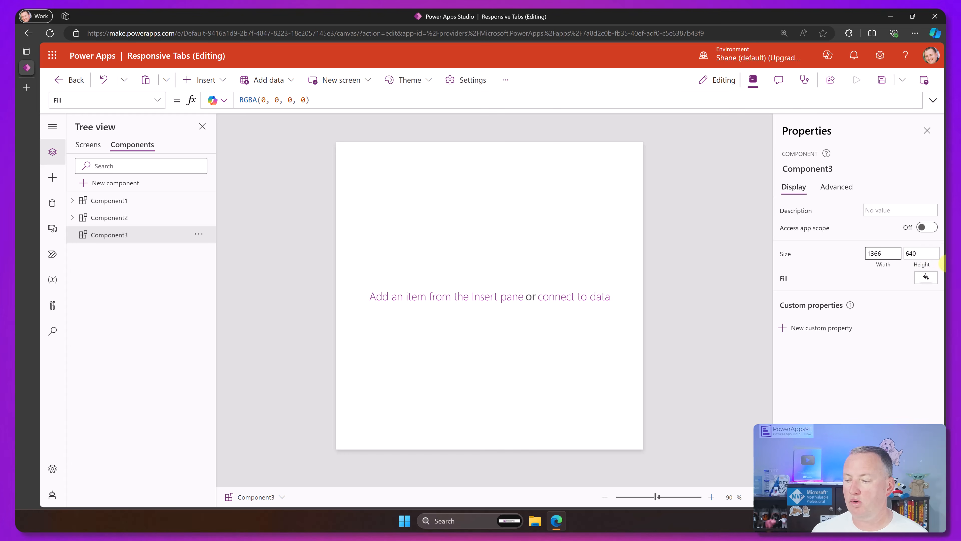
{"action": "key", "text": "Tab"}
{"action": "type", "text": "100"}
{"action": "key", "text": "Tab"}
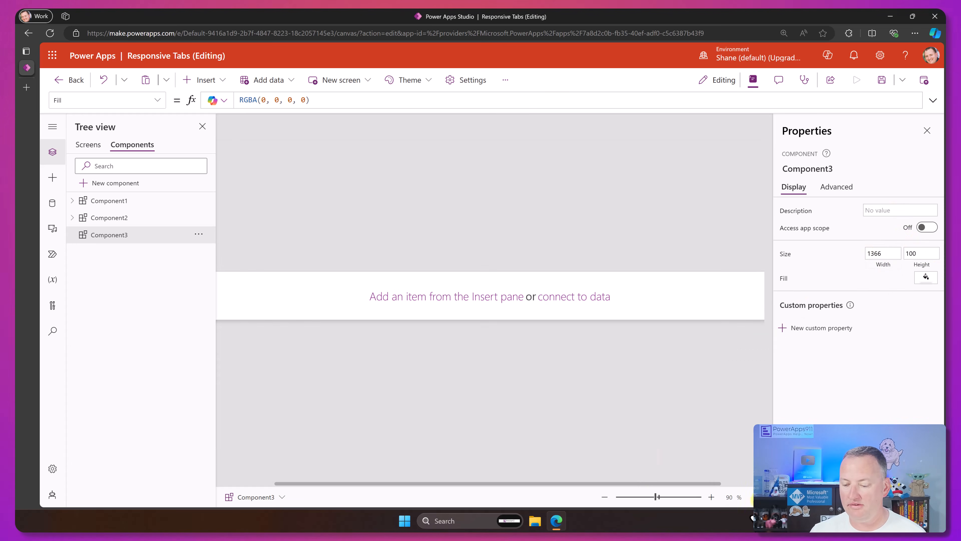
{"action": "left_click_drag", "start_coordinate": [655, 495], "coordinate": [649, 491]}
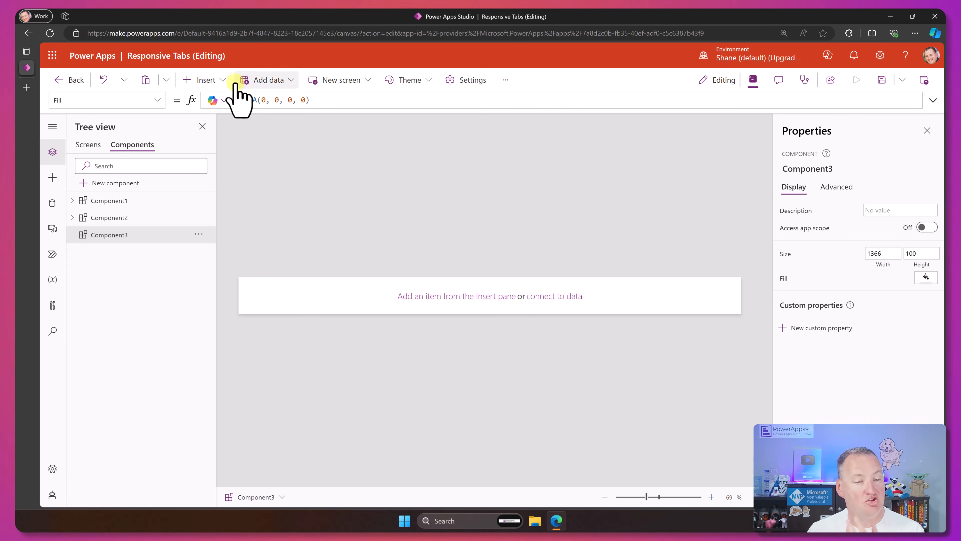
Insert a horizontal container into the new component and set its drop shadow to None
{"action": "left_click", "coordinate": [216, 80]}
{"action": "scroll", "coordinate": [231, 250], "scroll_direction": "down", "scroll_amount": 3}
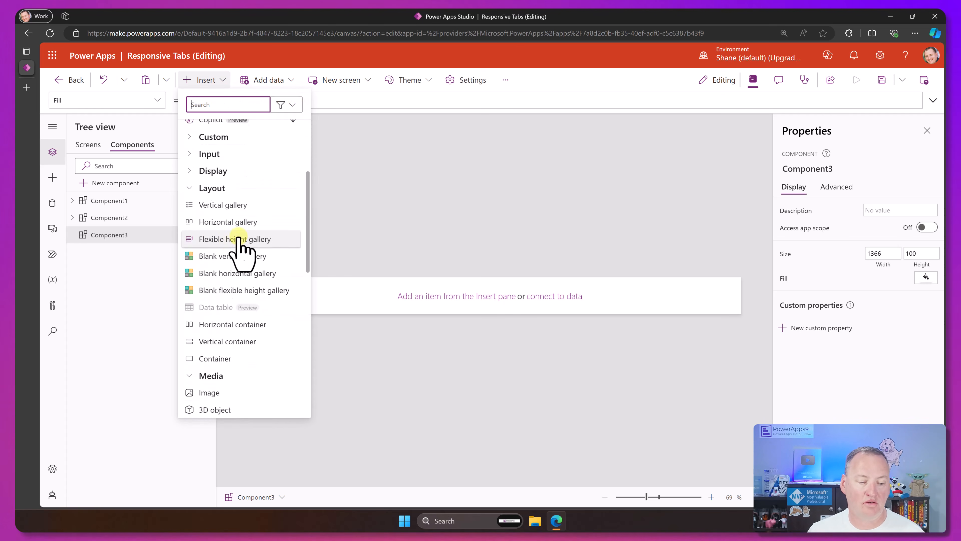
{"action": "scroll", "coordinate": [257, 252], "scroll_direction": "up", "scroll_amount": 3}
{"action": "scroll", "coordinate": [254, 253], "scroll_direction": "down", "scroll_amount": 3}
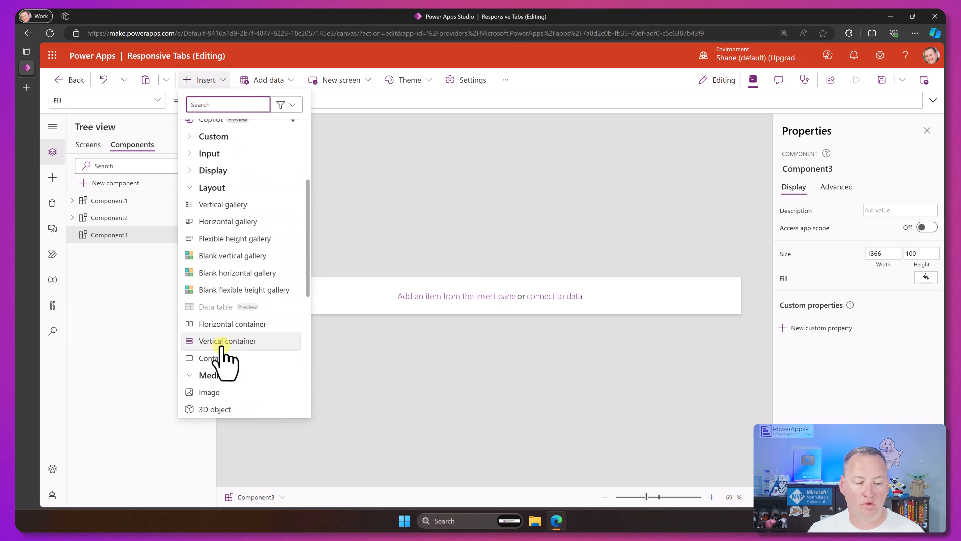
{"action": "left_click", "coordinate": [247, 324]}
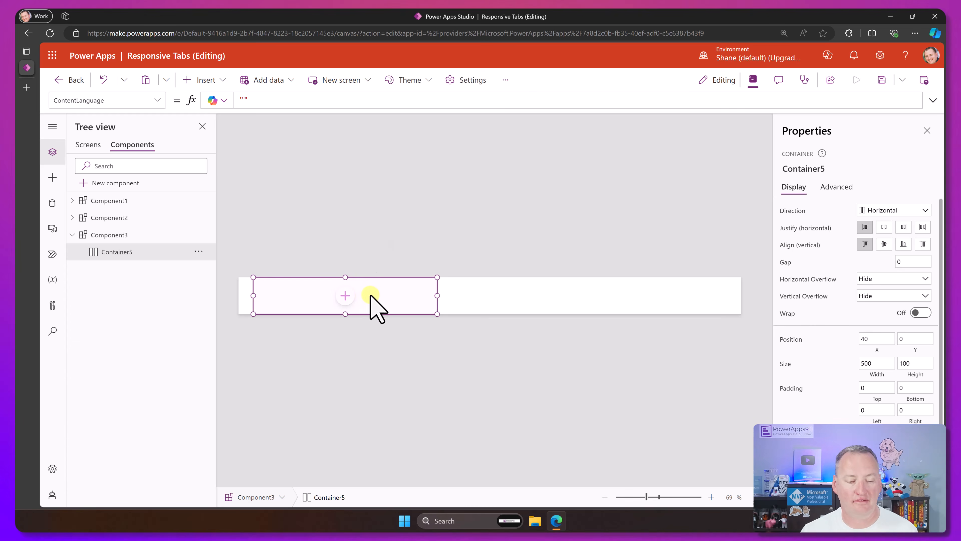
{"action": "scroll", "coordinate": [834, 379], "scroll_direction": "down", "scroll_amount": 1}
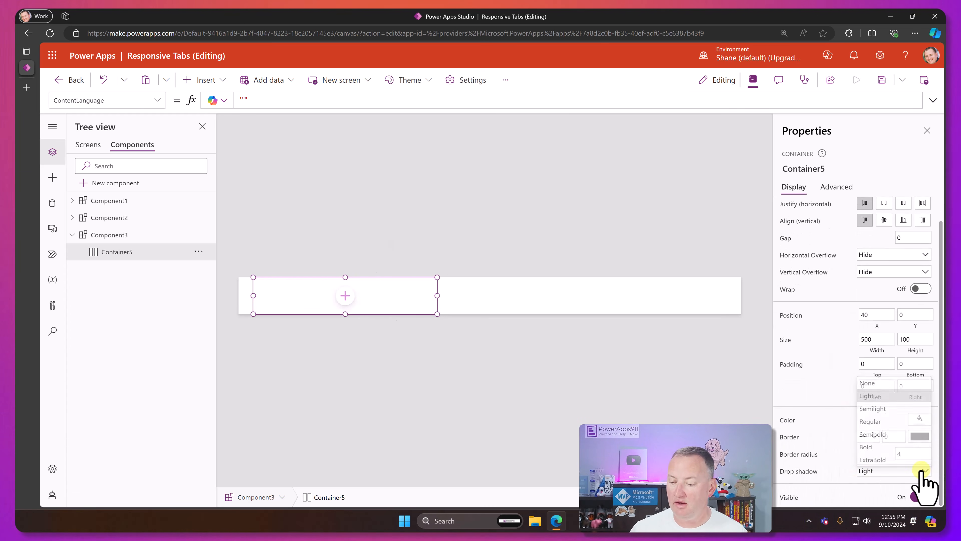
{"action": "left_click", "coordinate": [880, 380]}
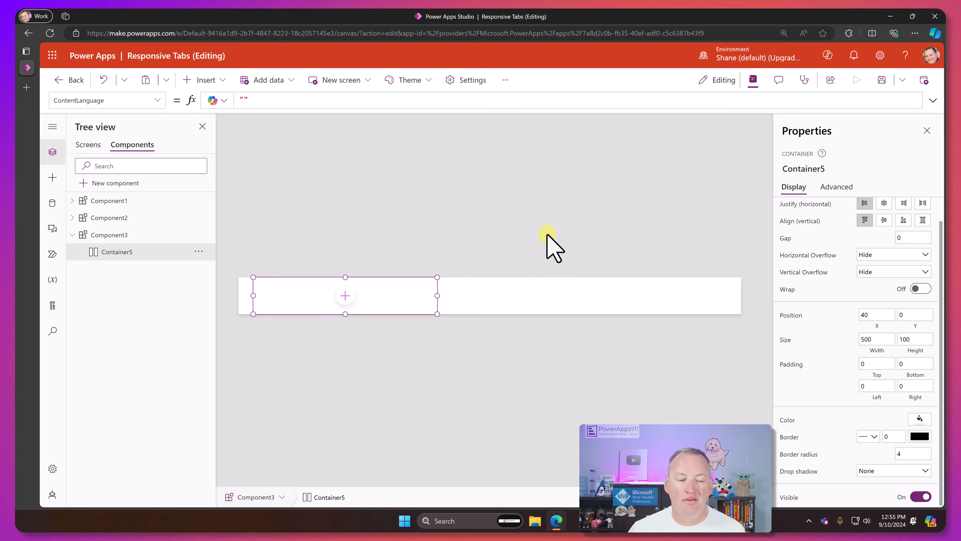
Set the horizontal container's Width property to the formula Parent.Width
{"action": "left_click", "coordinate": [490, 294]}
{"action": "left_click", "coordinate": [326, 291]}
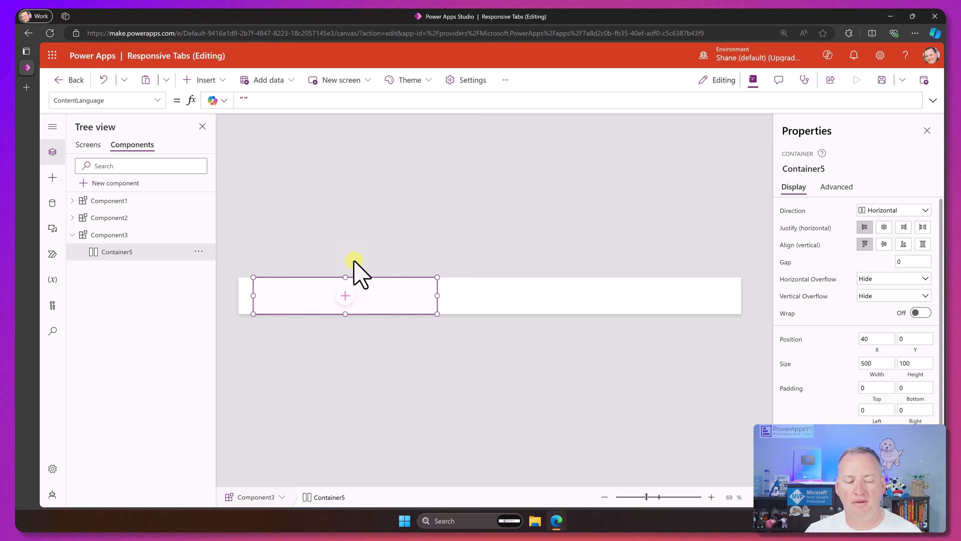
{"action": "left_click", "coordinate": [155, 101]}
{"action": "scroll", "coordinate": [101, 272], "scroll_direction": "down", "scroll_amount": 6}
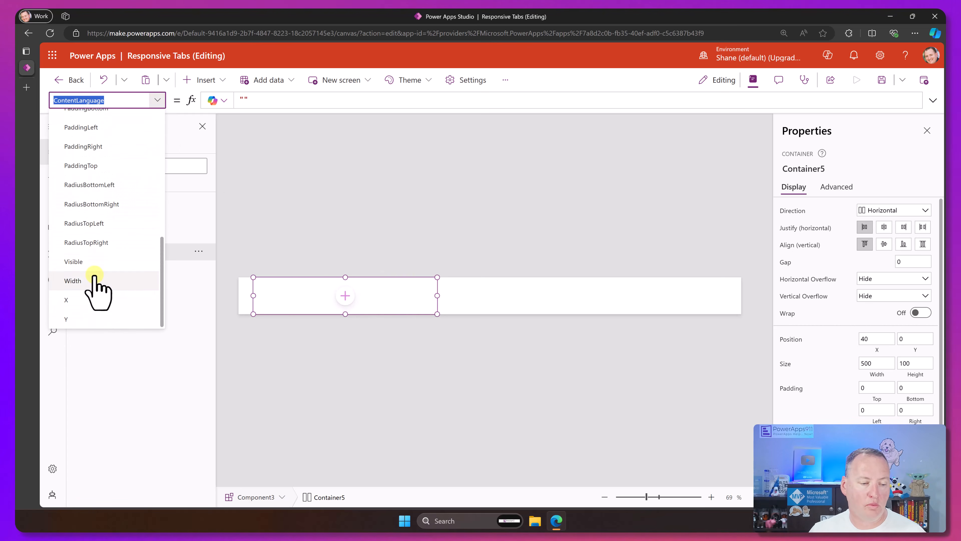
{"action": "left_click", "coordinate": [82, 279]}
{"action": "left_click_drag", "start_coordinate": [276, 96], "coordinate": [206, 99]}
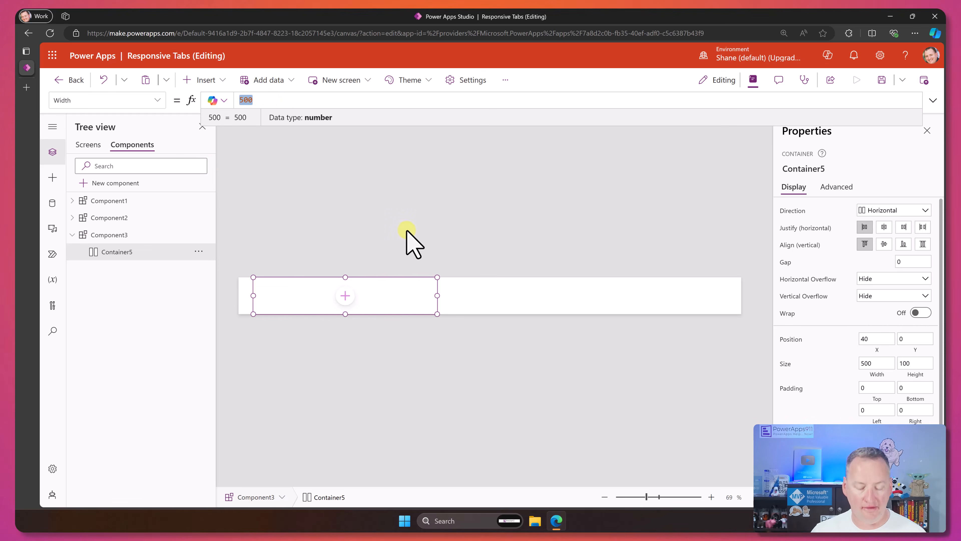
{"action": "type", "text": "p"}
{"action": "key", "text": "Tab"}
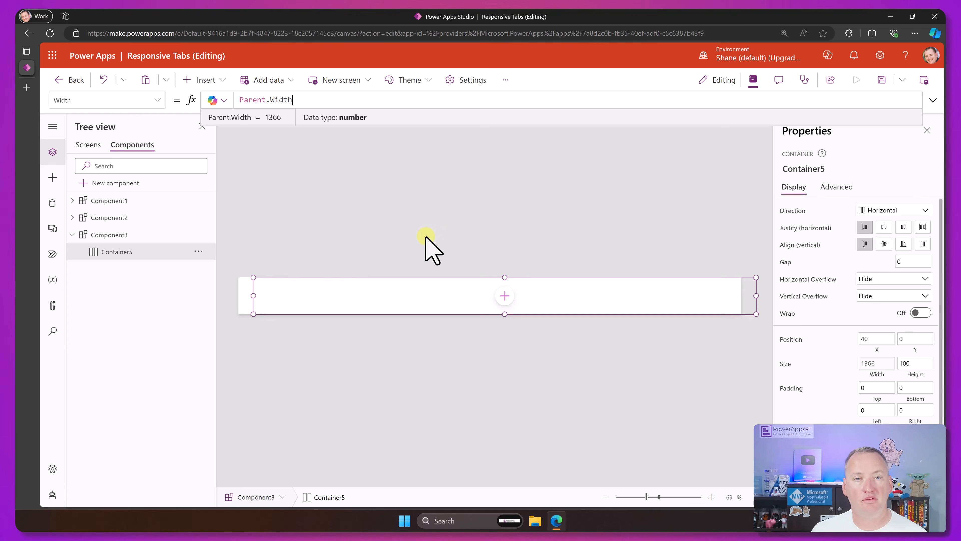
{"action": "left_click", "coordinate": [452, 296]}
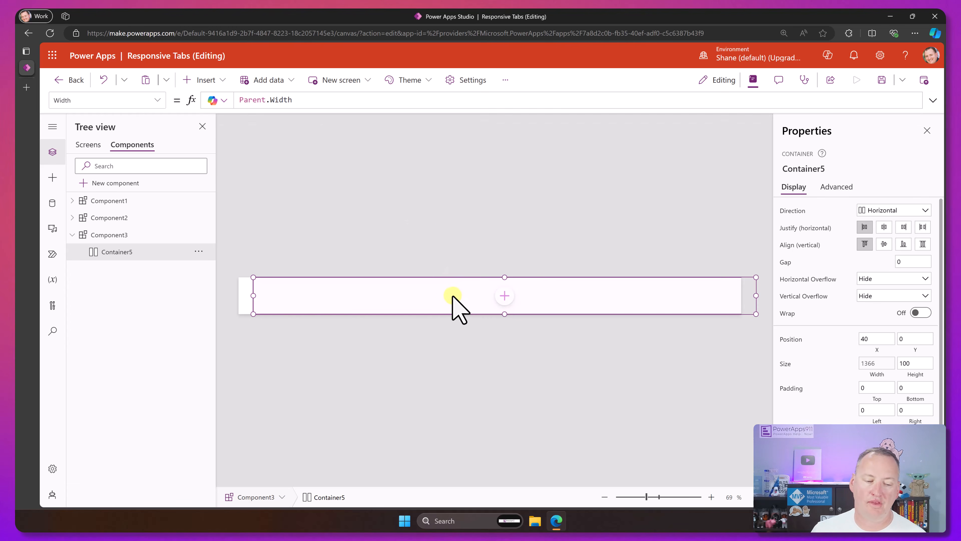
Set the horizontal container's X position to 0
{"action": "left_click", "coordinate": [362, 289]}
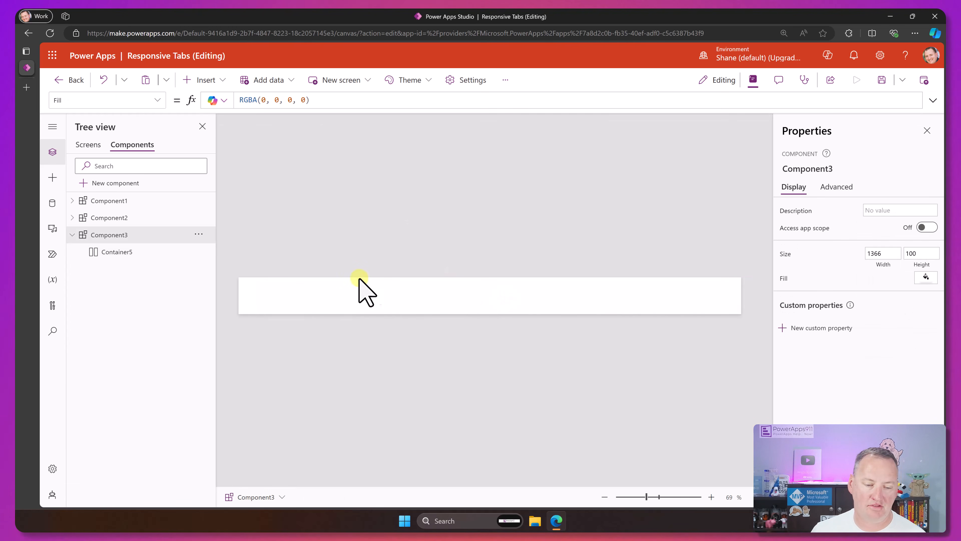
{"action": "left_click", "coordinate": [326, 308]}
{"action": "left_click", "coordinate": [867, 338]}
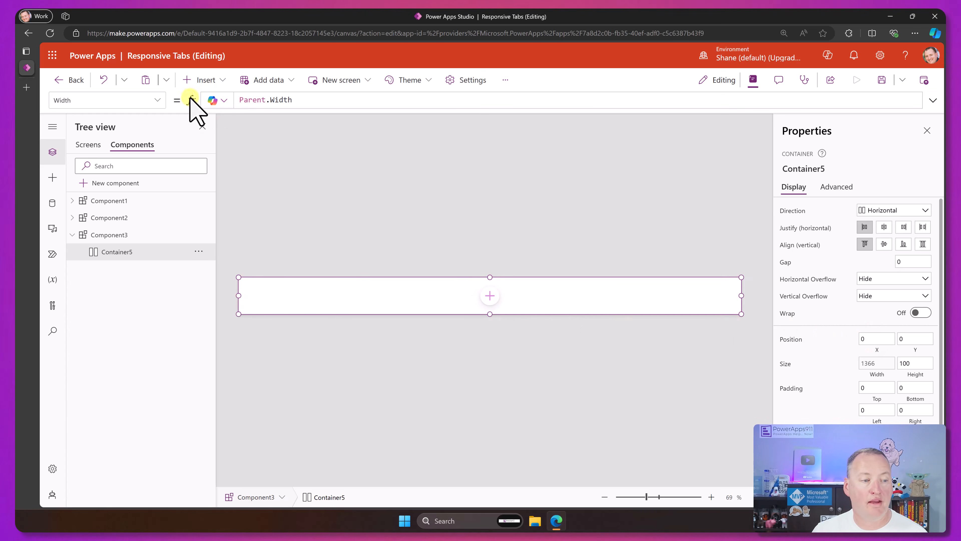
Set the horizontal container's Height property to the formula Parent.Height
{"action": "left_click", "coordinate": [157, 99]}
{"action": "scroll", "coordinate": [112, 198], "scroll_direction": "up", "scroll_amount": 5}
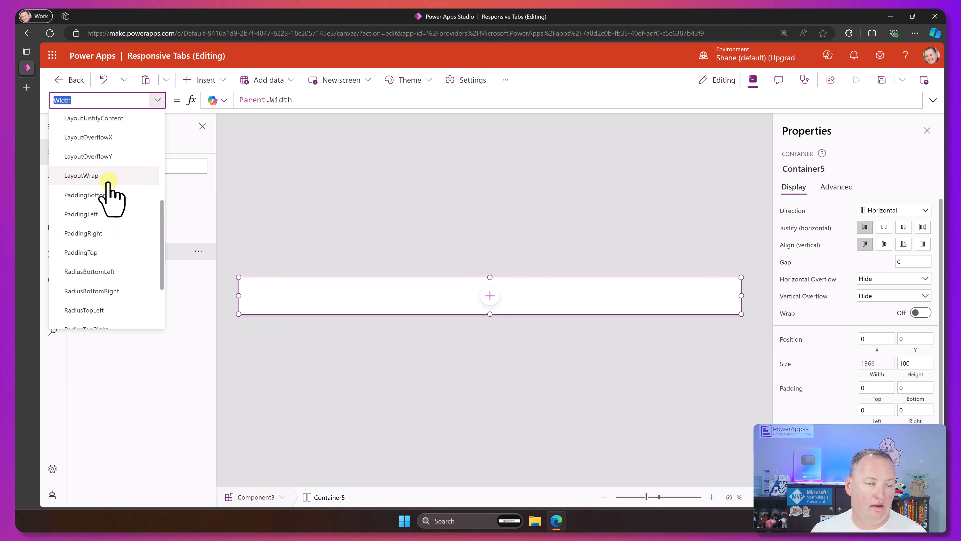
{"action": "left_click", "coordinate": [108, 185]}
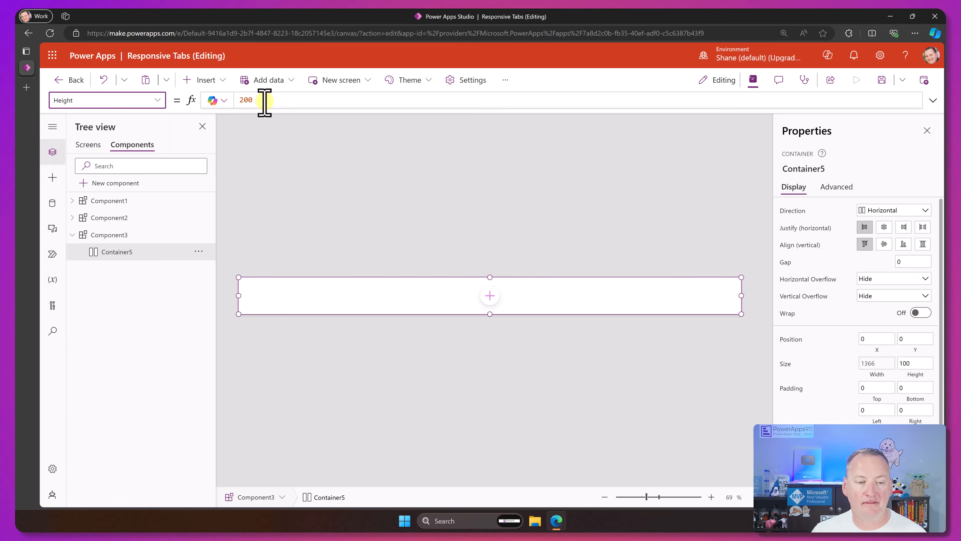
{"action": "left_click_drag", "start_coordinate": [261, 101], "coordinate": [218, 101]}
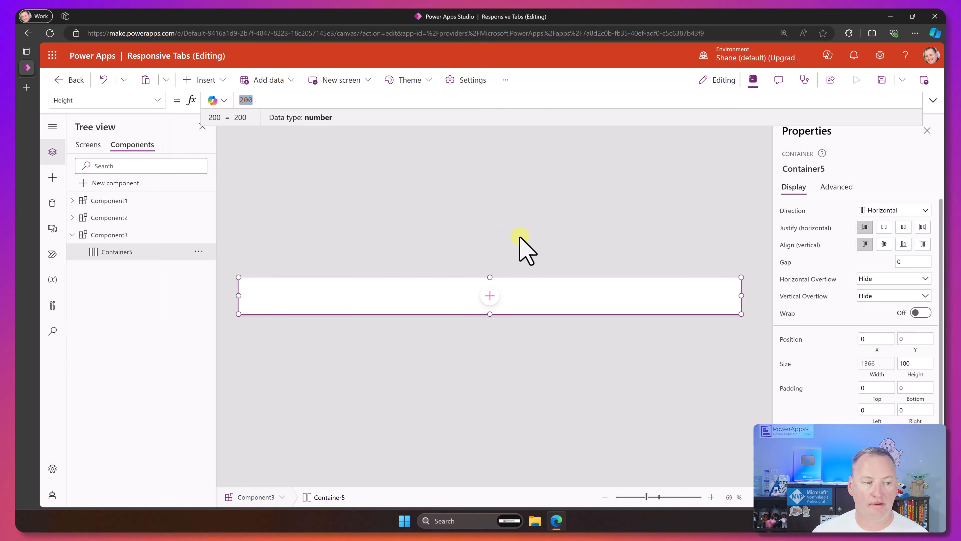
{"action": "type", "text": "pare"}
{"action": "key", "text": "Tab"}
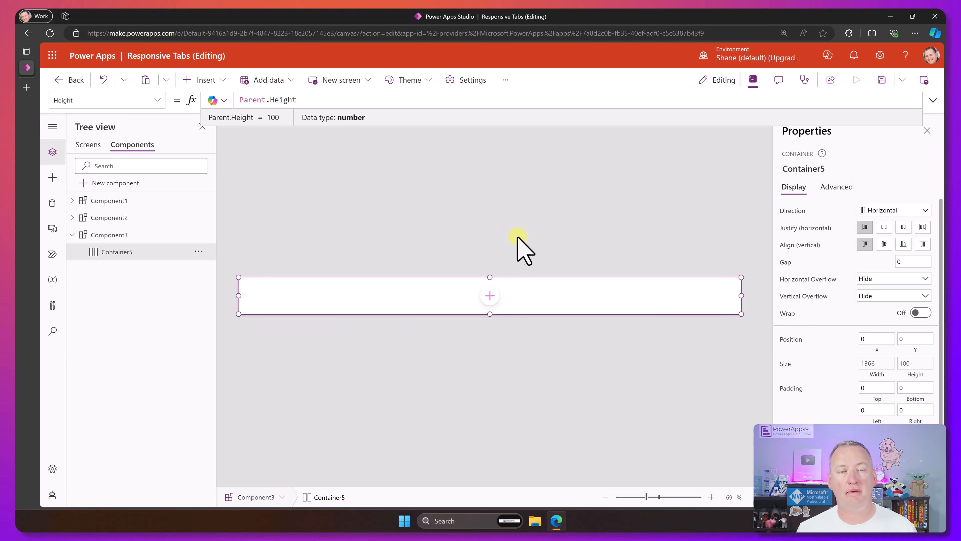
{"action": "left_click", "coordinate": [416, 298]}
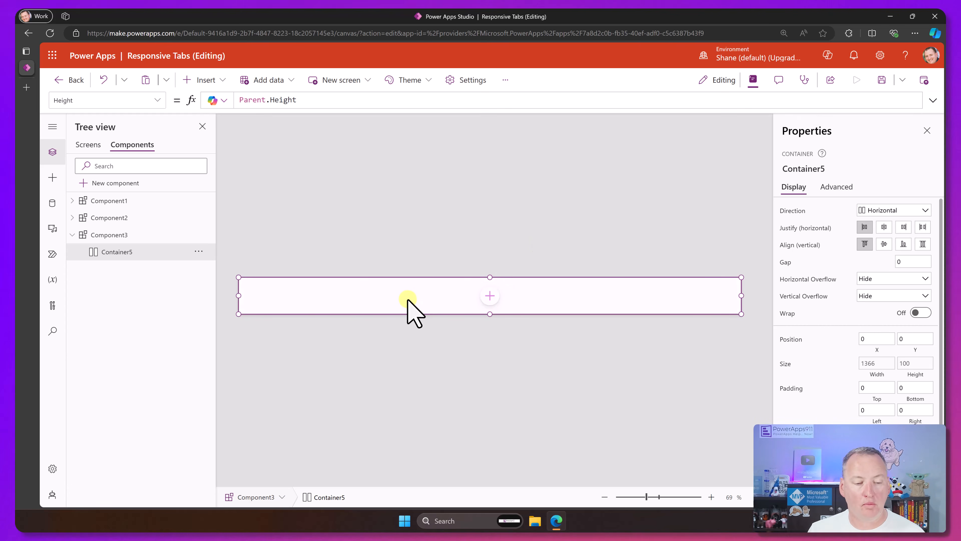
Insert a horizontal gallery into the container and change its layout to Blank
{"action": "left_click", "coordinate": [221, 84]}
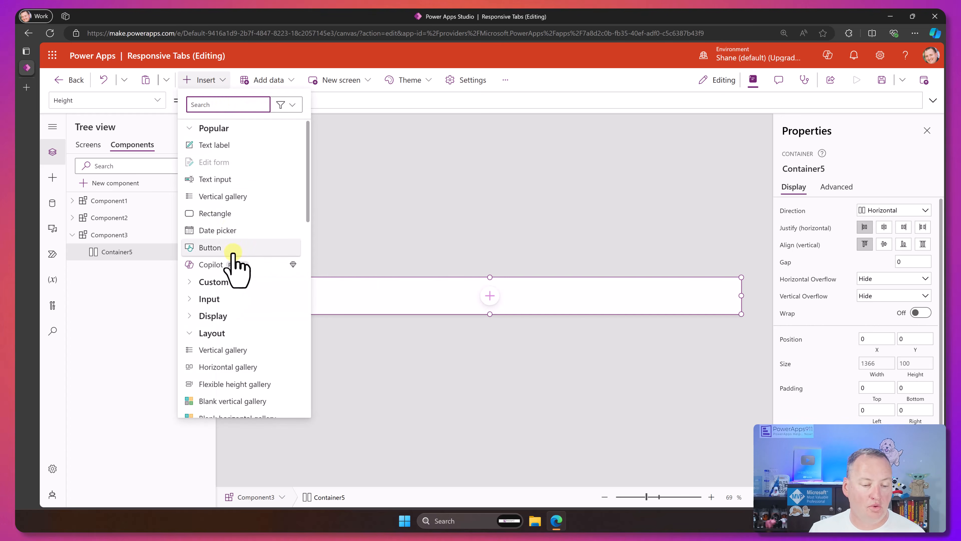
{"action": "scroll", "coordinate": [230, 265], "scroll_direction": "down", "scroll_amount": 3}
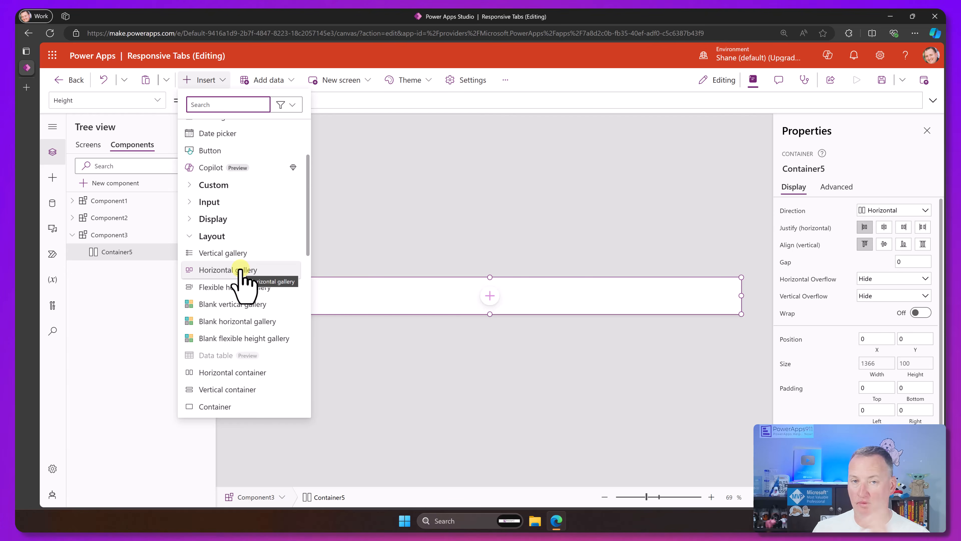
{"action": "left_click_drag", "start_coordinate": [241, 272], "coordinate": [325, 308]}
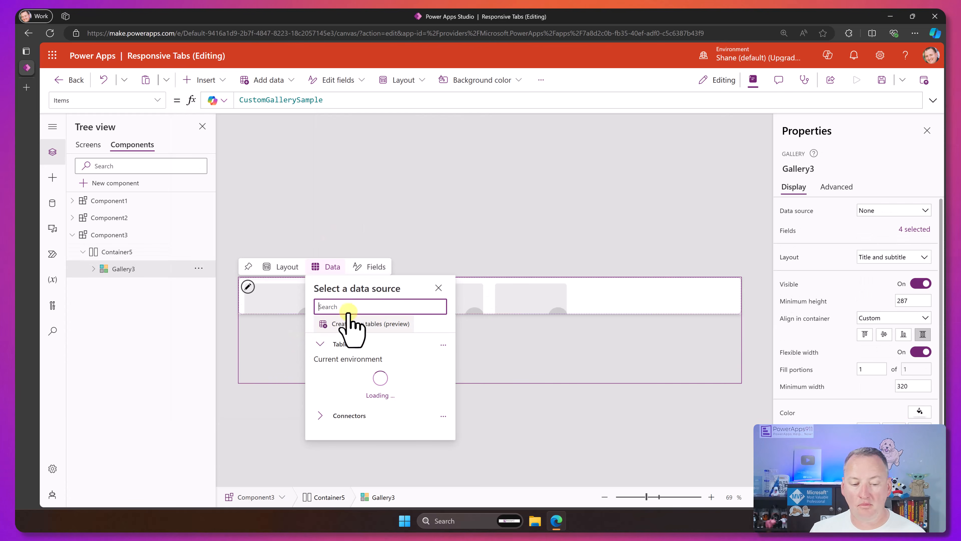
{"action": "left_click", "coordinate": [872, 267]}
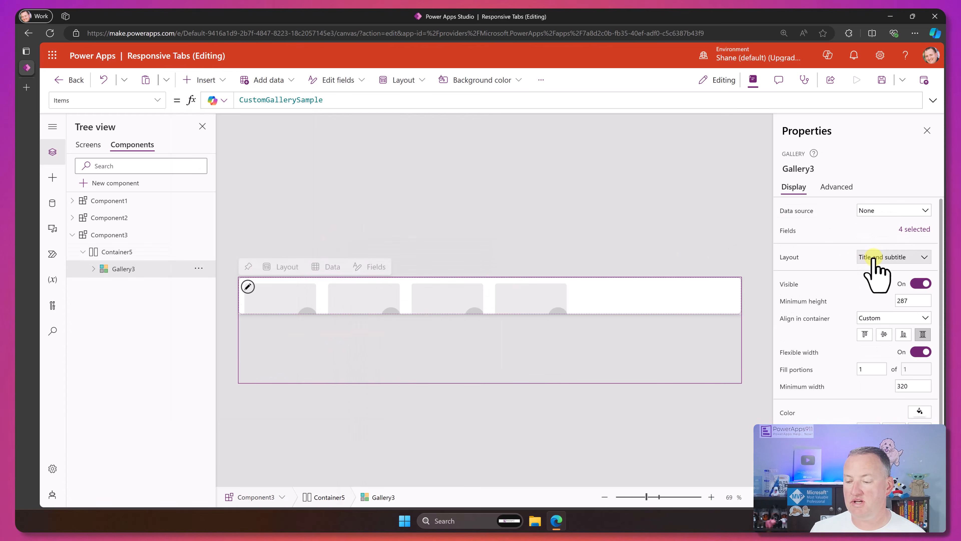
{"action": "left_click", "coordinate": [874, 271]}
{"action": "left_click", "coordinate": [744, 348]}
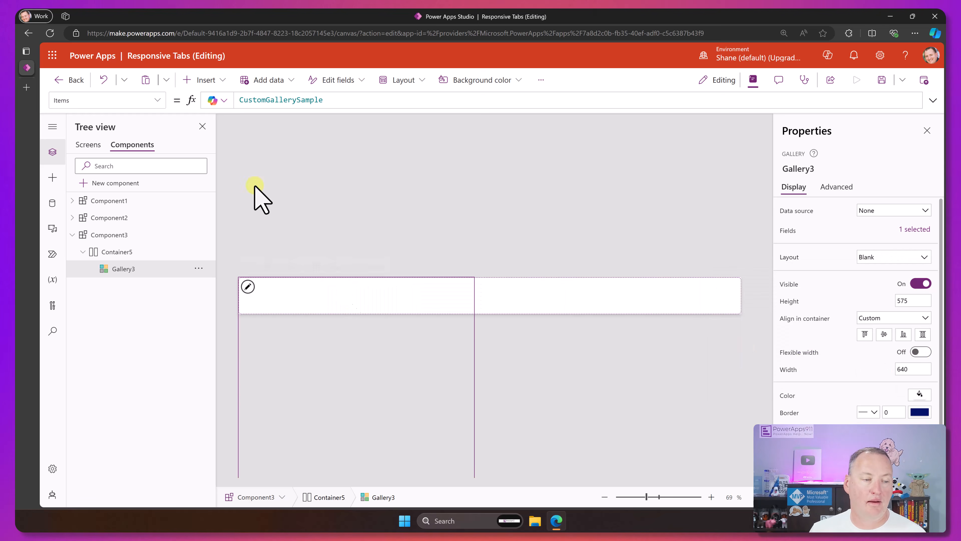
Set the gallery's Height property to 100
{"action": "left_click", "coordinate": [157, 100]}
{"action": "left_click", "coordinate": [95, 281]}
{"action": "left_click_drag", "start_coordinate": [262, 102], "coordinate": [220, 100]}
{"action": "type", "text": "100"}
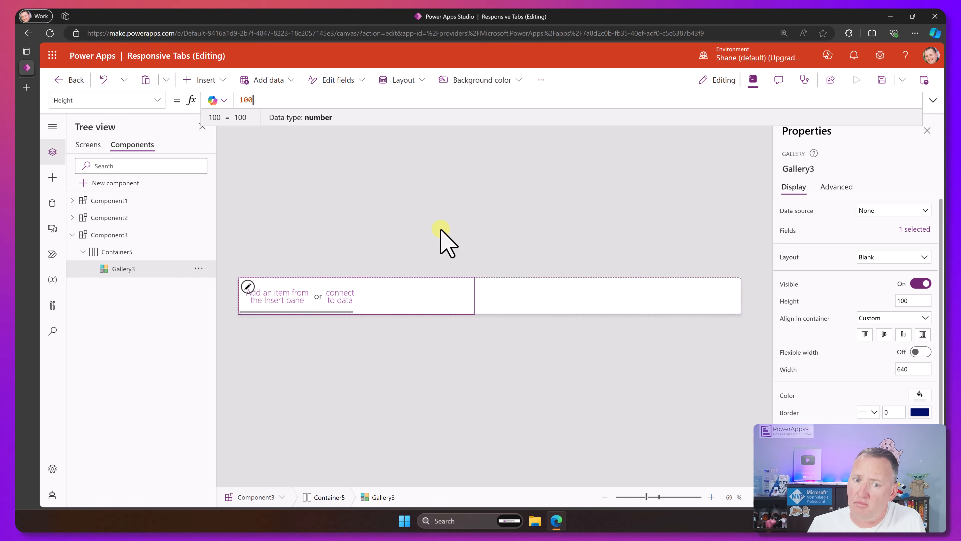
{"action": "left_click", "coordinate": [377, 302]}
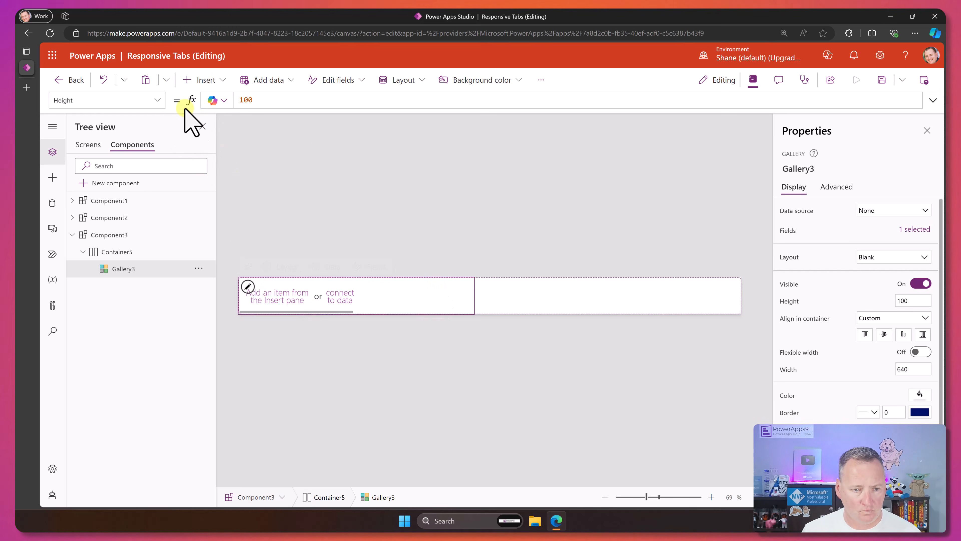
Set the gallery's Height property to the formula Parent.Height
{"action": "left_click", "coordinate": [158, 100]}
{"action": "scroll", "coordinate": [140, 236], "scroll_direction": "down", "scroll_amount": 10}
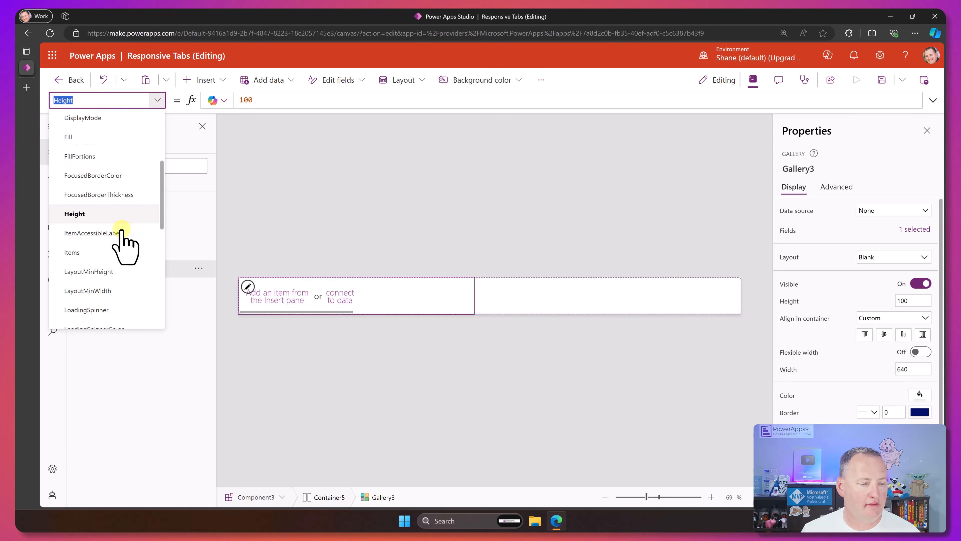
{"action": "scroll", "coordinate": [115, 212], "scroll_direction": "up", "scroll_amount": 5}
{"action": "left_click", "coordinate": [118, 176]}
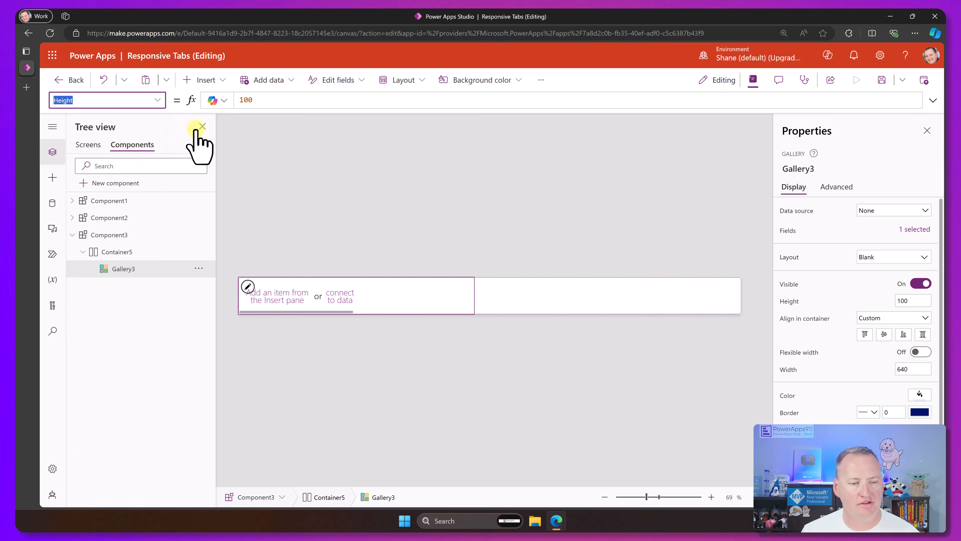
{"action": "left_click", "coordinate": [246, 100]}
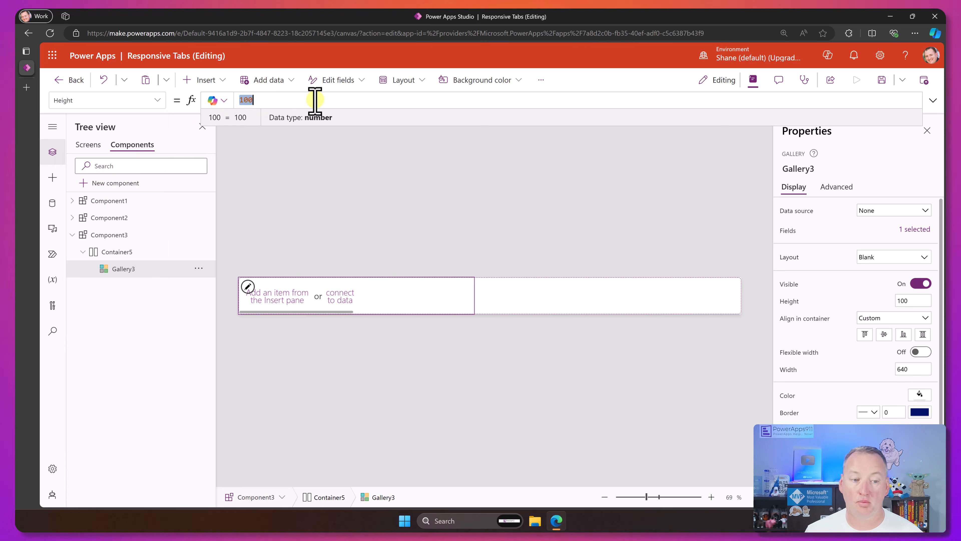
{"action": "type", "text": "pa"}
{"action": "key", "text": "Return"}
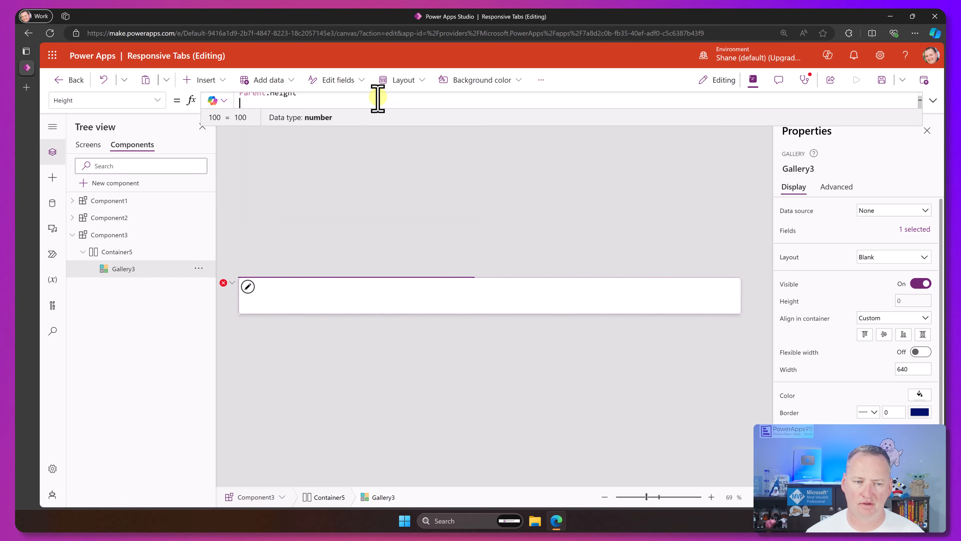
Set the gallery's Width property to the formula Parent.Width
{"action": "left_click", "coordinate": [157, 100]}
{"action": "scroll", "coordinate": [114, 249], "scroll_direction": "down", "scroll_amount": 10}
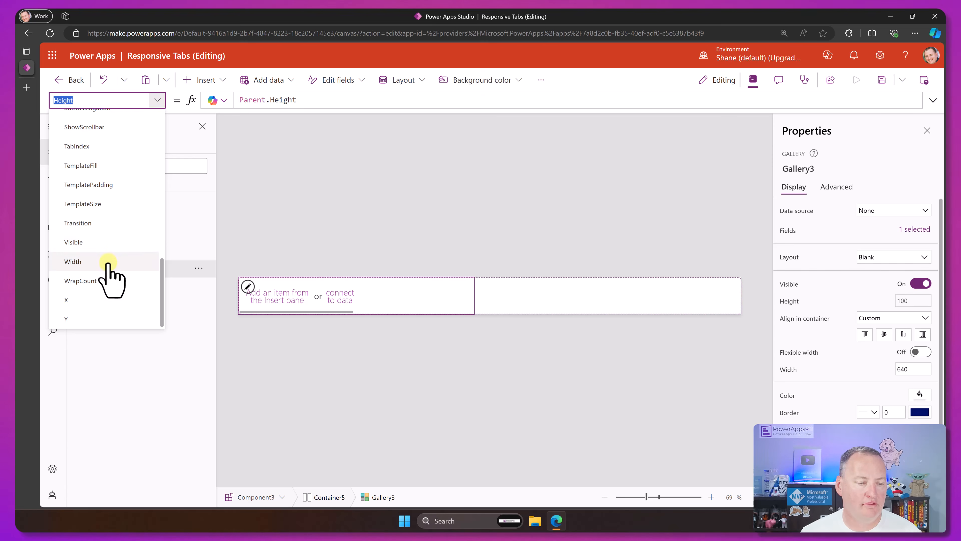
{"action": "left_click", "coordinate": [109, 262]}
{"action": "type", "text": "Pa"}
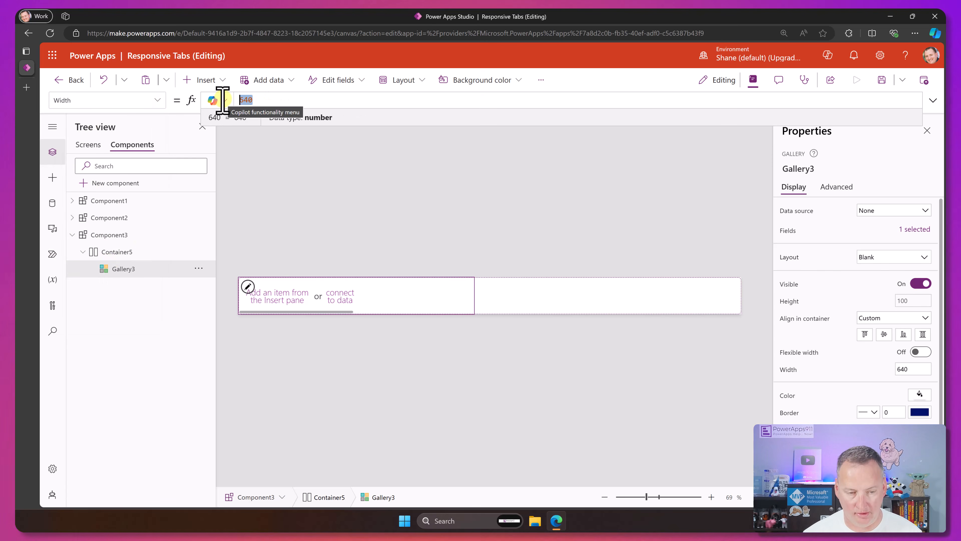
{"action": "key", "text": "Return"}
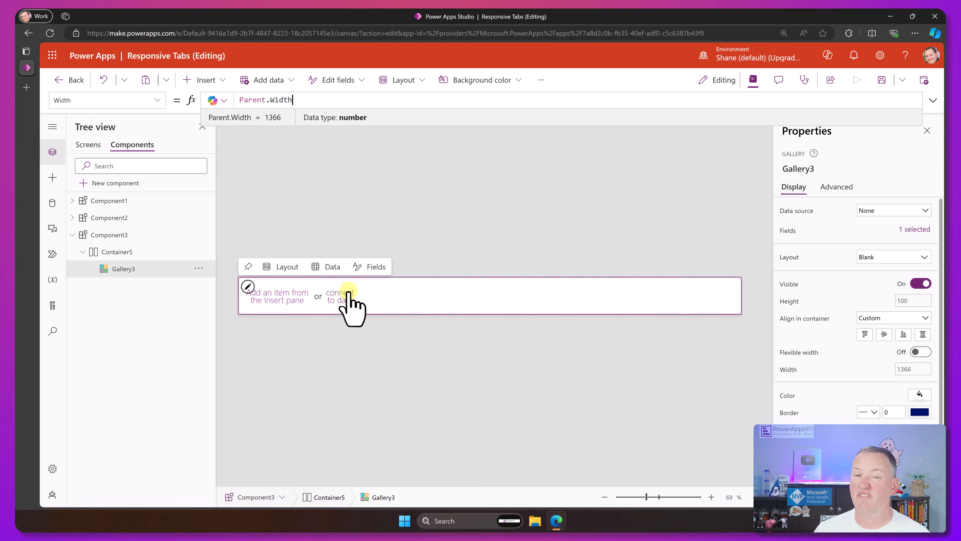
Begin the gallery's Items formula as a Table with the first record {Title: "Airplanes", MyIcon: Icon.Airplane}
{"action": "left_click", "coordinate": [314, 306]}
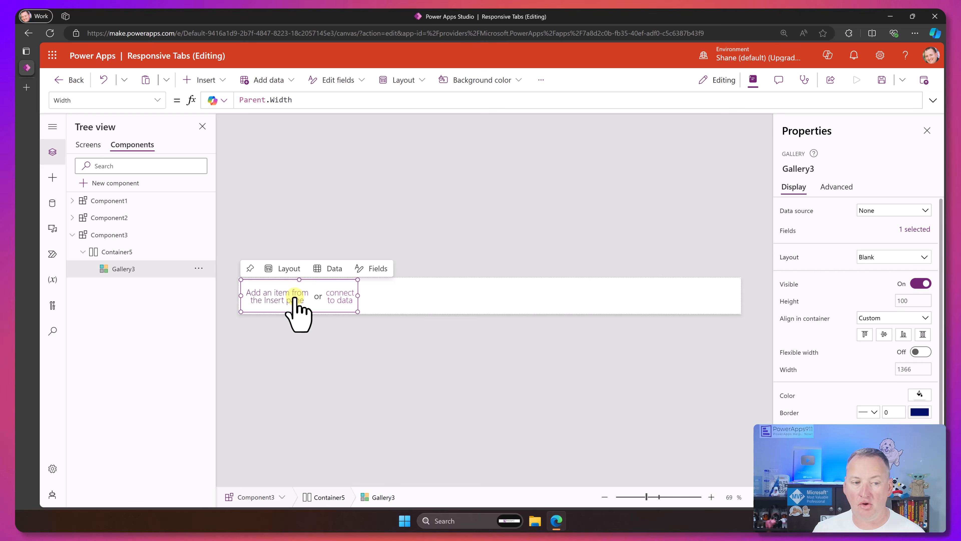
{"action": "left_click", "coordinate": [404, 299]}
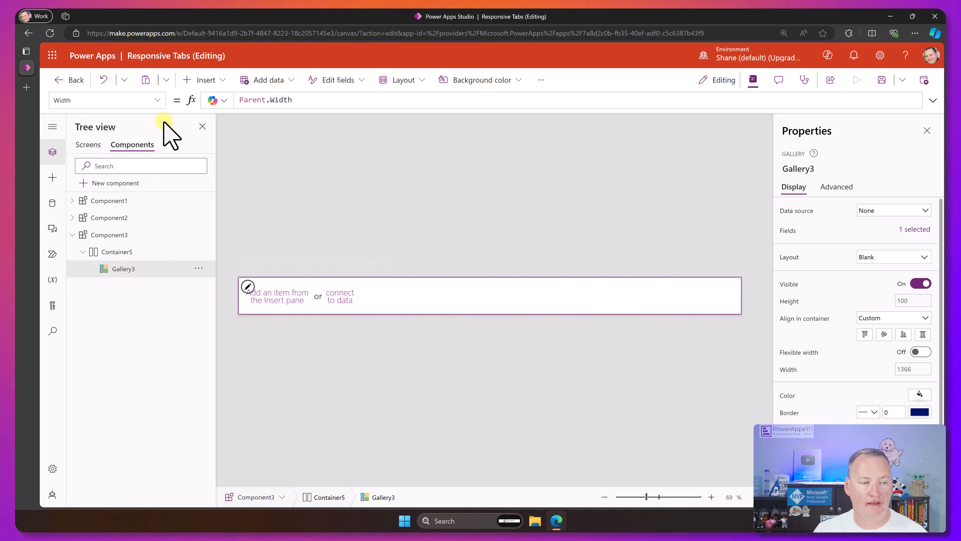
{"action": "left_click", "coordinate": [157, 100]}
{"action": "left_click", "coordinate": [159, 215]}
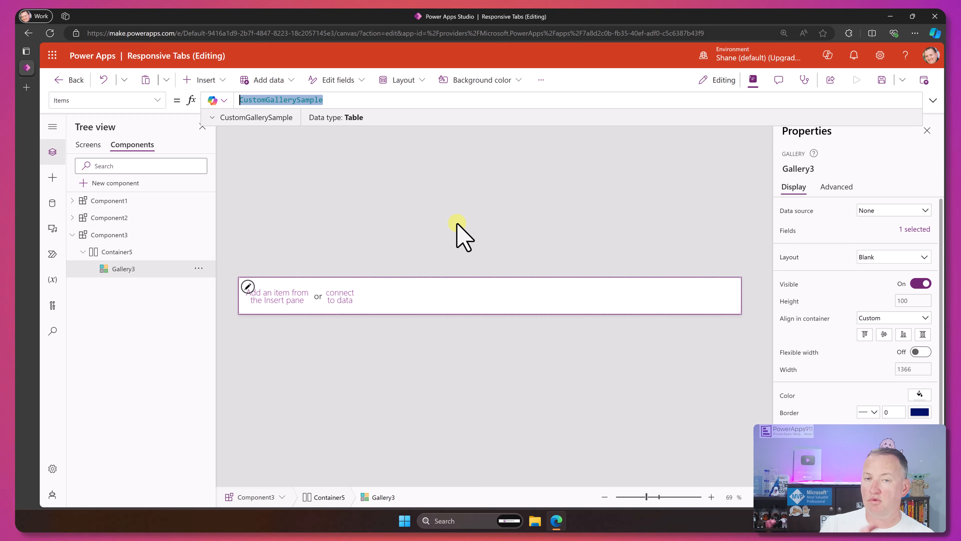
{"action": "type", "text": "Table"}
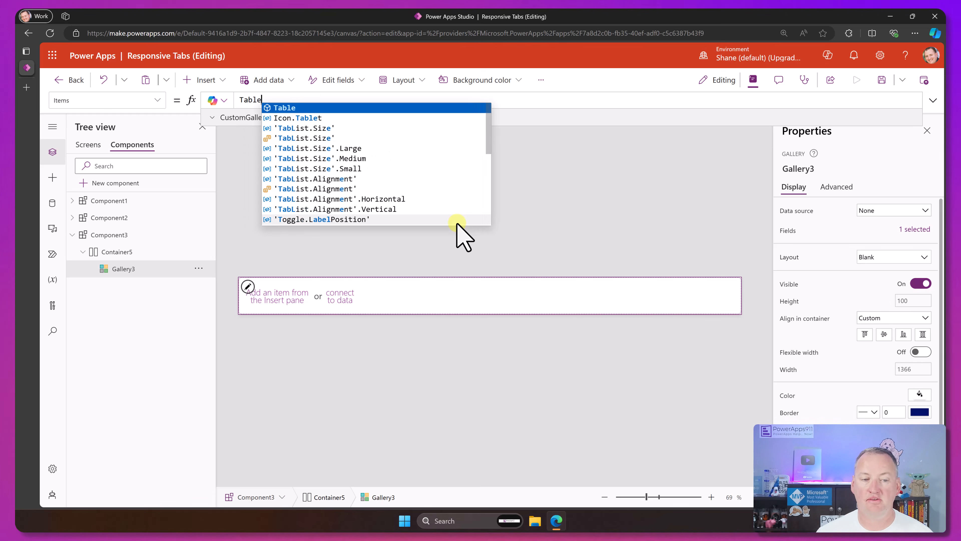
{"action": "type", "text": "("}
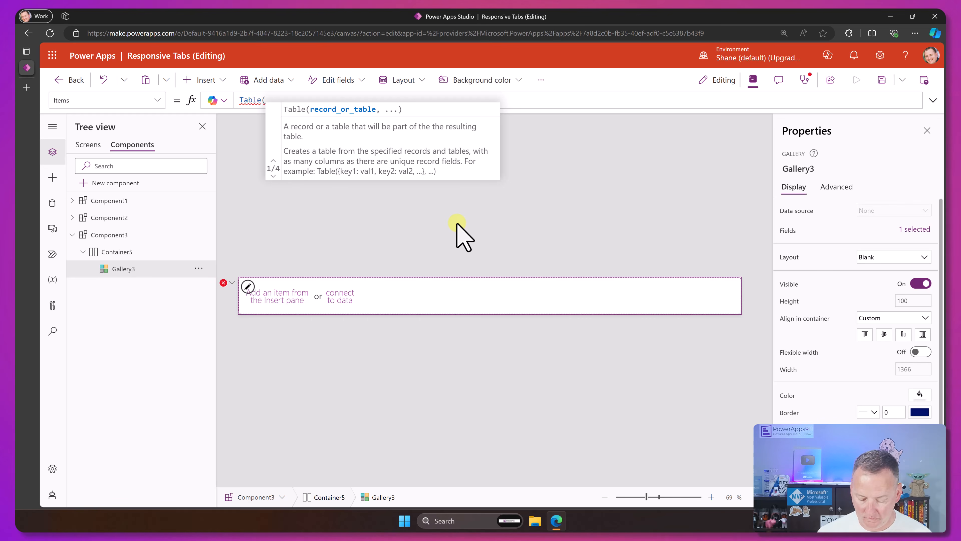
{"action": "type", "text": "{"}
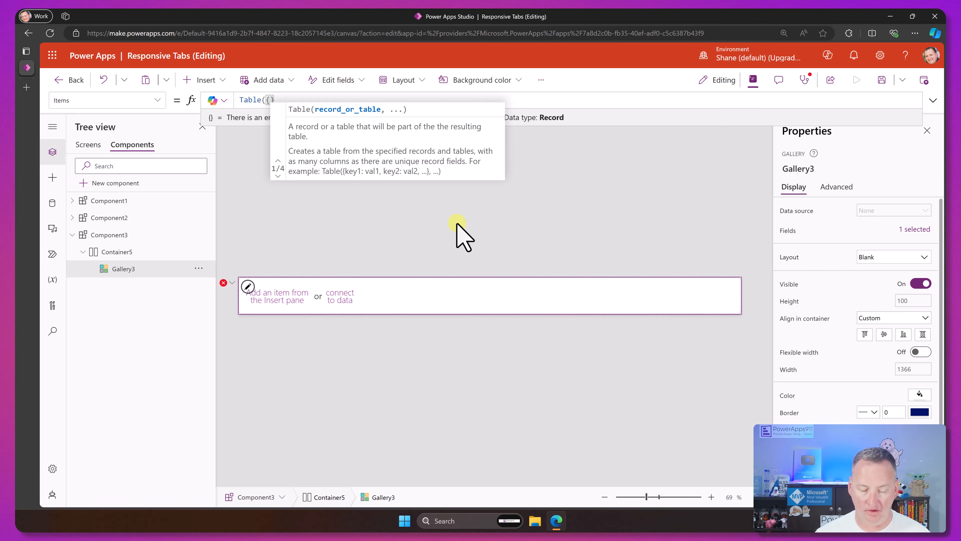
{"action": "type", "text": "Title: \""}
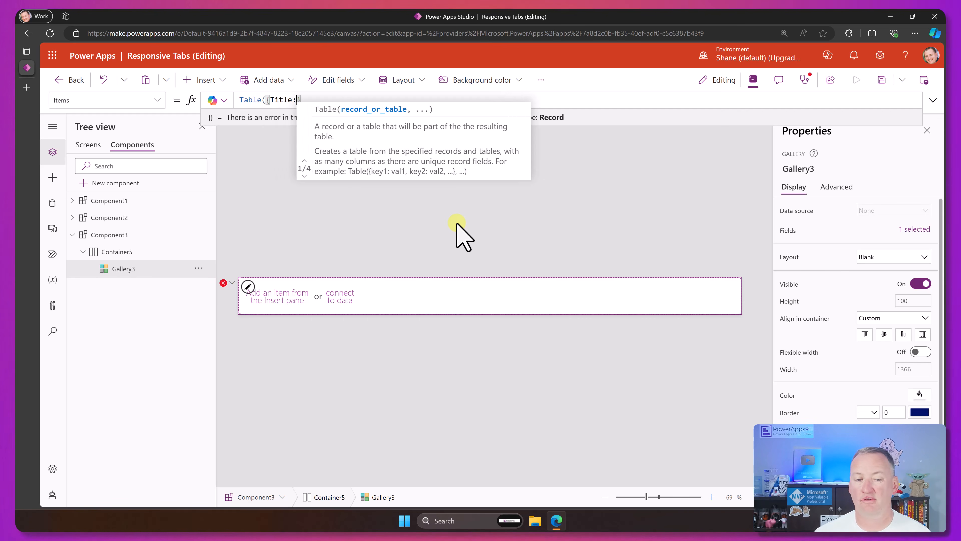
{"action": "type", "text": "Airplanes\""}
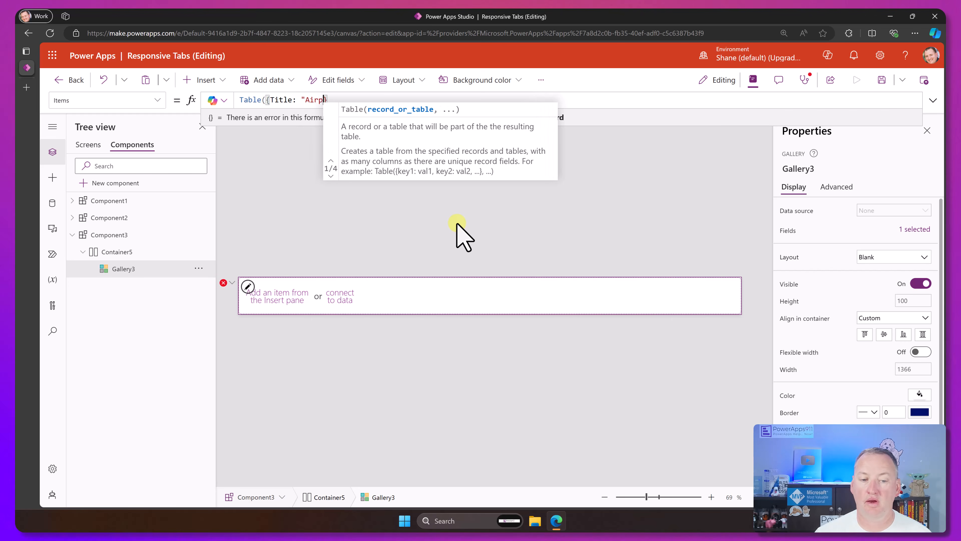
{"action": "type", "text": ","}
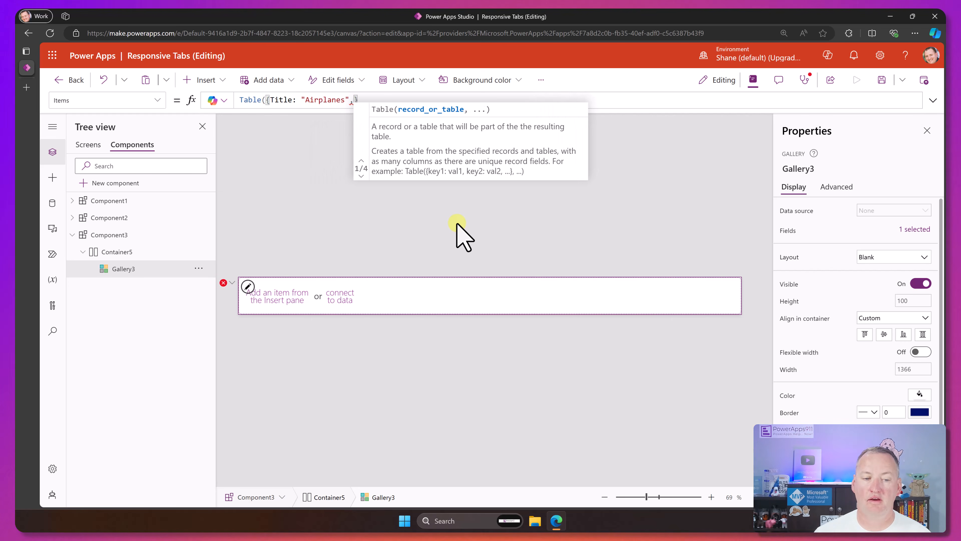
{"action": "type", "text": " MyIcon"}
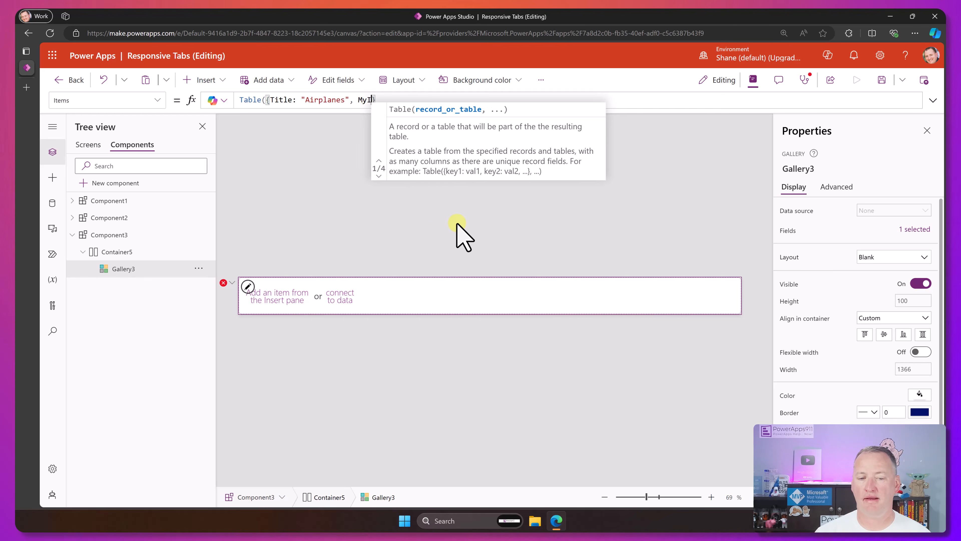
{"action": "type", "text": ":"}
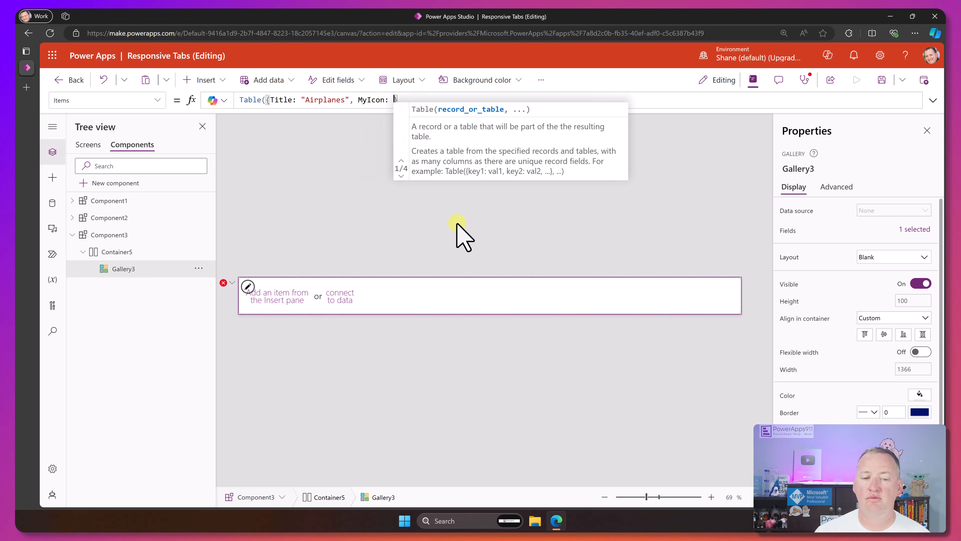
{"action": "type", "text": " Icon.Airplane"}
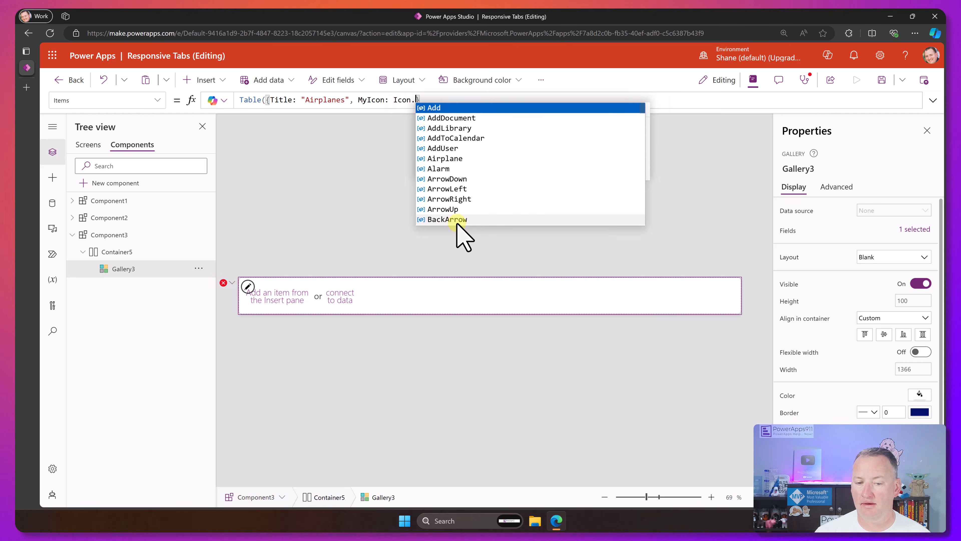
{"action": "type", "text": "},"}
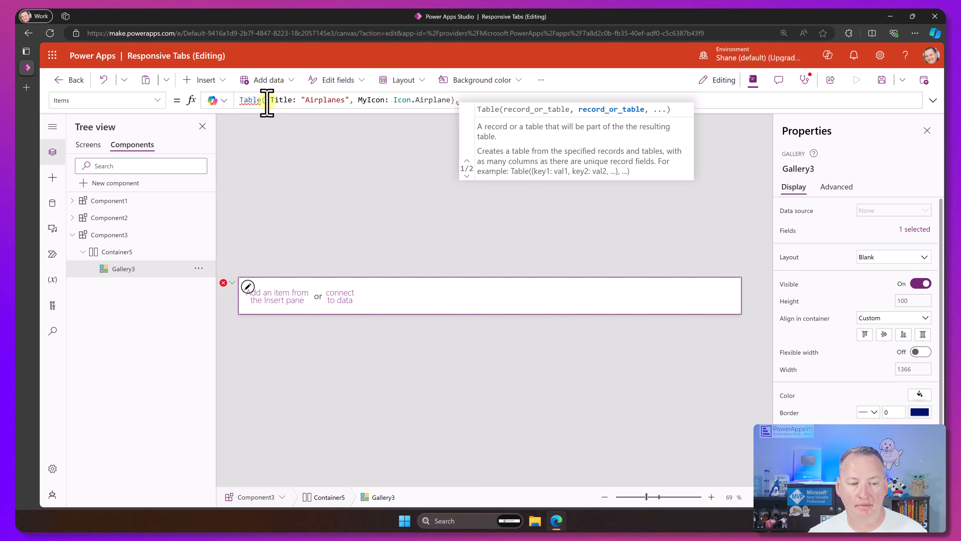
Duplicate the Airplanes record into three records in the Items table and change the second record's Title to "Cars"
{"action": "left_click_drag", "start_coordinate": [265, 100], "coordinate": [467, 99]}
{"action": "key", "text": "ctrl+c"}
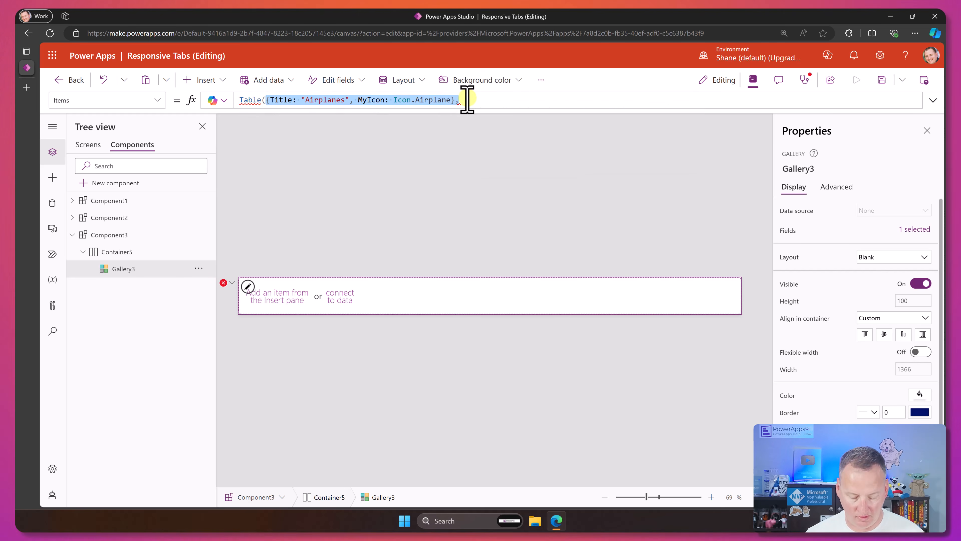
{"action": "left_click", "coordinate": [473, 100]}
{"action": "key", "text": "ctrl+v"}
{"action": "key", "text": "ctrl+v"}
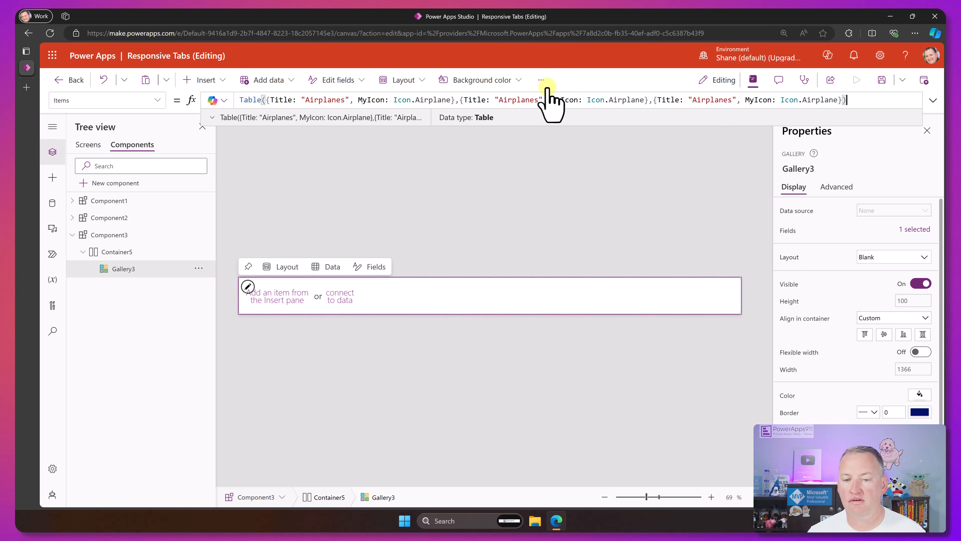
{"action": "double_click", "coordinate": [521, 100]}
{"action": "type", "text": "Cars"}
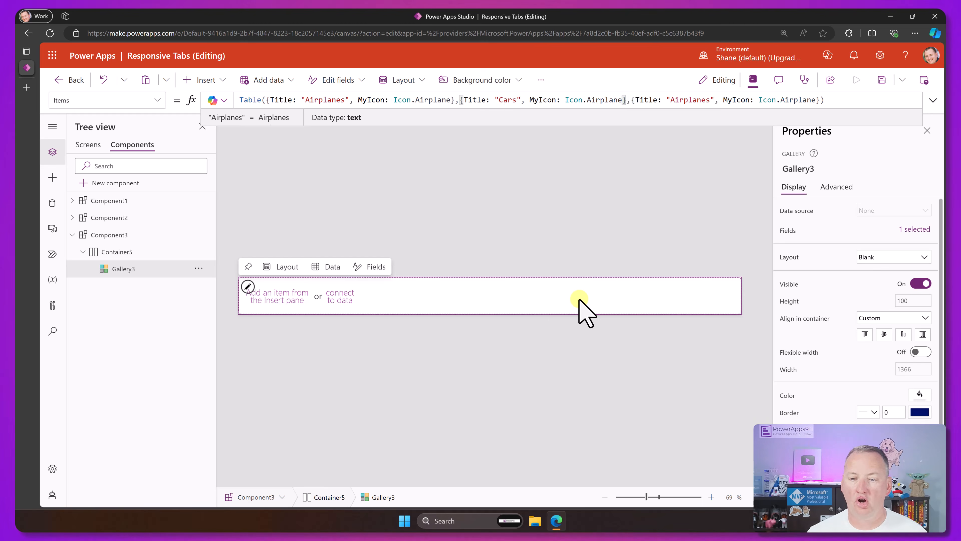
Set the MyIcon value of the Cars record in the gallery's Items table to Icon.Cars
{"action": "double_click", "coordinate": [602, 100]}
{"action": "type", "text": "car"}
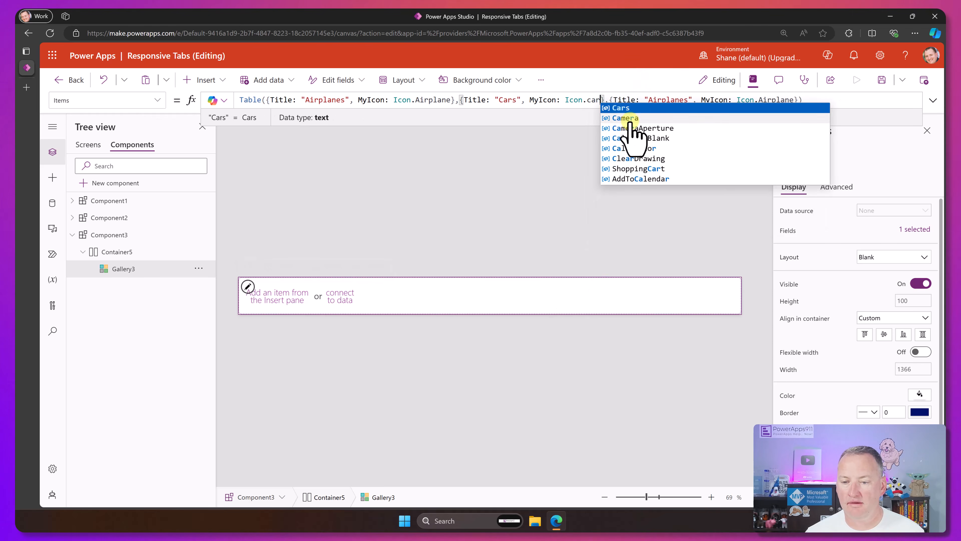
{"action": "left_click", "coordinate": [628, 109]}
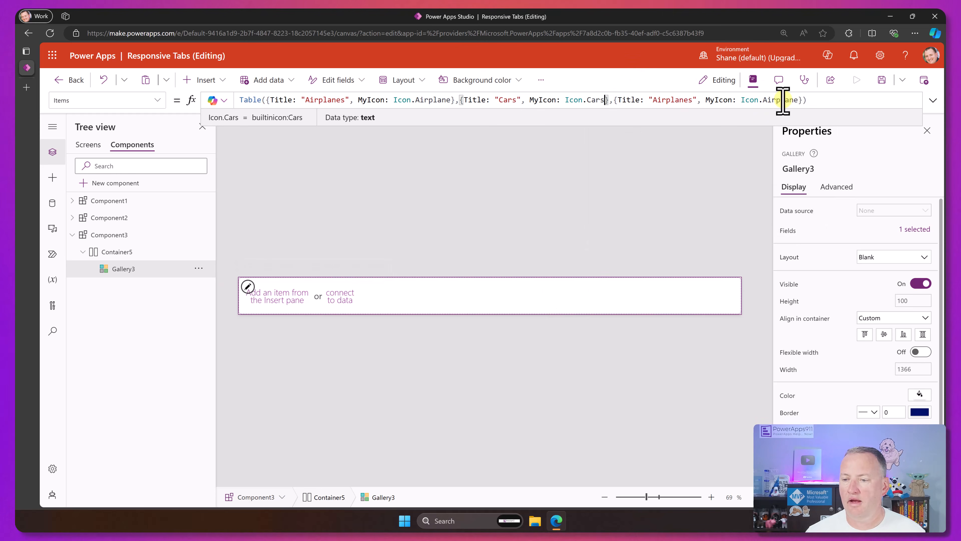
Change the third record of the Items table to Title "Bus" with MyIcon set to Icon.Bus
{"action": "type", "text": "Bus"}
{"action": "double_click", "coordinate": [674, 100]}
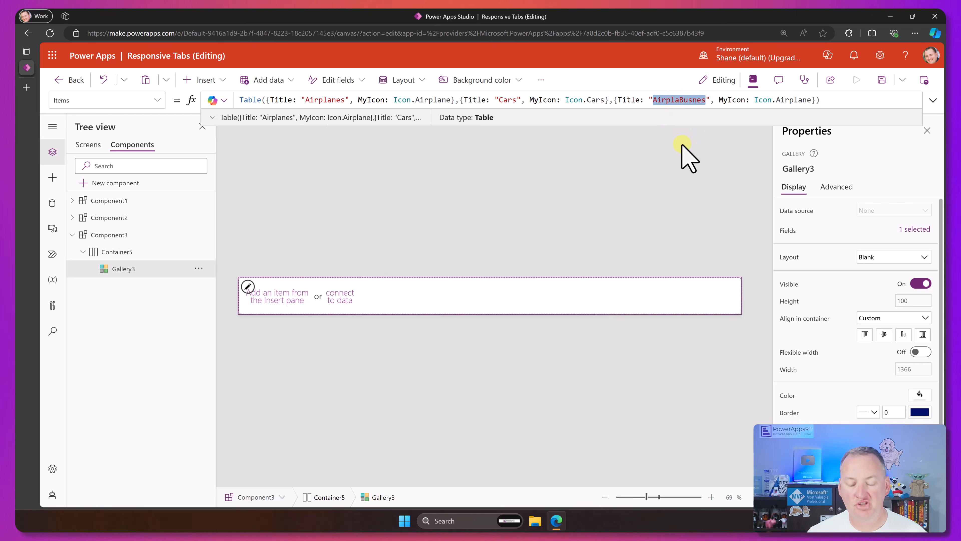
{"action": "type", "text": "Bus"}
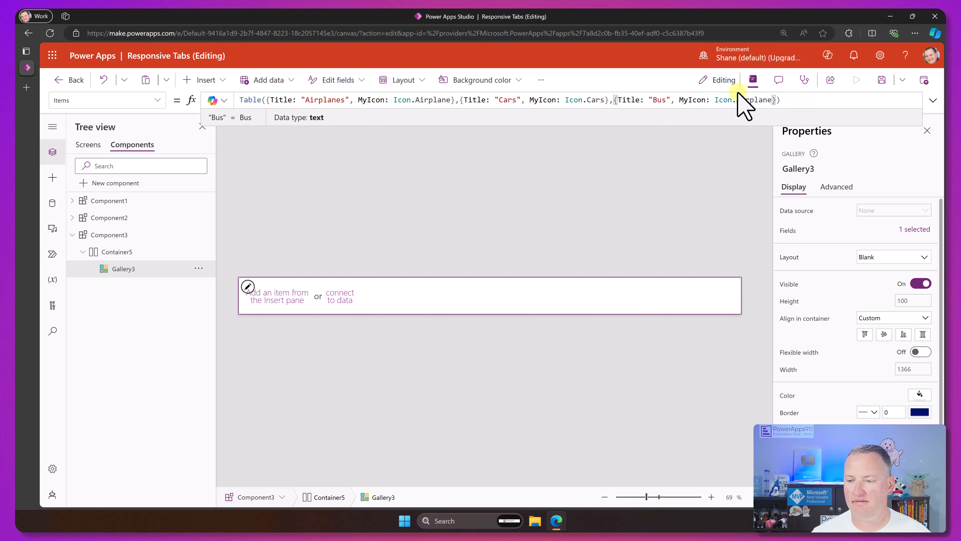
{"action": "double_click", "coordinate": [753, 100]}
{"action": "type", "text": "bu"}
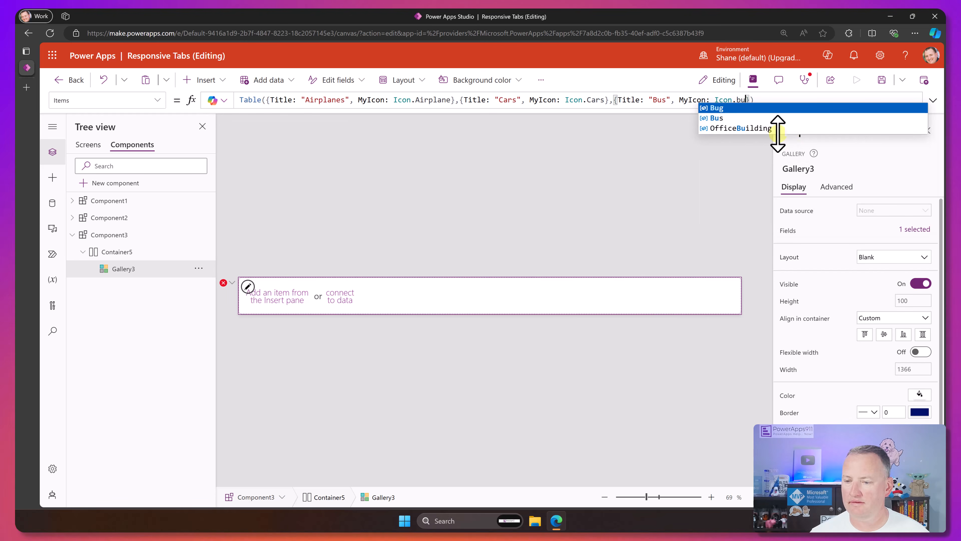
{"action": "left_click", "coordinate": [758, 118]}
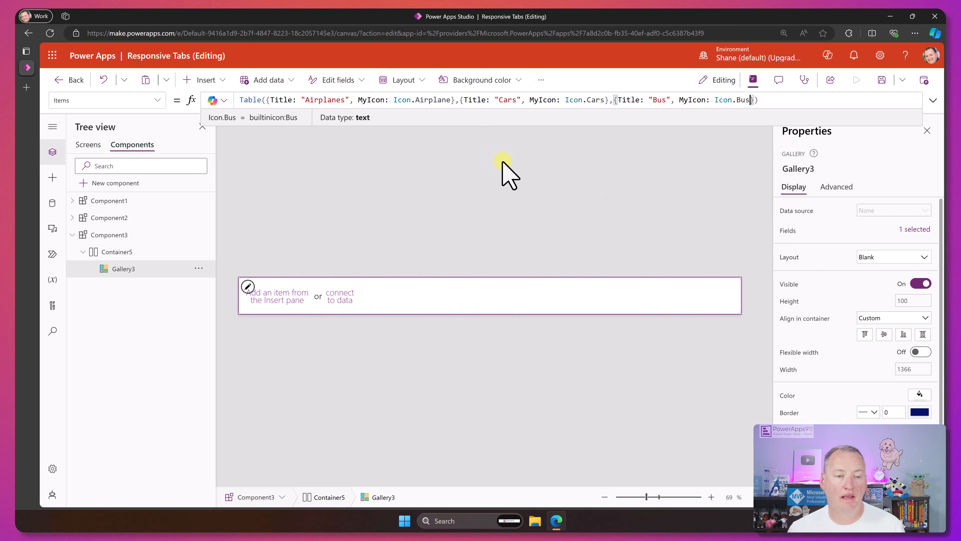
{"action": "left_click", "coordinate": [283, 300]}
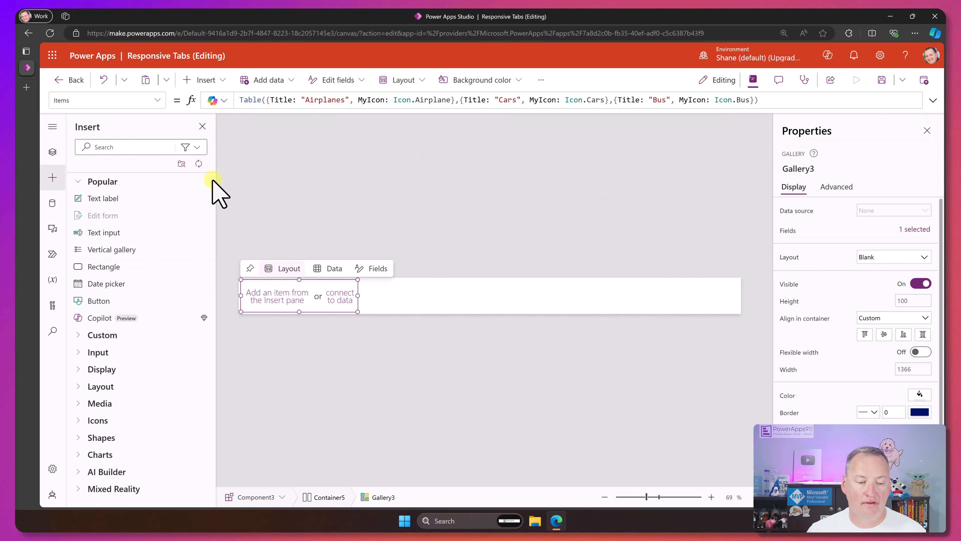
{"action": "left_click", "coordinate": [205, 79]}
{"action": "left_click", "coordinate": [221, 150]}
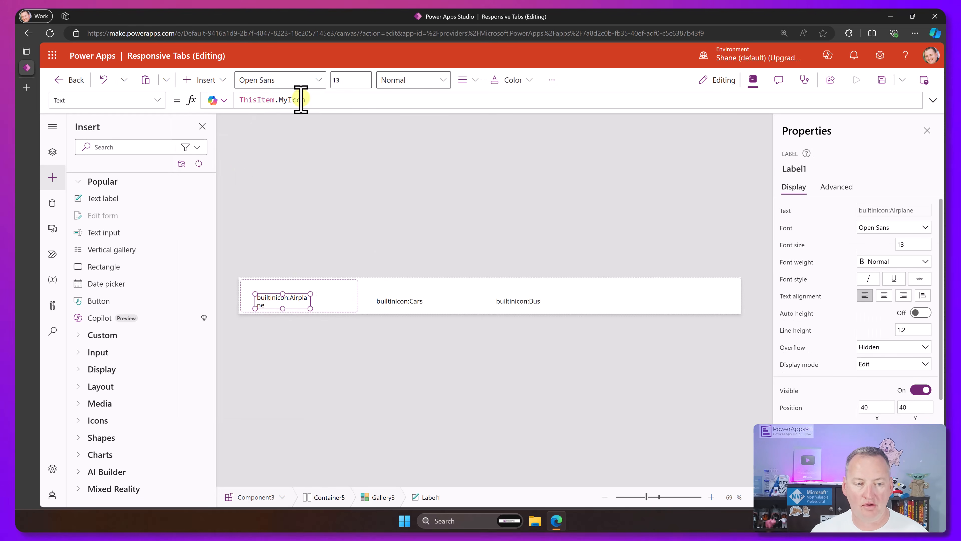
{"action": "left_click", "coordinate": [300, 305]}
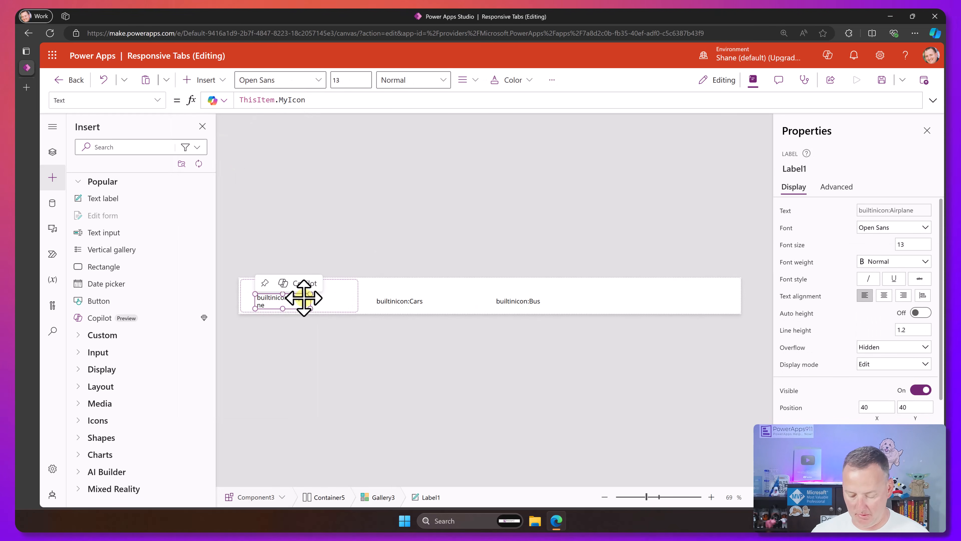
{"action": "key", "text": "Delete"}
Insert a button into the gallery's template and place it at about X 54, Y 36
{"action": "left_click", "coordinate": [214, 80]}
{"action": "left_click", "coordinate": [210, 247]}
{"action": "left_click_drag", "start_coordinate": [291, 304], "coordinate": [296, 303]}
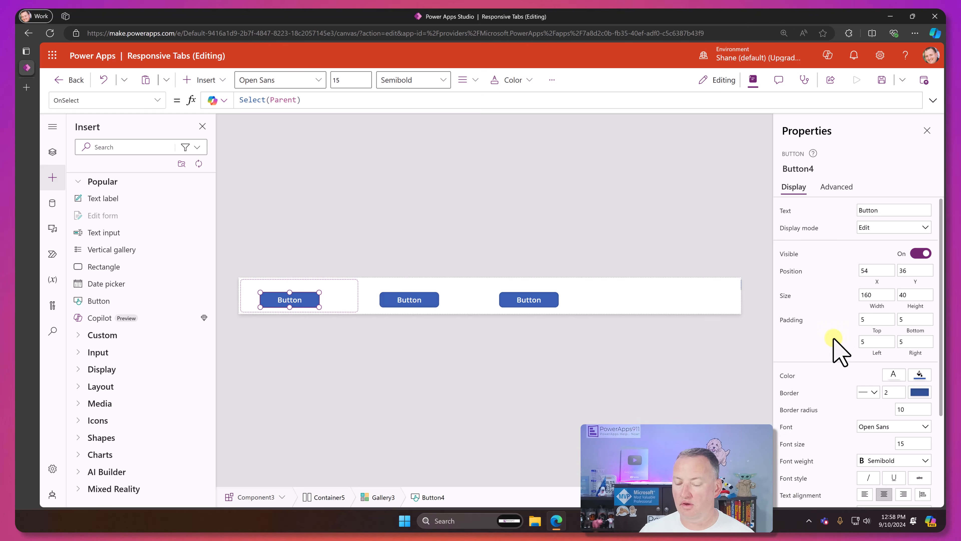
Set the gallery's template padding to 0
{"action": "left_click", "coordinate": [340, 303]}
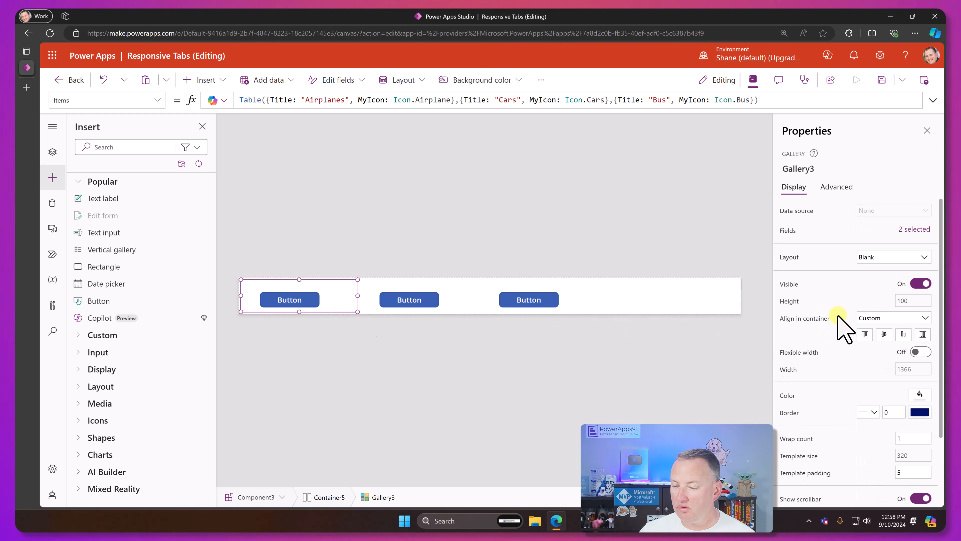
{"action": "scroll", "coordinate": [915, 470], "scroll_direction": "down", "scroll_amount": 2}
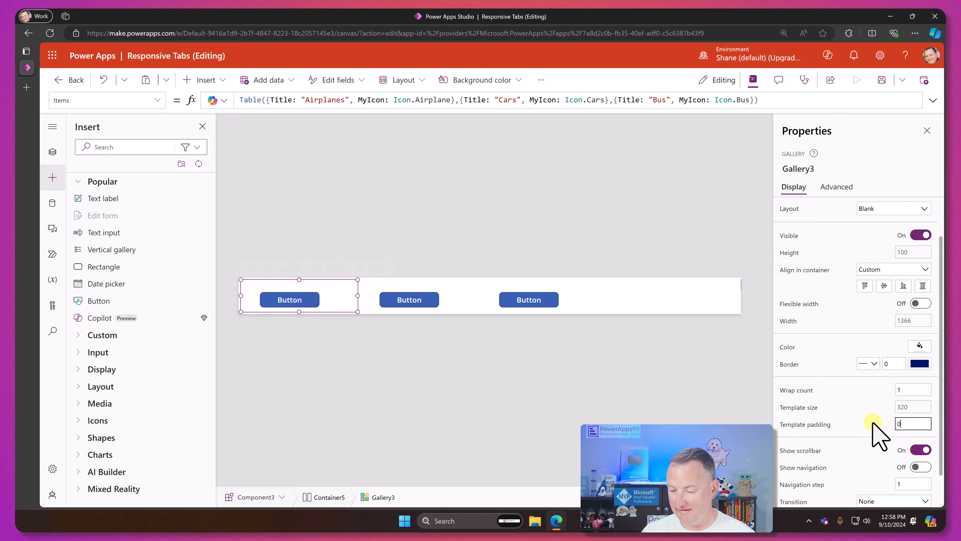
{"action": "type", "text": "0"}
{"action": "key", "text": "Return"}
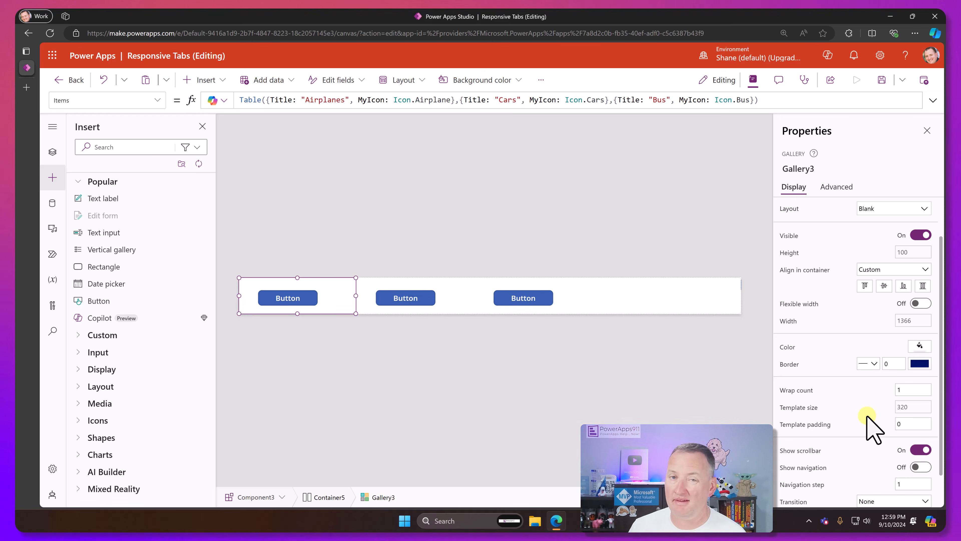
Replace the formula in the gallery's TemplateSize property with 100
{"action": "left_click", "coordinate": [323, 299]}
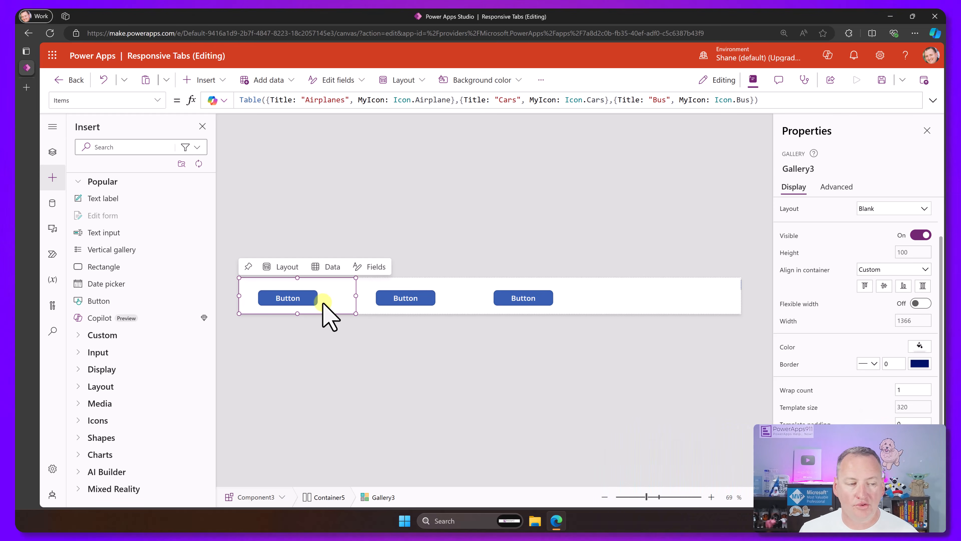
{"action": "left_click", "coordinate": [157, 100]}
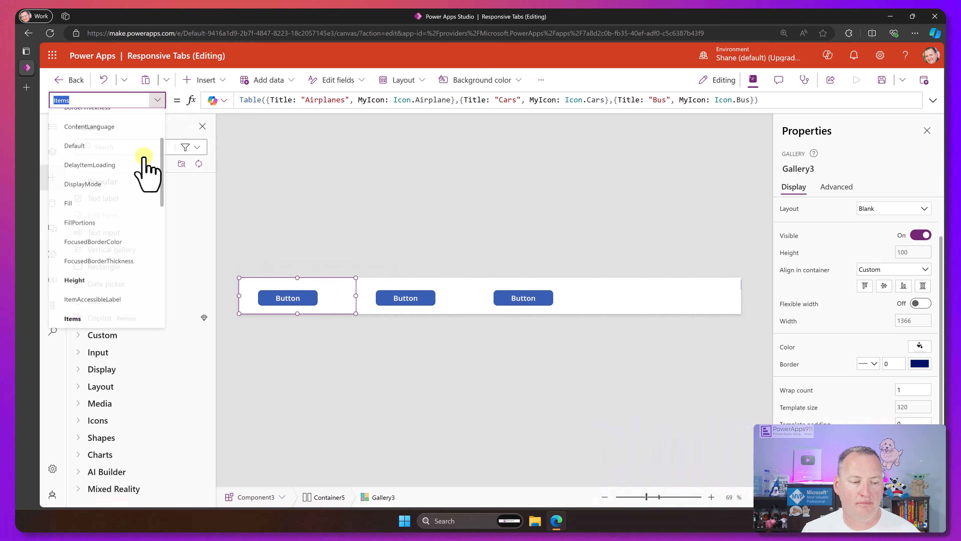
{"action": "scroll", "coordinate": [117, 265], "scroll_direction": "down", "scroll_amount": 3}
{"action": "scroll", "coordinate": [104, 227], "scroll_direction": "down", "scroll_amount": 2}
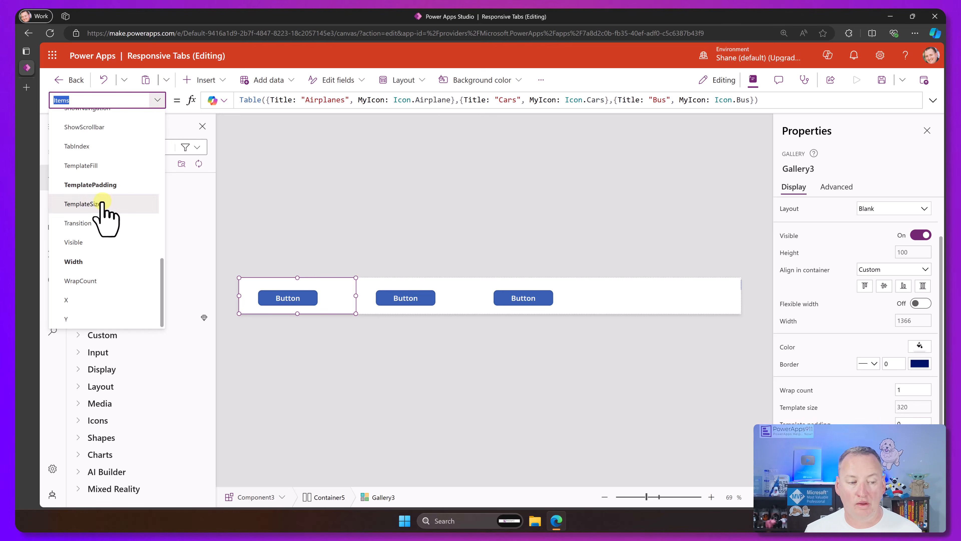
{"action": "left_click", "coordinate": [106, 204]}
{"action": "left_click_drag", "start_coordinate": [644, 100], "coordinate": [186, 99]}
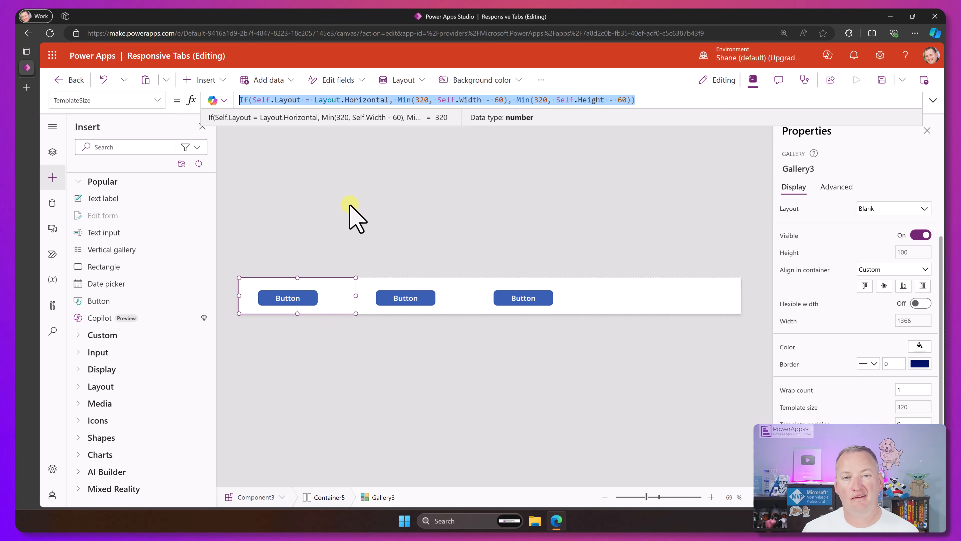
{"action": "type", "text": "100"}
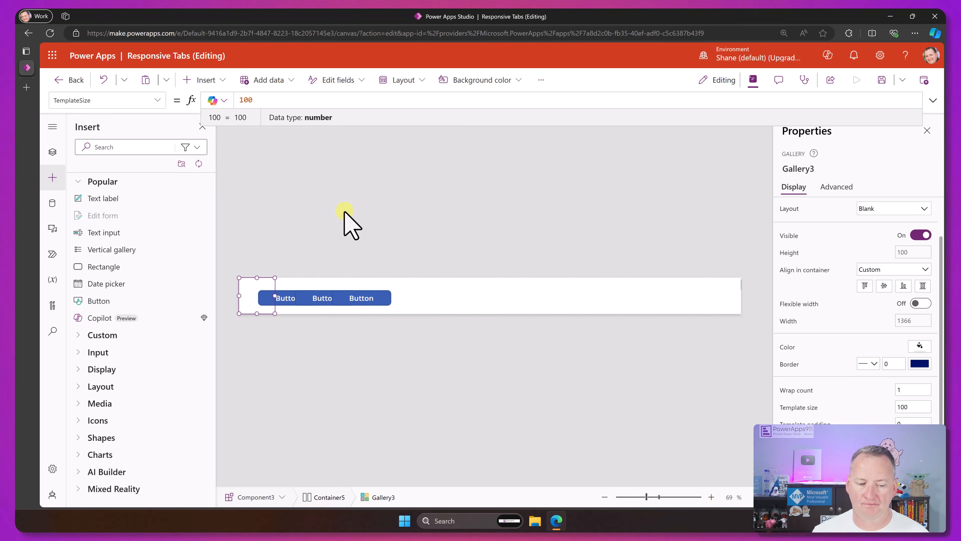
Reselect the gallery and set its TemplateSize property to 200
{"action": "left_click", "coordinate": [286, 285]}
{"action": "left_click", "coordinate": [273, 300]}
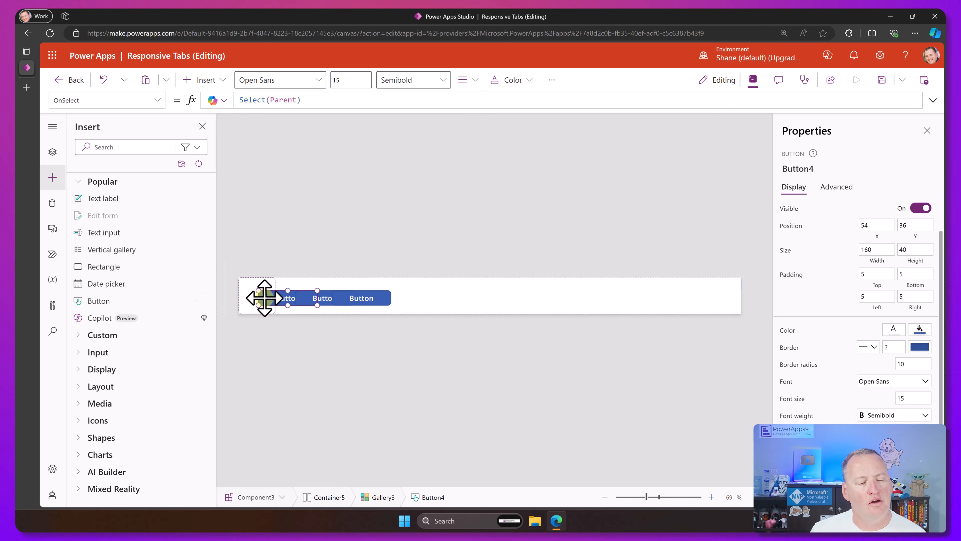
{"action": "left_click", "coordinate": [260, 288]}
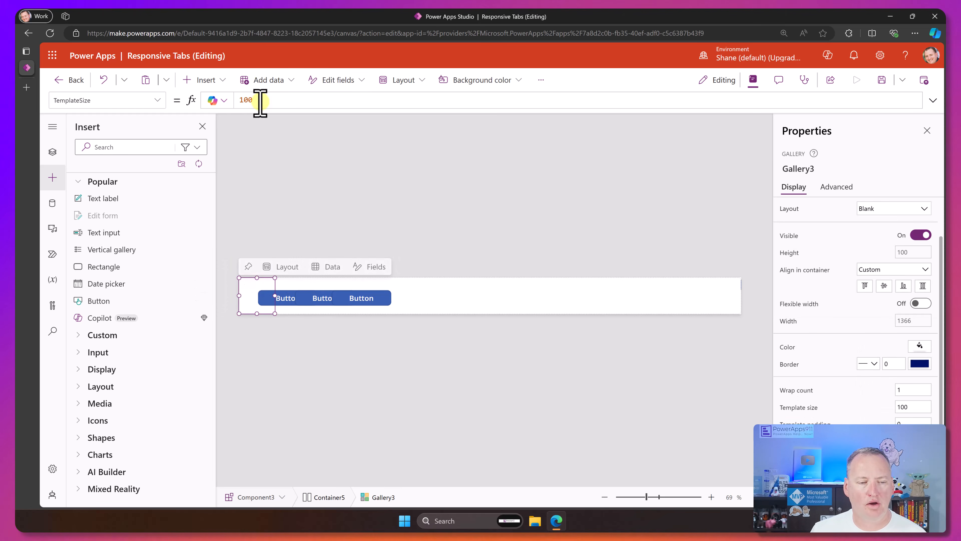
{"action": "left_click_drag", "start_coordinate": [260, 102], "coordinate": [213, 103]}
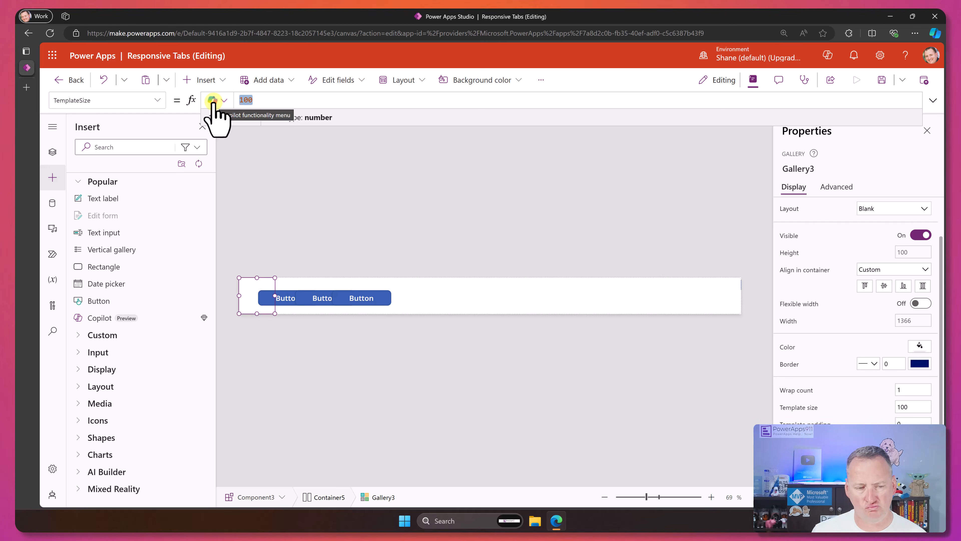
{"action": "type", "text": "200"}
Move the button to the template's lower edge at about X 21, Y 60, and set its Text property to ThisItem.Title
{"action": "left_click", "coordinate": [281, 296]}
{"action": "mouse_move", "coordinate": [281, 296]}
{"action": "left_mouse_down"}
{"action": "mouse_move", "coordinate": [269, 294]}
{"action": "mouse_move", "coordinate": [270, 312]}
{"action": "left_mouse_up"}
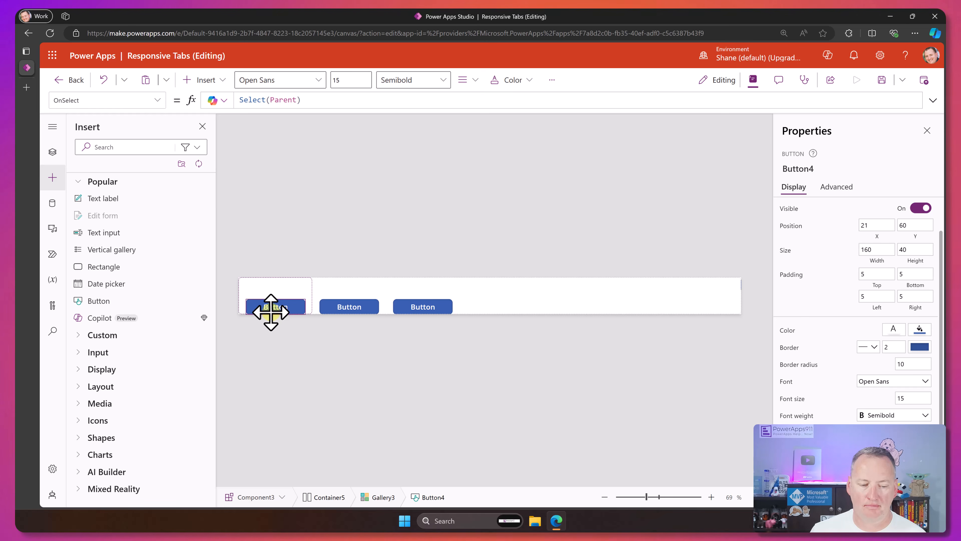
{"action": "left_click", "coordinate": [152, 101]}
{"action": "scroll", "coordinate": [100, 276], "scroll_direction": "down", "scroll_amount": 5}
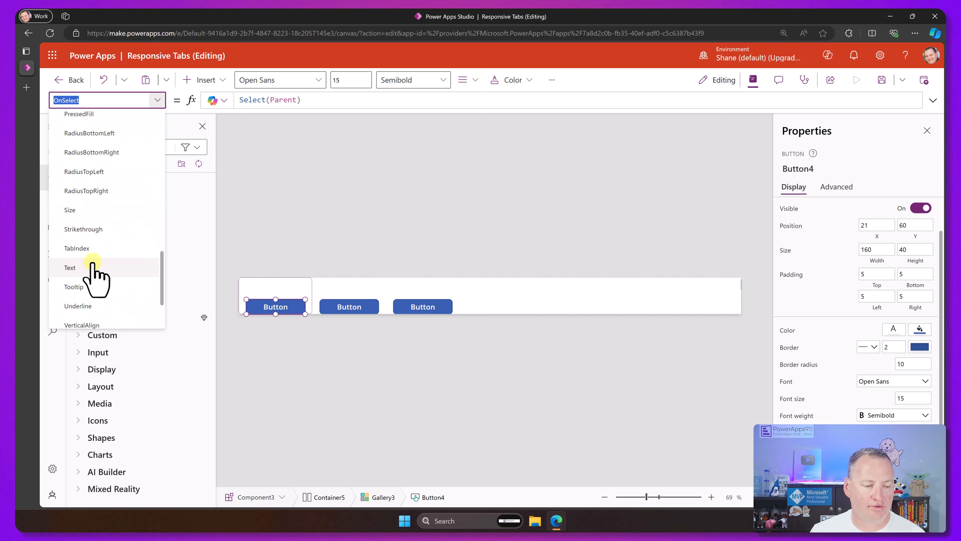
{"action": "left_click", "coordinate": [87, 268]}
{"action": "left_click_drag", "start_coordinate": [289, 102], "coordinate": [211, 107]}
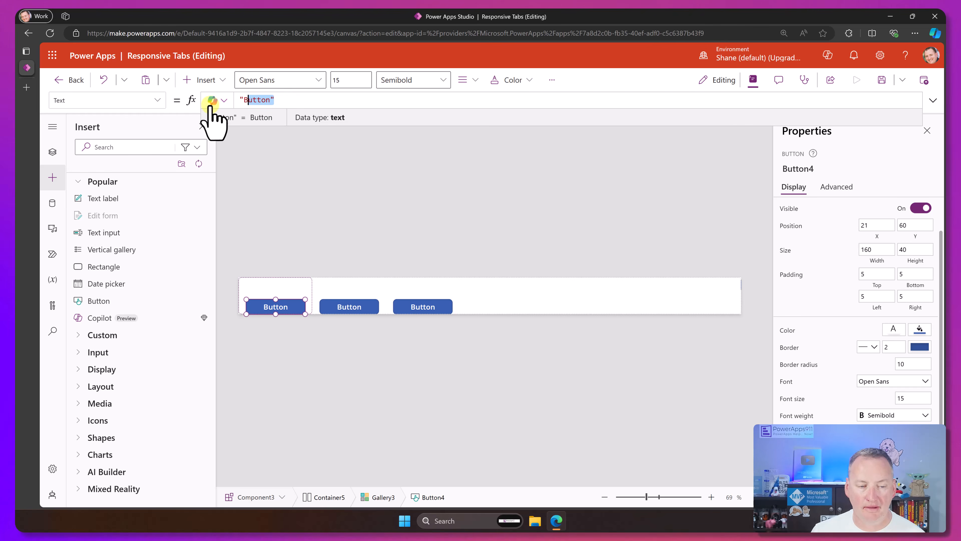
{"action": "type", "text": "ThisItem."}
{"action": "key", "text": "Down"}
{"action": "key", "text": "Tab"}
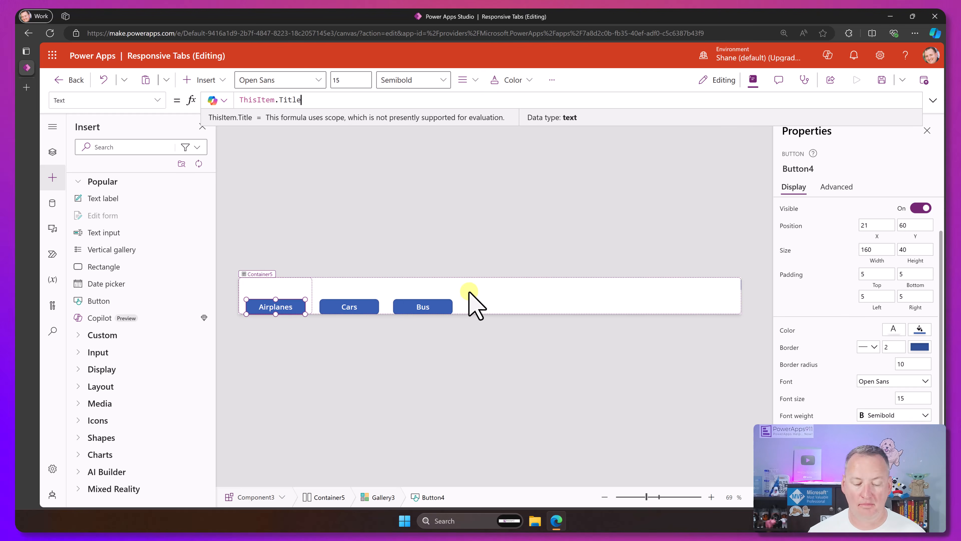
Insert a 3D printing icon into the gallery's template and place it above the button at about X 69, Y 0
{"action": "left_click", "coordinate": [278, 289]}
{"action": "left_click", "coordinate": [205, 80]}
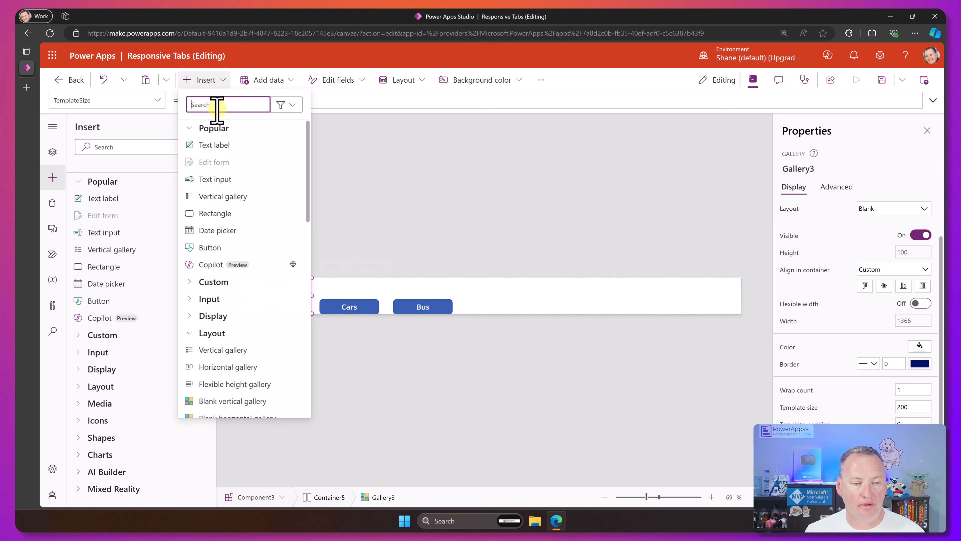
{"action": "type", "text": "icon"}
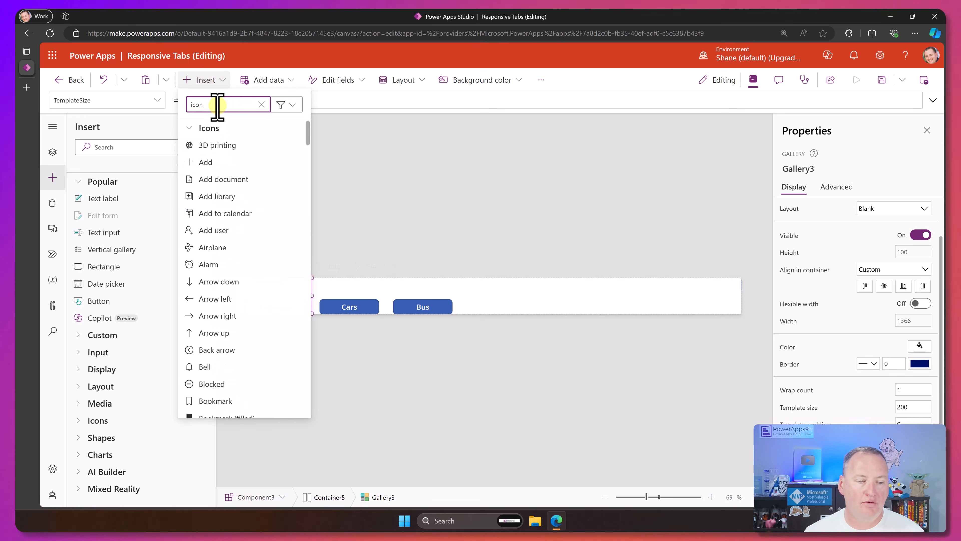
{"action": "left_click_drag", "start_coordinate": [266, 301], "coordinate": [276, 294]}
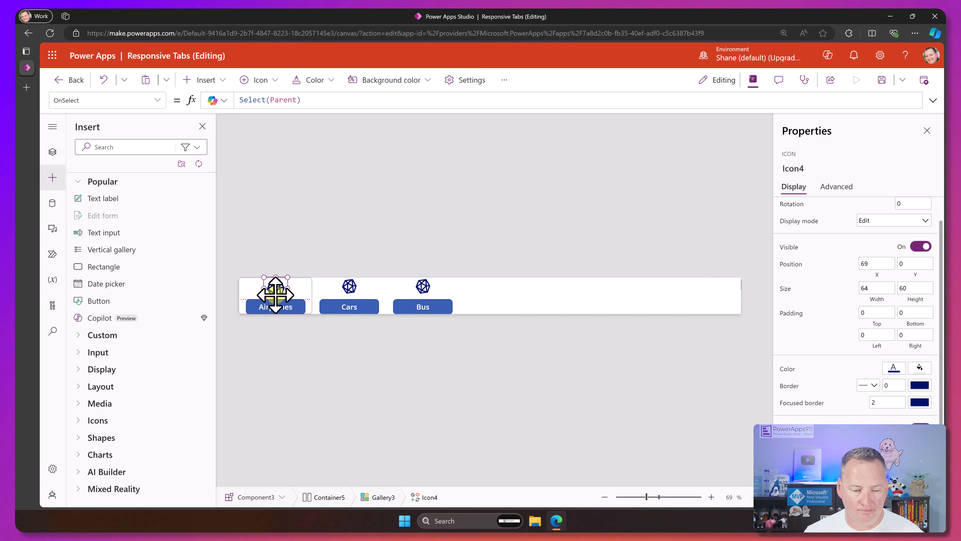
Set the icon's Icon property to ThisItem.MyIcon and its top and bottom padding to 5
{"action": "left_click", "coordinate": [157, 101]}
{"action": "scroll", "coordinate": [97, 257], "scroll_direction": "down", "scroll_amount": 3}
{"action": "left_click", "coordinate": [93, 208]}
{"action": "left_click", "coordinate": [253, 99]}
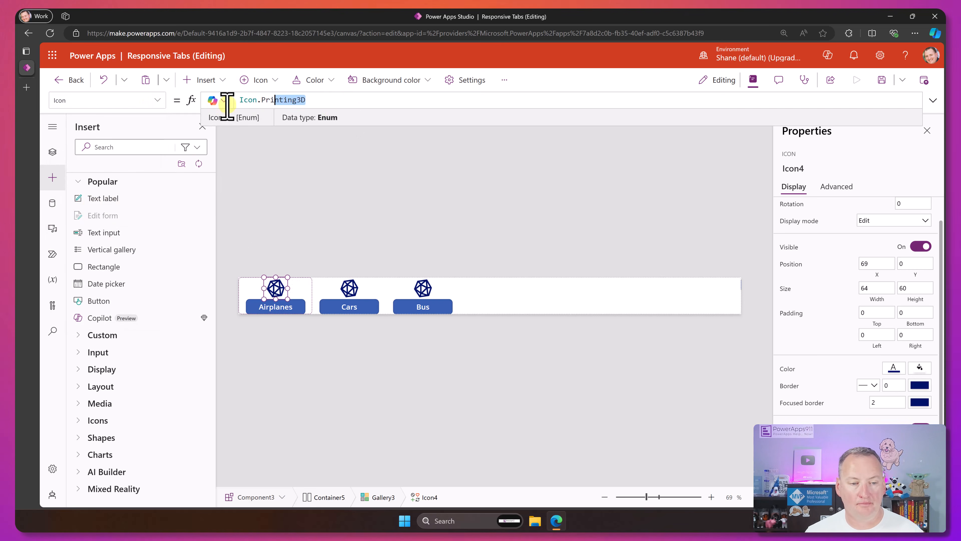
{"action": "double_click", "coordinate": [331, 102]}
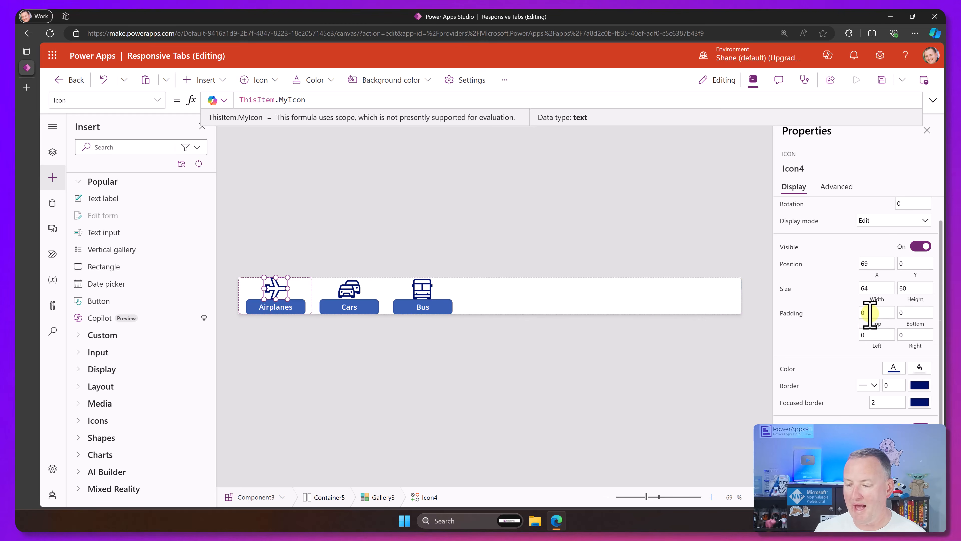
{"action": "left_click", "coordinate": [860, 313]}
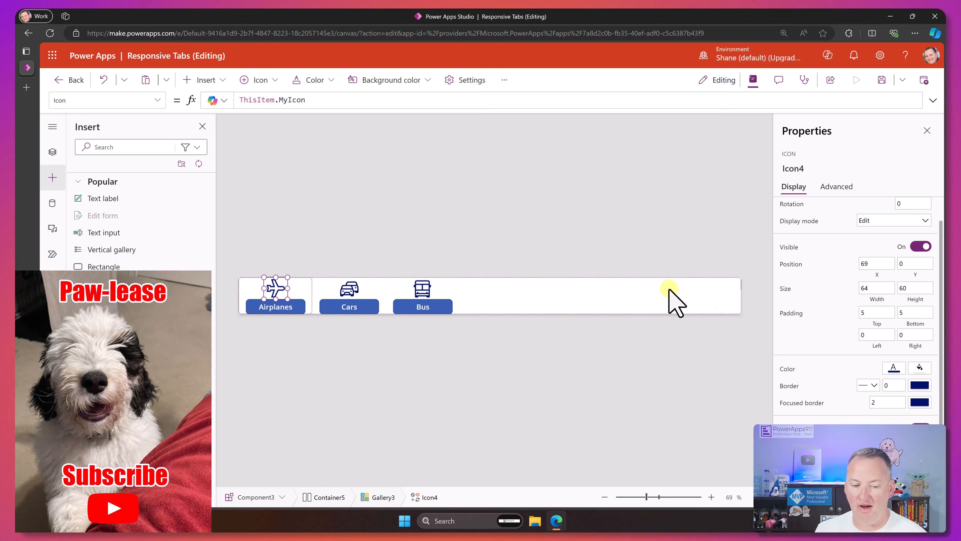
{"action": "left_click", "coordinate": [461, 243]}
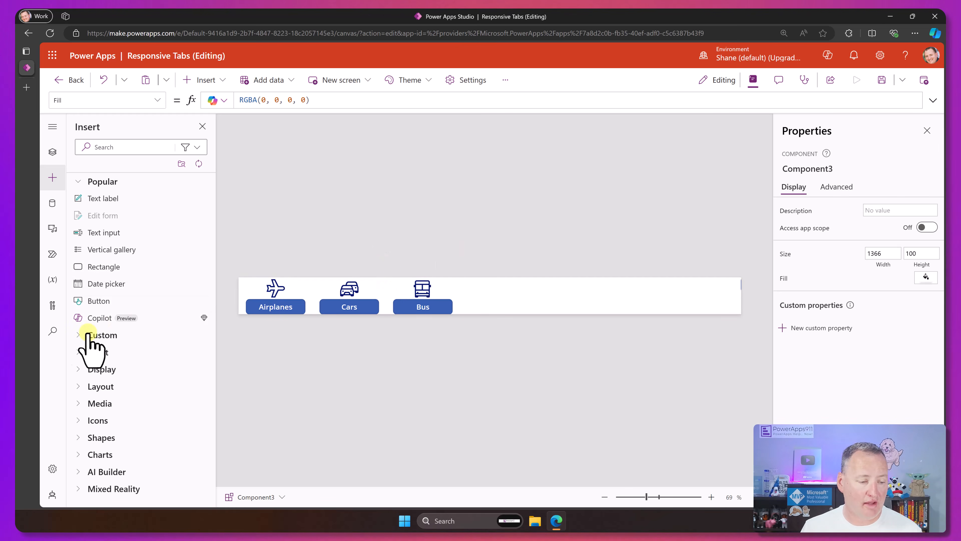
Insert the custom Component3 onto the empty Screen2 and preview the screen on a phone
{"action": "left_click", "coordinate": [52, 149]}
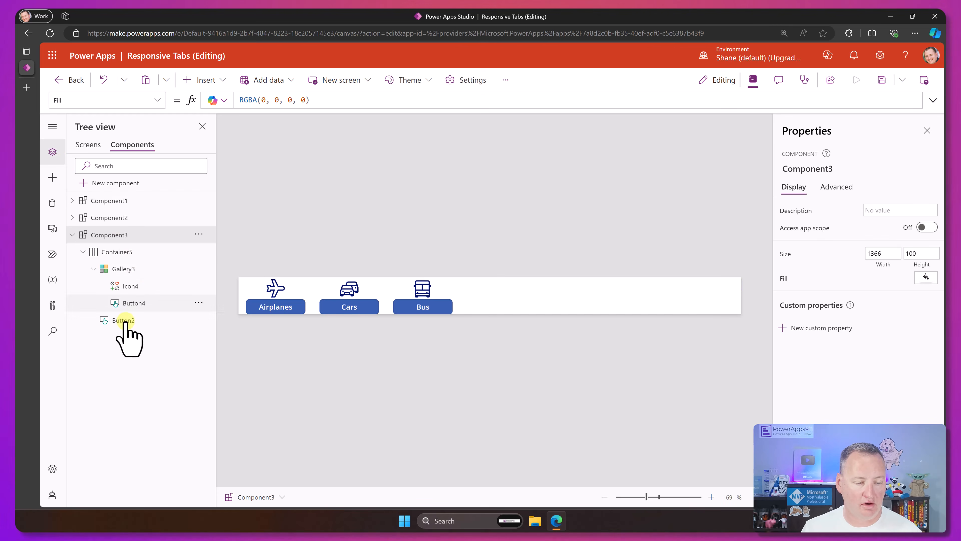
{"action": "left_click", "coordinate": [88, 145]}
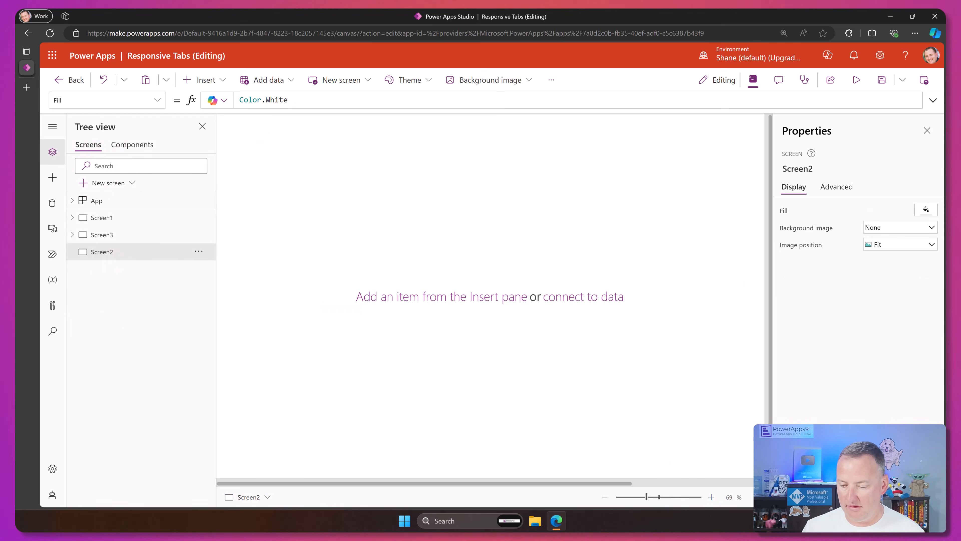
{"action": "left_click", "coordinate": [210, 81]}
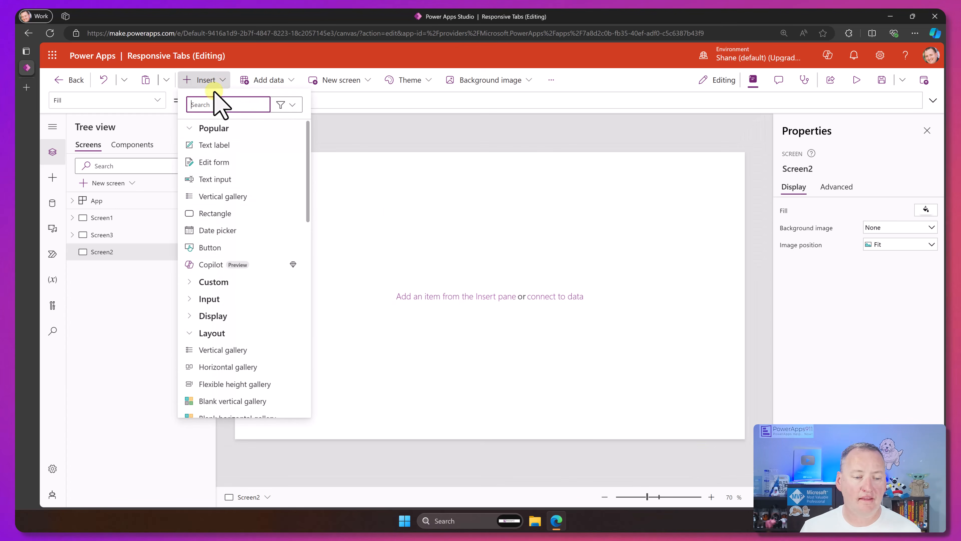
{"action": "left_click", "coordinate": [223, 284]}
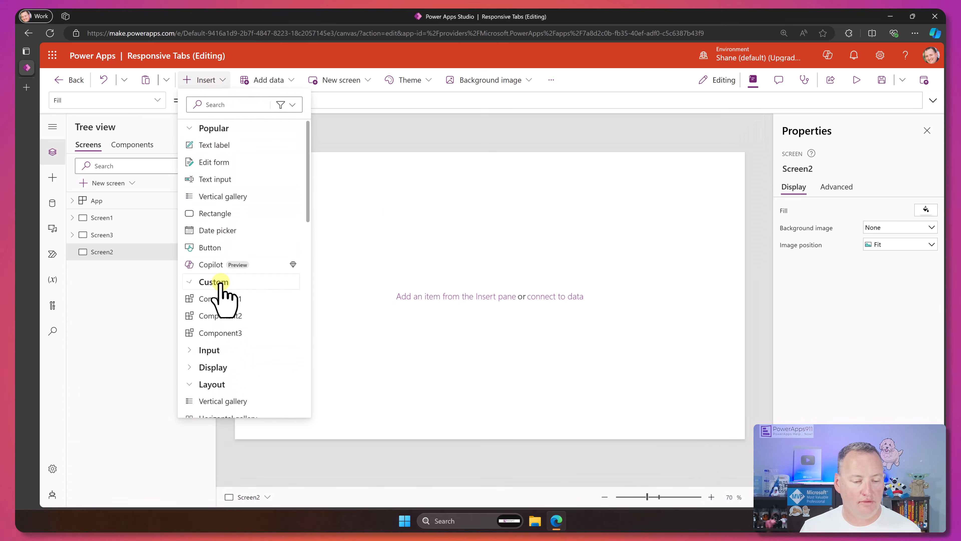
{"action": "left_click", "coordinate": [231, 333]}
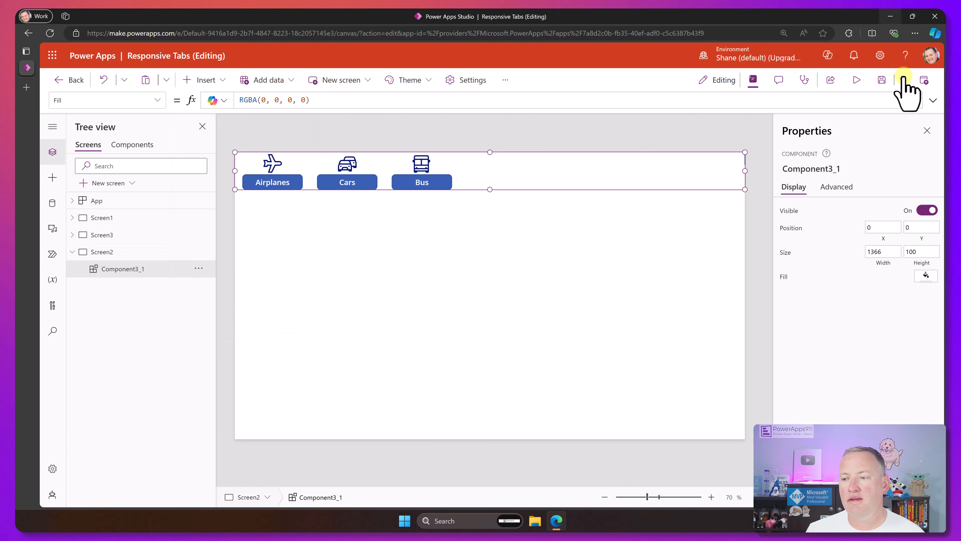
{"action": "left_click", "coordinate": [859, 81]}
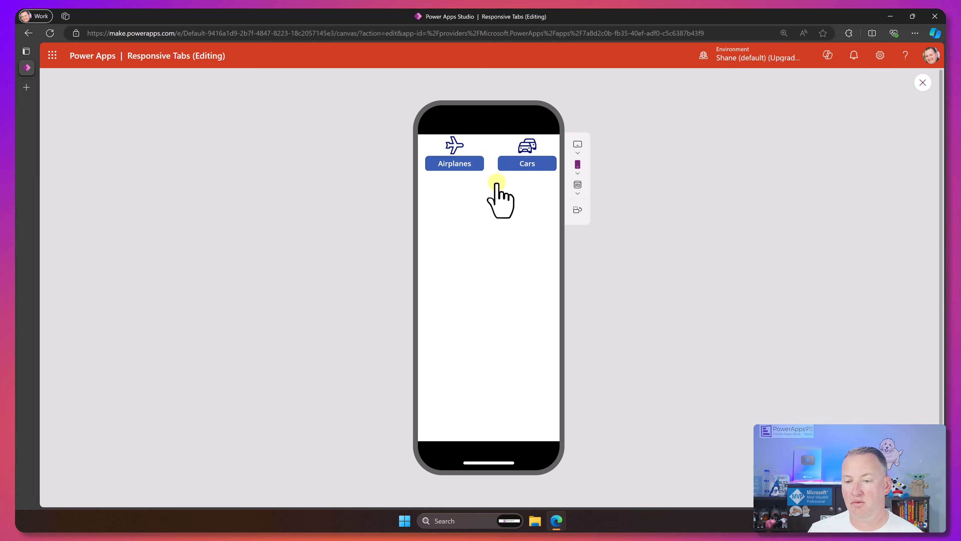
{"action": "key", "text": "Escape"}
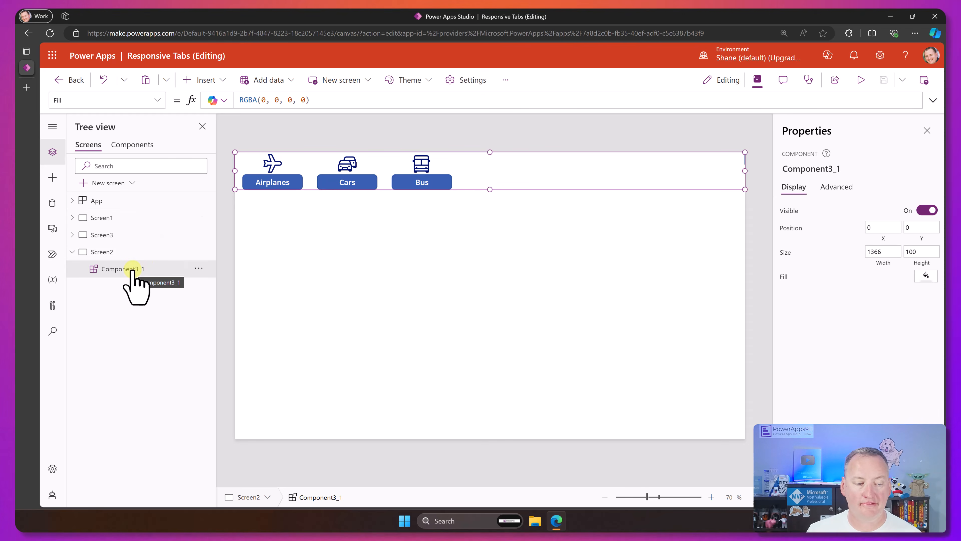
Set the Width property of the component placed on Screen2 to Parent.Width and check its Height property
{"action": "left_click", "coordinate": [162, 102]}
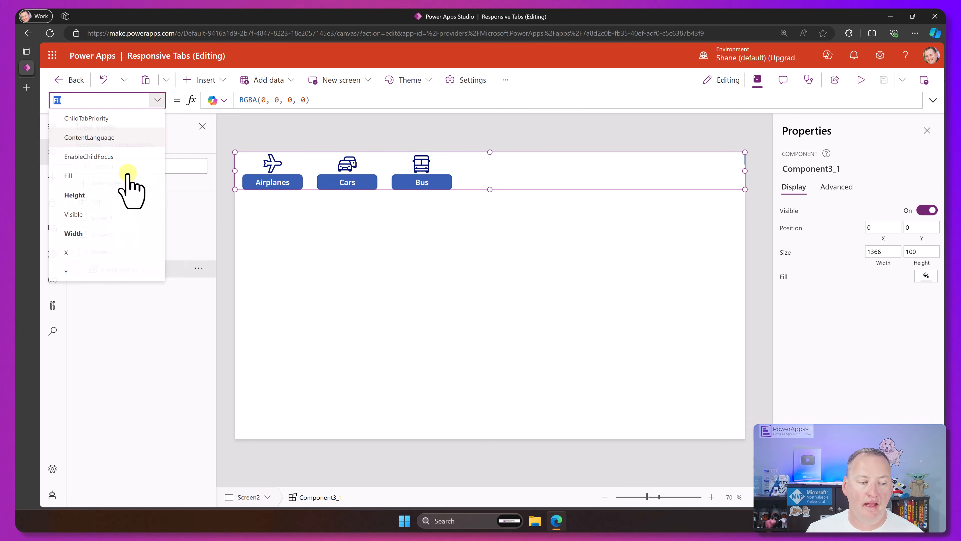
{"action": "left_click", "coordinate": [111, 194]}
{"action": "left_click", "coordinate": [158, 100]}
{"action": "left_click", "coordinate": [111, 237]}
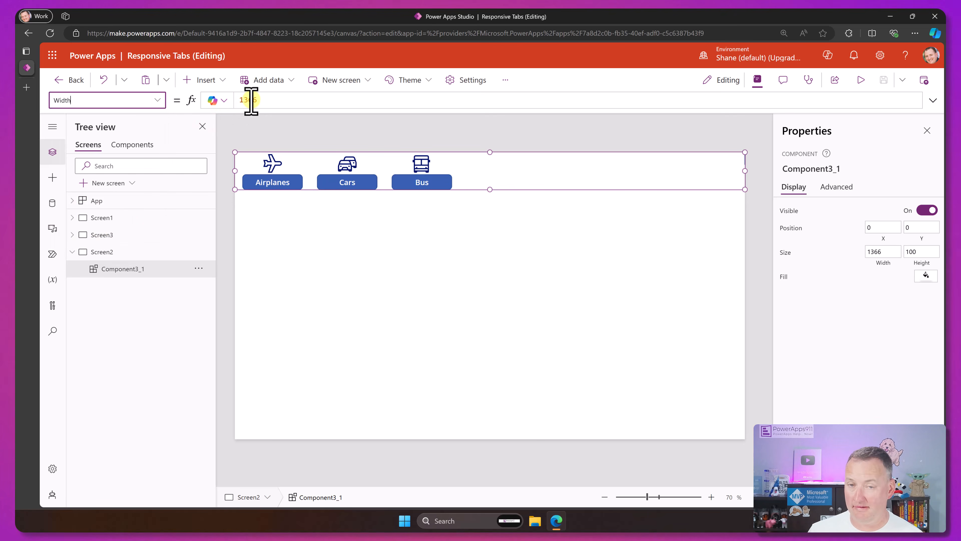
{"action": "left_click_drag", "start_coordinate": [266, 100], "coordinate": [223, 101]}
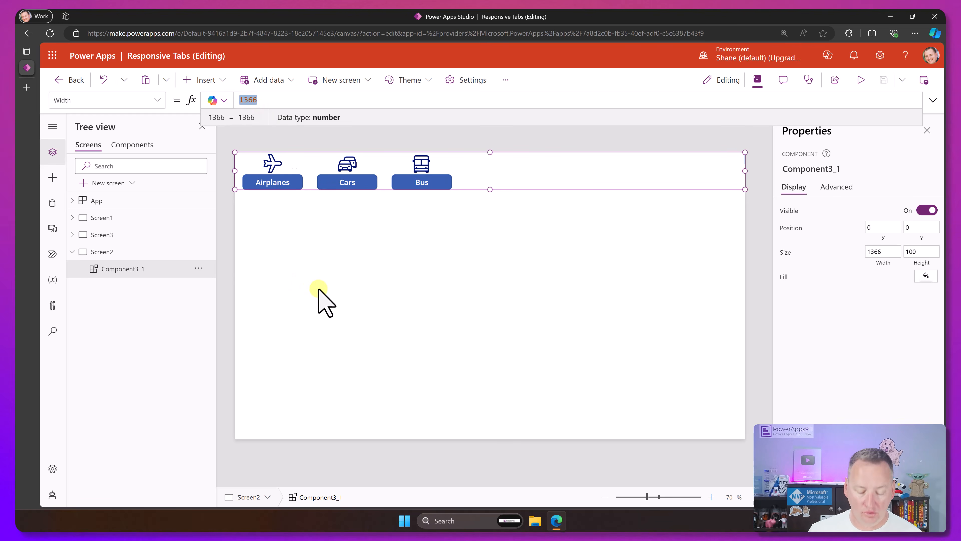
{"action": "type", "text": "Parent.Width"}
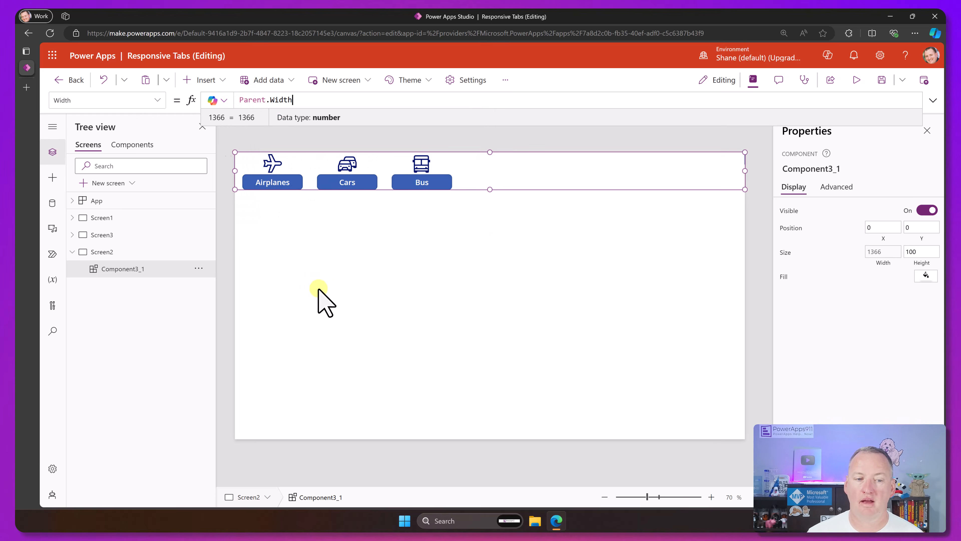
{"action": "left_click", "coordinate": [164, 96]}
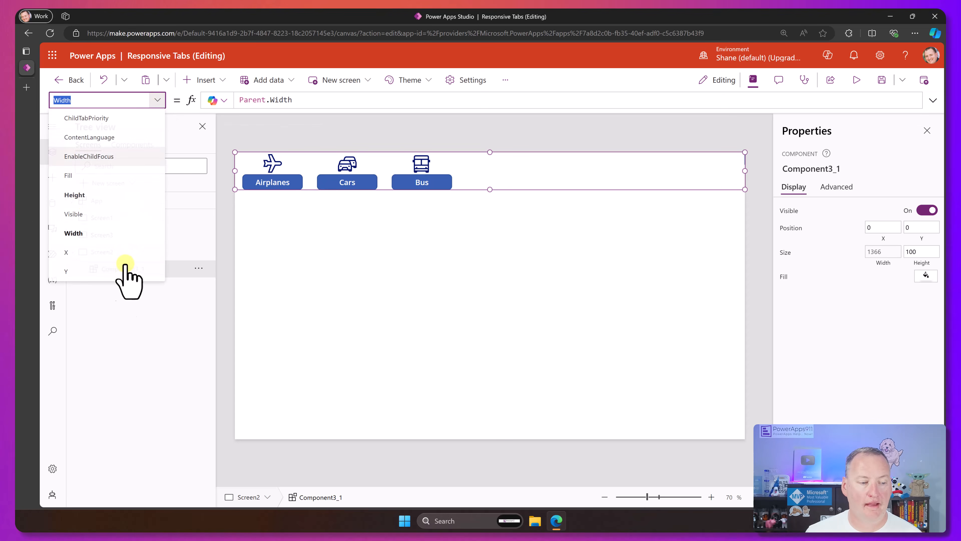
{"action": "left_click", "coordinate": [82, 195]}
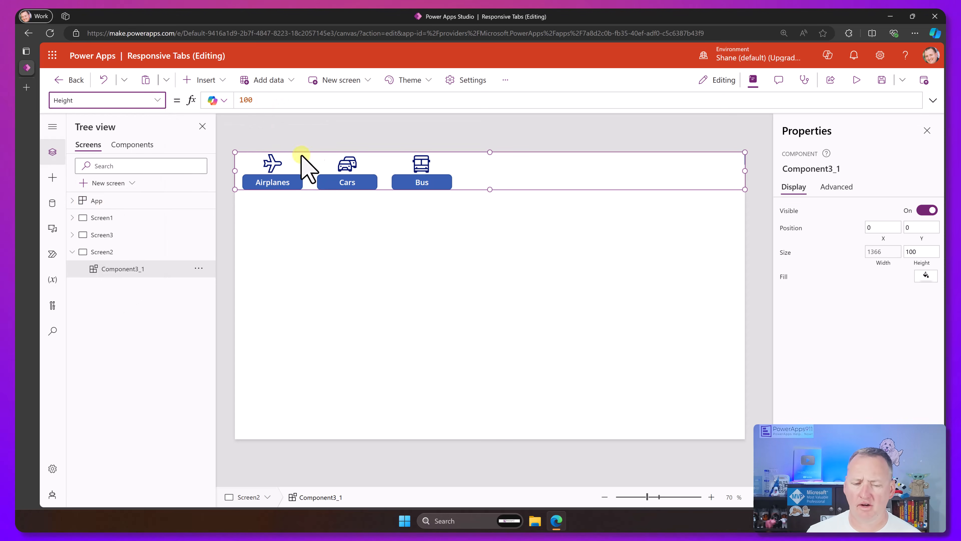
{"action": "left_click", "coordinate": [570, 195]}
Preview Screen2 on a phone and try scrolling the tabs horizontally
{"action": "left_click", "coordinate": [856, 80]}
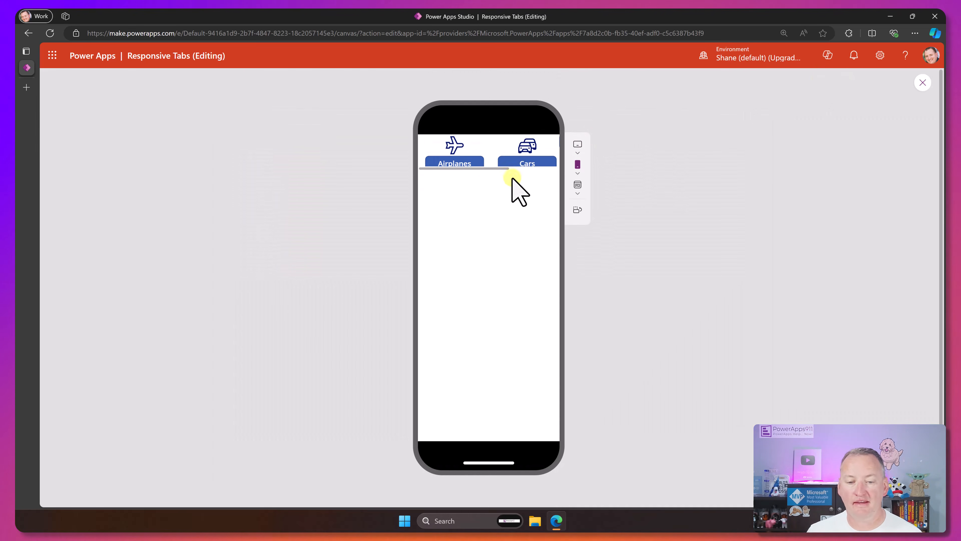
{"action": "left_click_drag", "start_coordinate": [471, 168], "coordinate": [422, 170]}
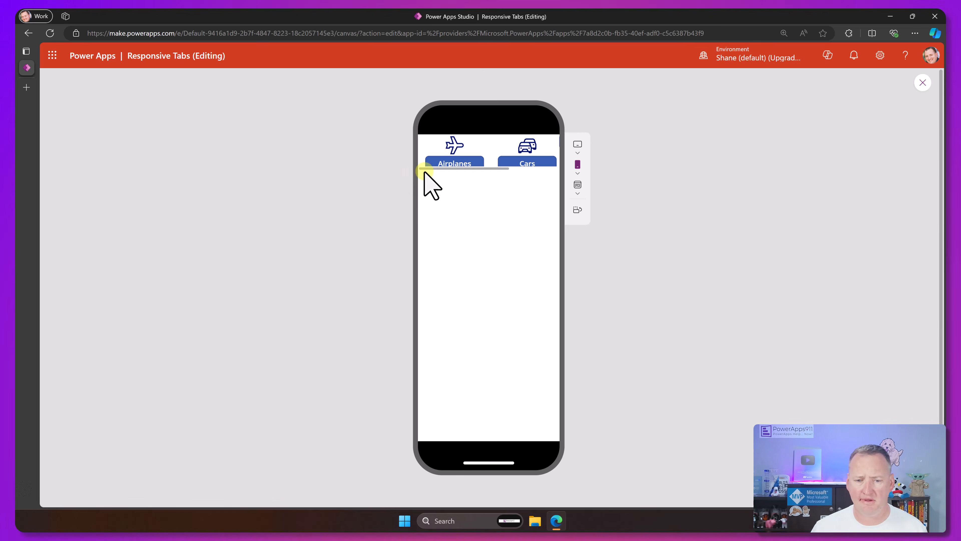
{"action": "left_click_drag", "start_coordinate": [445, 170], "coordinate": [400, 171]}
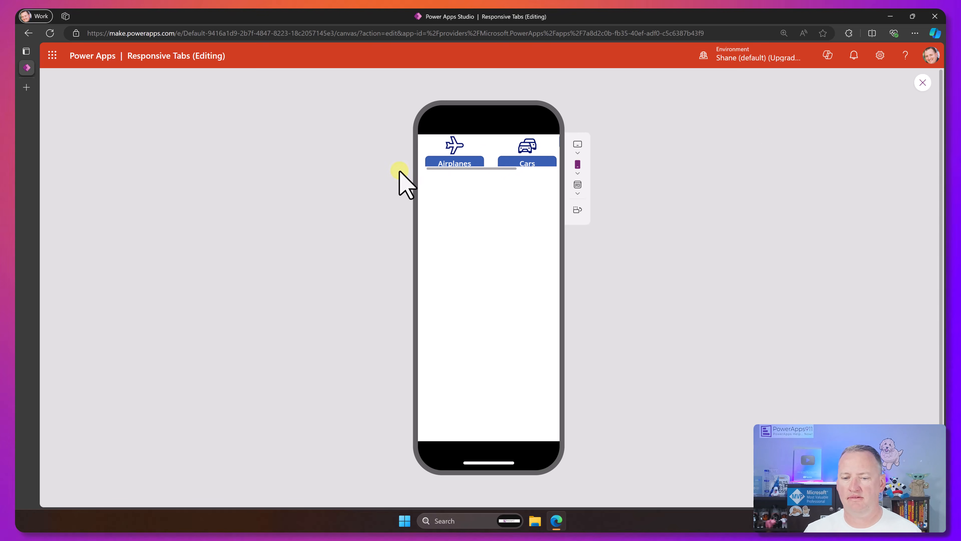
{"action": "key", "text": "Escape"}
Preview the finished tabs on Screen1 at tablet size, canvas size and Apple iPhone SE size to compare their scaling
{"action": "left_click", "coordinate": [132, 144]}
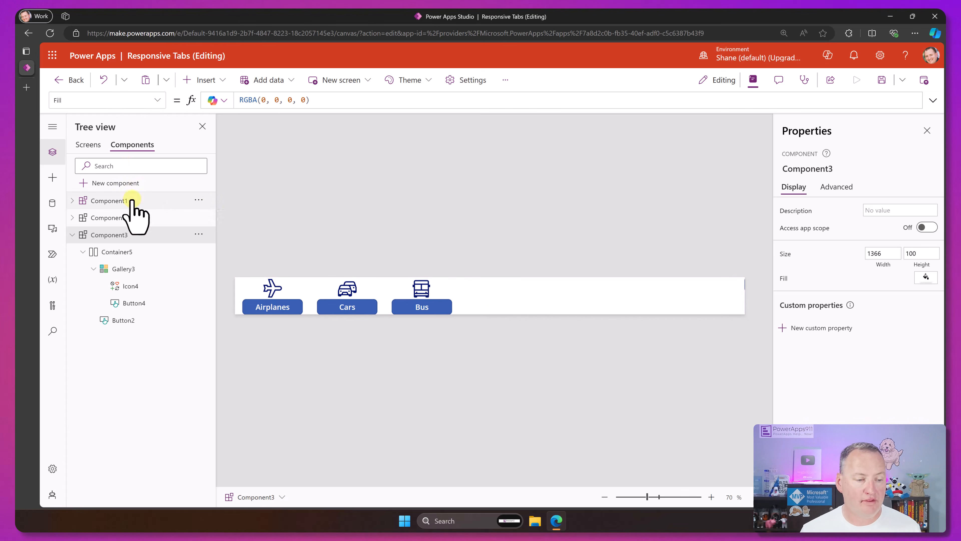
{"action": "left_click", "coordinate": [92, 205]}
{"action": "left_click", "coordinate": [88, 145]}
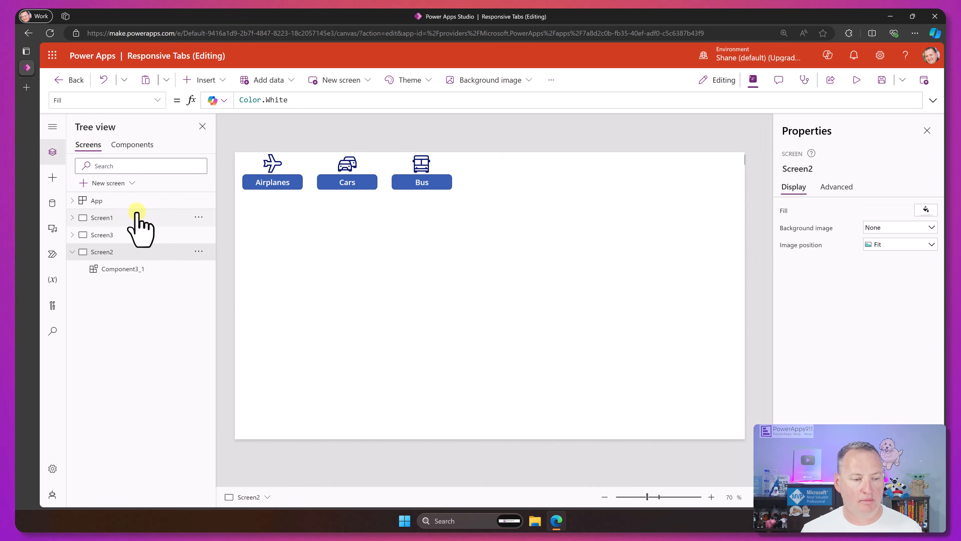
{"action": "left_click", "coordinate": [136, 218]}
{"action": "left_click", "coordinate": [858, 80]}
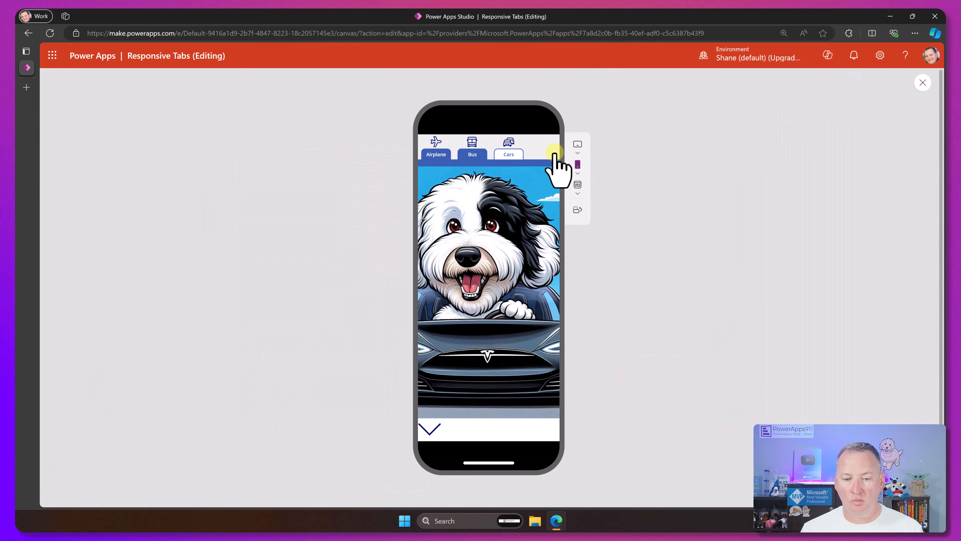
{"action": "left_click", "coordinate": [578, 144]}
{"action": "left_click", "coordinate": [590, 187]}
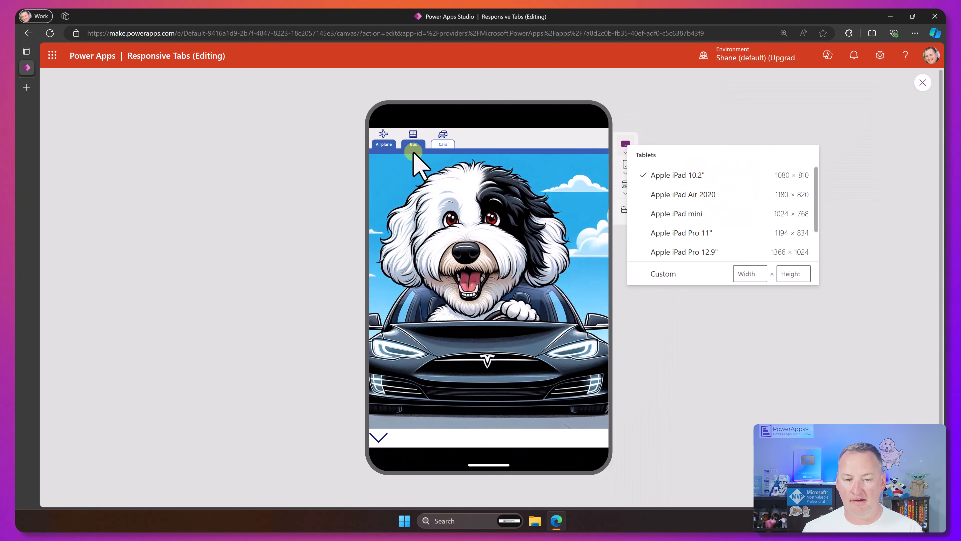
{"action": "left_click", "coordinate": [625, 189]}
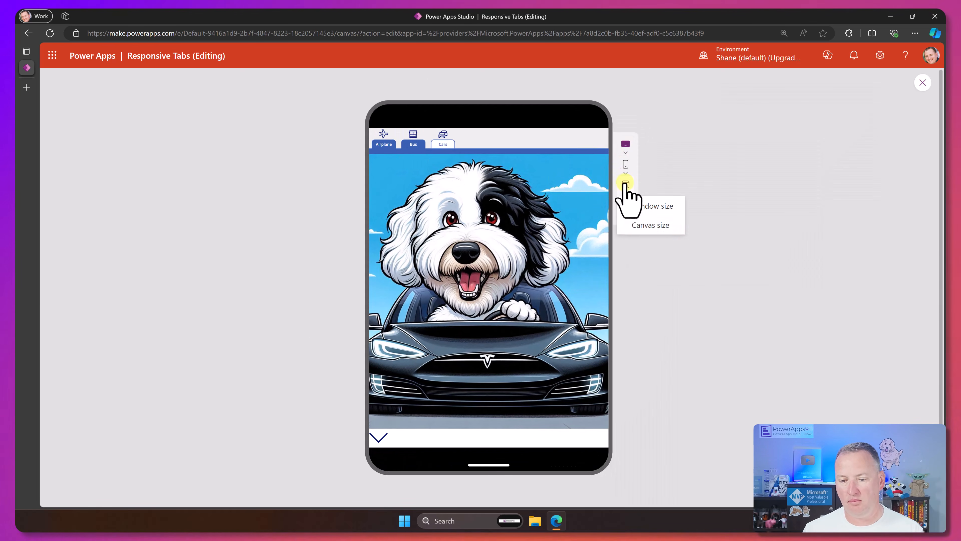
{"action": "left_click", "coordinate": [643, 225]}
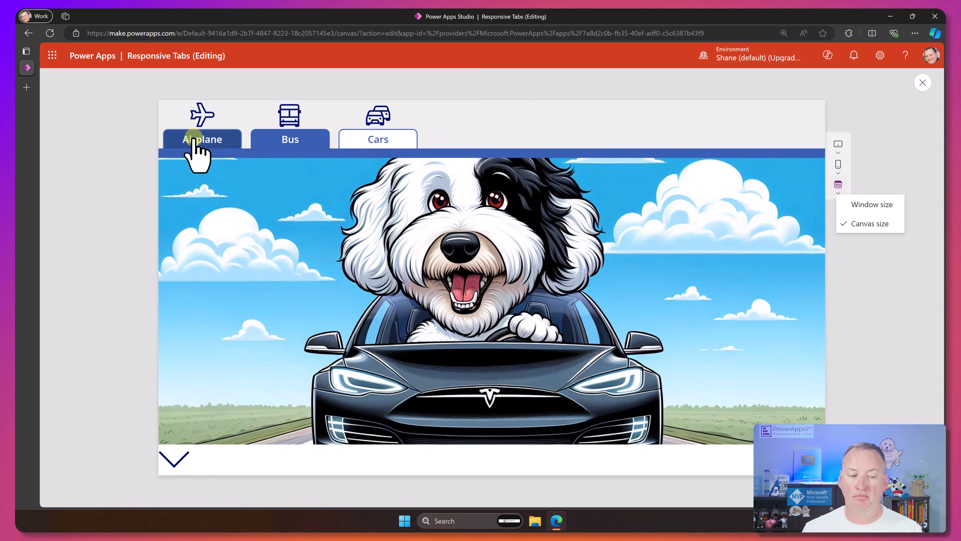
{"action": "left_click", "coordinate": [837, 165]}
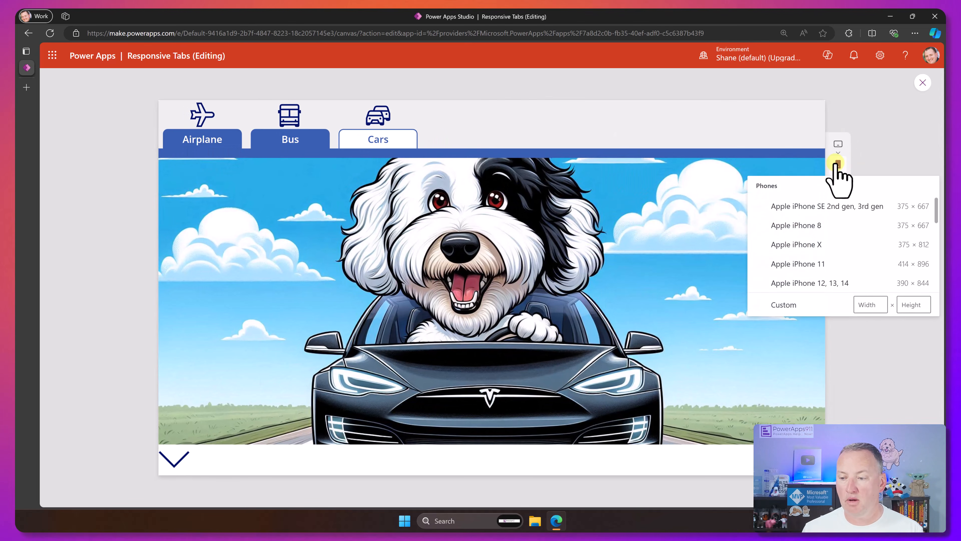
{"action": "left_click", "coordinate": [813, 207]}
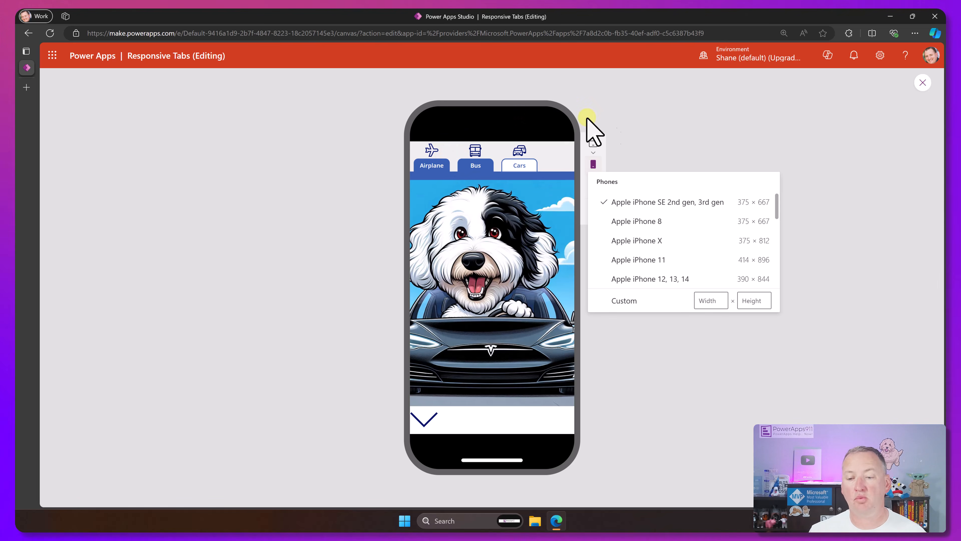
{"action": "left_click", "coordinate": [922, 82]}
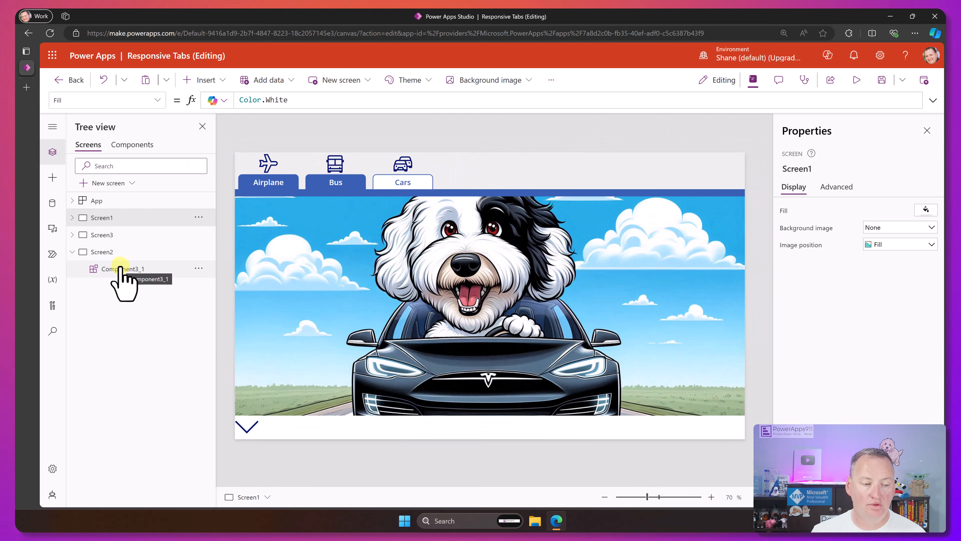
Examine the Width formula of the tab button in Component1's gallery
{"action": "left_click", "coordinate": [118, 269]}
{"action": "left_click", "coordinate": [130, 145]}
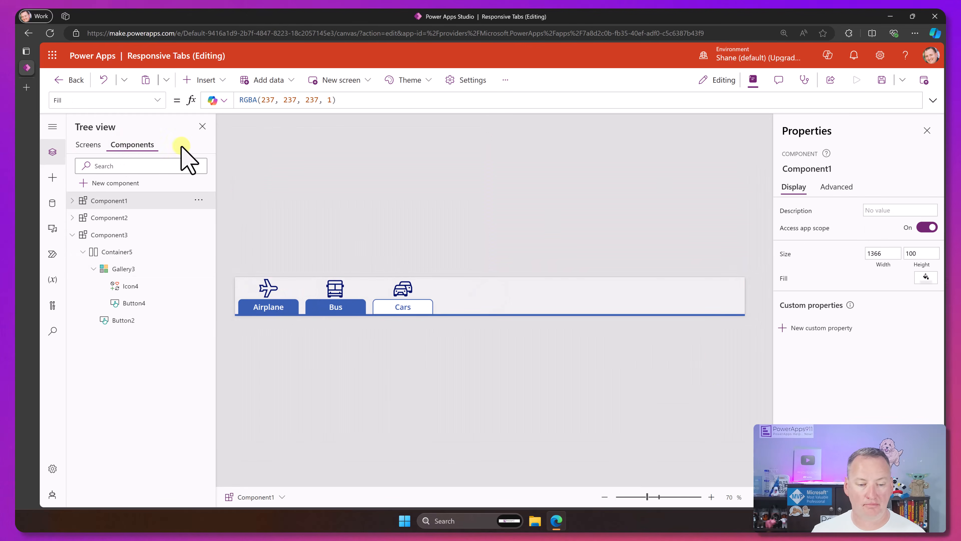
{"action": "left_click", "coordinate": [268, 307]}
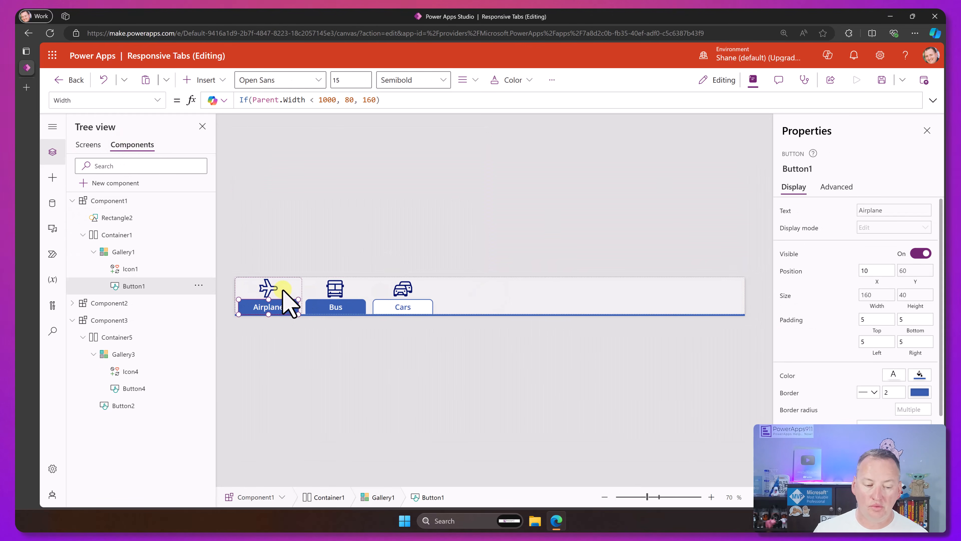
{"action": "left_click", "coordinate": [308, 250]}
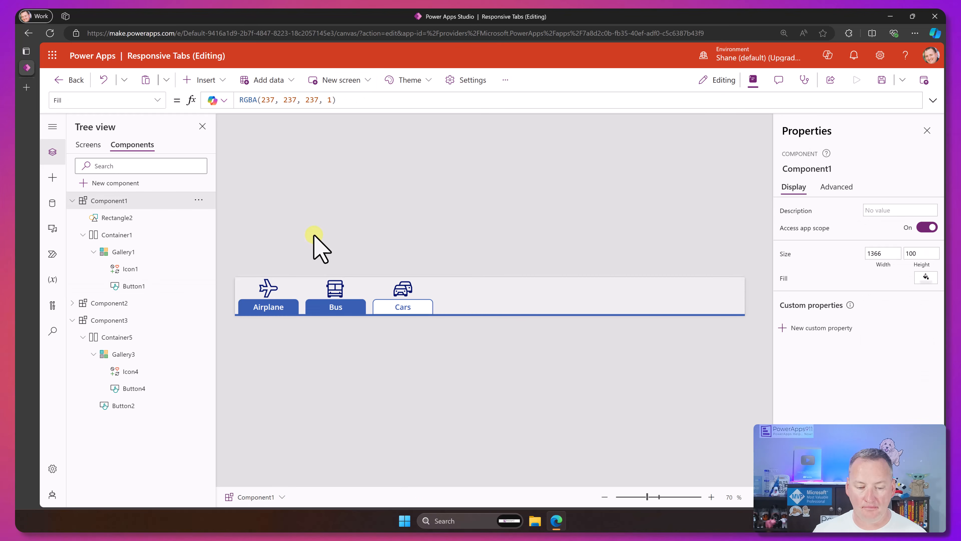
{"action": "left_click", "coordinate": [72, 201]}
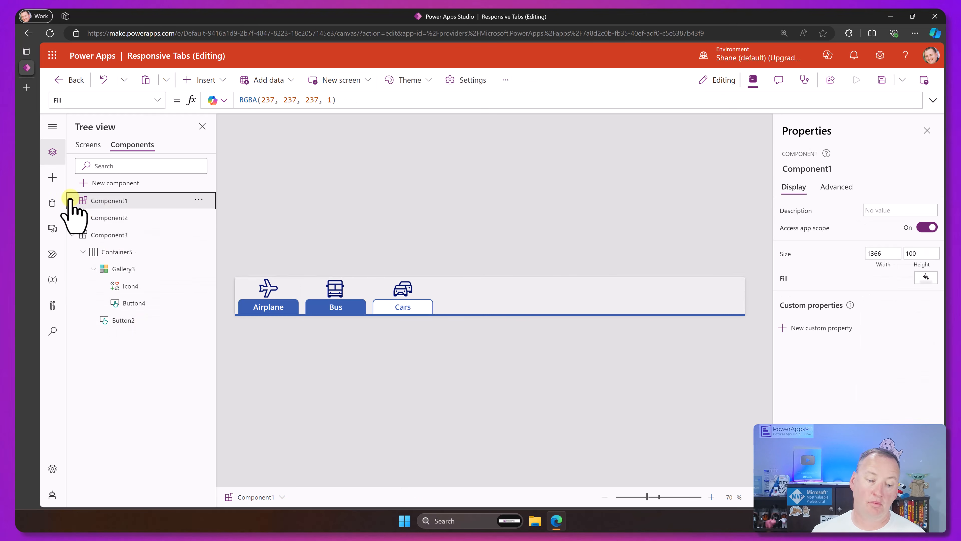
Set the Width of the tab button in Component3's gallery to If(Parent.Width < 1000, 80, 160)
{"action": "left_click", "coordinate": [110, 235]}
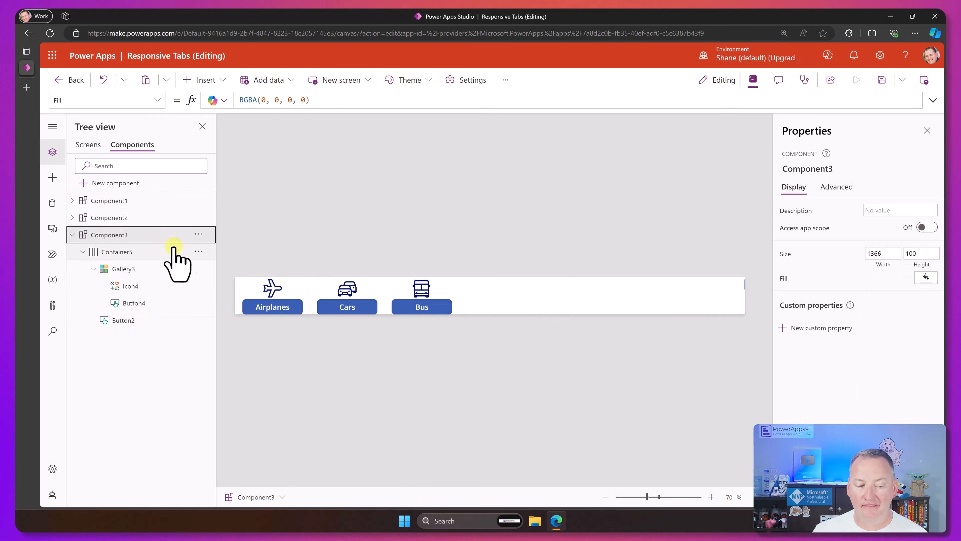
{"action": "left_click", "coordinate": [289, 307]}
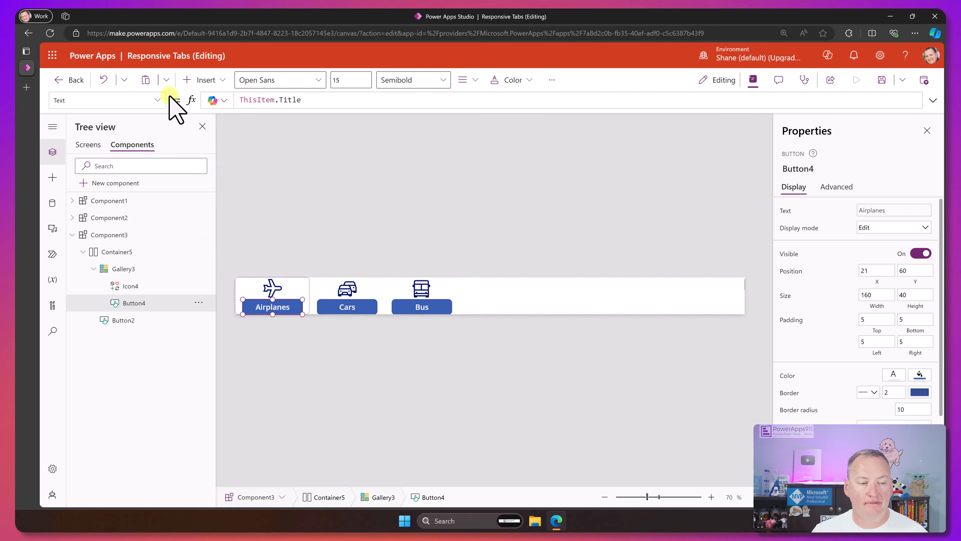
{"action": "left_click", "coordinate": [144, 100]}
{"action": "left_click", "coordinate": [87, 265]}
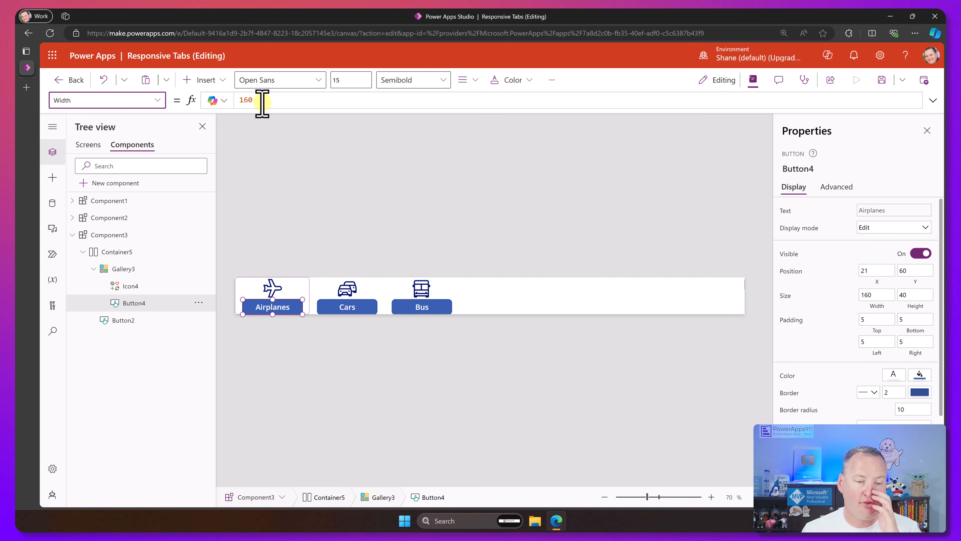
{"action": "left_click", "coordinate": [278, 100]}
{"action": "type", "text": "If"}
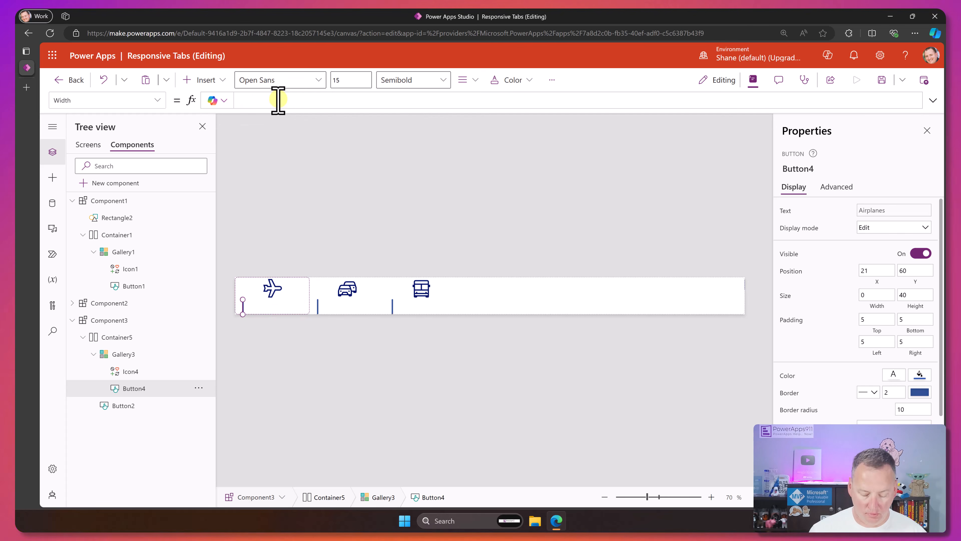
{"action": "type", "text": "(Parent.Width"}
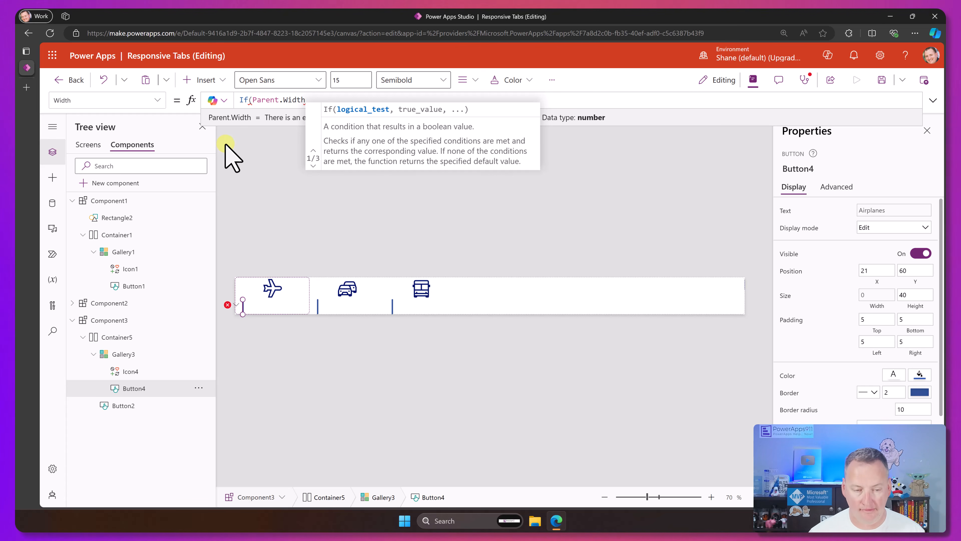
{"action": "type", "text": "< 1000"}
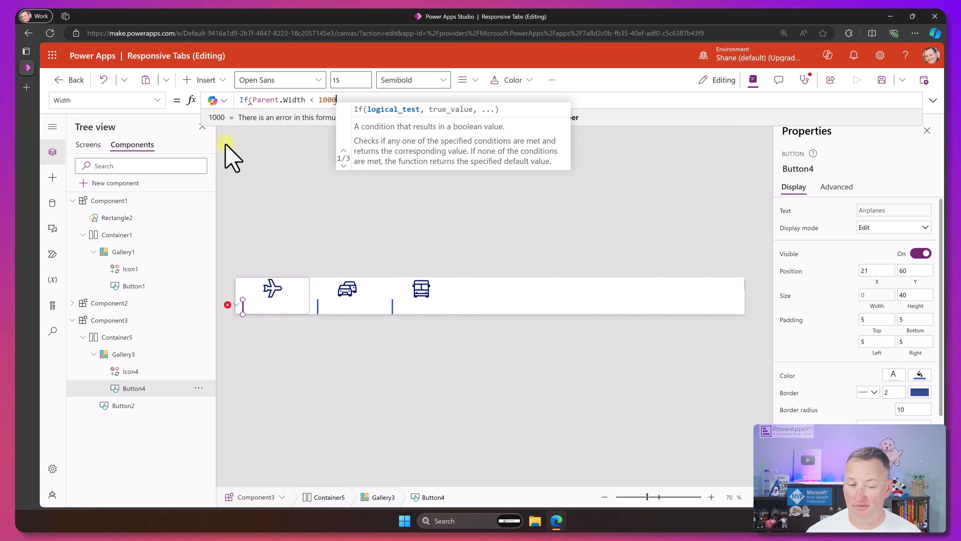
{"action": "type", "text": ", "}
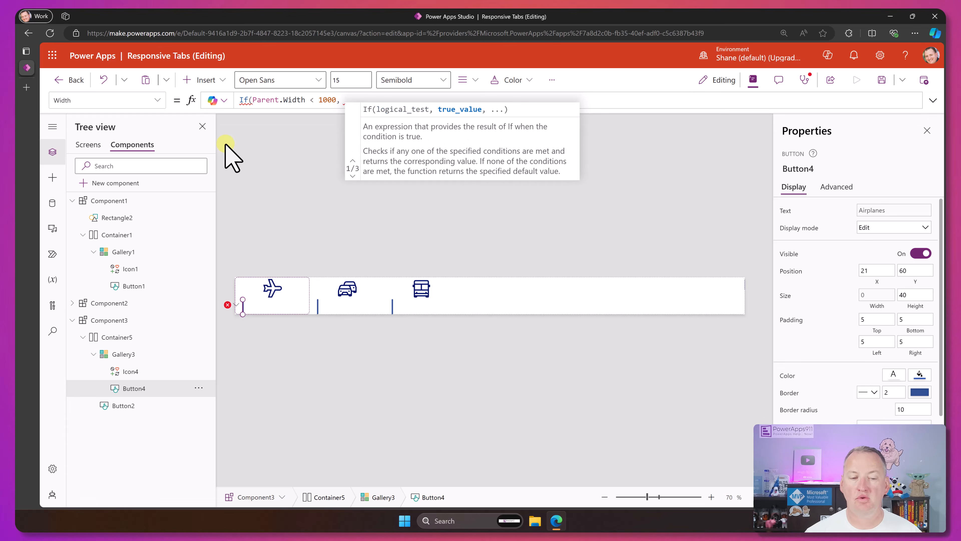
{"action": "type", "text": "80, "}
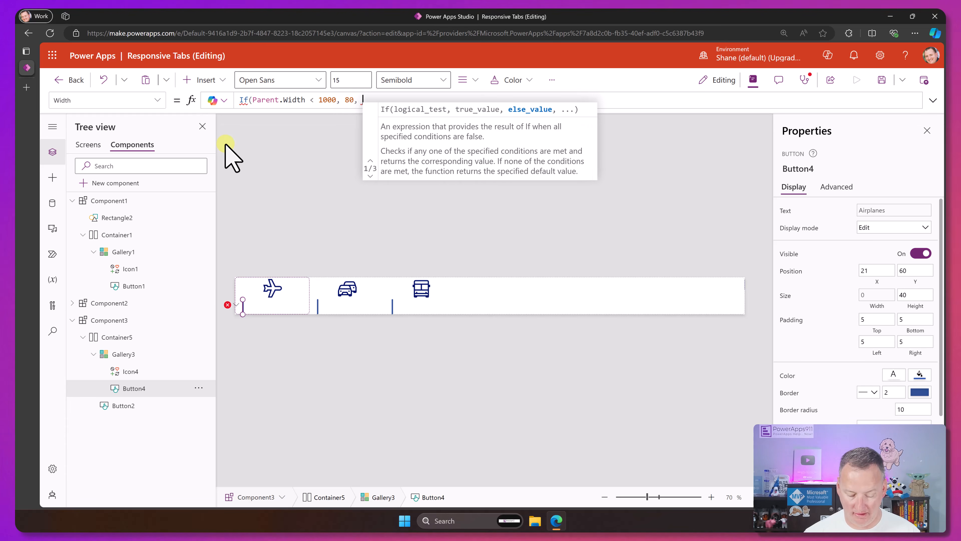
{"action": "type", "text": "160)"}
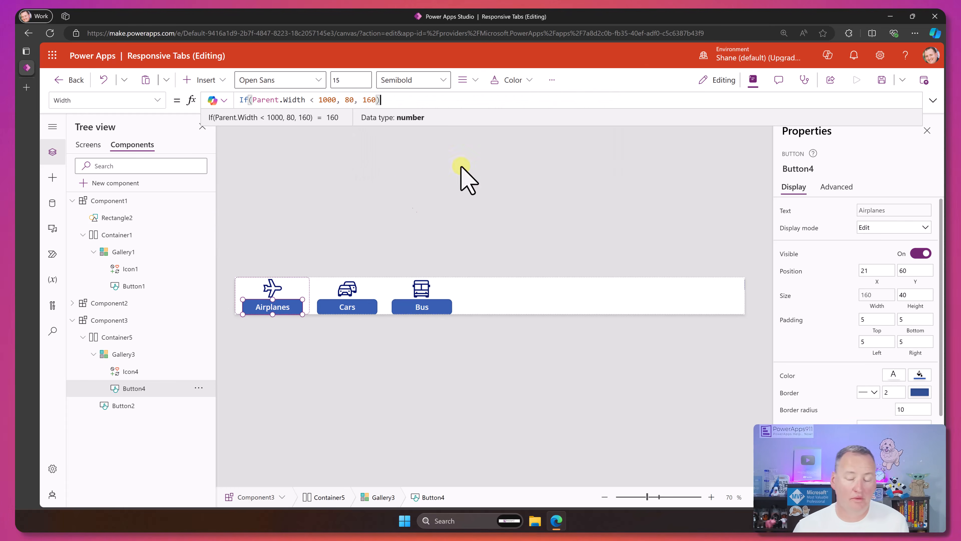
Preview Screen2 at phone size to check the width of the tab buttons
{"action": "left_click", "coordinate": [88, 145]}
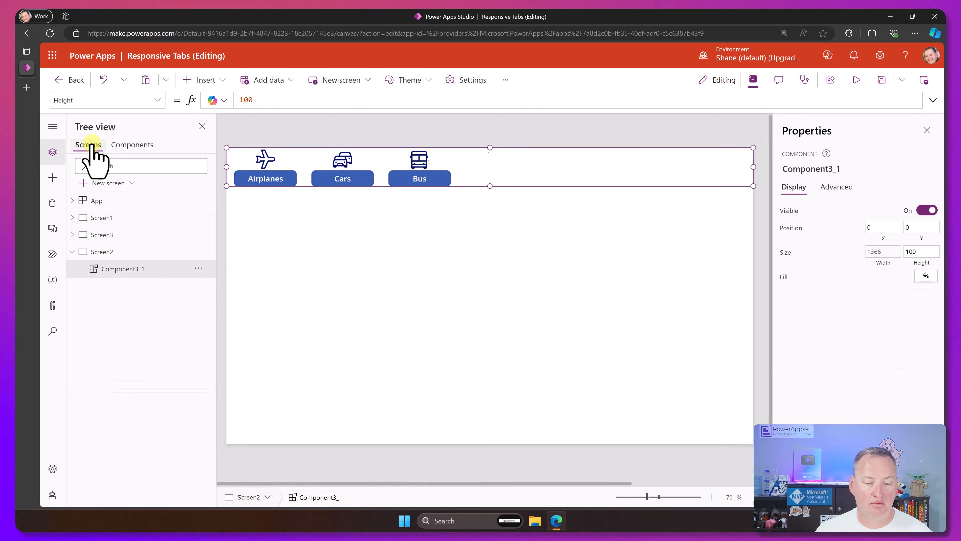
{"action": "left_click", "coordinate": [856, 80]}
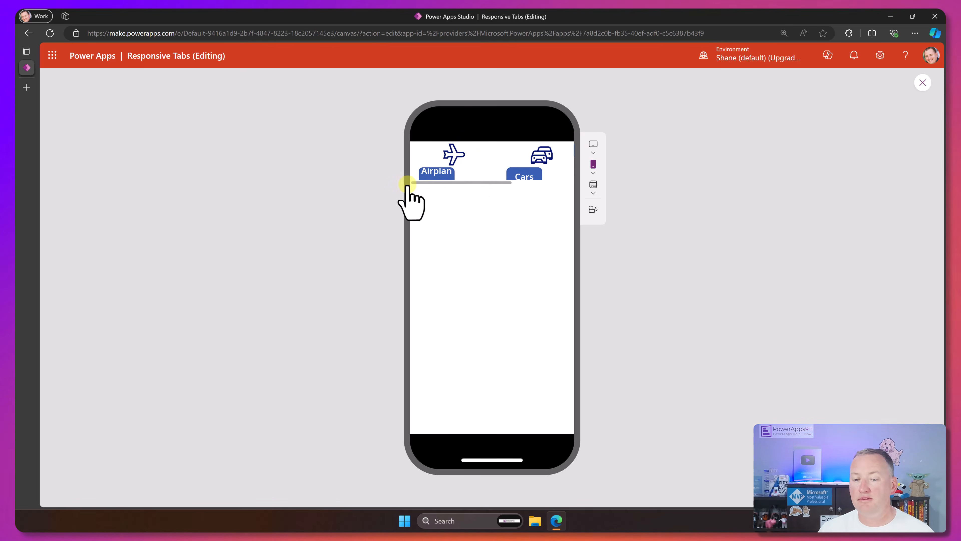
{"action": "left_click", "coordinate": [923, 83]}
{"action": "left_click", "coordinate": [479, 182]}
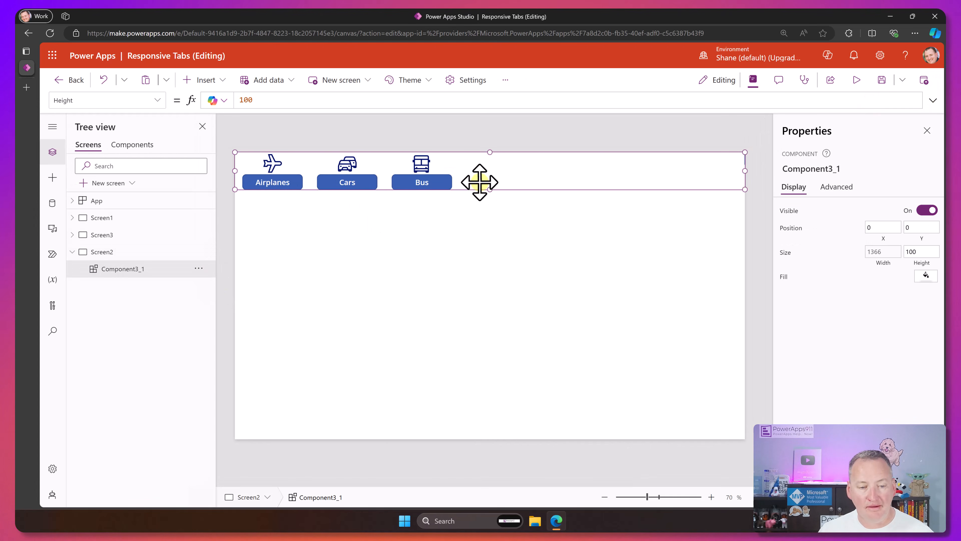
Add a text label with the text formula Parent.Width to Component3's gallery and place it above the tab button at X 21, Y 10
{"action": "left_click", "coordinate": [141, 146]}
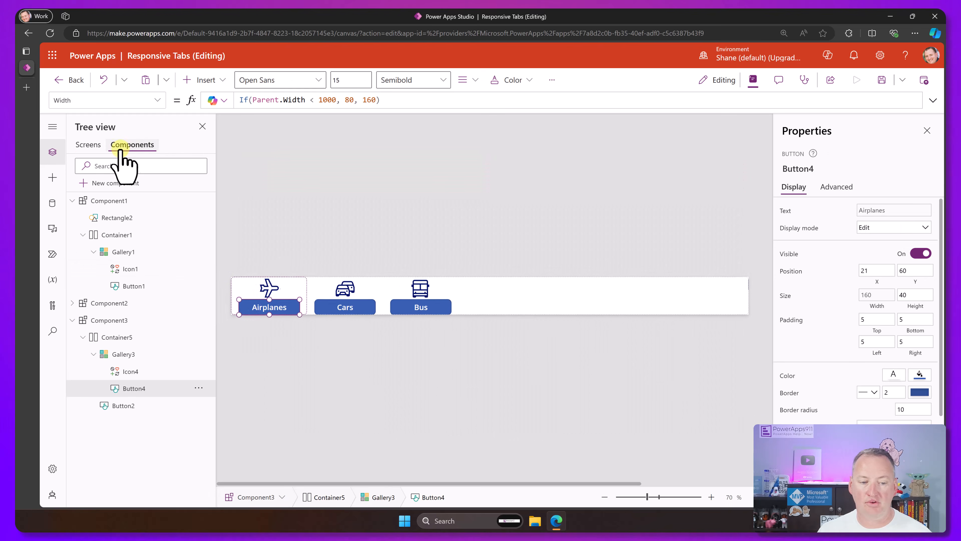
{"action": "left_click", "coordinate": [250, 293]}
{"action": "left_click", "coordinate": [204, 80]}
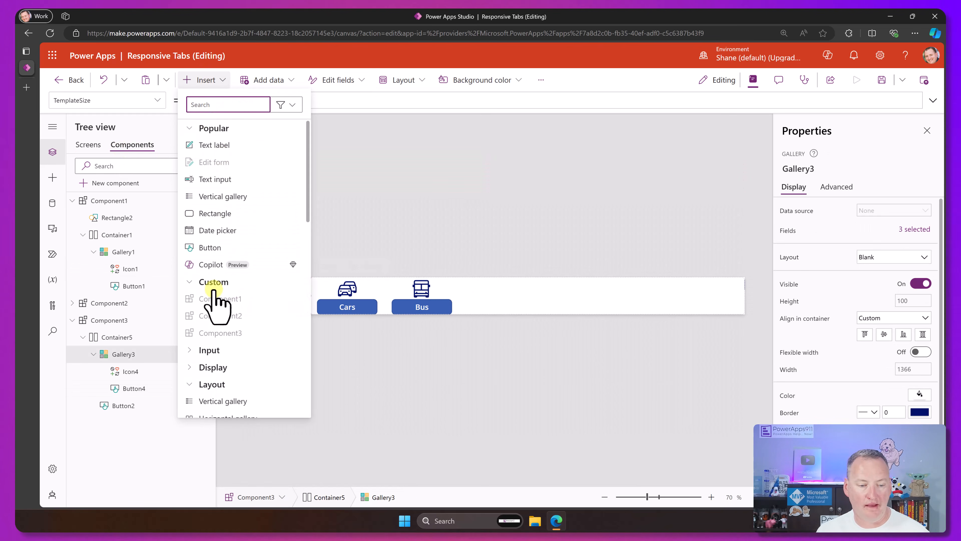
{"action": "left_click", "coordinate": [214, 145]}
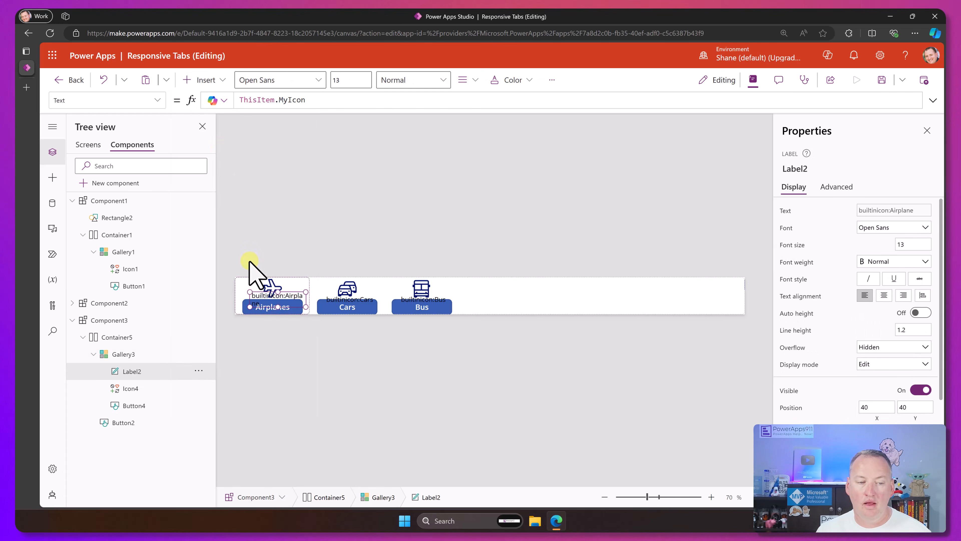
{"action": "left_click_drag", "start_coordinate": [326, 98], "coordinate": [215, 101]}
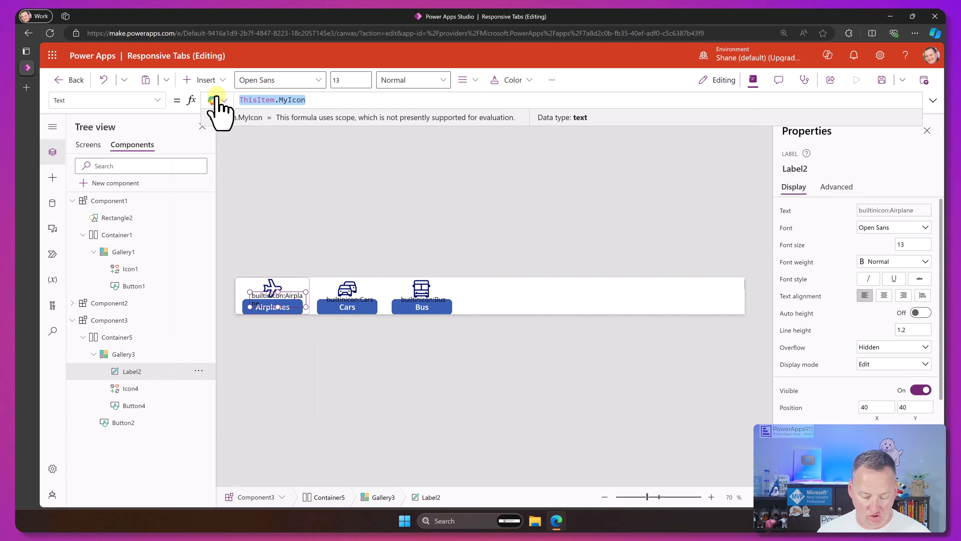
{"action": "type", "text": "Parent.Width"}
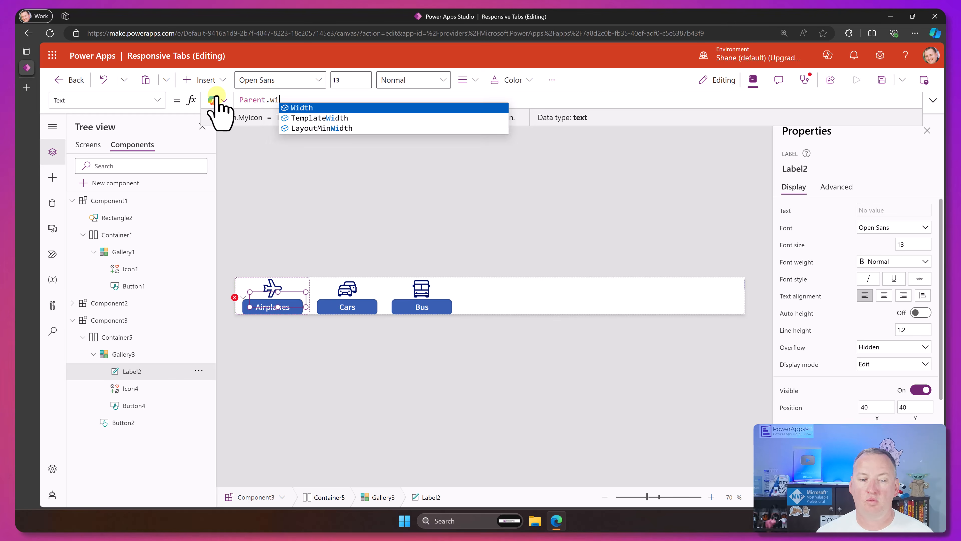
{"action": "left_click", "coordinate": [263, 307]}
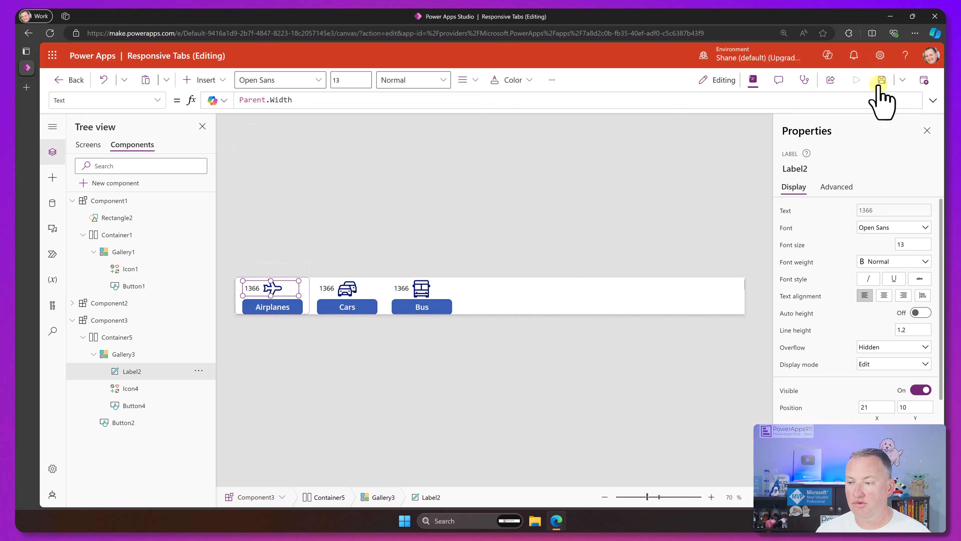
Preview Screen2 at phone size to read the parent width in the new label
{"action": "left_click", "coordinate": [90, 145]}
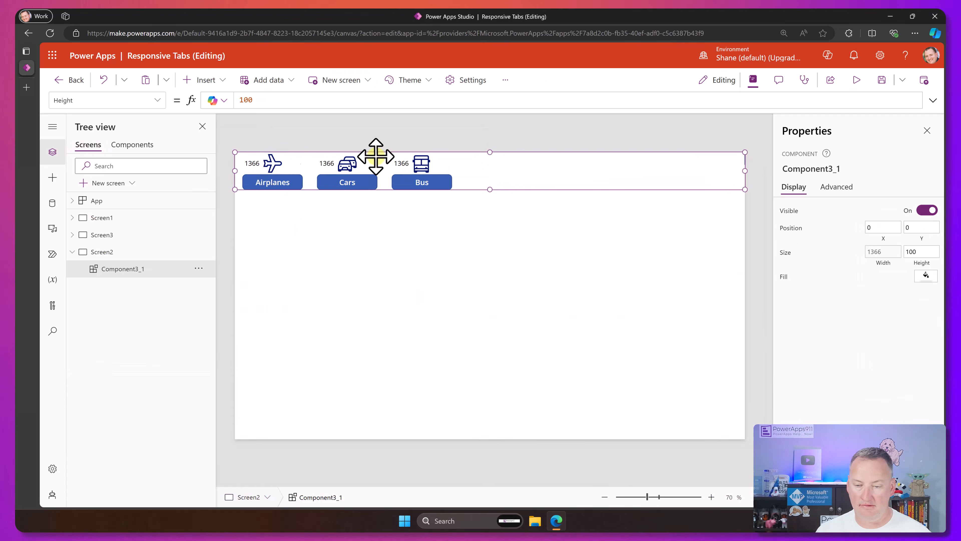
{"action": "right_click", "coordinate": [856, 81]}
{"action": "left_click", "coordinate": [856, 81]}
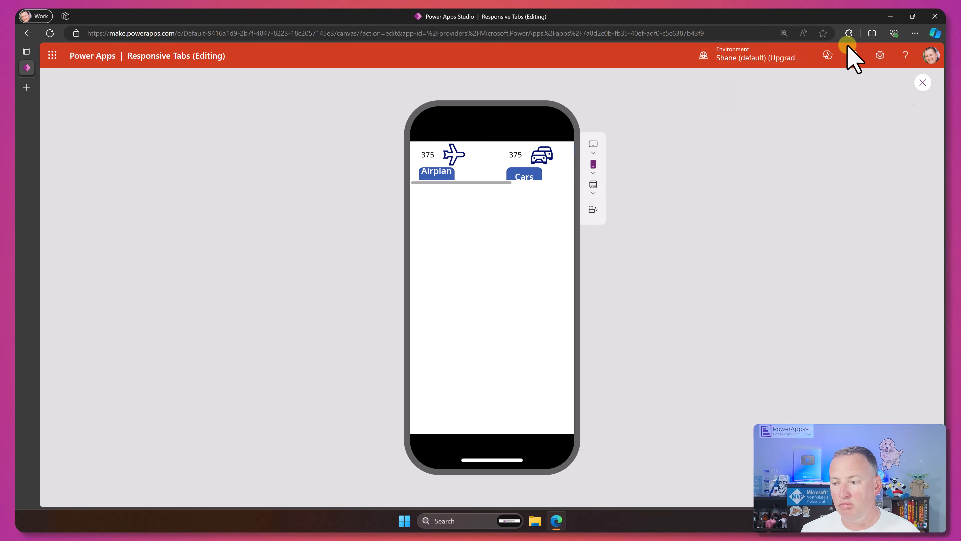
{"action": "left_click", "coordinate": [922, 83]}
Reuse the width condition for the font Size of Component3's tab button, setting it to If(Parent.Width < 1000,10, 15)
{"action": "left_click", "coordinate": [129, 144]}
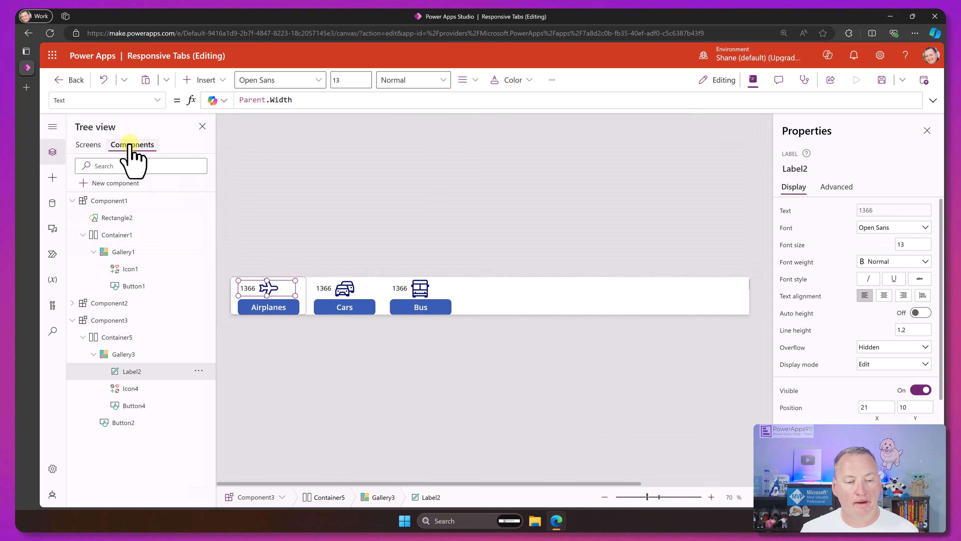
{"action": "left_click", "coordinate": [295, 308]}
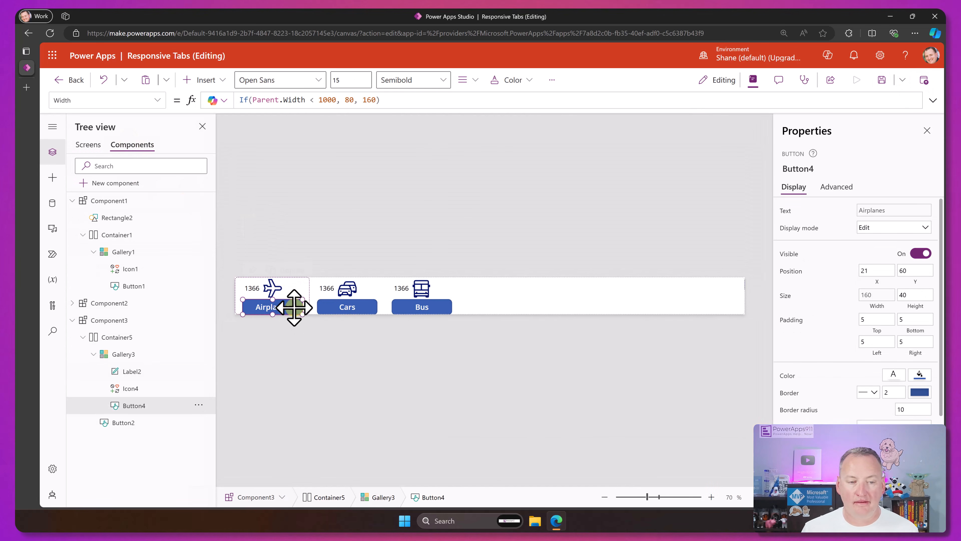
{"action": "left_click", "coordinate": [340, 101]}
{"action": "key", "text": "shift+End"}
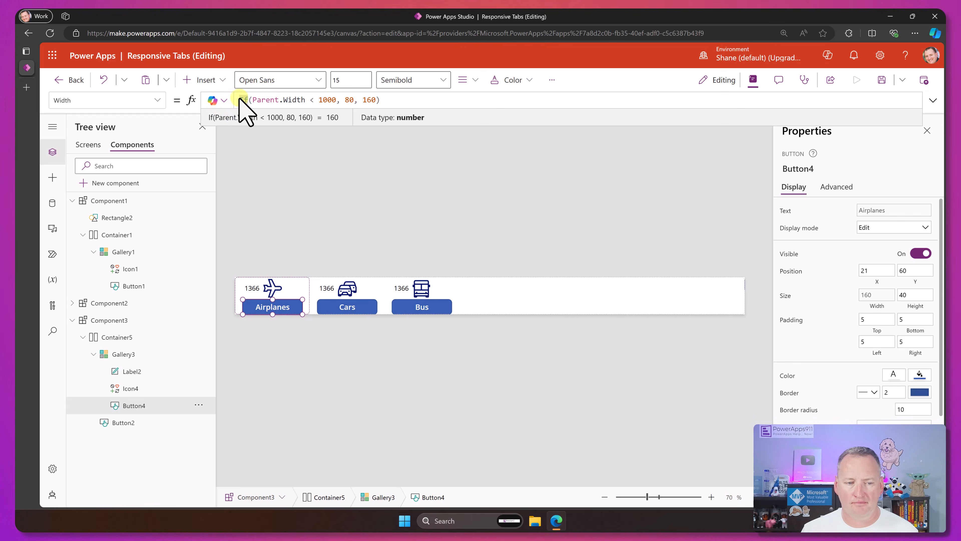
{"action": "left_click_drag", "start_coordinate": [339, 101], "coordinate": [157, 110]}
{"action": "left_click", "coordinate": [157, 100]}
{"action": "scroll", "coordinate": [107, 253], "scroll_direction": "up", "scroll_amount": 2}
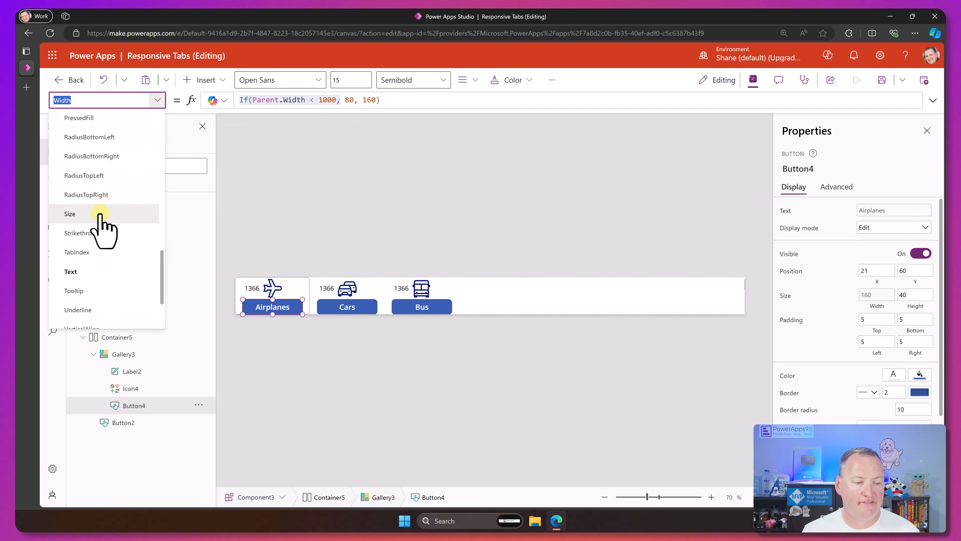
{"action": "left_click", "coordinate": [96, 214]}
{"action": "left_click", "coordinate": [323, 99]}
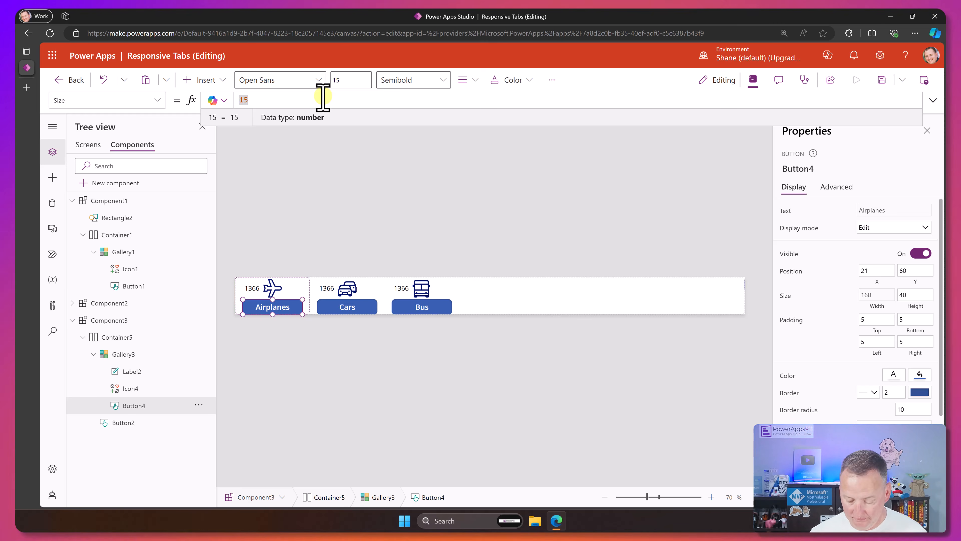
{"action": "key", "text": "Home"}
{"action": "key", "text": "Left"}
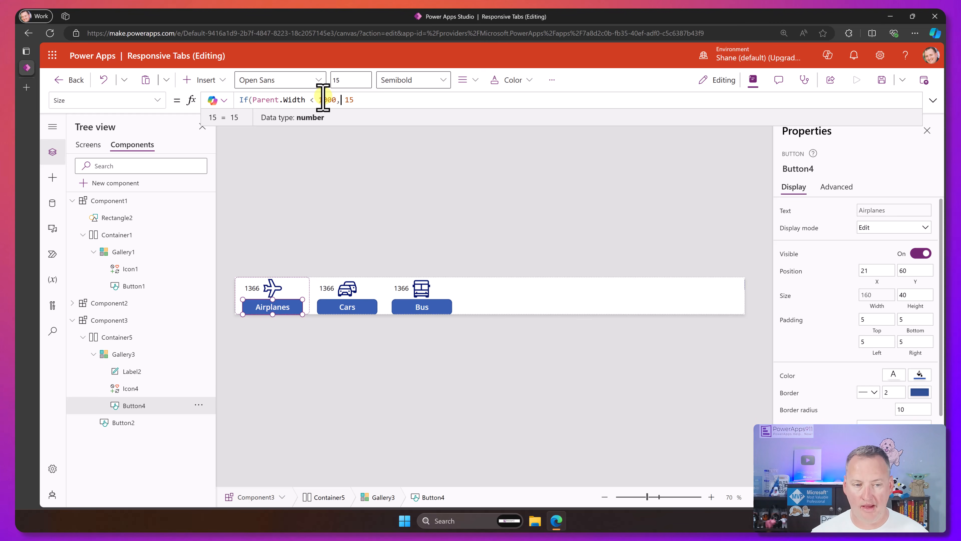
{"action": "type", "text": "If(Parent.Width < 1000,10"}
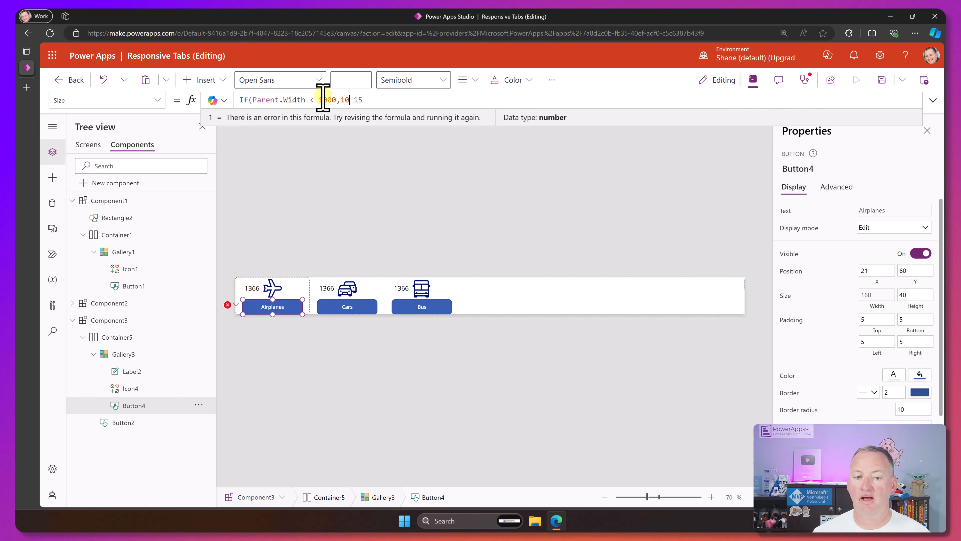
{"action": "type", "text": ", 15)"}
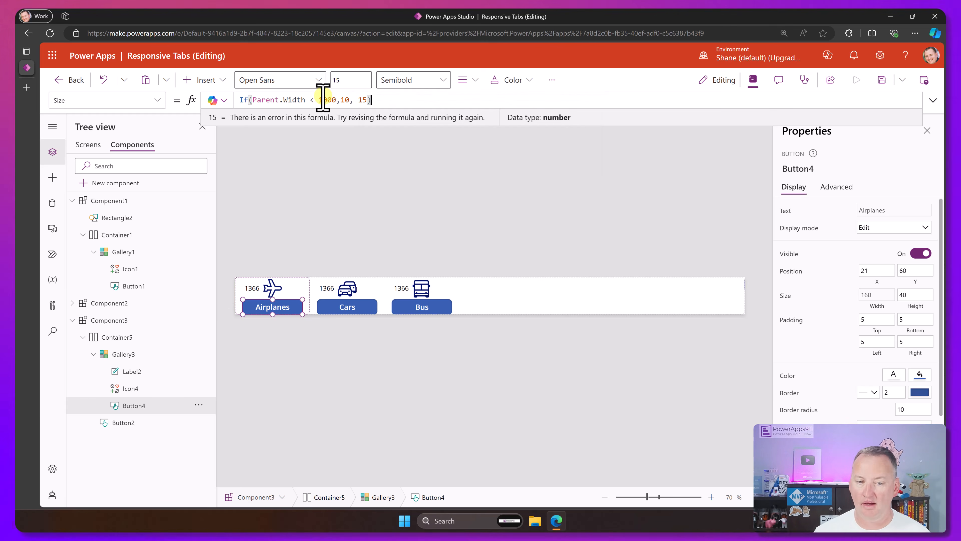
Preview Screen2 at phone size to check the text size on the tab buttons
{"action": "left_click", "coordinate": [88, 144]}
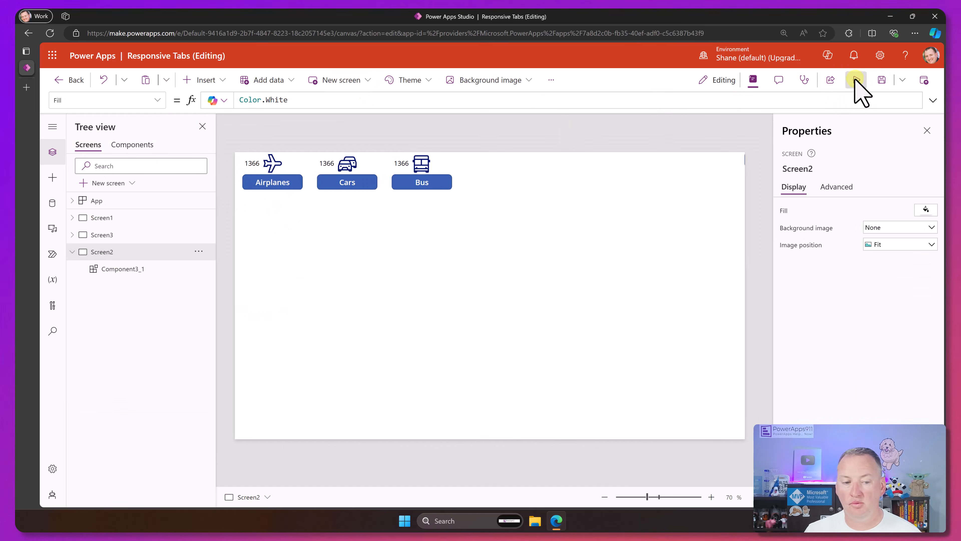
{"action": "left_click", "coordinate": [856, 80]}
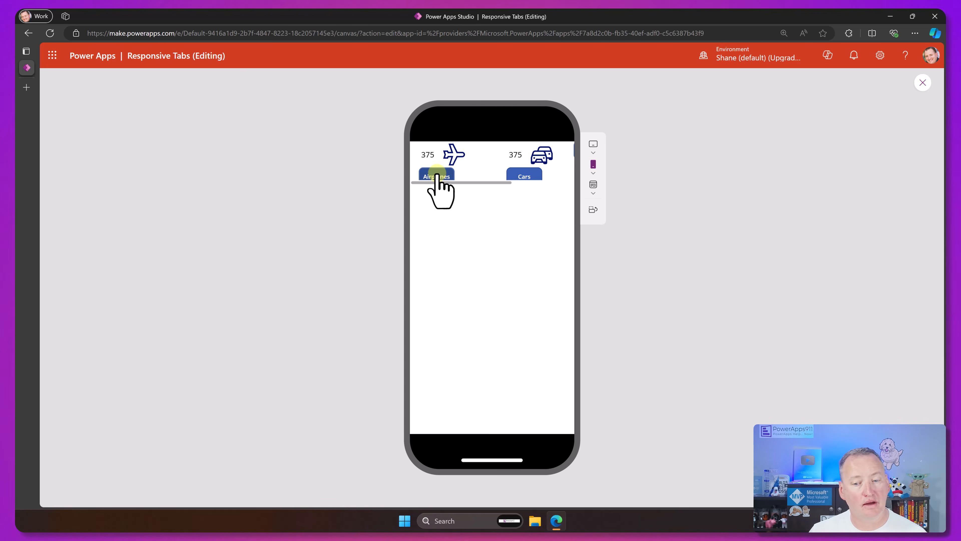
{"action": "key", "text": "Escape"}
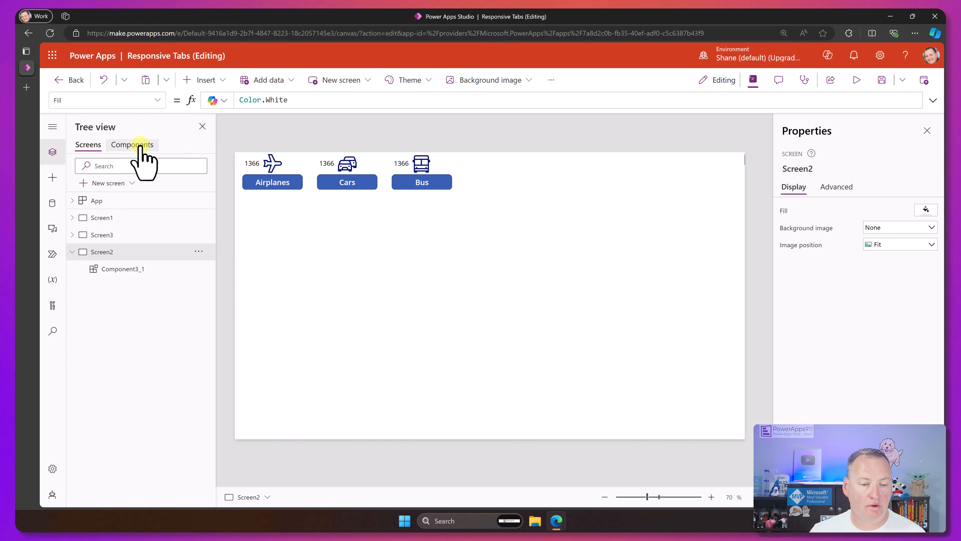
Set the Height of the tab button in Component3's gallery to If(Parent.Width < 1000,30,40)
{"action": "left_click", "coordinate": [132, 144]}
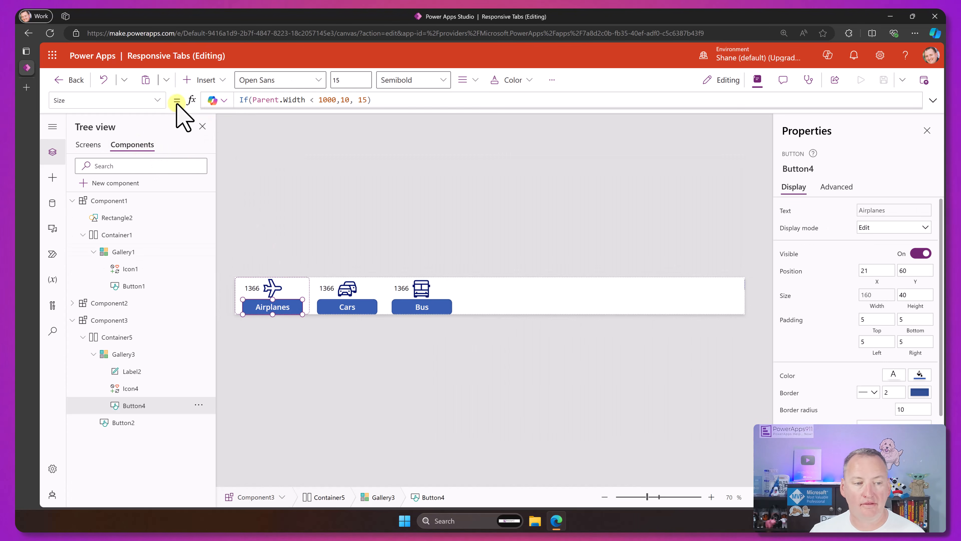
{"action": "left_click", "coordinate": [157, 100]}
{"action": "scroll", "coordinate": [113, 261], "scroll_direction": "up", "scroll_amount": 6}
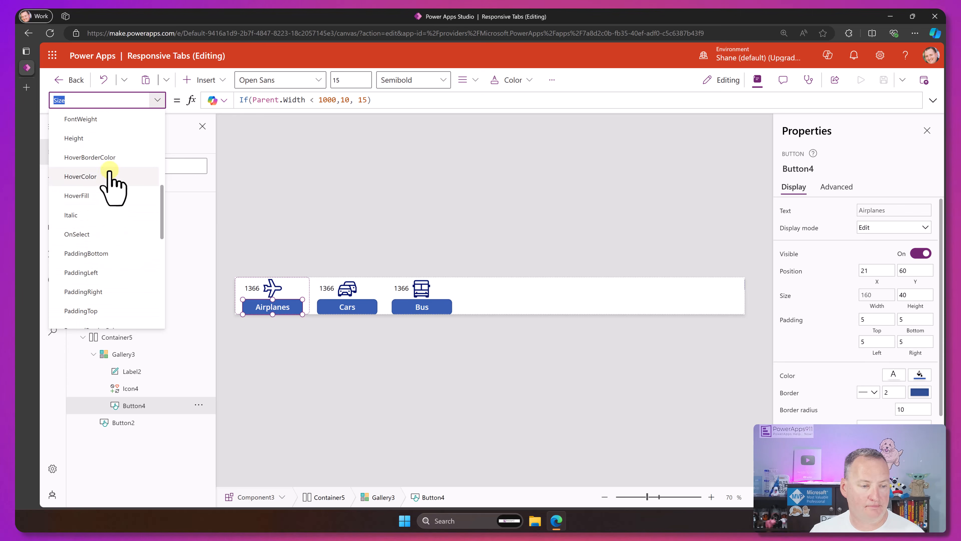
{"action": "left_click", "coordinate": [109, 138]}
{"action": "double_click", "coordinate": [243, 99]}
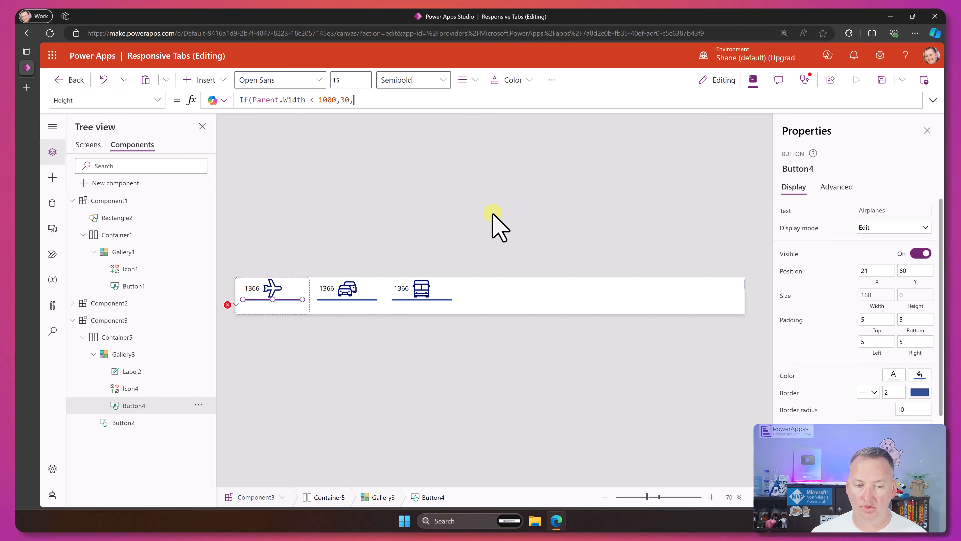
{"action": "type", "text": ",40)"}
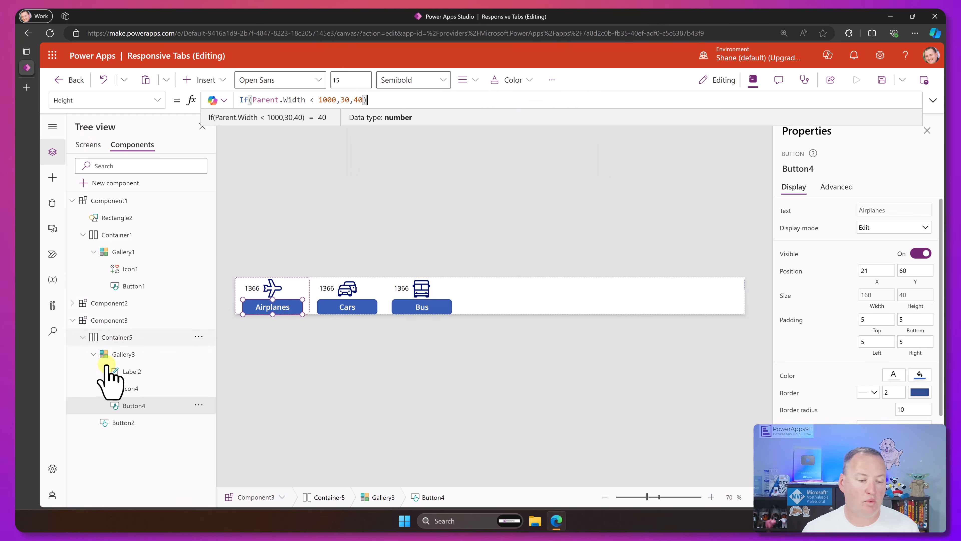
Preview Screen2 at phone size to check the height of the tab buttons
{"action": "left_click", "coordinate": [110, 327]}
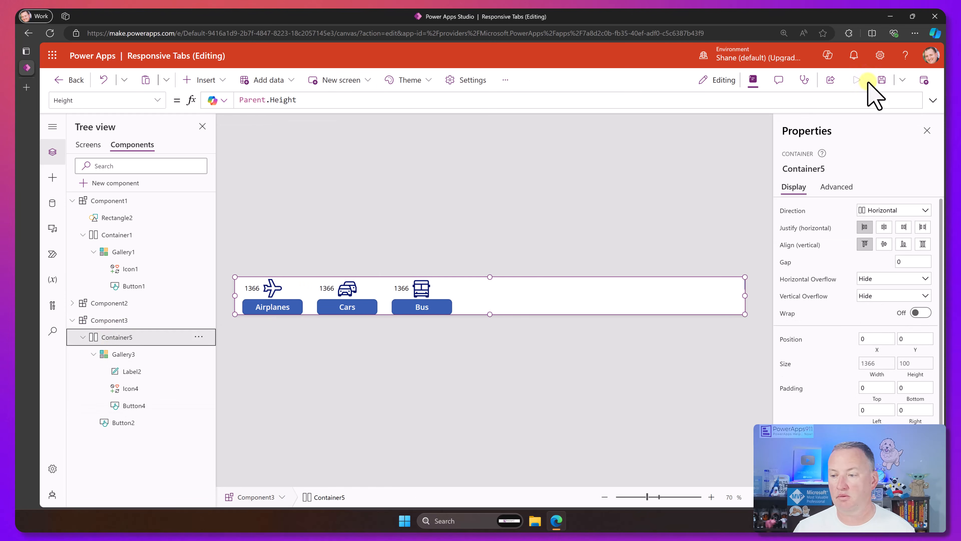
{"action": "left_click", "coordinate": [88, 144]}
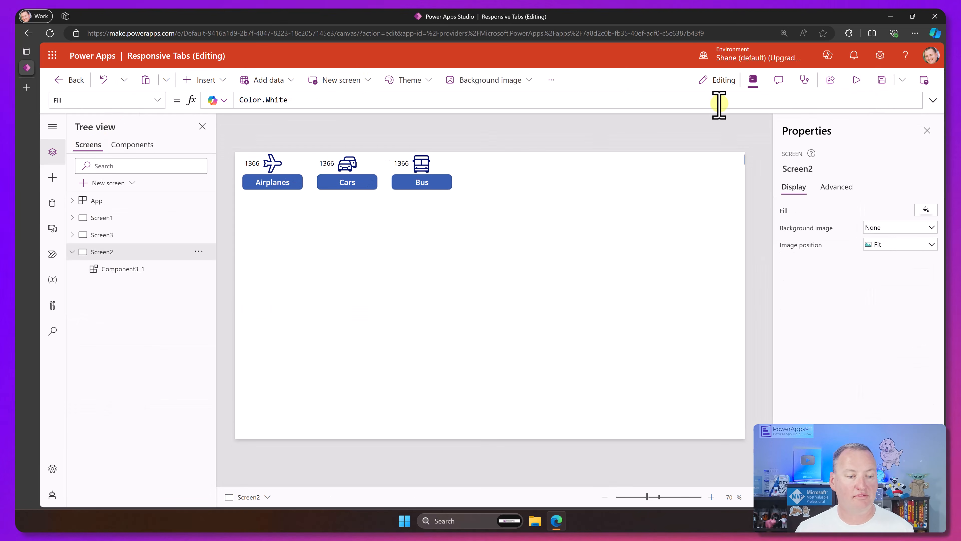
{"action": "left_click", "coordinate": [857, 79]}
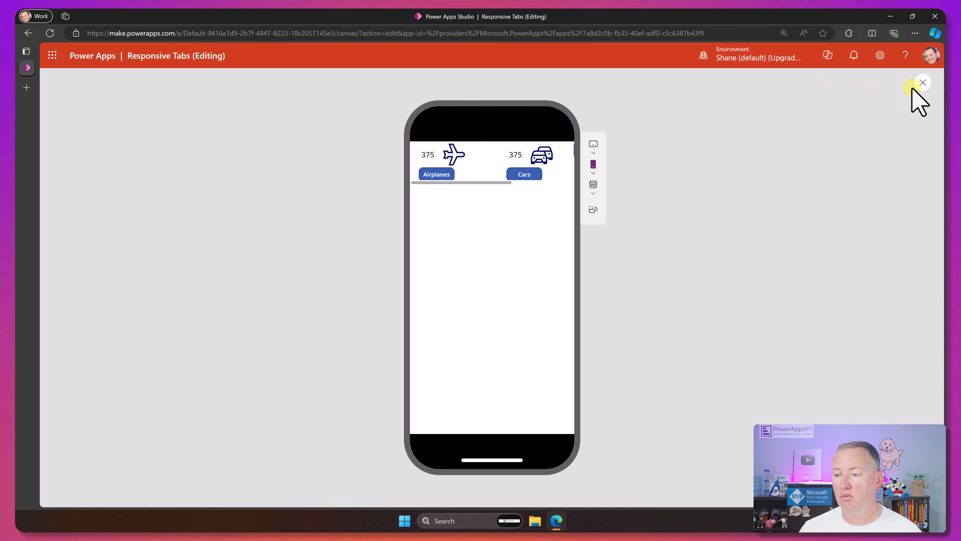
{"action": "left_click", "coordinate": [921, 83]}
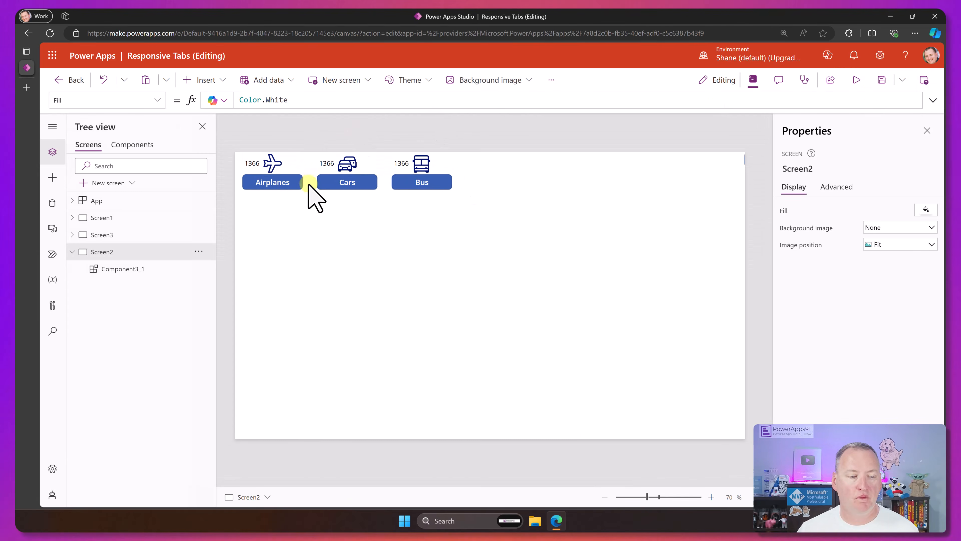
Set the TemplateSize of Component3's gallery to If(Parent.Width < 1000,100,200) and preview Screen2
{"action": "left_click", "coordinate": [132, 144]}
{"action": "left_click", "coordinate": [303, 297]}
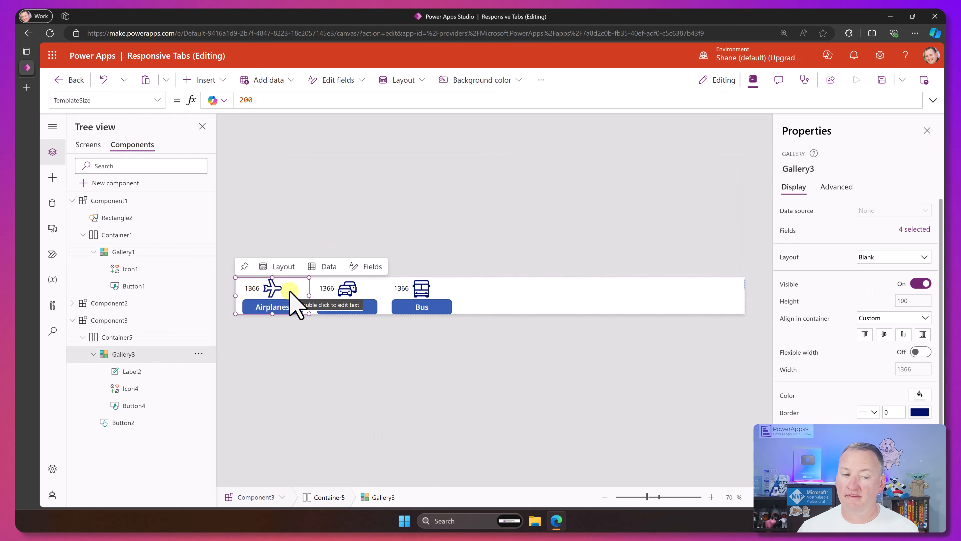
{"action": "left_click", "coordinate": [264, 100]}
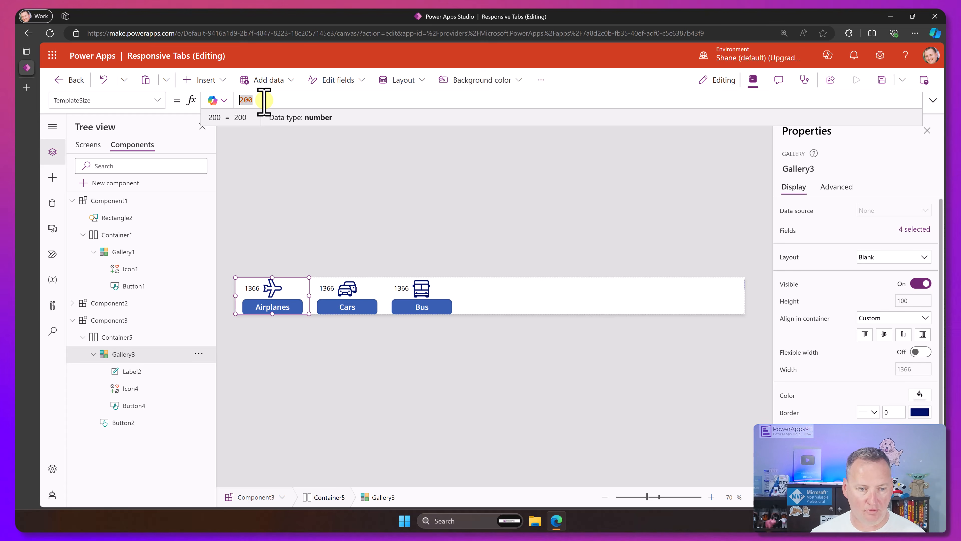
{"action": "key", "text": "Home"}
{"action": "type", "text": "If(Parent.Width < 1000,100,"}
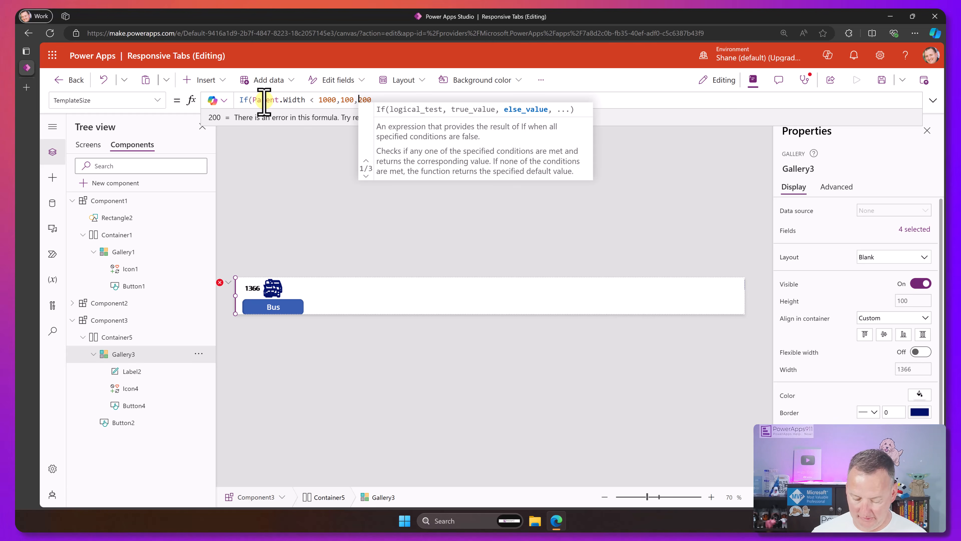
{"action": "key", "text": "End"}
{"action": "type", "text": ")"}
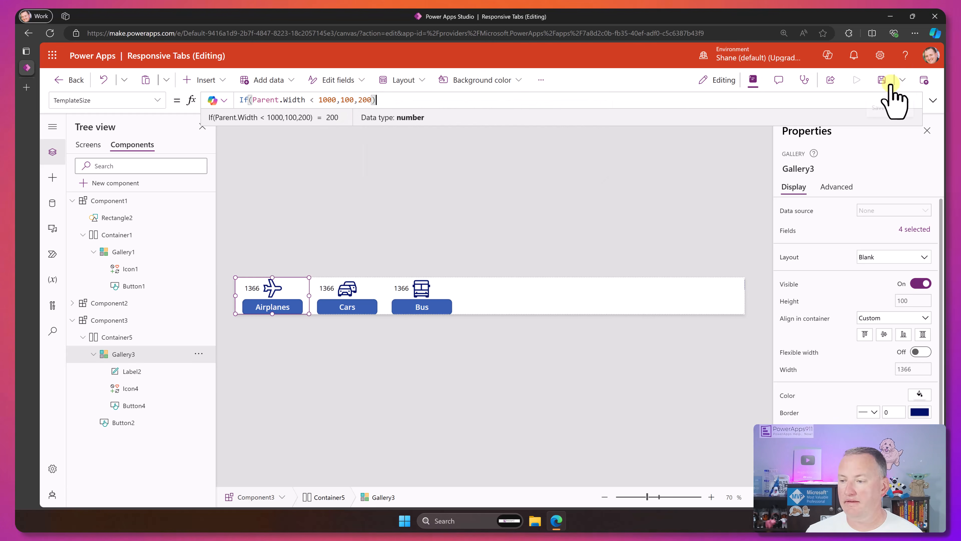
{"action": "left_click", "coordinate": [86, 145]}
{"action": "left_click", "coordinate": [856, 80]}
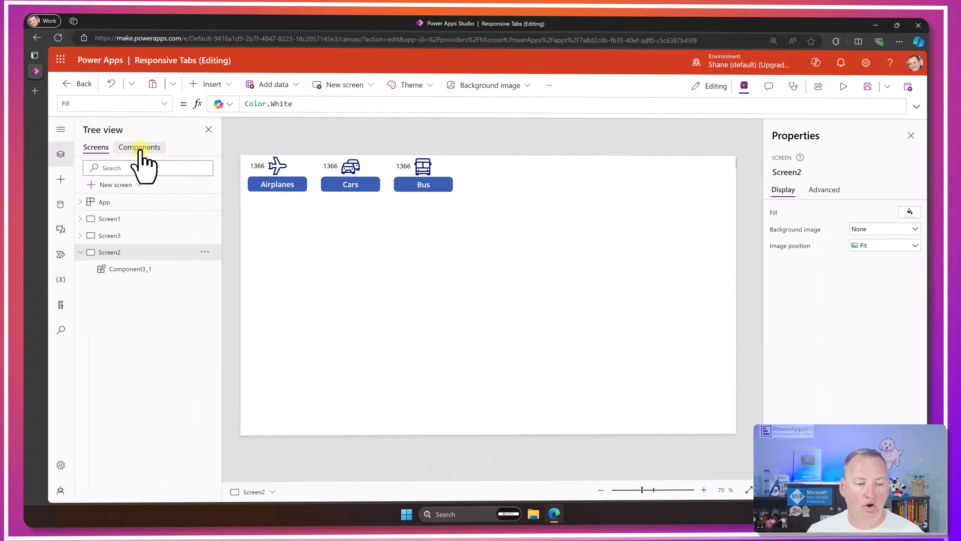
Set the X of the parent-width label in Component3's gallery to Parent.TemplateWidth/2 - Self.Width/2
{"action": "left_click", "coordinate": [139, 149]}
{"action": "left_click", "coordinate": [282, 287]}
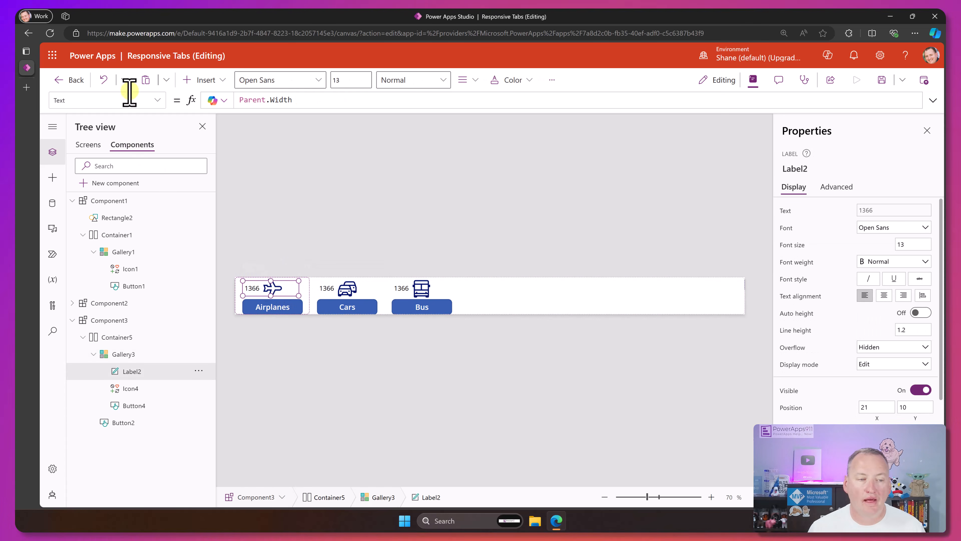
{"action": "left_click", "coordinate": [157, 100]}
{"action": "scroll", "coordinate": [146, 227], "scroll_direction": "down", "scroll_amount": 5}
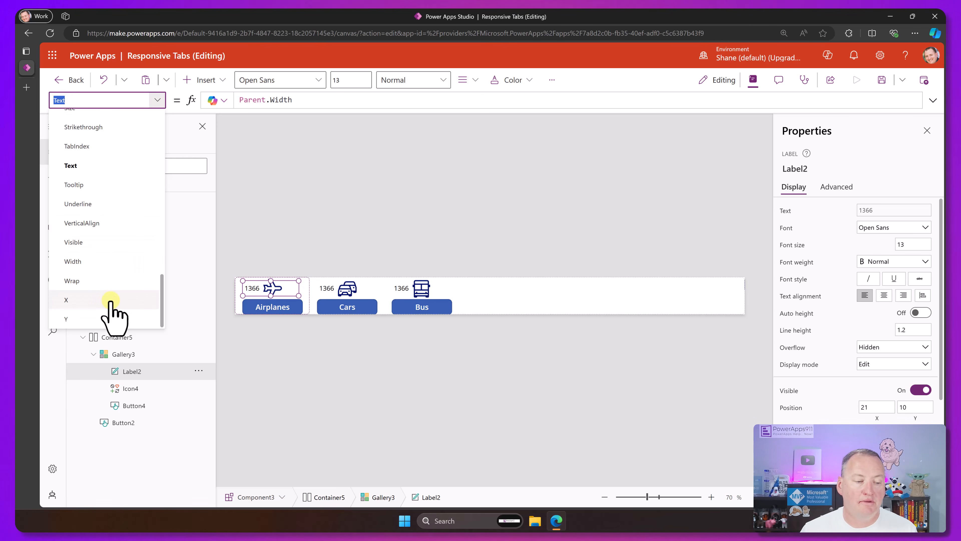
{"action": "left_click", "coordinate": [105, 300]}
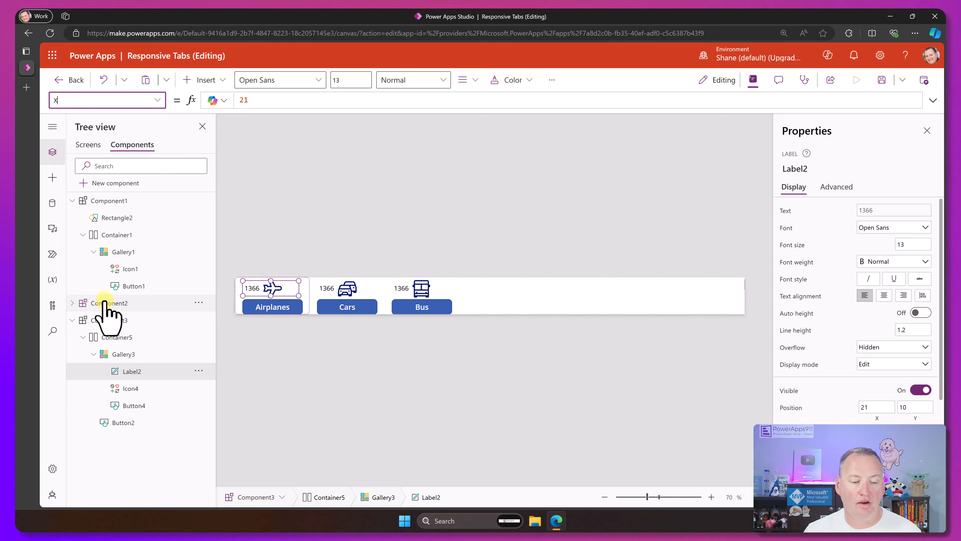
{"action": "left_click", "coordinate": [274, 100]}
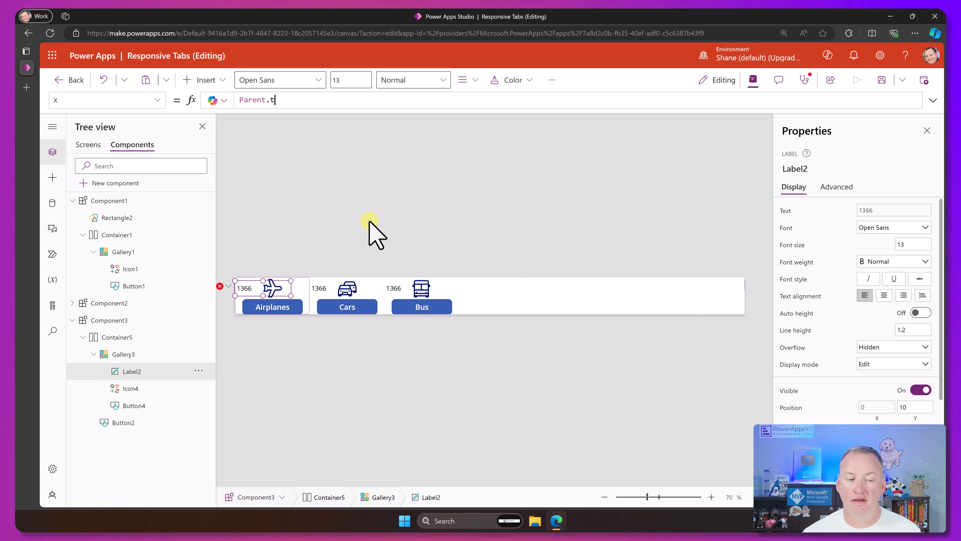
{"action": "type", "text": "em"}
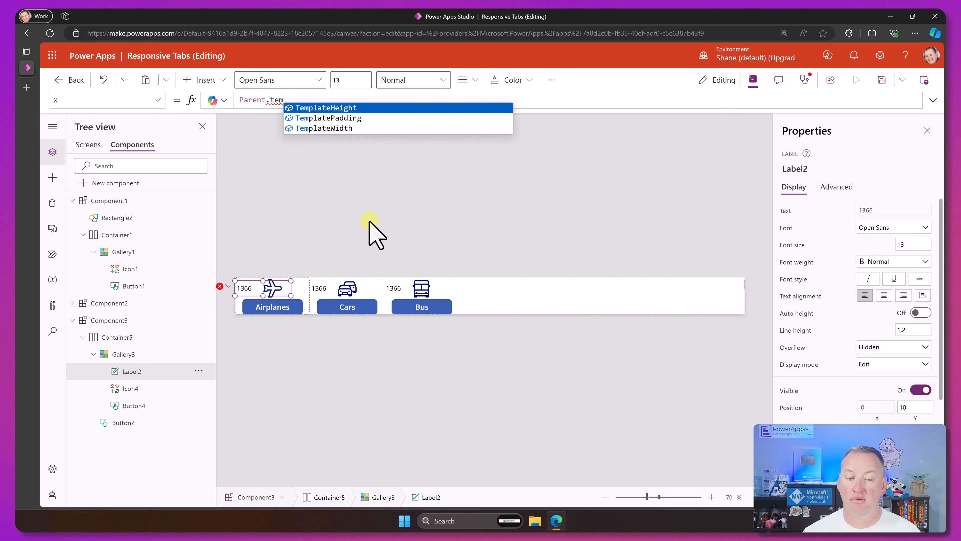
{"action": "key", "text": "Down"}
{"action": "key", "text": "Down"}
{"action": "key", "text": "Tab"}
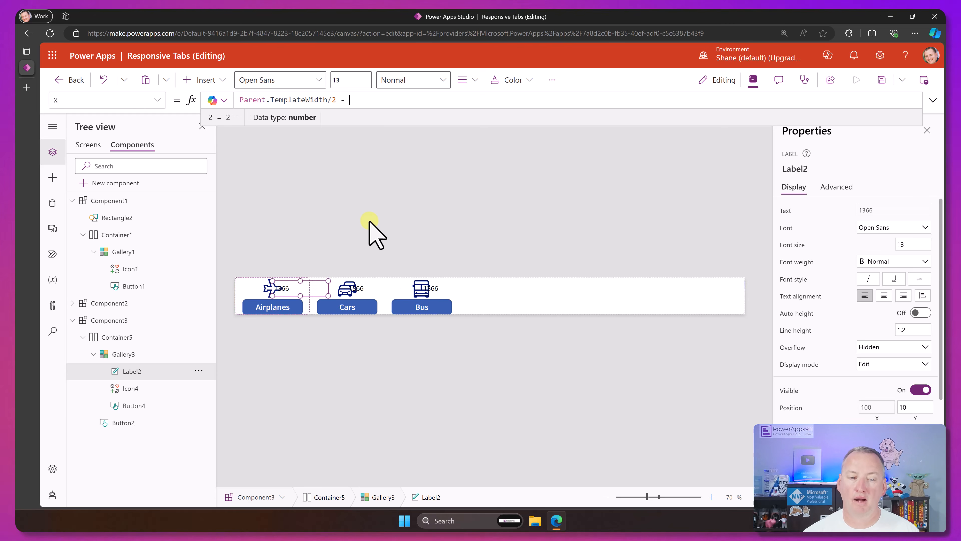
{"action": "type", "text": "/2 - Se"}
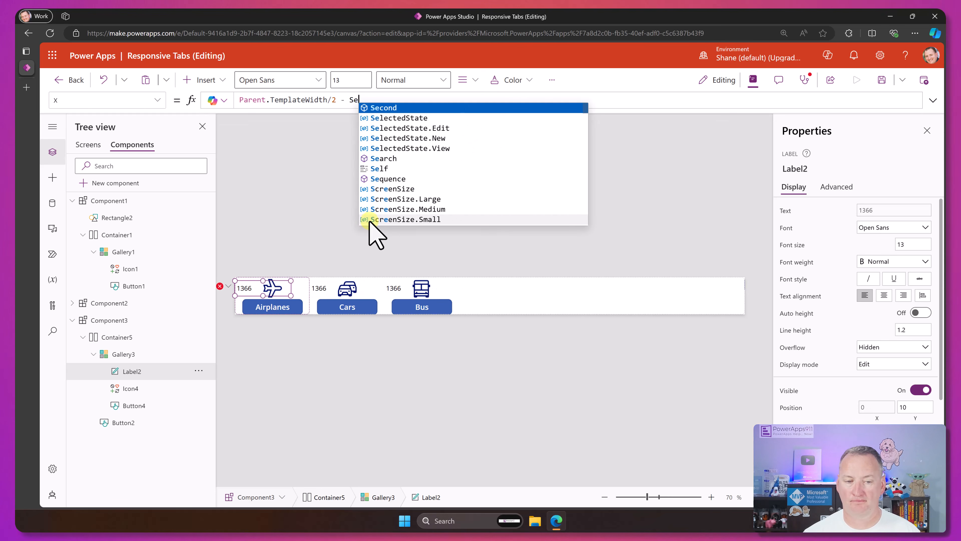
{"action": "type", "text": "lf.Width/2"}
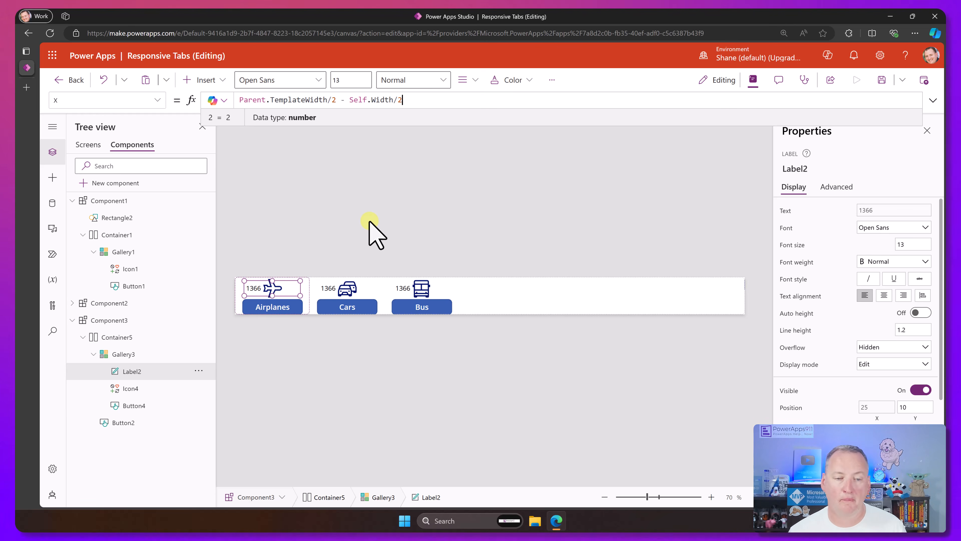
Preview Screen2 at phone, window, canvas and Apple iPhone 12, 13, 14 sizes to check how the icons line up with the tab buttons
{"action": "left_click", "coordinate": [95, 145]}
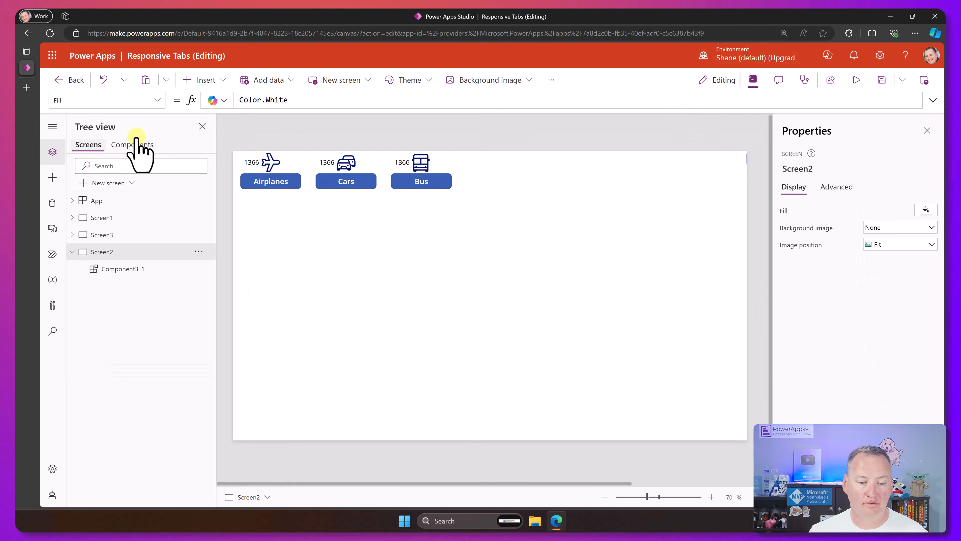
{"action": "left_click", "coordinate": [856, 81]}
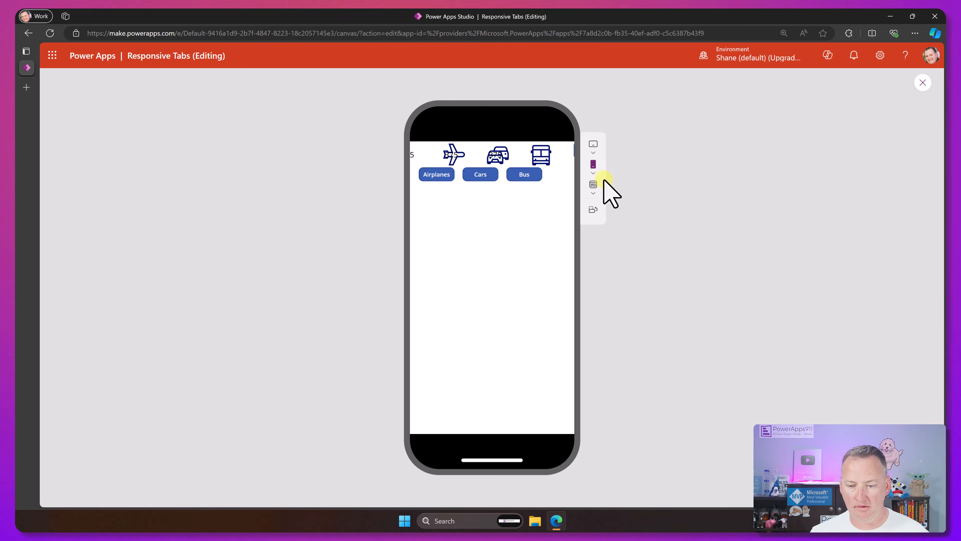
{"action": "left_click", "coordinate": [616, 207]}
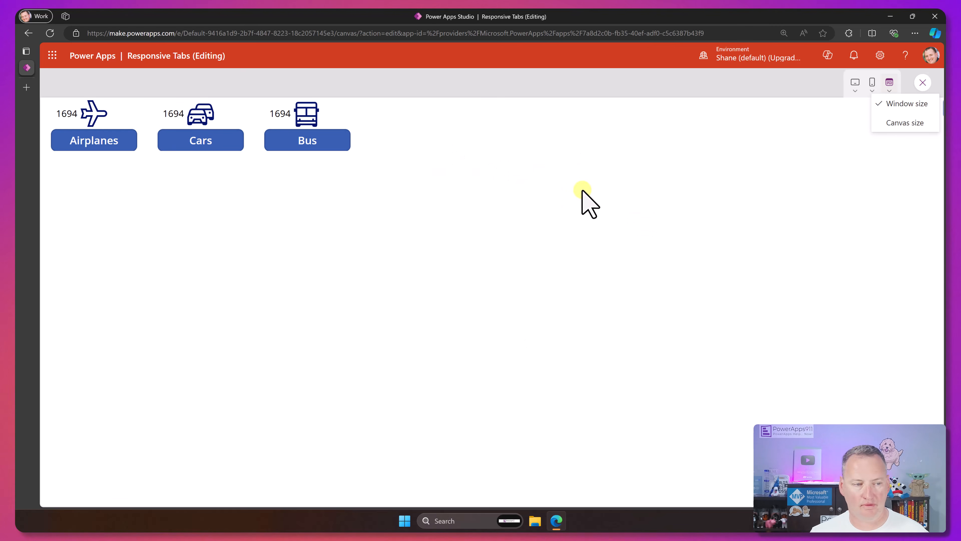
{"action": "left_click", "coordinate": [902, 123]}
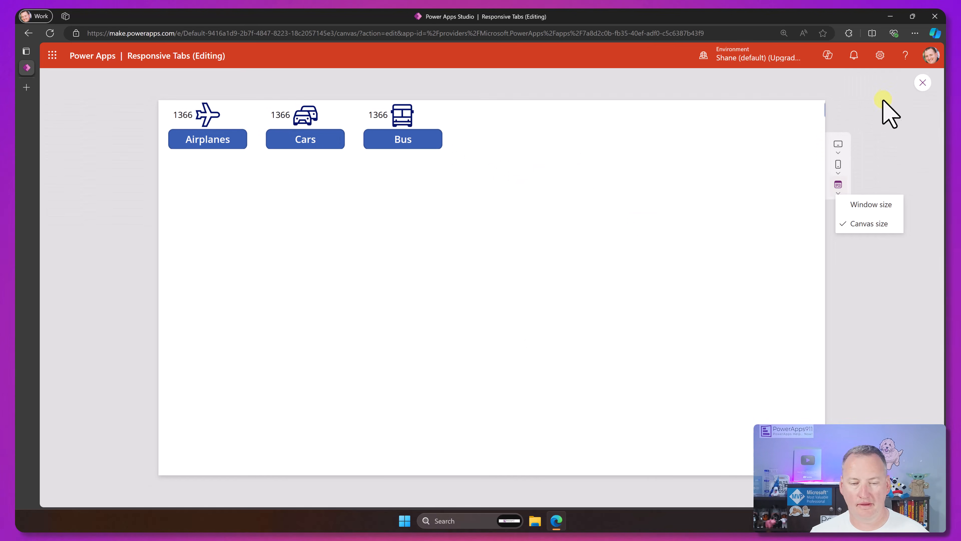
{"action": "left_click", "coordinate": [838, 164]}
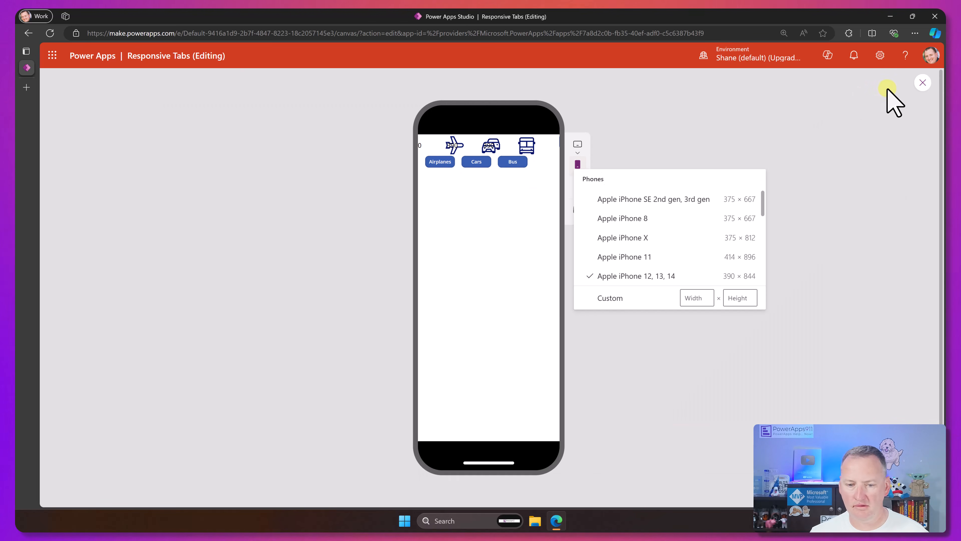
{"action": "left_click", "coordinate": [922, 83]}
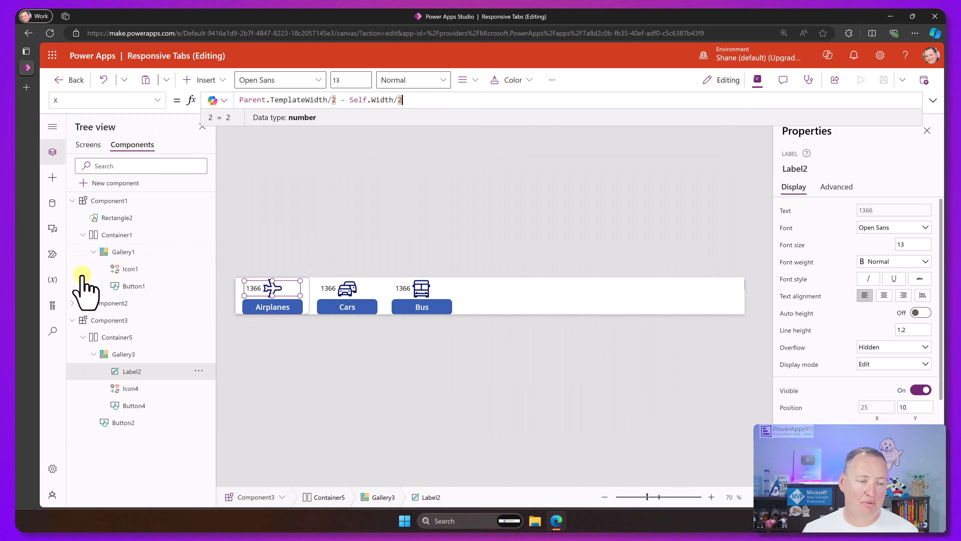
Remove the X formula from the parent-width label and delete that label from Component3's gallery
{"action": "left_click_drag", "start_coordinate": [418, 100], "coordinate": [329, 100]}
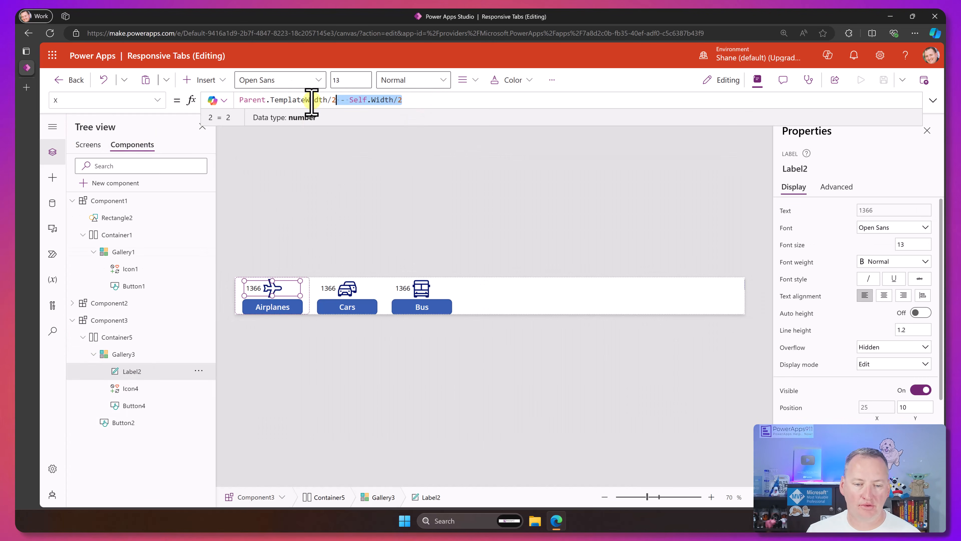
{"action": "key", "text": "ctrl+a"}
{"action": "key", "text": "Delete"}
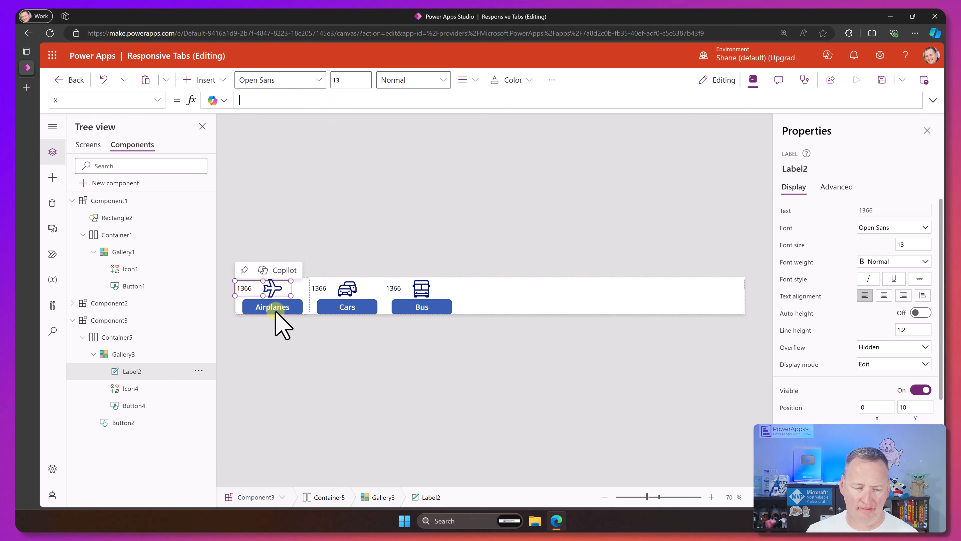
{"action": "key", "text": "ctrl+x"}
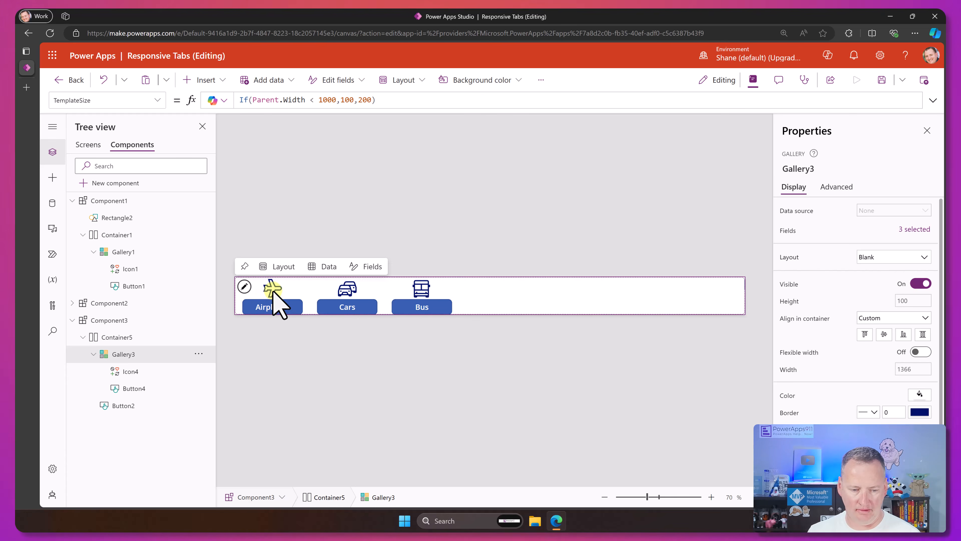
Center the icon in Component3's gallery by setting its X to Parent.TemplateWidth/2 - Self.Width/2
{"action": "left_click", "coordinate": [274, 290]}
{"action": "left_click", "coordinate": [157, 100]}
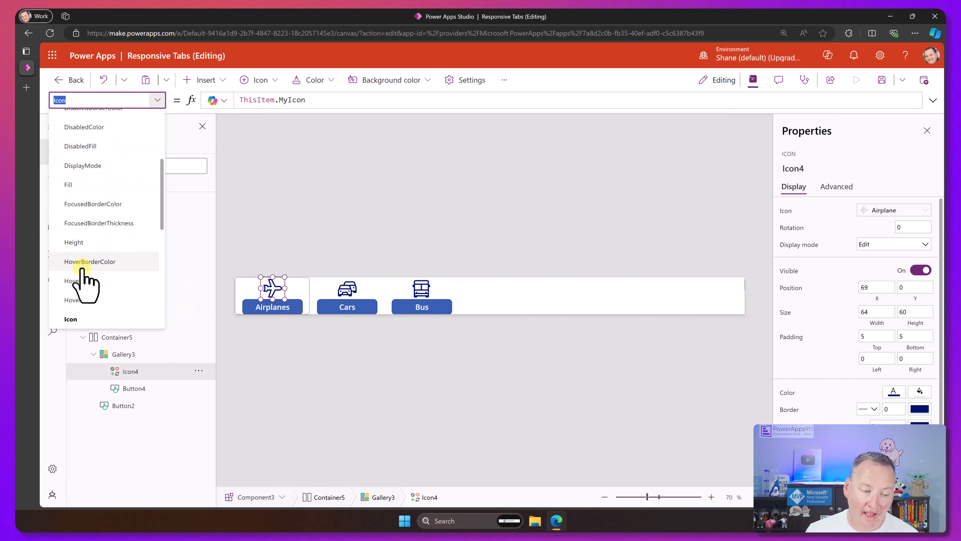
{"action": "scroll", "coordinate": [111, 228], "scroll_direction": "down", "scroll_amount": 3}
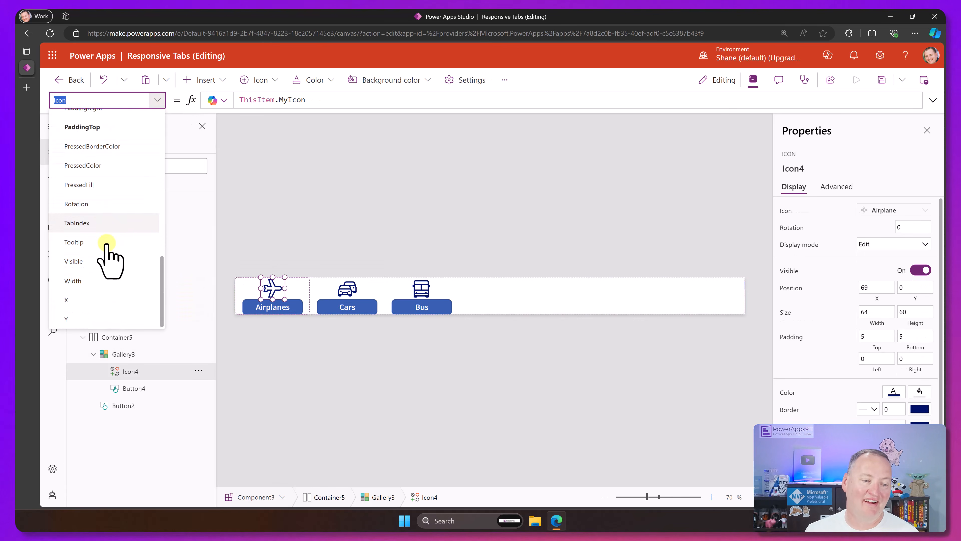
{"action": "left_click", "coordinate": [105, 299]}
{"action": "left_click", "coordinate": [292, 99]}
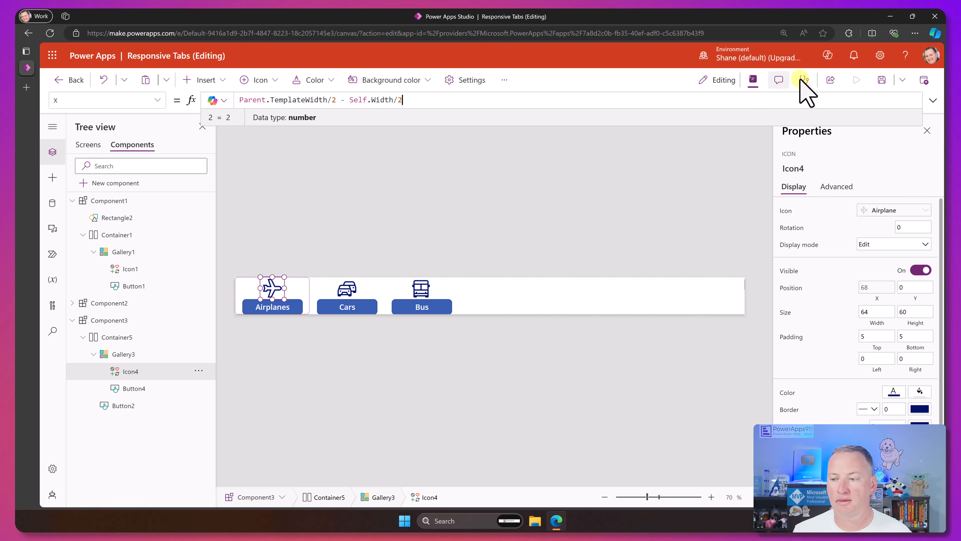
Preview Screen2 at phone size to check the icons' alignment above the tab buttons
{"action": "left_click", "coordinate": [90, 146]}
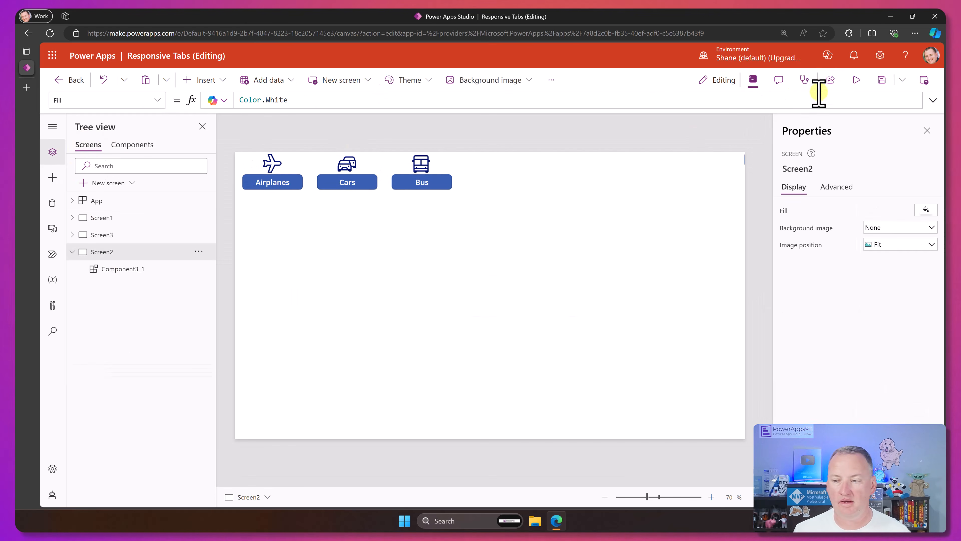
{"action": "left_click", "coordinate": [856, 80]}
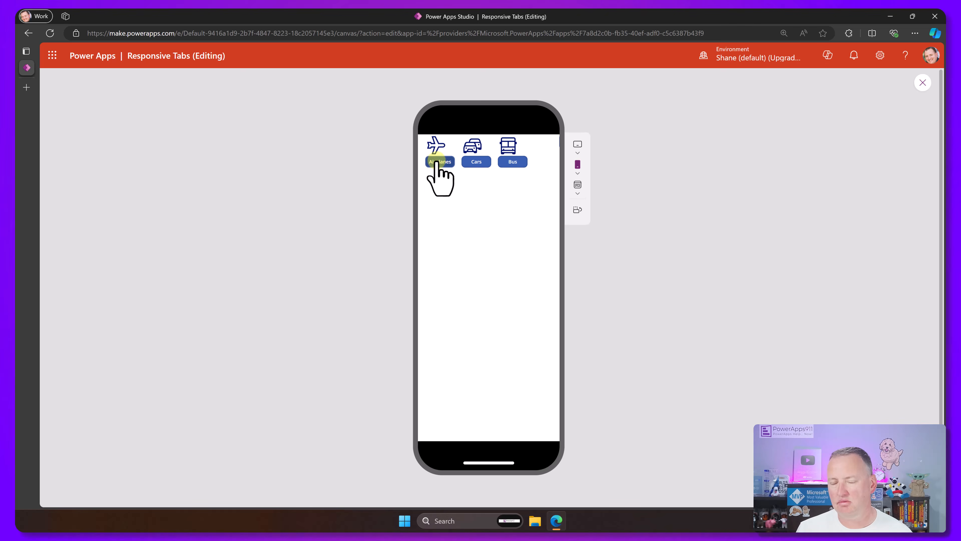
{"action": "left_click", "coordinate": [922, 84]}
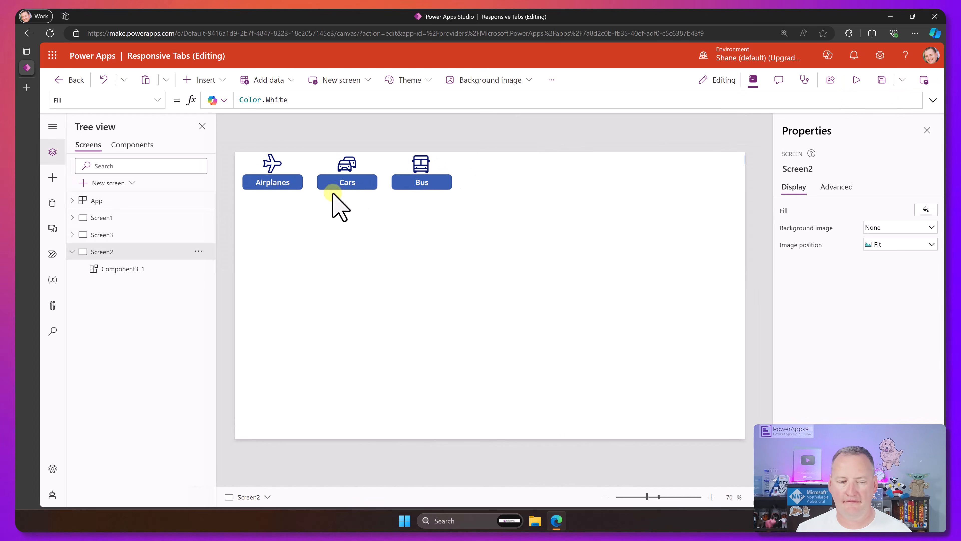
{"action": "left_click", "coordinate": [280, 193]}
Center the tab button in Component3's gallery by setting its X to Parent.TemplateWidth/2 - Self.Width/2
{"action": "left_click", "coordinate": [132, 144]}
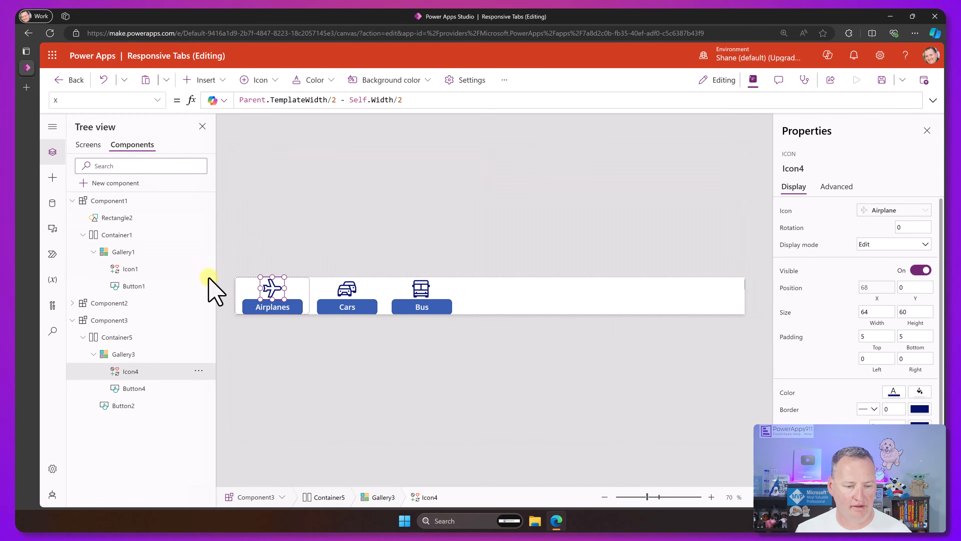
{"action": "left_click", "coordinate": [272, 306]}
{"action": "left_click", "coordinate": [106, 100]}
{"action": "scroll", "coordinate": [105, 279], "scroll_direction": "down", "scroll_amount": 8}
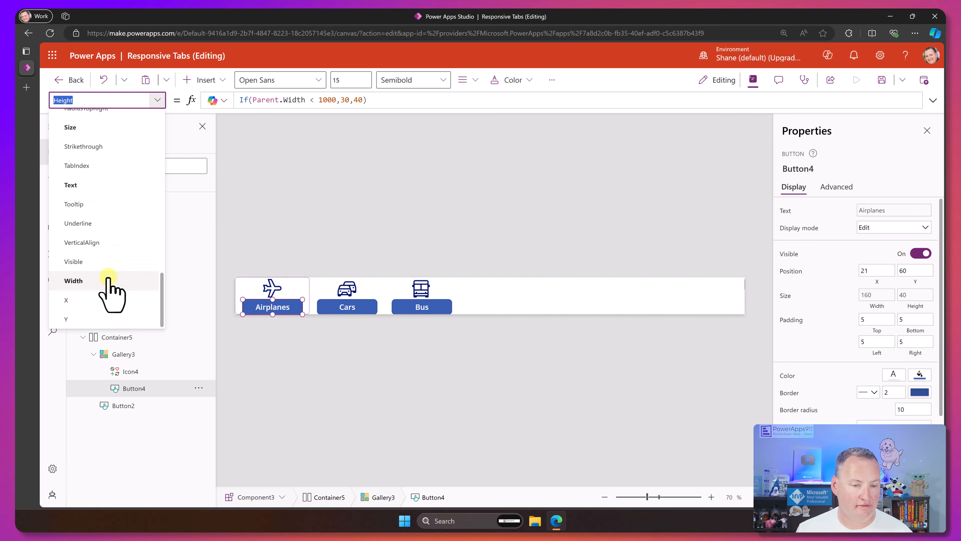
{"action": "left_click", "coordinate": [98, 300]}
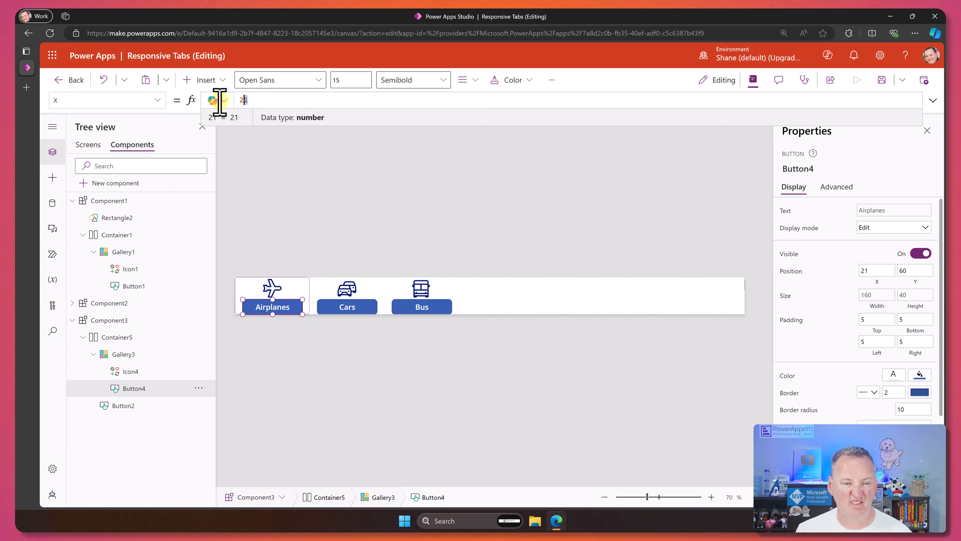
{"action": "key", "text": "BackSpace"}
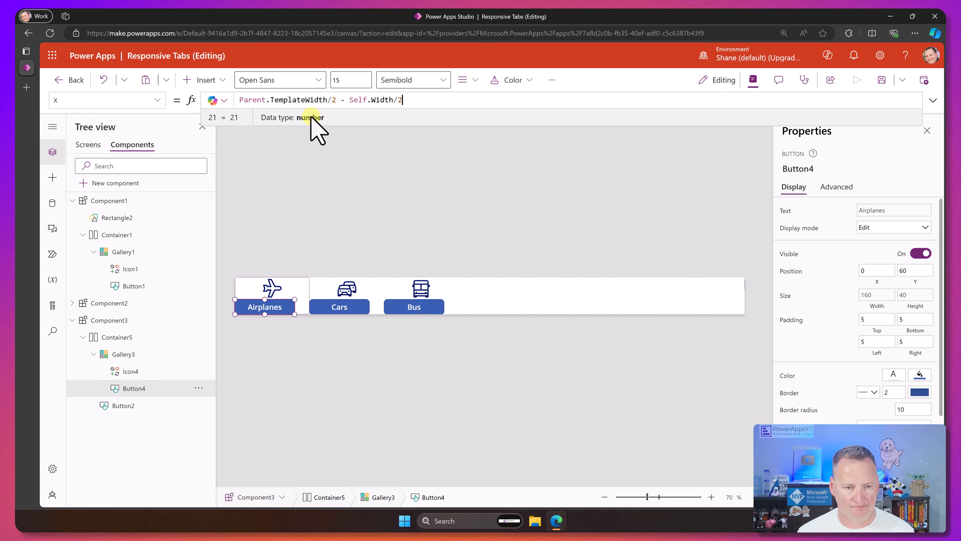
Preview Screen2 at phone size to check that the icons are centered over the tab buttons
{"action": "left_click", "coordinate": [91, 144]}
{"action": "left_click", "coordinate": [851, 80]}
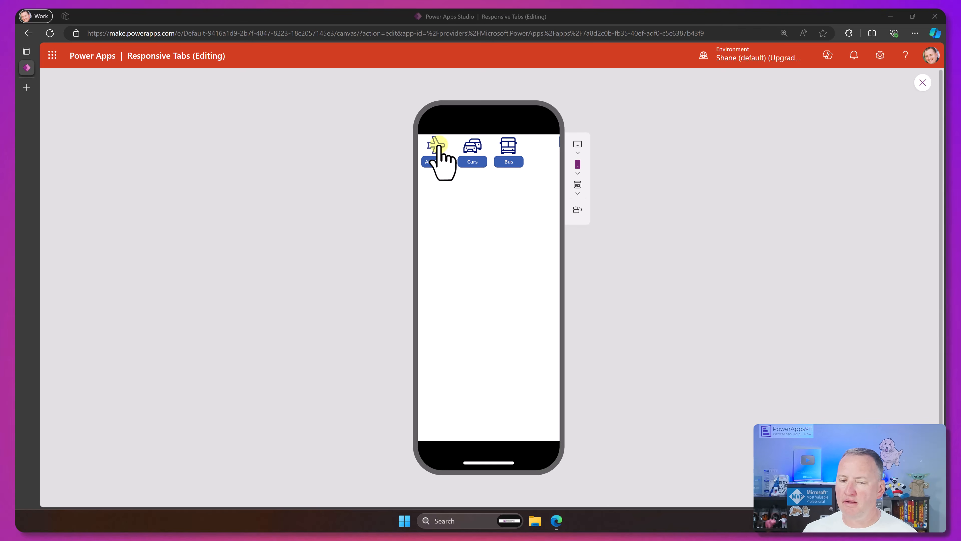
{"action": "left_click", "coordinate": [922, 83]}
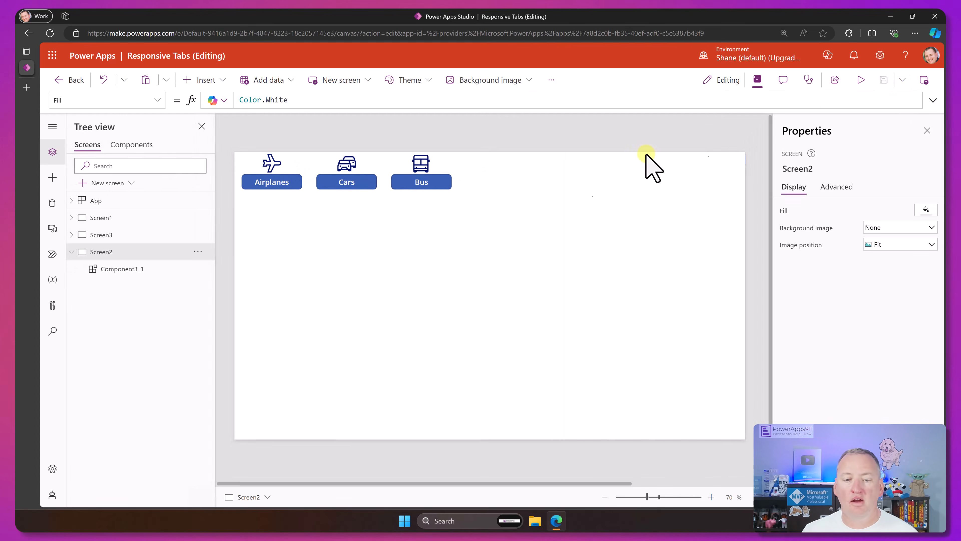
Set the Height of the icon in Component3's gallery to If(Parent.Width < 1000,40,60)
{"action": "left_click", "coordinate": [132, 145]}
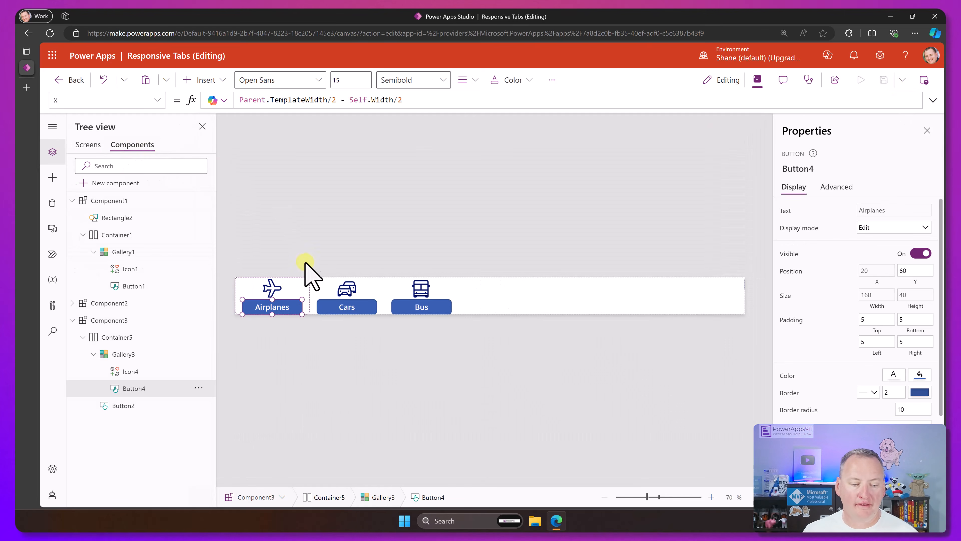
{"action": "left_click", "coordinate": [274, 289]}
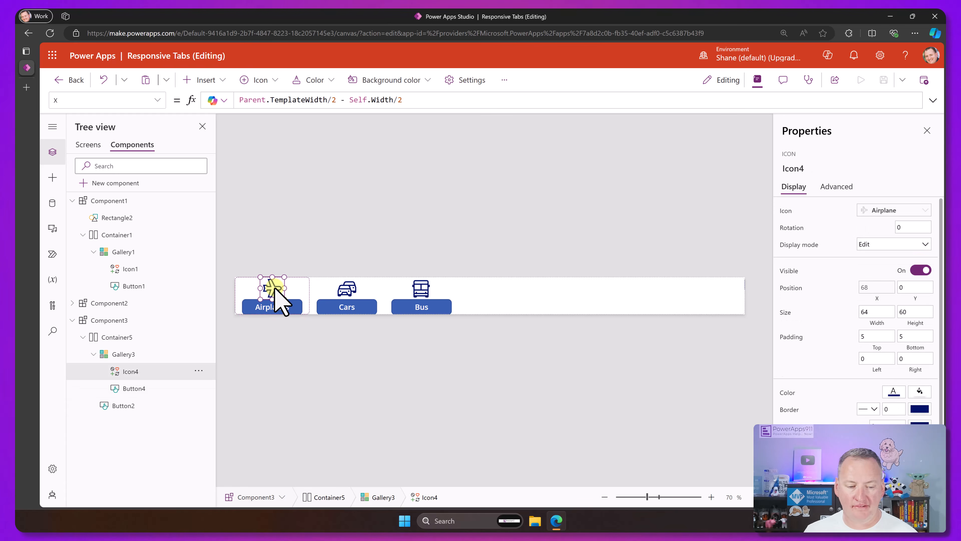
{"action": "left_click", "coordinate": [152, 100]}
{"action": "scroll", "coordinate": [138, 239], "scroll_direction": "down", "scroll_amount": 10}
{"action": "scroll", "coordinate": [122, 221], "scroll_direction": "up", "scroll_amount": 6}
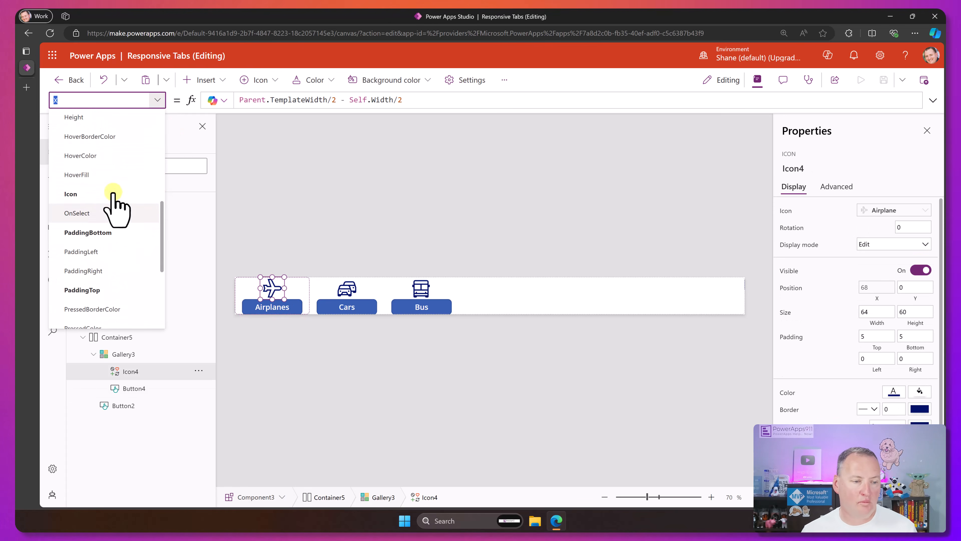
{"action": "scroll", "coordinate": [107, 159], "scroll_direction": "up", "scroll_amount": 1}
{"action": "left_click", "coordinate": [104, 166]}
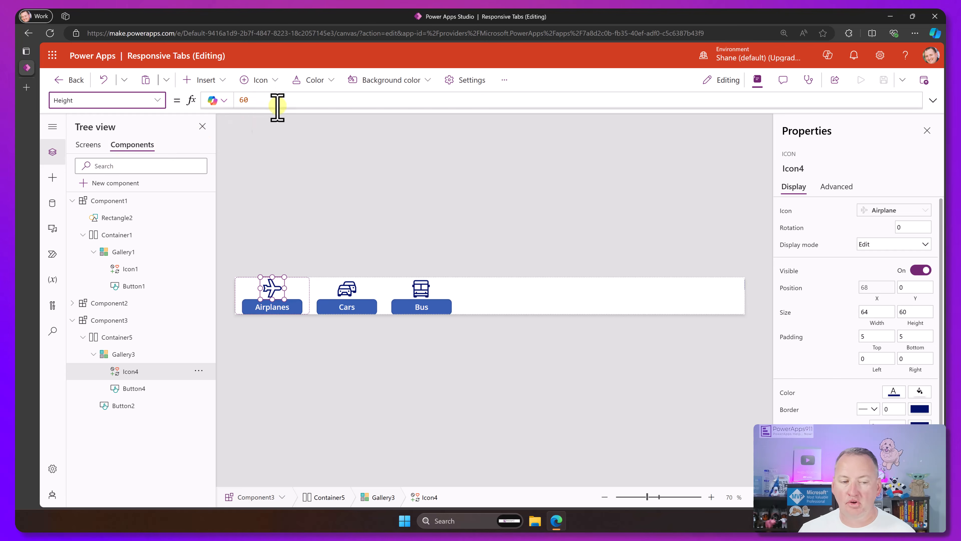
{"action": "left_click", "coordinate": [285, 104]}
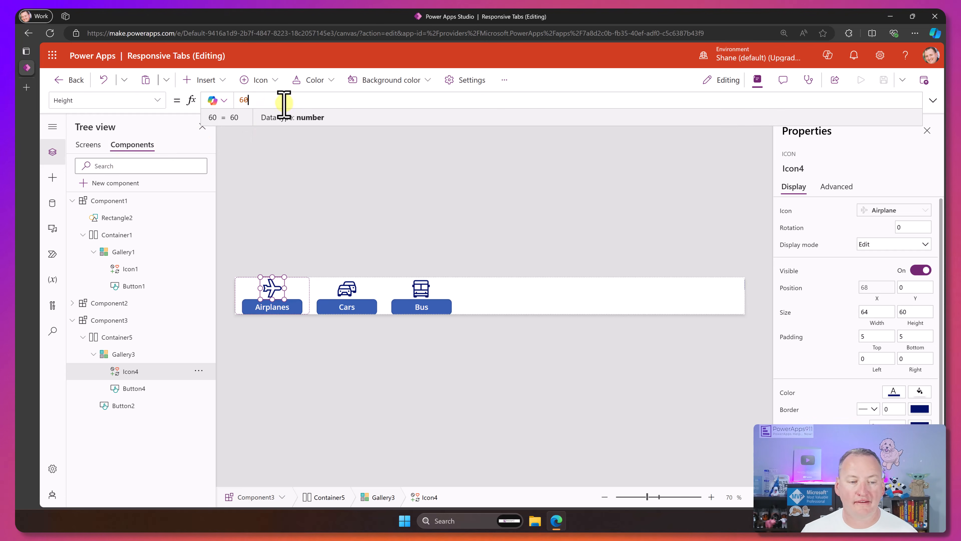
{"action": "key", "text": "ctrl+v"}
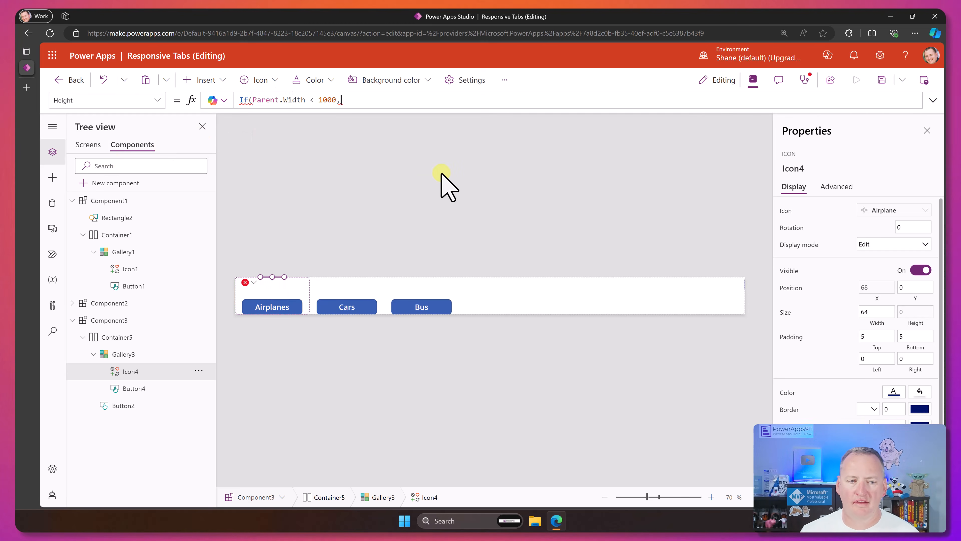
{"action": "type", "text": "4"}
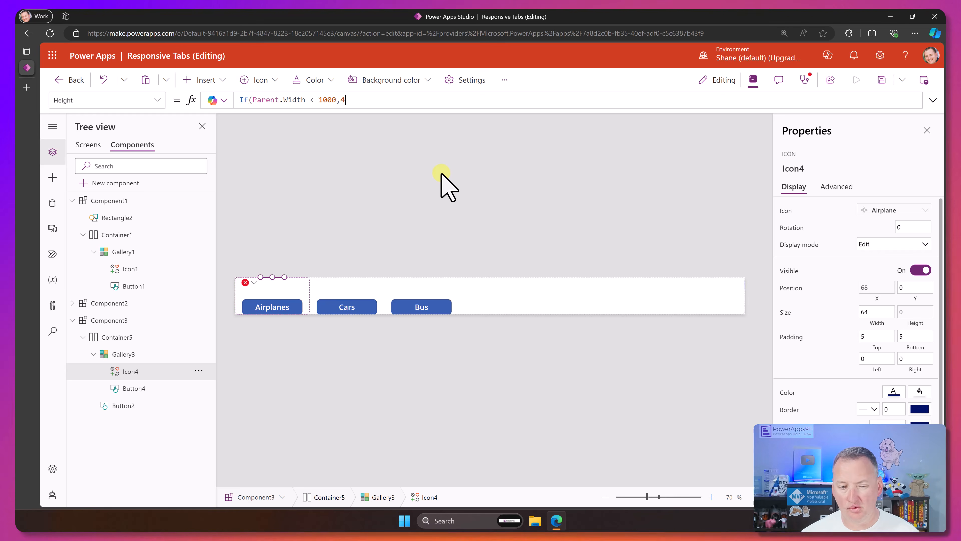
{"action": "type", "text": "0,60)"}
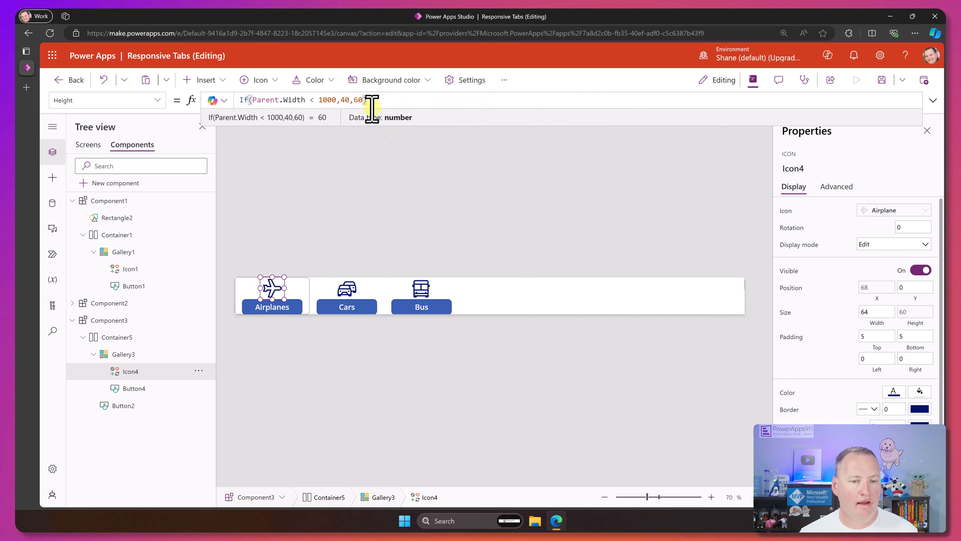
Copy the icon's height formula into its Width, so that it reads If(Parent.Width < 1000,40,60)
{"action": "left_click_drag", "start_coordinate": [379, 101], "coordinate": [218, 99]}
{"action": "key", "text": "ctrl+c"}
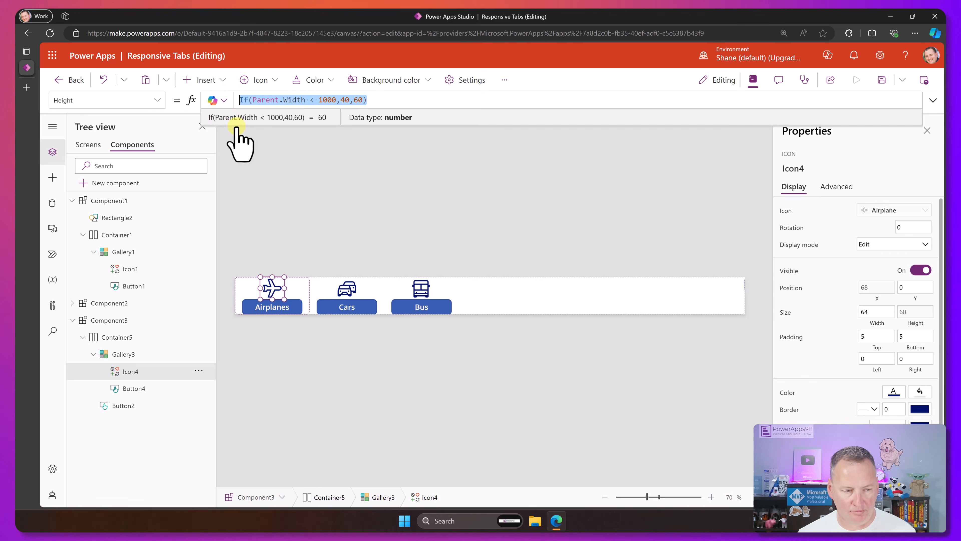
{"action": "left_click", "coordinate": [157, 100]}
{"action": "scroll", "coordinate": [122, 280], "scroll_direction": "down", "scroll_amount": 5}
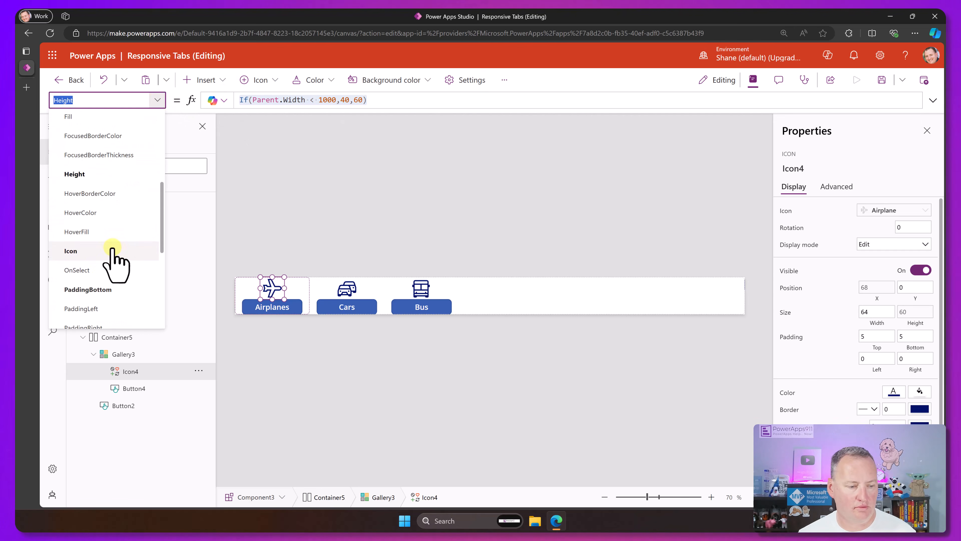
{"action": "type", "text": "Width"}
{"action": "key", "text": "Return"}
{"action": "left_click", "coordinate": [270, 102]}
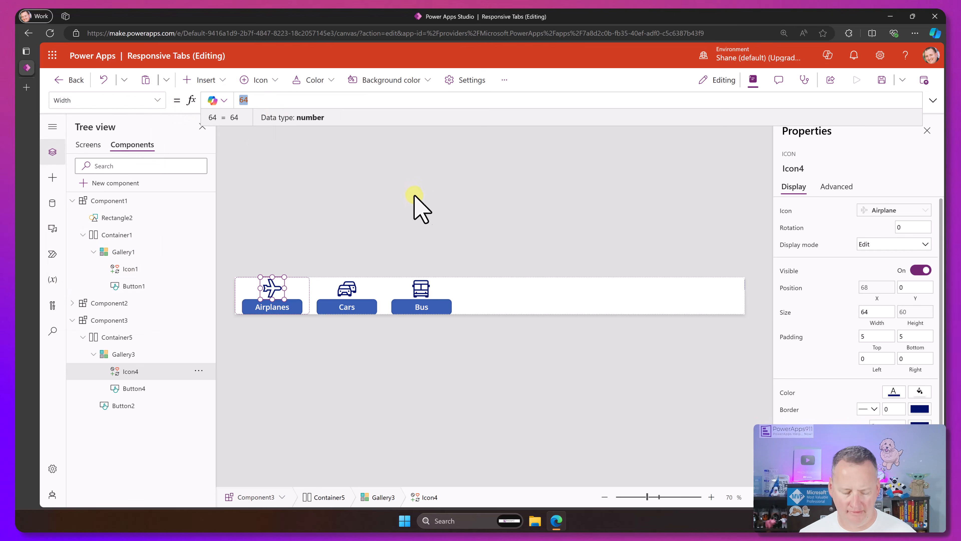
{"action": "key", "text": "ctrl+v"}
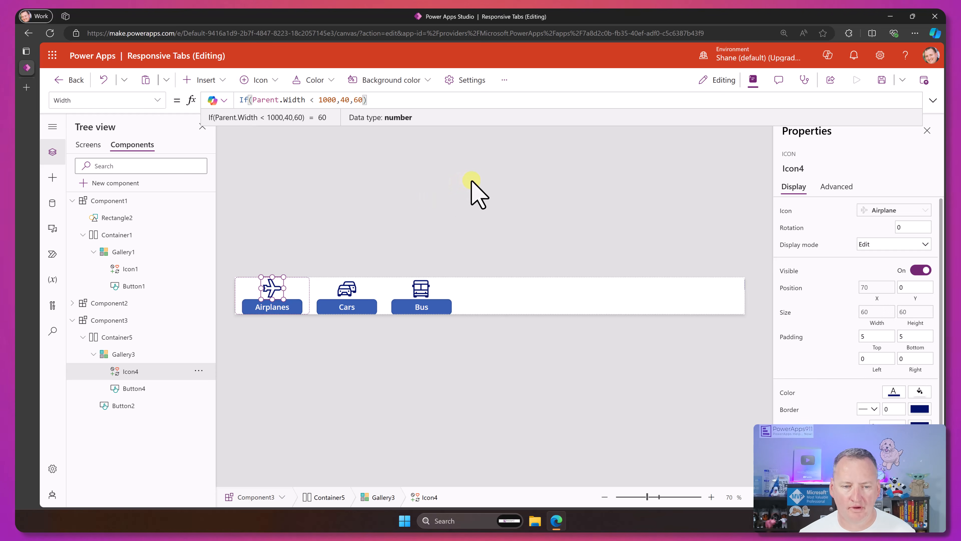
{"action": "left_click", "coordinate": [472, 182]}
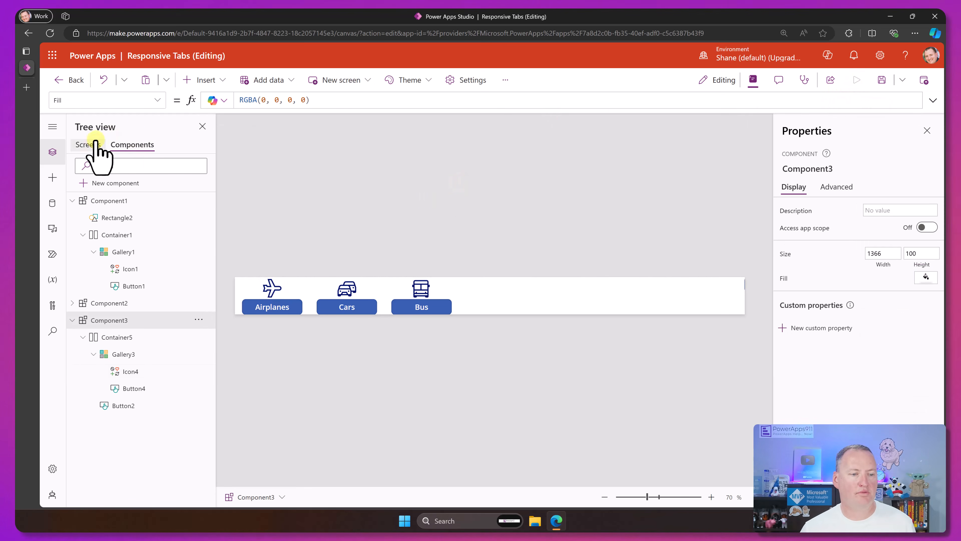
Preview Screen2 at phone size to check the icons' new size and their spacing from the buttons
{"action": "left_click", "coordinate": [91, 144]}
{"action": "left_click", "coordinate": [857, 81]}
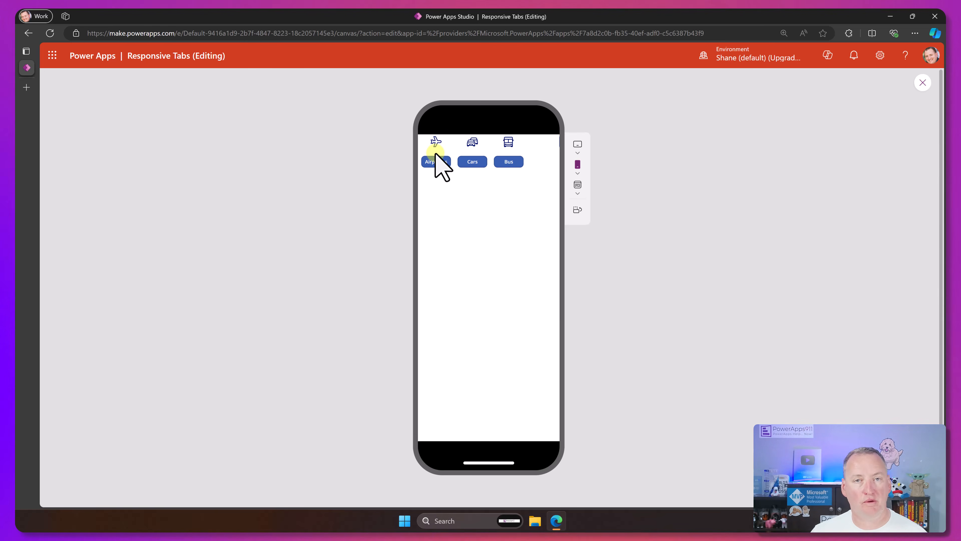
{"action": "key", "text": "Escape"}
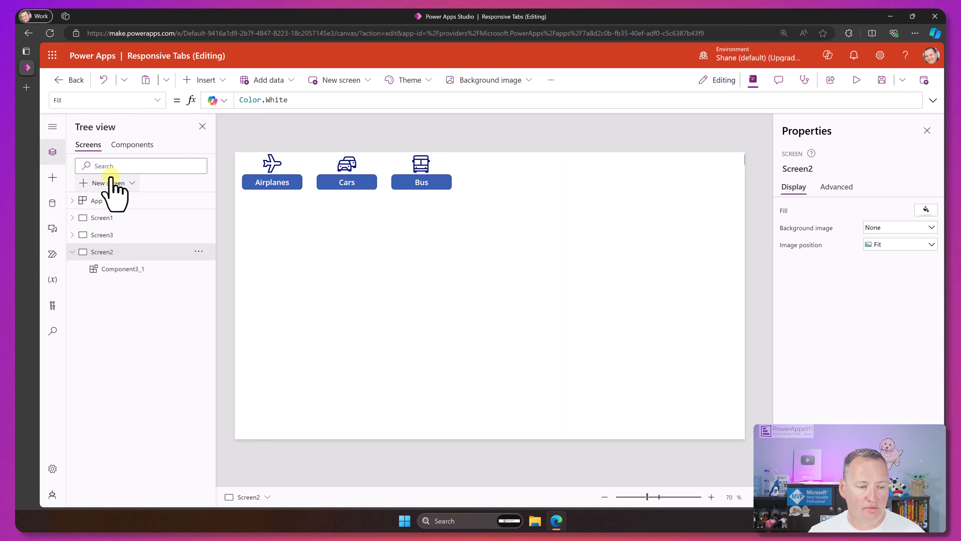
Position the tab button in Component3's gallery directly below the icon by setting its Y to Icon4.Height+Icon4.Y
{"action": "left_click", "coordinate": [133, 145]}
{"action": "left_click", "coordinate": [287, 309]}
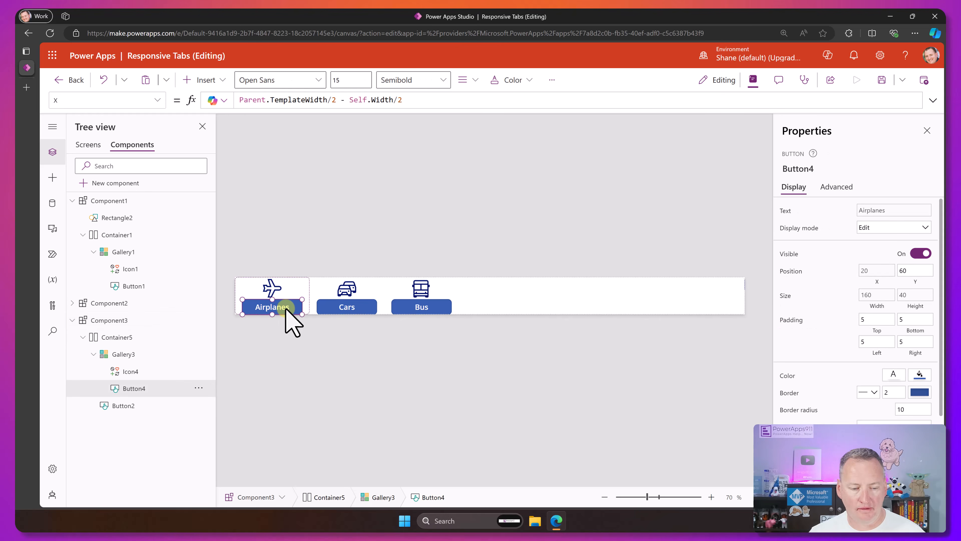
{"action": "left_click", "coordinate": [158, 100]}
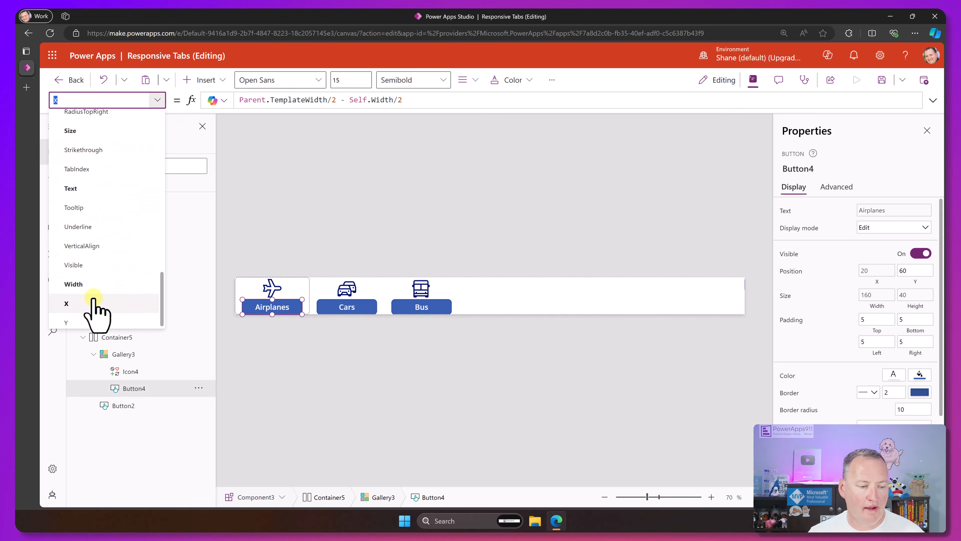
{"action": "left_click", "coordinate": [90, 319]}
{"action": "left_click", "coordinate": [272, 100]}
{"action": "key", "text": "BackSpace"}
{"action": "key", "text": "BackSpace"}
{"action": "type", "text": "icon"}
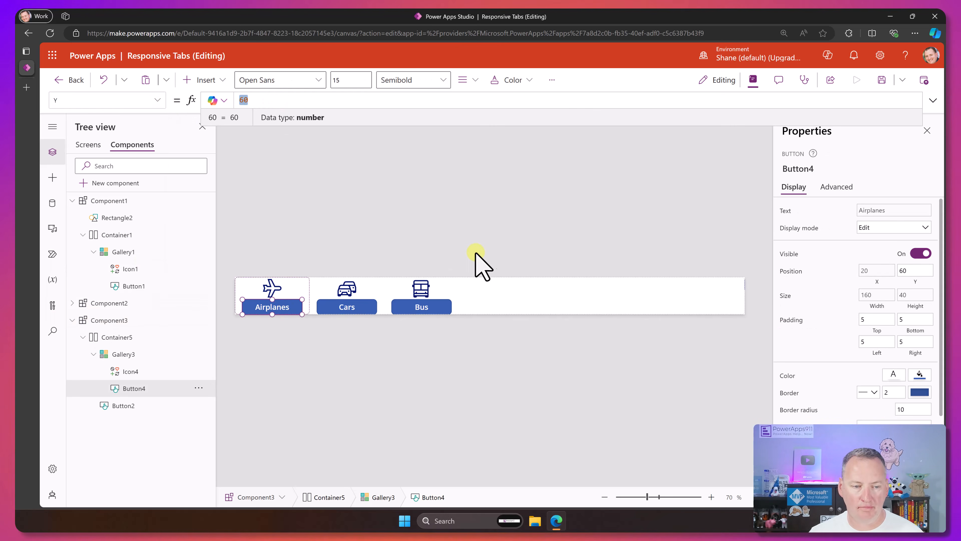
{"action": "type", "text": "4.he"}
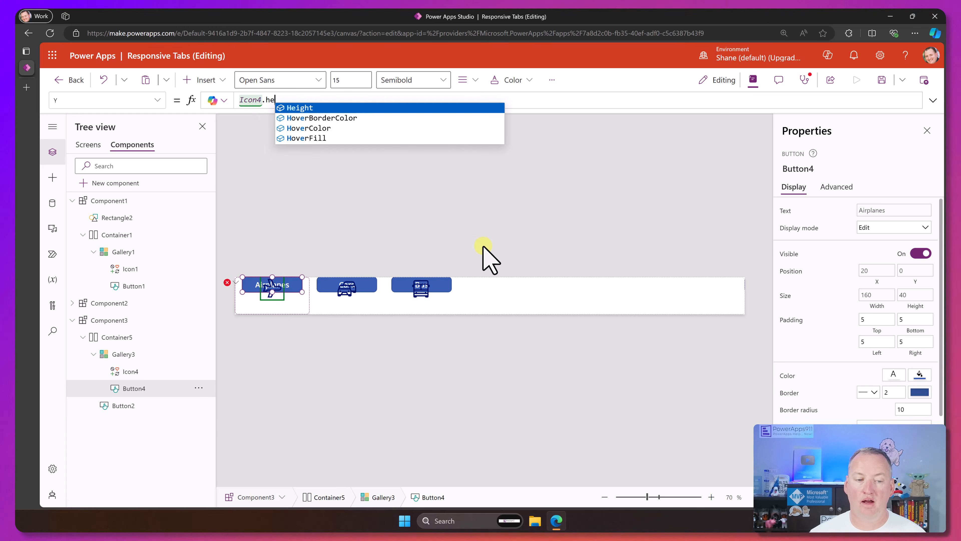
{"action": "key", "text": "Tab"}
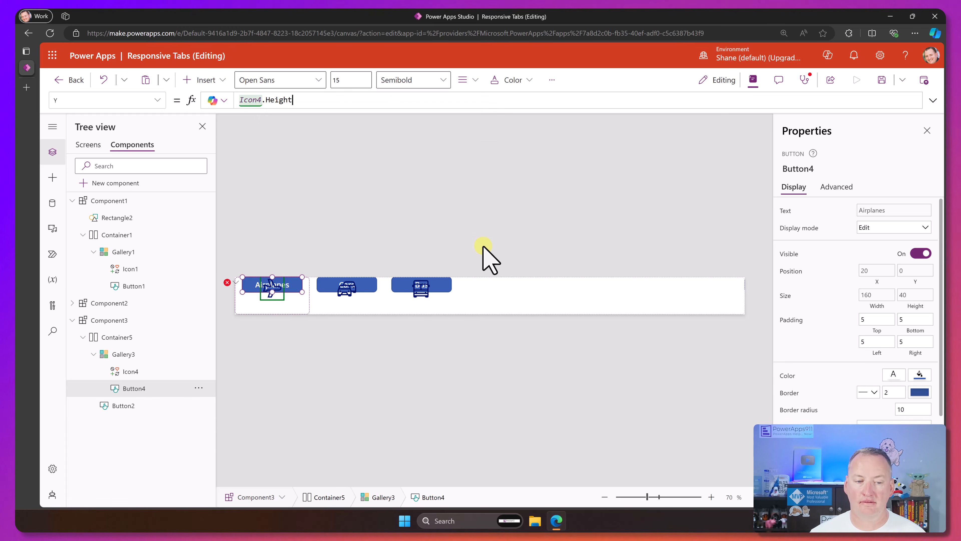
{"action": "type", "text": "+Icon4.Y"}
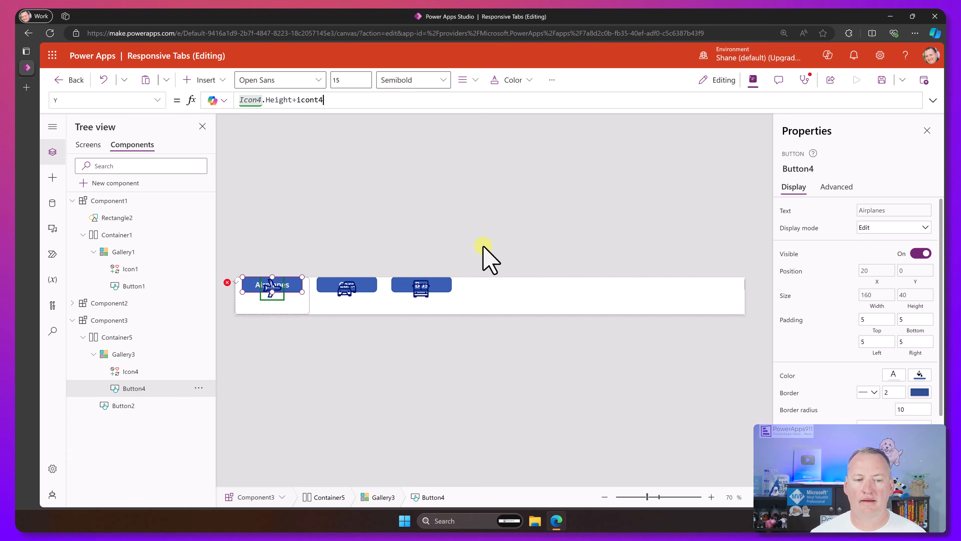
{"action": "key", "text": "Escape"}
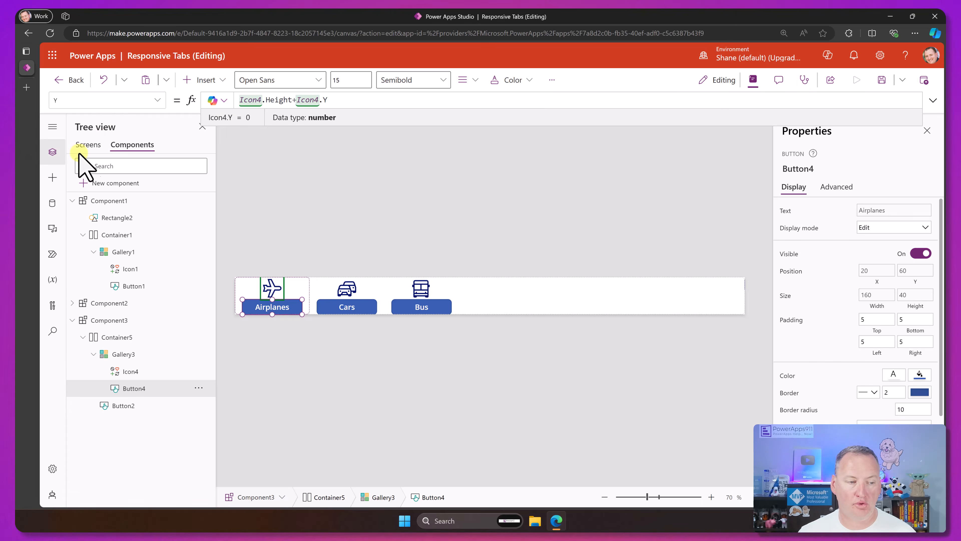
Preview Screen2 at phone size to check that the tab buttons sit directly beneath the icons
{"action": "left_click", "coordinate": [88, 144]}
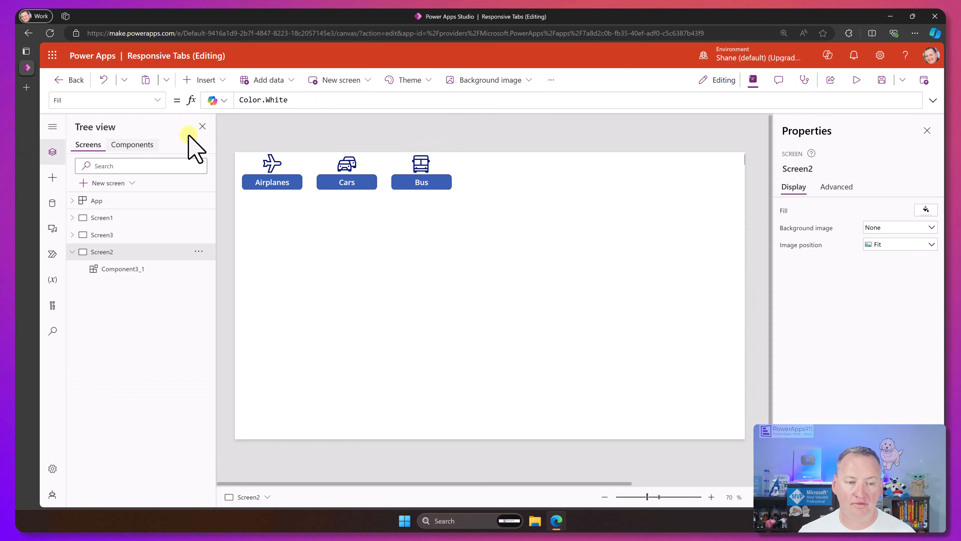
{"action": "left_click", "coordinate": [857, 80]}
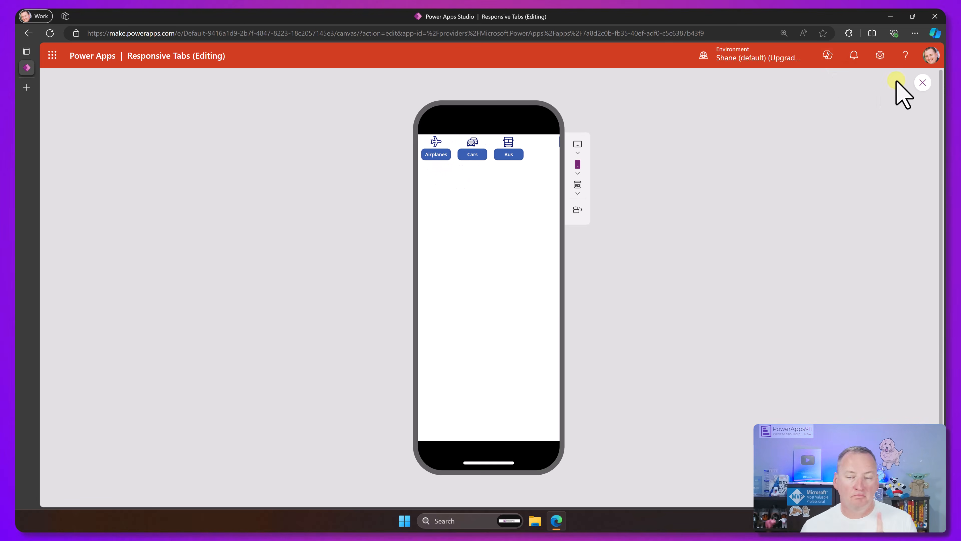
{"action": "left_click", "coordinate": [921, 85]}
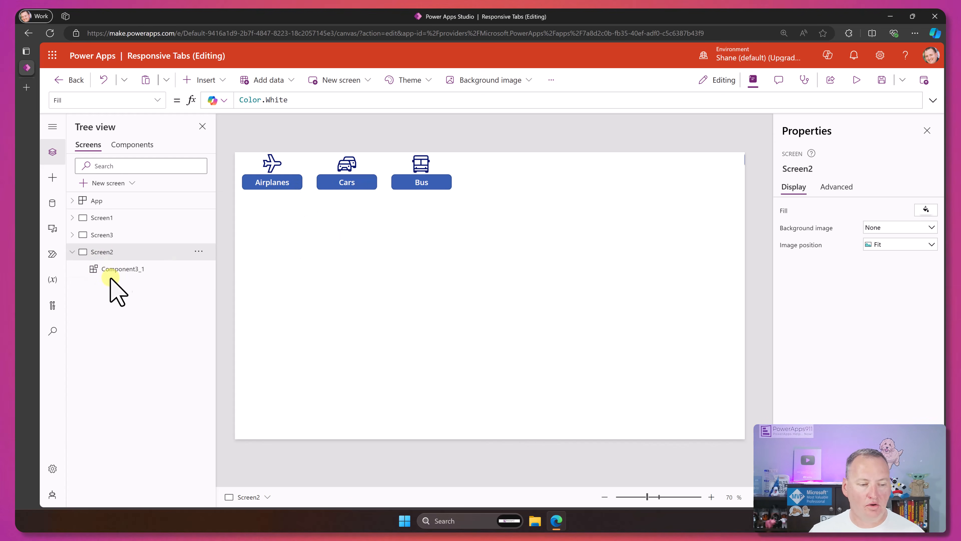
Insert a vertical container on Screen2
{"action": "left_click", "coordinate": [122, 251]}
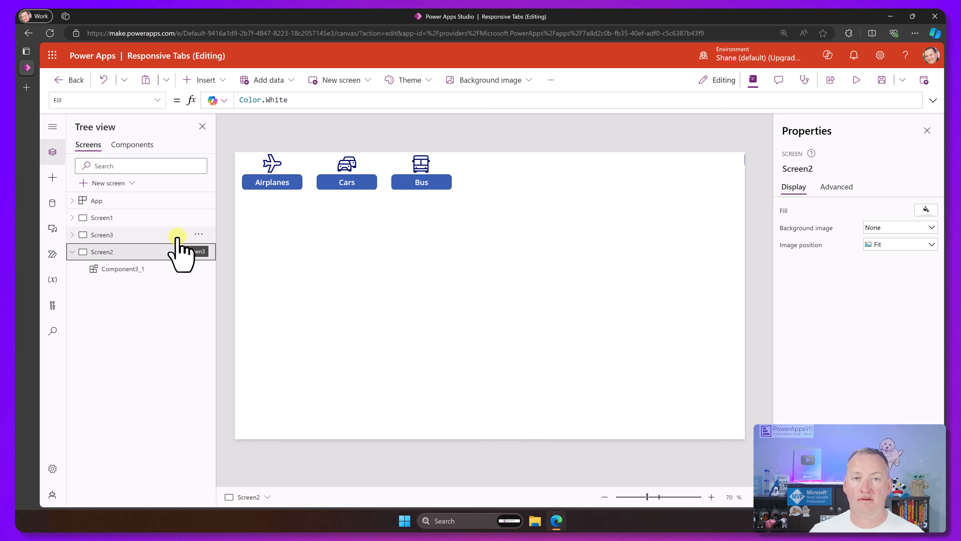
{"action": "left_click", "coordinate": [208, 80]}
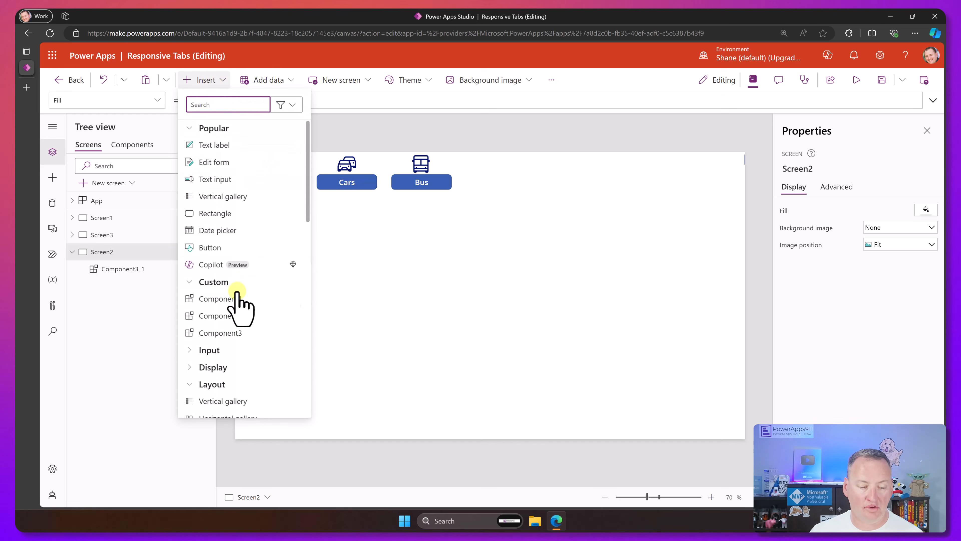
{"action": "scroll", "coordinate": [238, 299], "scroll_direction": "down", "scroll_amount": 2}
{"action": "scroll", "coordinate": [221, 286], "scroll_direction": "up", "scroll_amount": 2}
{"action": "scroll", "coordinate": [242, 289], "scroll_direction": "down", "scroll_amount": 4}
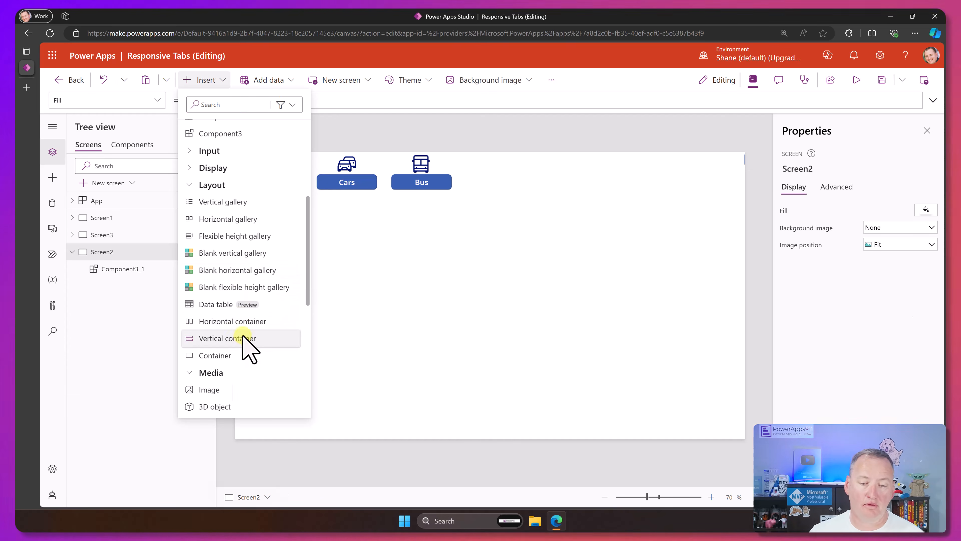
{"action": "left_click", "coordinate": [227, 338]}
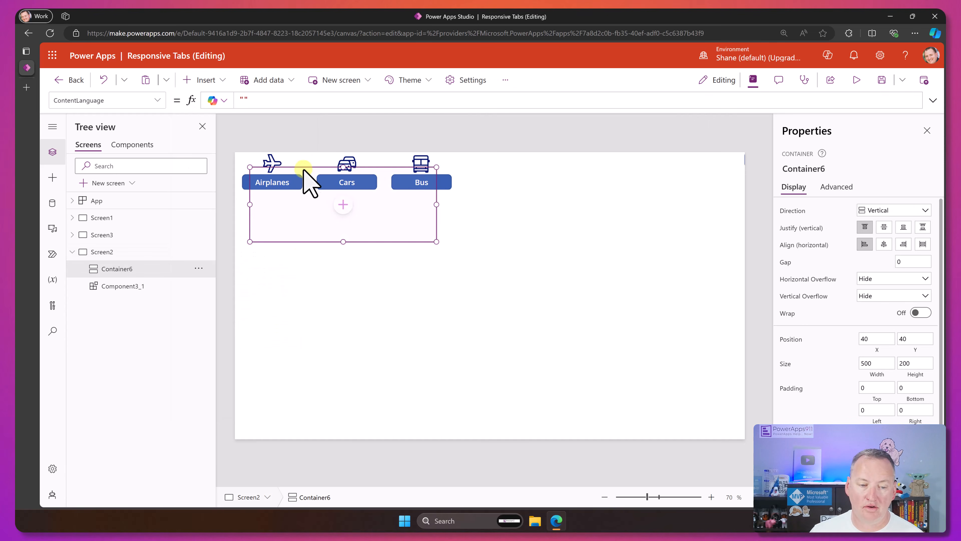
Move the empty vertical container below the tabs on Screen2 and place Component3_1 inside it
{"action": "left_click_drag", "start_coordinate": [306, 166], "coordinate": [369, 208]}
{"action": "left_click", "coordinate": [457, 209]}
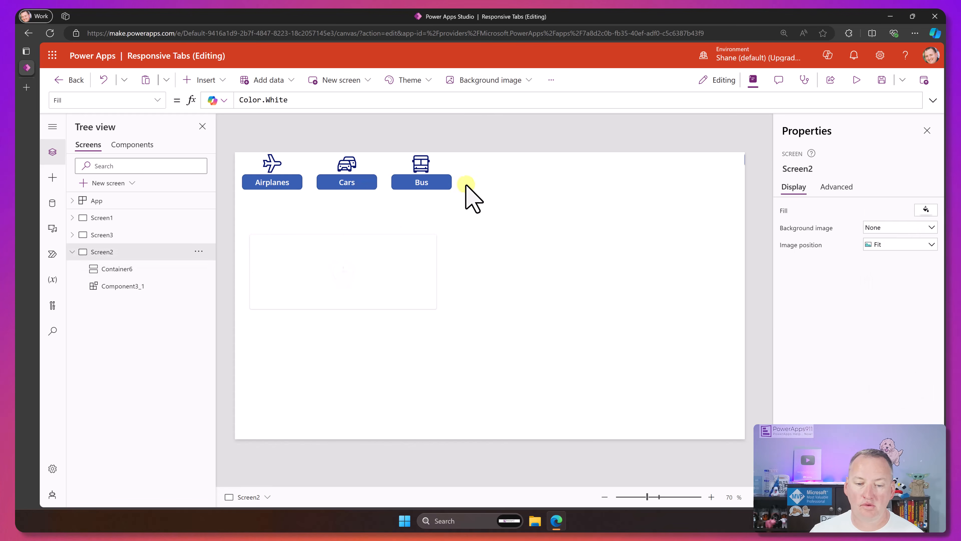
{"action": "left_click", "coordinate": [484, 181]}
{"action": "left_click_drag", "start_coordinate": [477, 194], "coordinate": [379, 266]}
{"action": "left_click", "coordinate": [378, 291]}
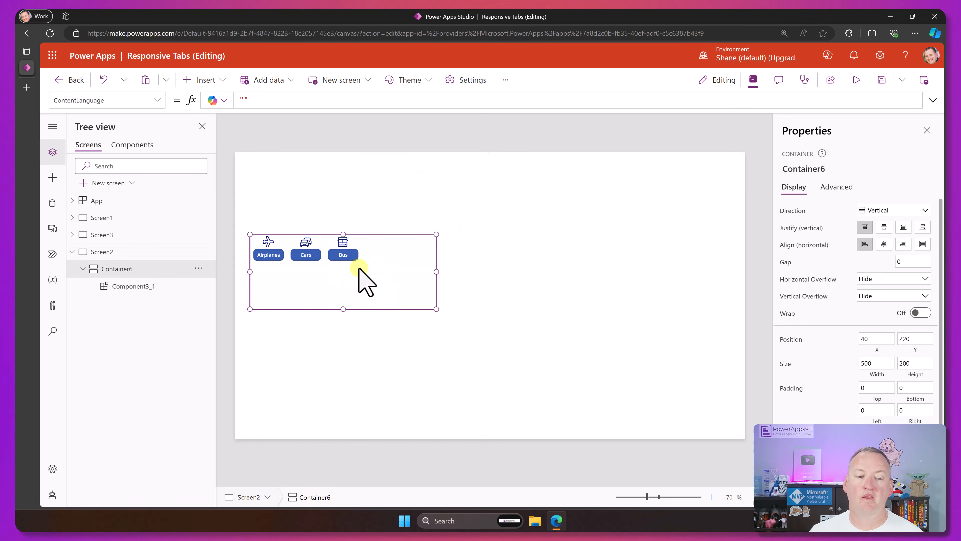
Resize Container6 to cover all of Screen2 and set its Width to Parent.Width
{"action": "left_click_drag", "start_coordinate": [250, 234], "coordinate": [217, 108]}
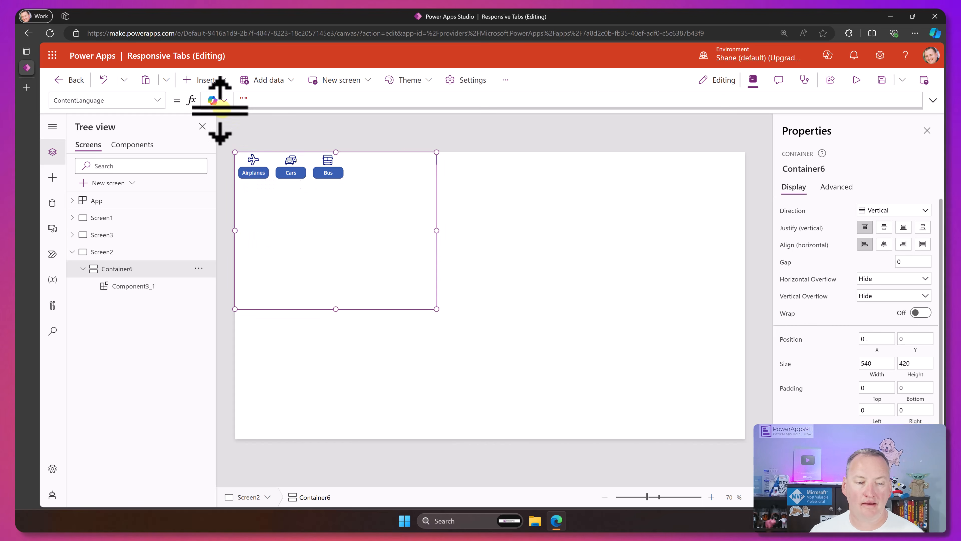
{"action": "left_click_drag", "start_coordinate": [435, 309], "coordinate": [746, 440]}
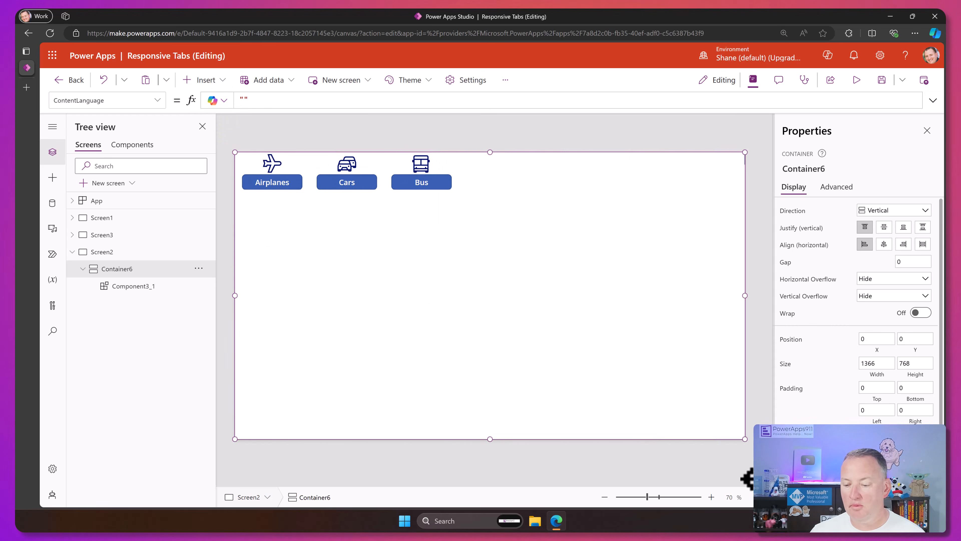
{"action": "left_click", "coordinate": [145, 100]}
{"action": "scroll", "coordinate": [100, 283], "scroll_direction": "down", "scroll_amount": 10}
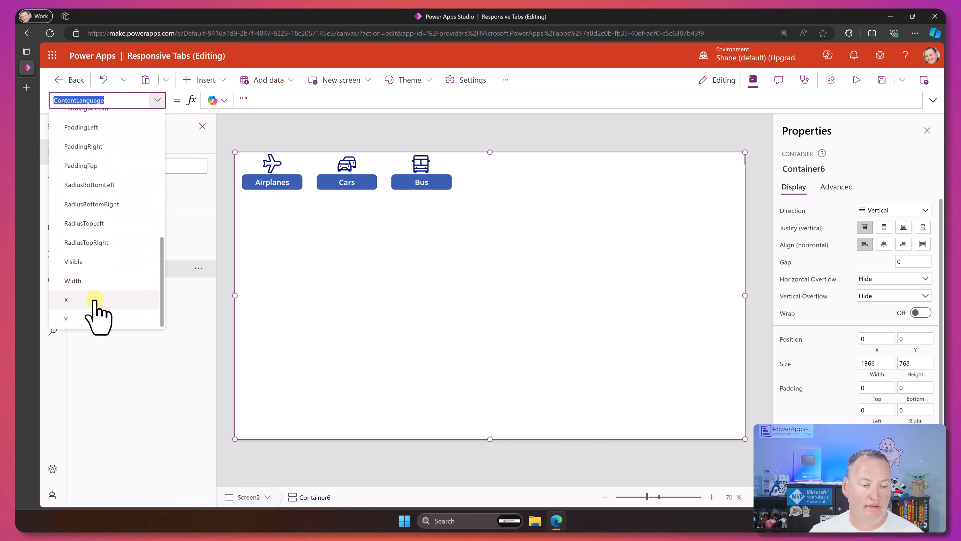
{"action": "left_click", "coordinate": [97, 280]}
{"action": "left_click_drag", "start_coordinate": [273, 100], "coordinate": [197, 83]}
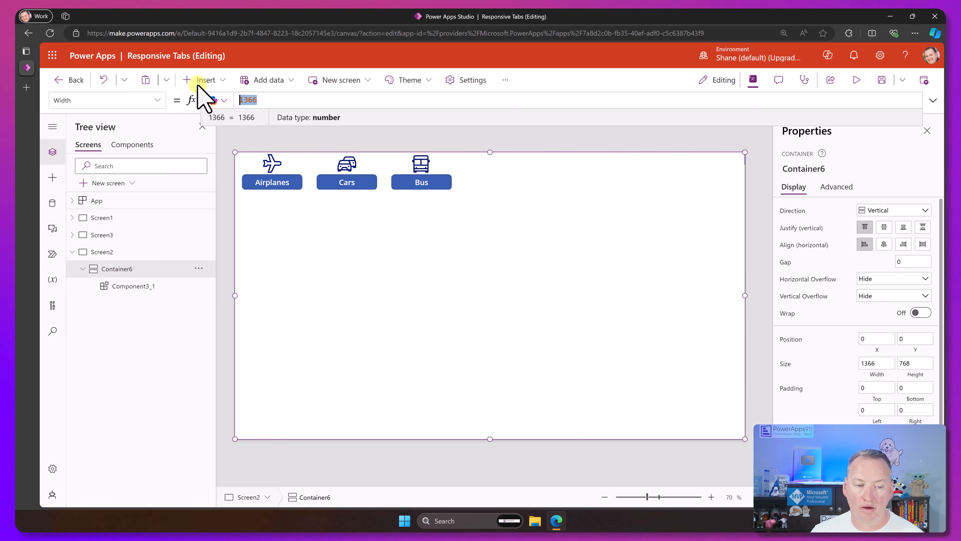
{"action": "type", "text": "Parent.Width"}
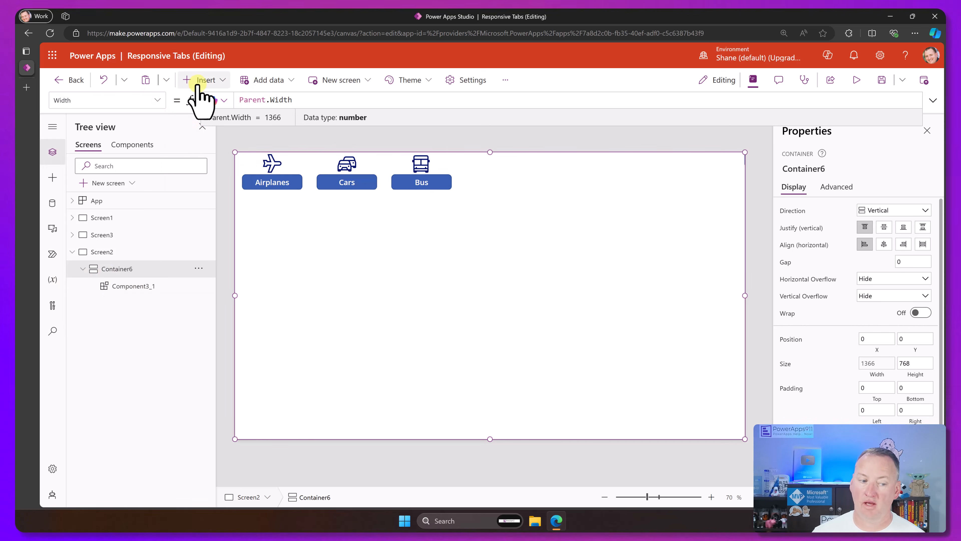
Set Container6's Height to Parent.Height and preview Screen2 at phone size
{"action": "left_click", "coordinate": [152, 103]}
{"action": "key", "text": "h"}
{"action": "key", "text": "Return"}
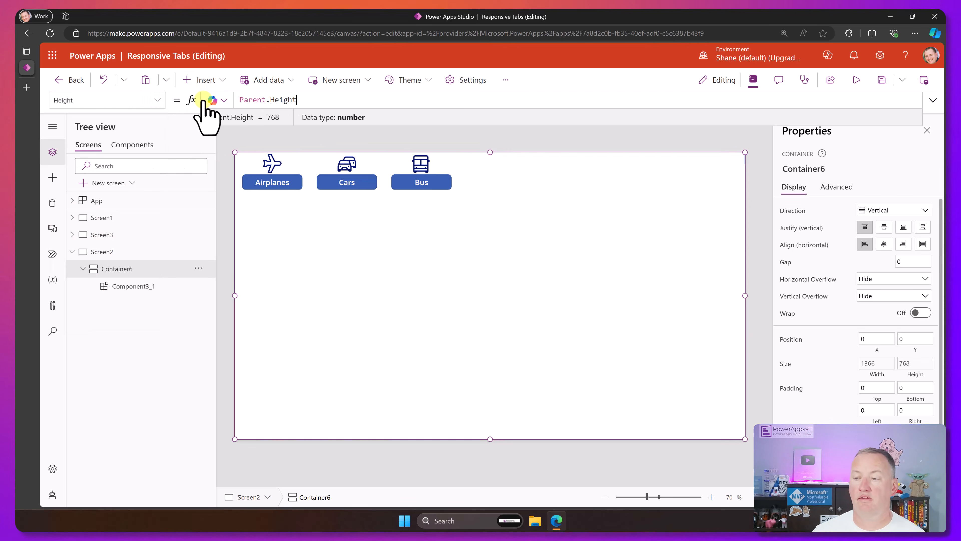
{"action": "left_click", "coordinate": [855, 80]}
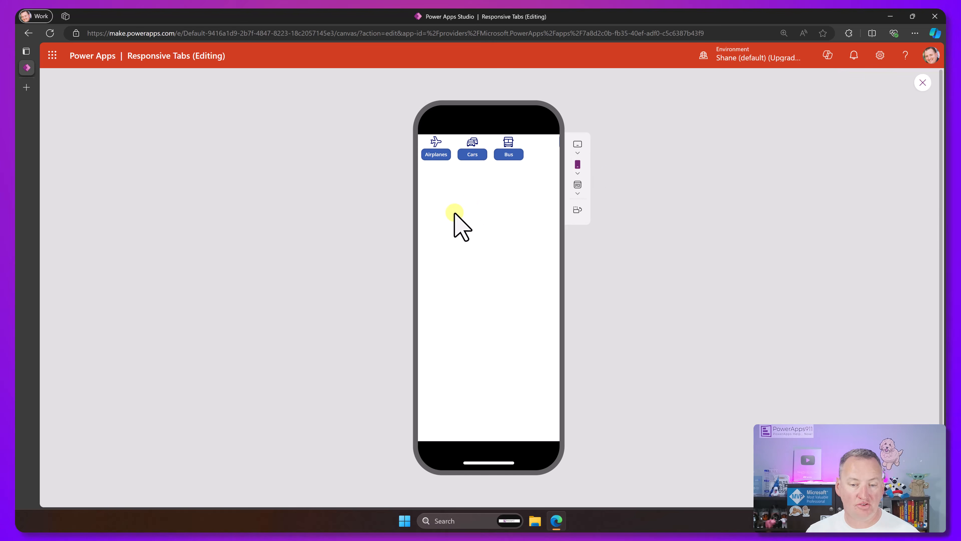
{"action": "left_click", "coordinate": [923, 81]}
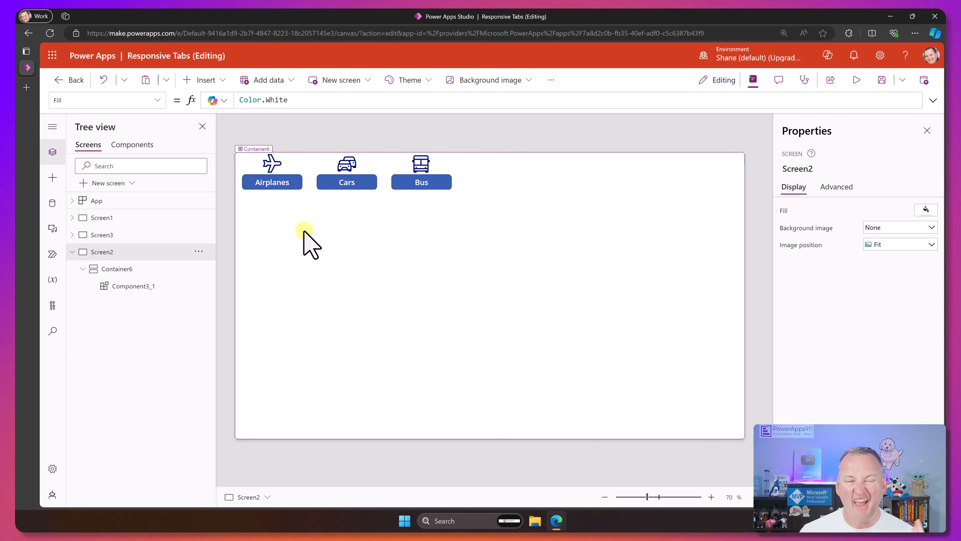
{"action": "left_click", "coordinate": [220, 81]}
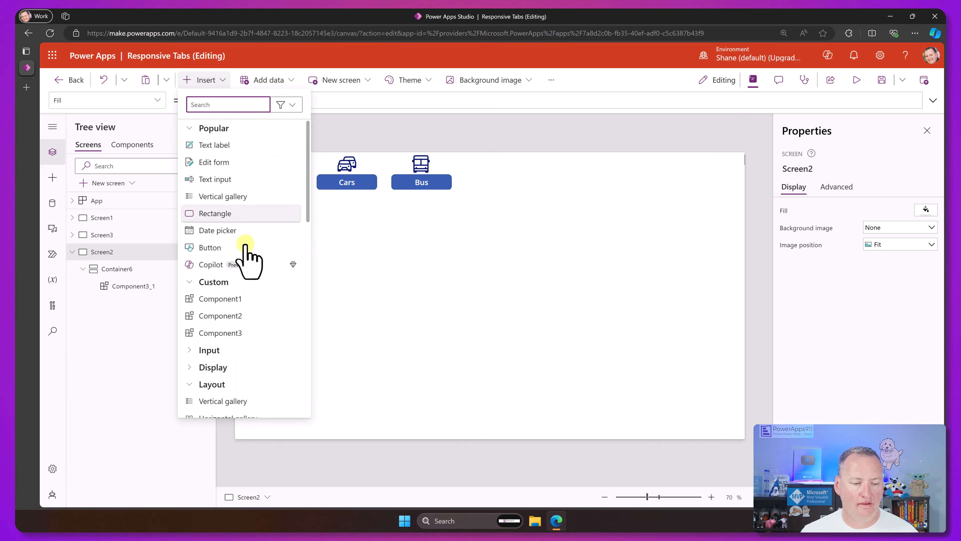
{"action": "left_click", "coordinate": [231, 214]}
{"action": "key", "text": "Delete"}
Insert a rectangle into Container6 below the tabs, stretch it across the container's width and set its height to 20
{"action": "left_click", "coordinate": [140, 269]}
{"action": "left_click", "coordinate": [204, 84]}
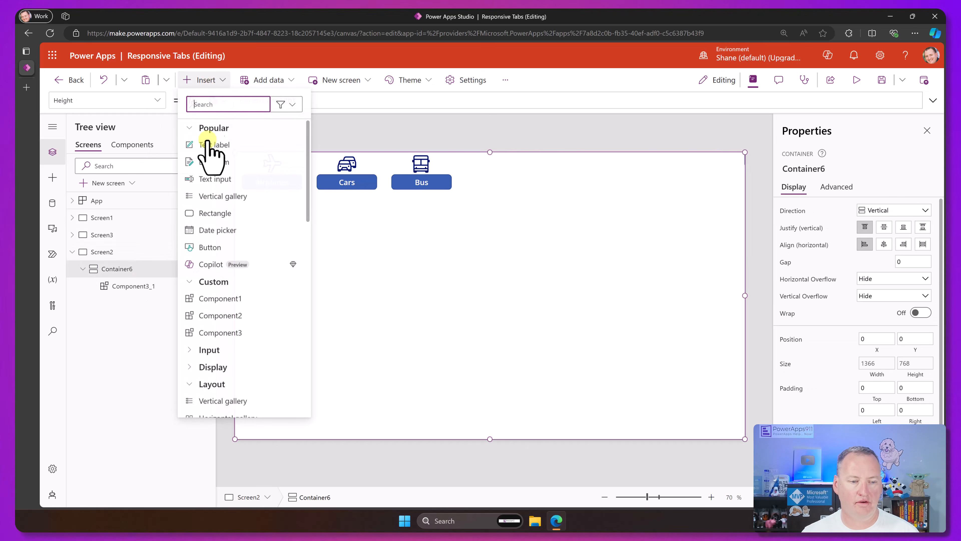
{"action": "left_click", "coordinate": [223, 215]}
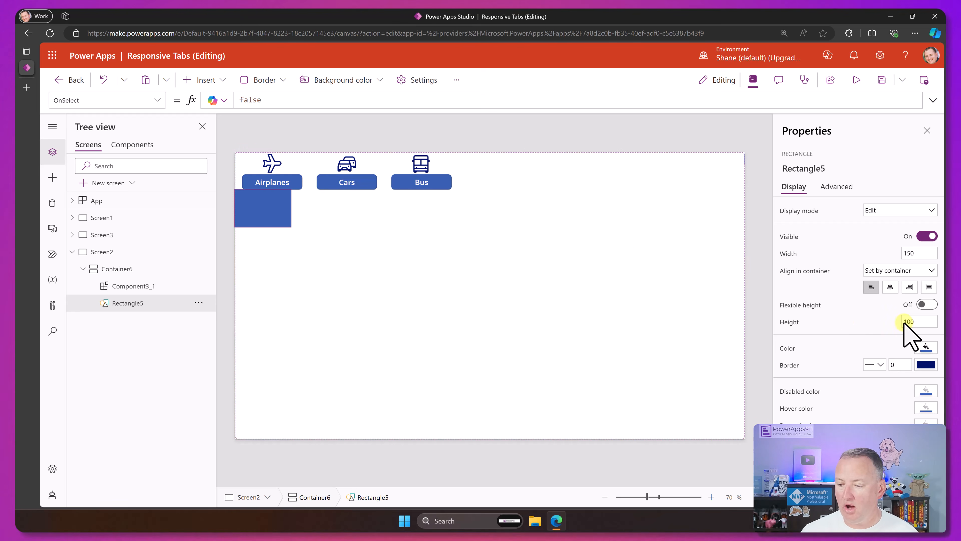
{"action": "left_click", "coordinate": [928, 286]}
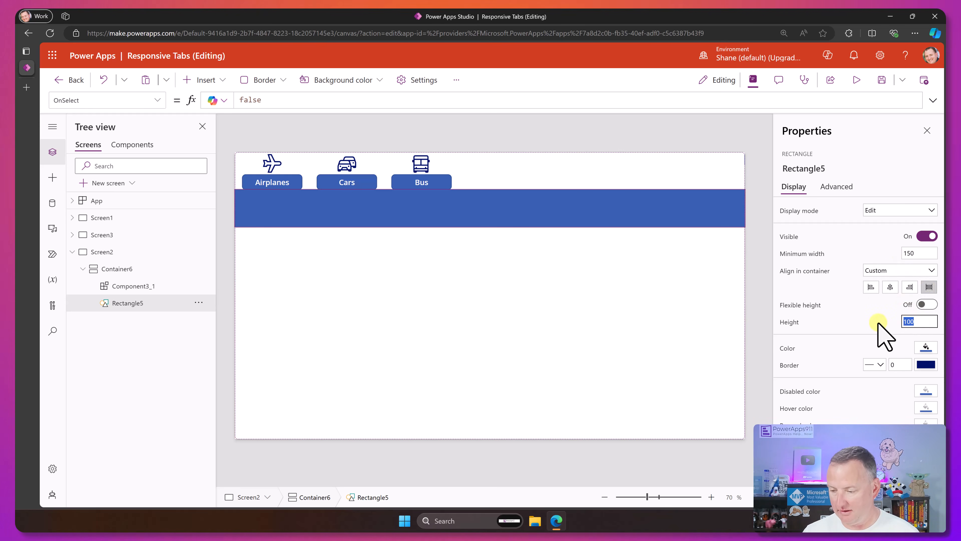
{"action": "type", "text": "20"}
{"action": "left_click", "coordinate": [586, 280]}
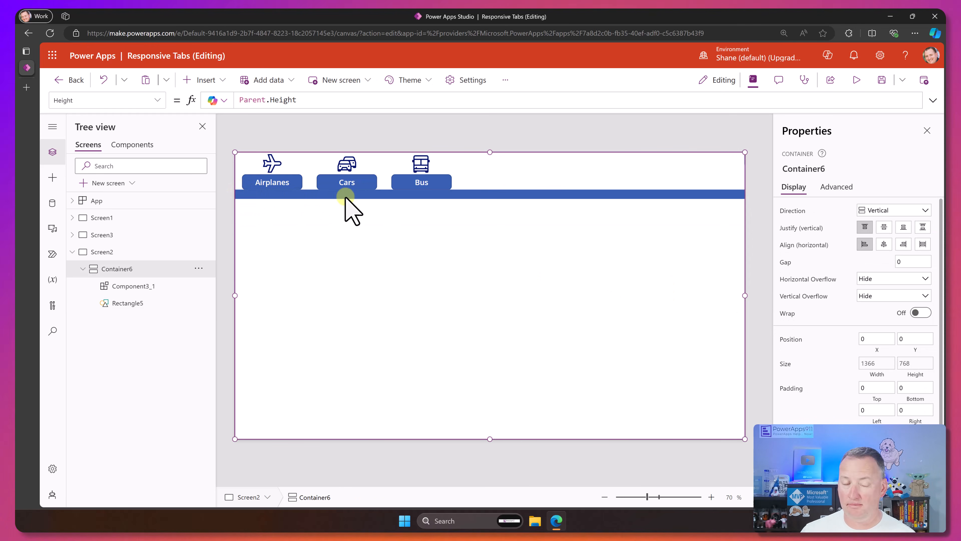
Square off the bottom corners of Component3's tab button, Button4, by setting RadiusBottomLeft and RadiusBottomRight to 0
{"action": "left_click", "coordinate": [135, 144]}
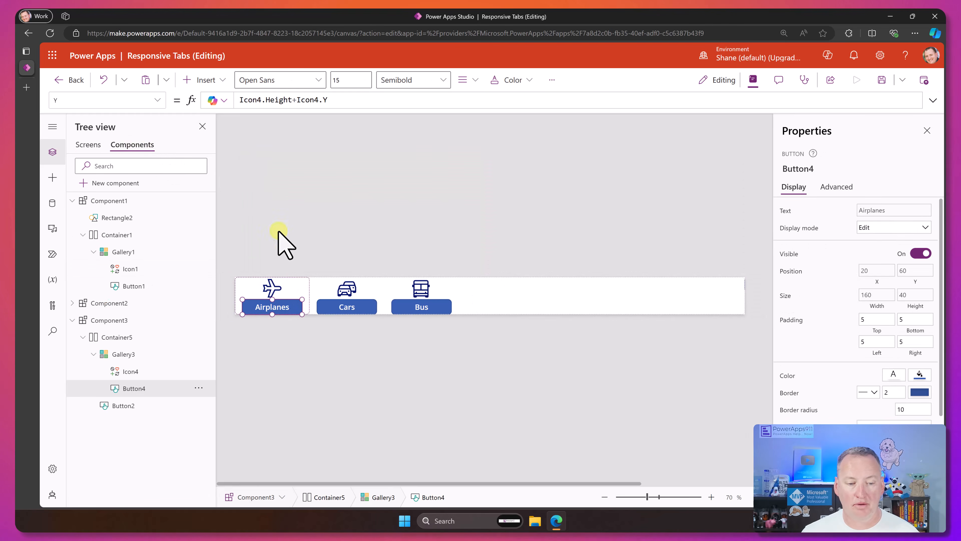
{"action": "left_click", "coordinate": [156, 100]}
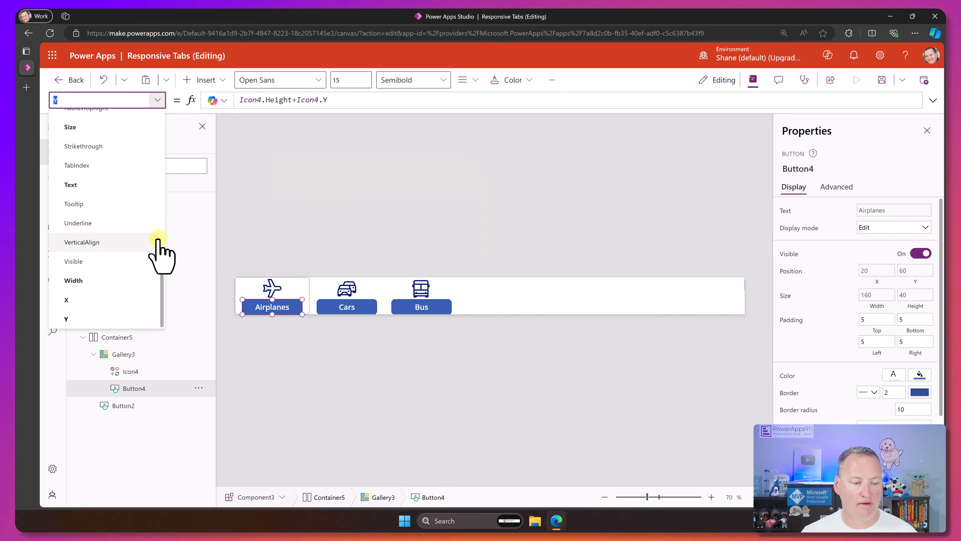
{"action": "scroll", "coordinate": [125, 237], "scroll_direction": "up", "scroll_amount": 2}
{"action": "scroll", "coordinate": [122, 181], "scroll_direction": "up", "scroll_amount": 2}
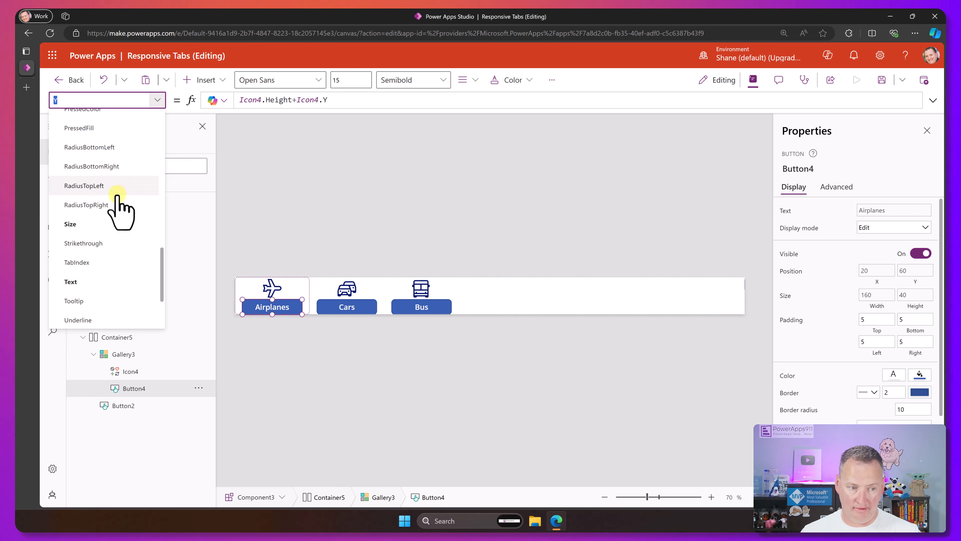
{"action": "left_click", "coordinate": [109, 148]}
{"action": "left_click_drag", "start_coordinate": [252, 99], "coordinate": [226, 100]}
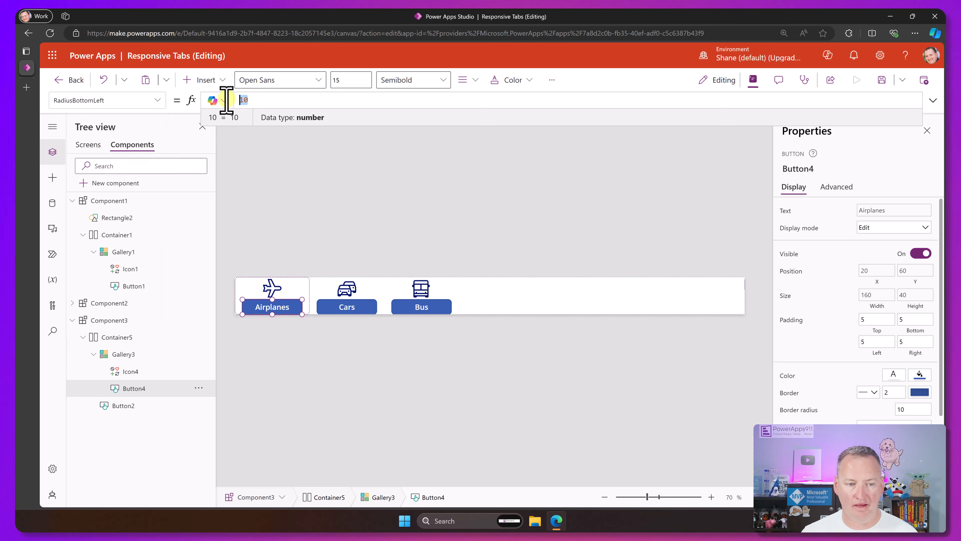
{"action": "left_click", "coordinate": [158, 100]}
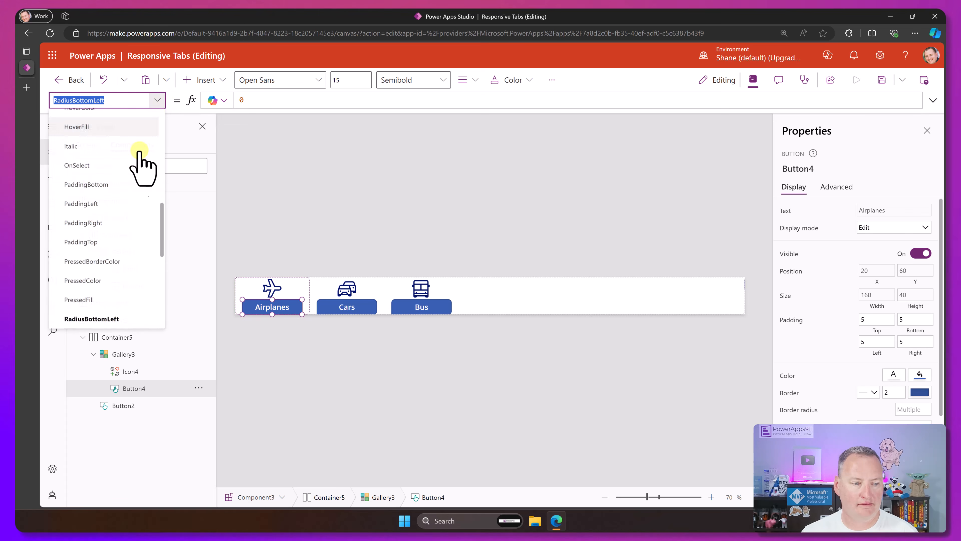
{"action": "scroll", "coordinate": [118, 286], "scroll_direction": "down", "scroll_amount": 2}
{"action": "left_click", "coordinate": [92, 289]}
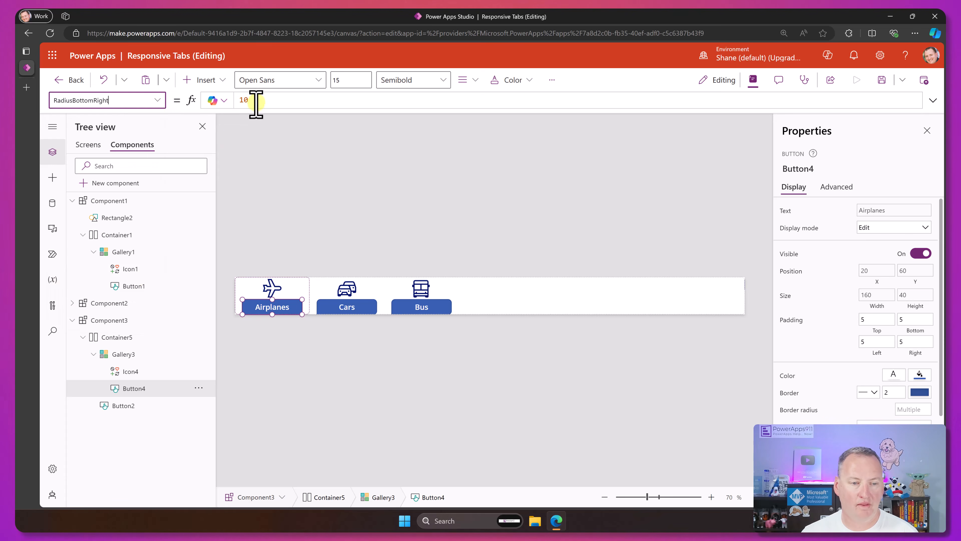
{"action": "left_click_drag", "start_coordinate": [256, 101], "coordinate": [223, 100]}
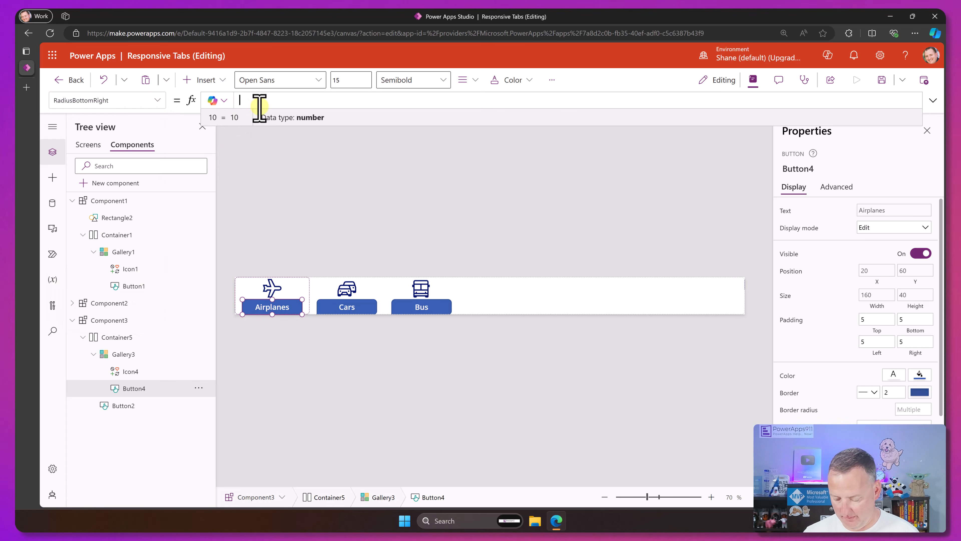
{"action": "left_click", "coordinate": [302, 176]}
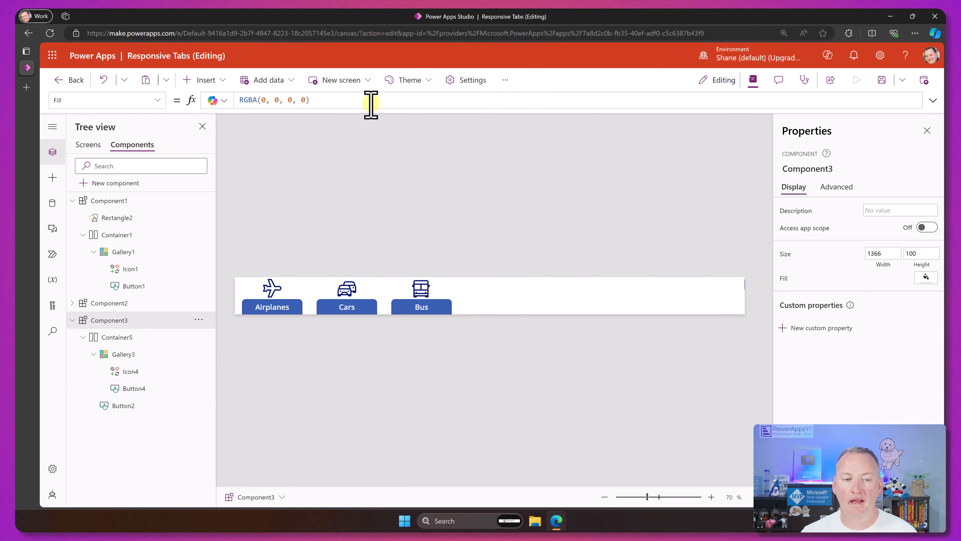
Preview Screen2 at phone size to check how the square-bottomed tabs meet the bar below them
{"action": "left_click", "coordinate": [92, 148]}
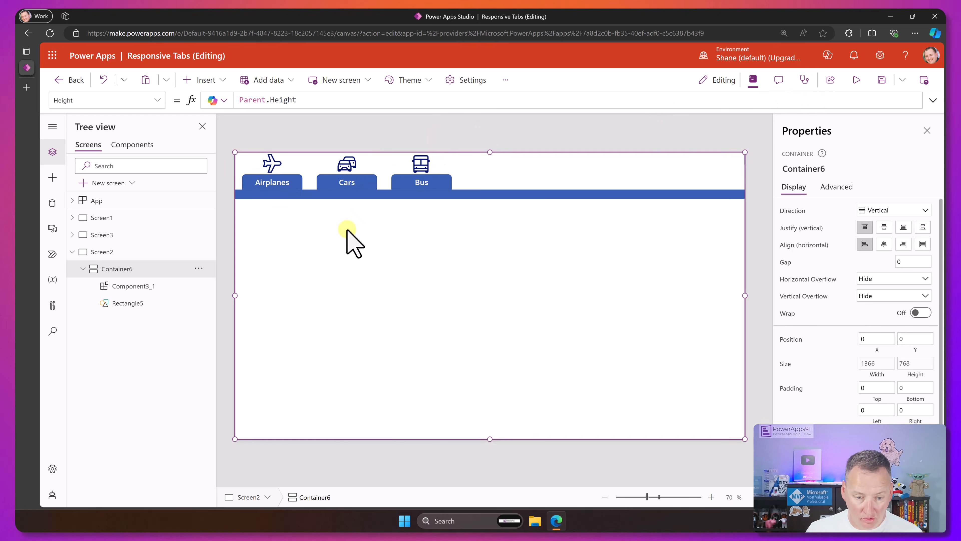
{"action": "left_click", "coordinate": [856, 79]}
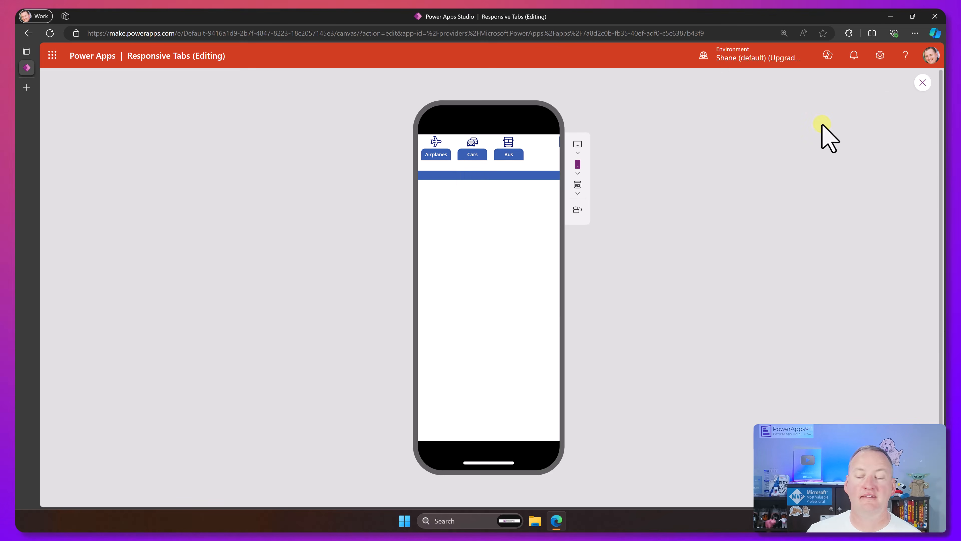
{"action": "left_click", "coordinate": [922, 82]}
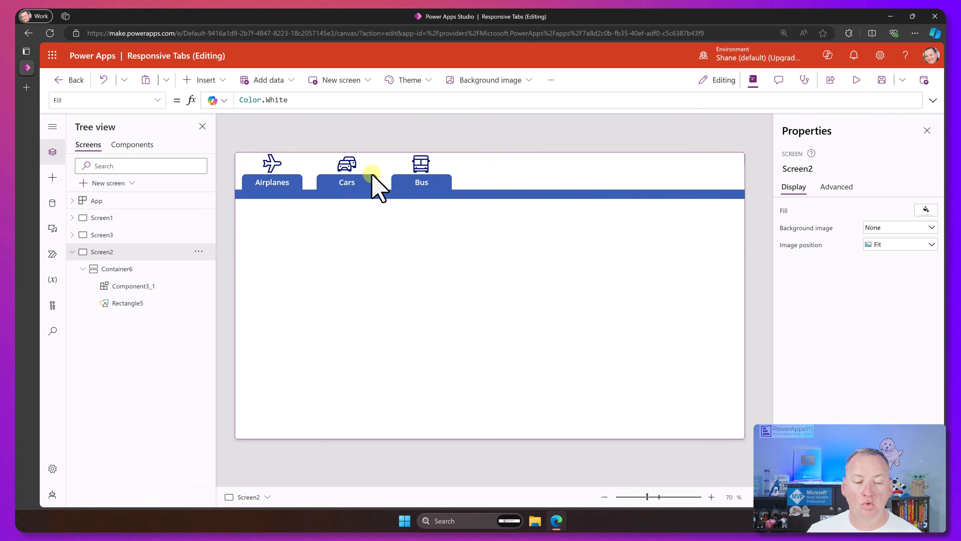
Look up the Height formulas of Icon4 and Button4 in Component3 to work out the tabs' total height on narrow screens
{"action": "left_click", "coordinate": [141, 145]}
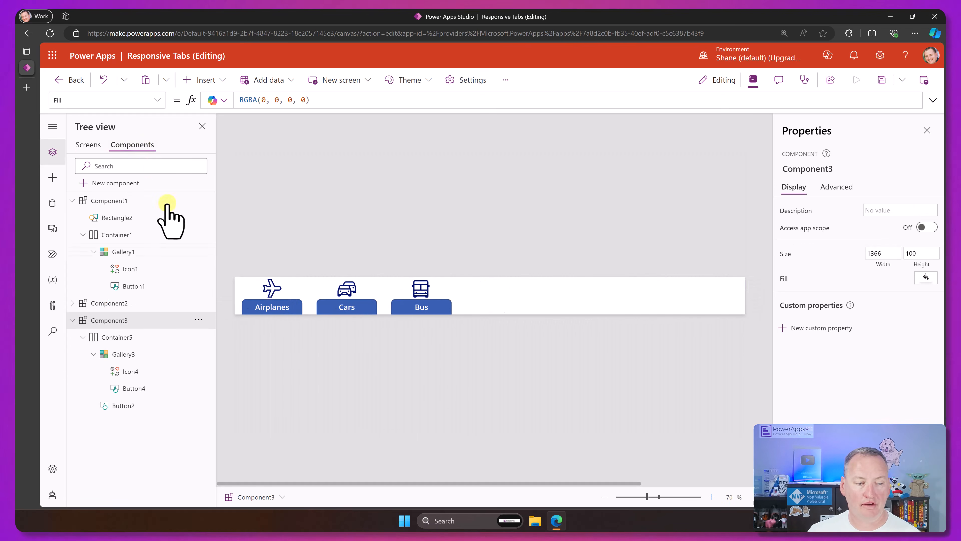
{"action": "left_click", "coordinate": [270, 290]}
{"action": "left_click", "coordinate": [159, 100]}
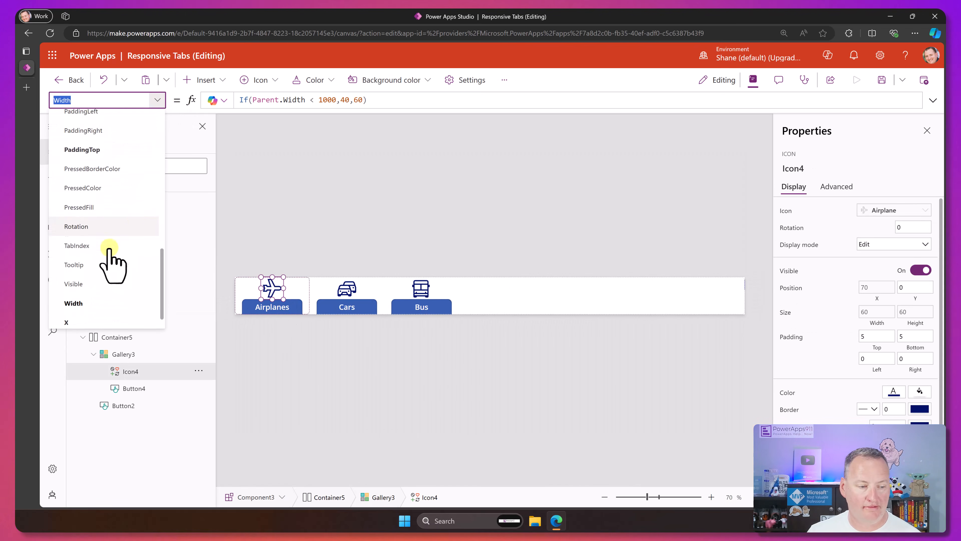
{"action": "scroll", "coordinate": [102, 234], "scroll_direction": "down", "scroll_amount": 1}
{"action": "scroll", "coordinate": [104, 201], "scroll_direction": "up", "scroll_amount": 5}
{"action": "left_click", "coordinate": [97, 197]}
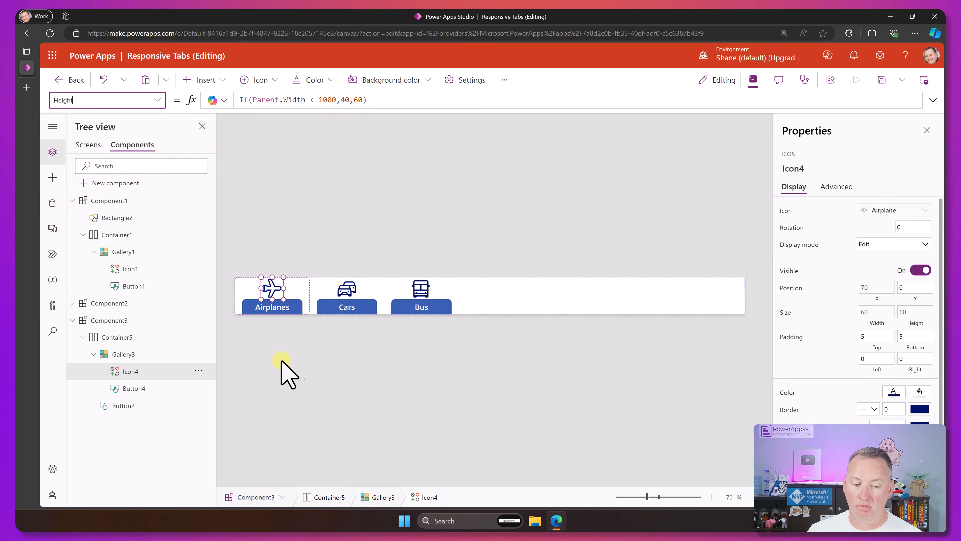
{"action": "left_click", "coordinate": [286, 305]}
{"action": "left_click", "coordinate": [155, 100]}
{"action": "type", "text": "Height"}
{"action": "key", "text": "Return"}
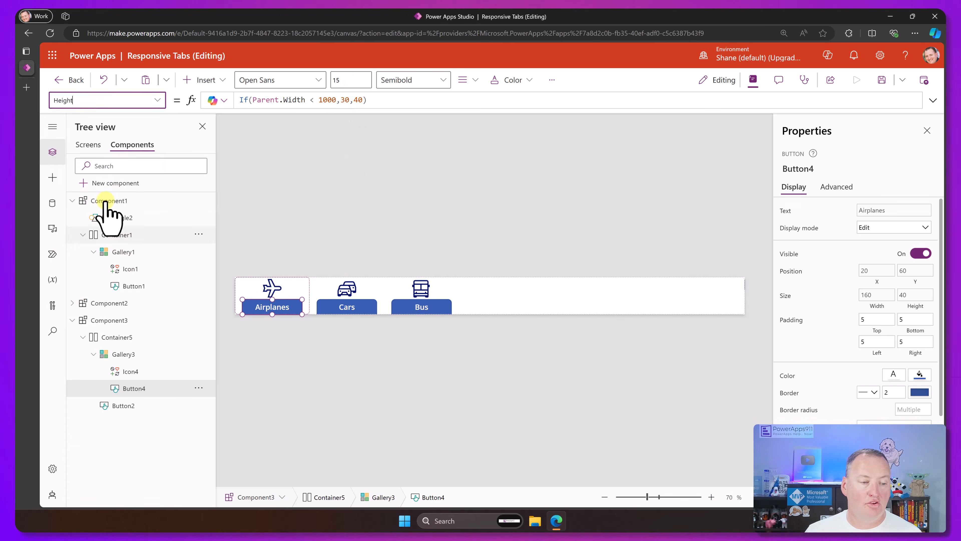
Set the Height of Component3_1 on Screen2 to If(Parent.Width < 1000,70,100)
{"action": "left_click", "coordinate": [93, 144]}
{"action": "left_click", "coordinate": [504, 166]}
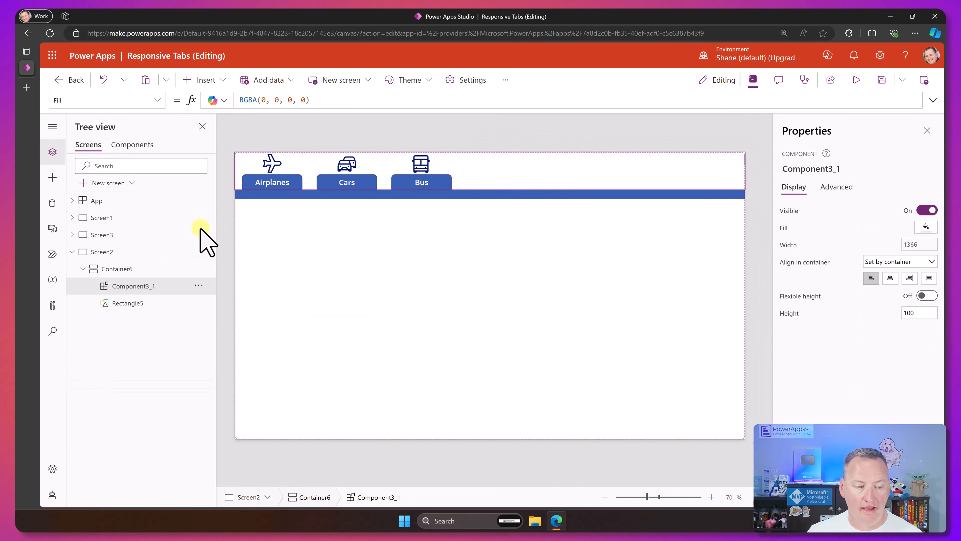
{"action": "left_click", "coordinate": [157, 100]}
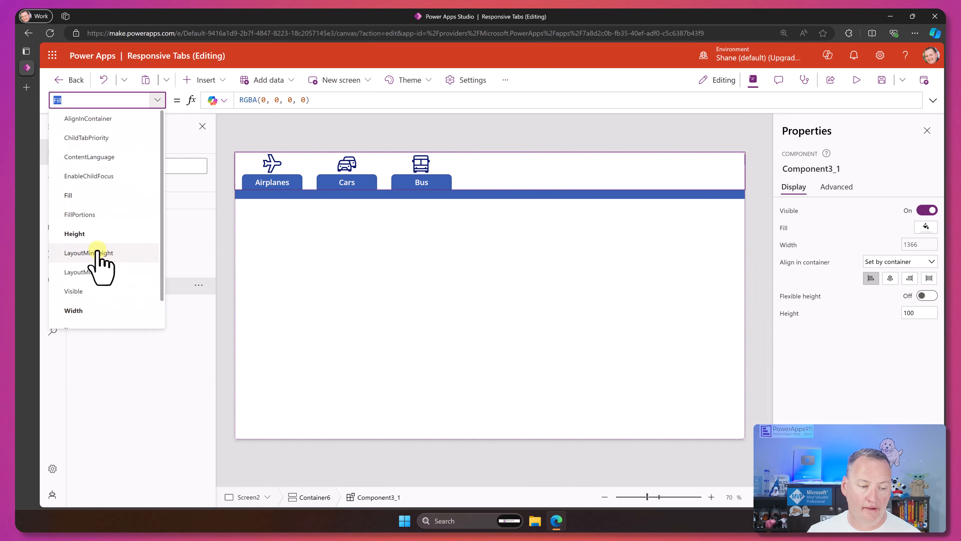
{"action": "left_click", "coordinate": [103, 233]}
{"action": "double_click", "coordinate": [278, 100]}
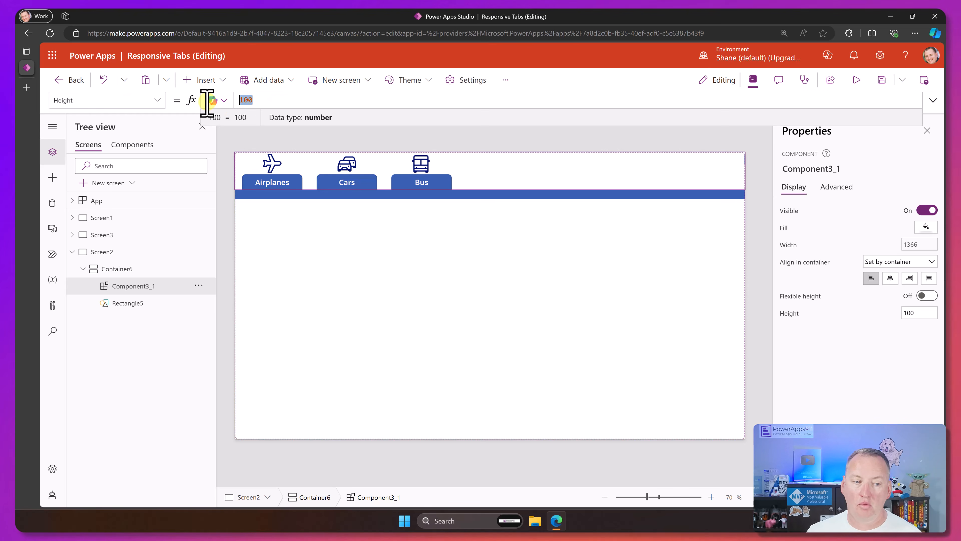
{"action": "type", "text": "If(Parent.Width < 1000,"}
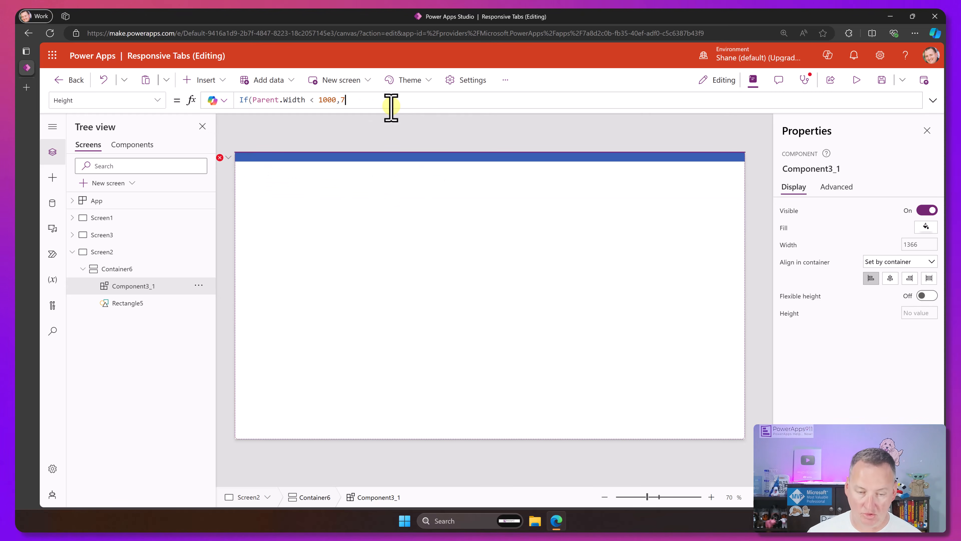
{"action": "type", "text": "70,100)"}
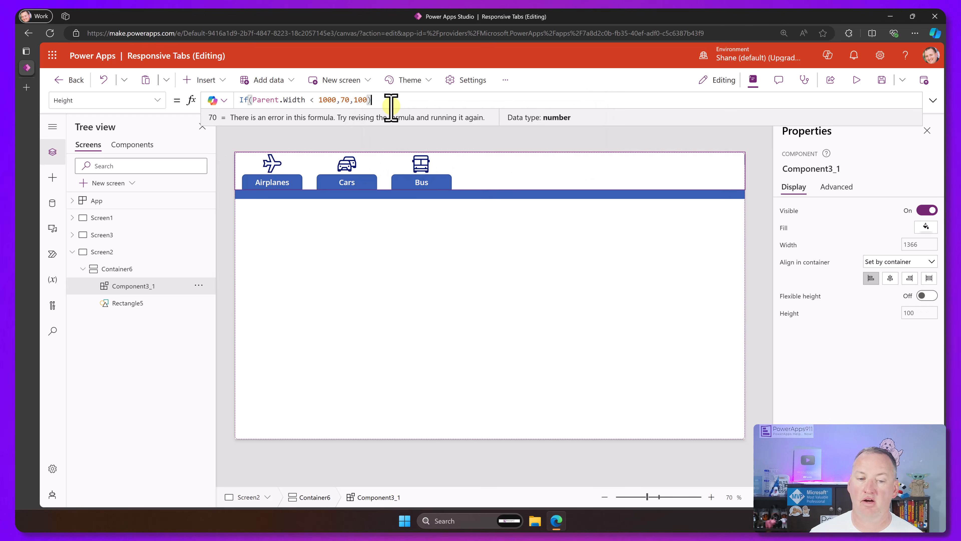
Preview Screen2 at phone size and inspect where the tabs' bottom edges meet the bar below them
{"action": "left_click", "coordinate": [456, 222]}
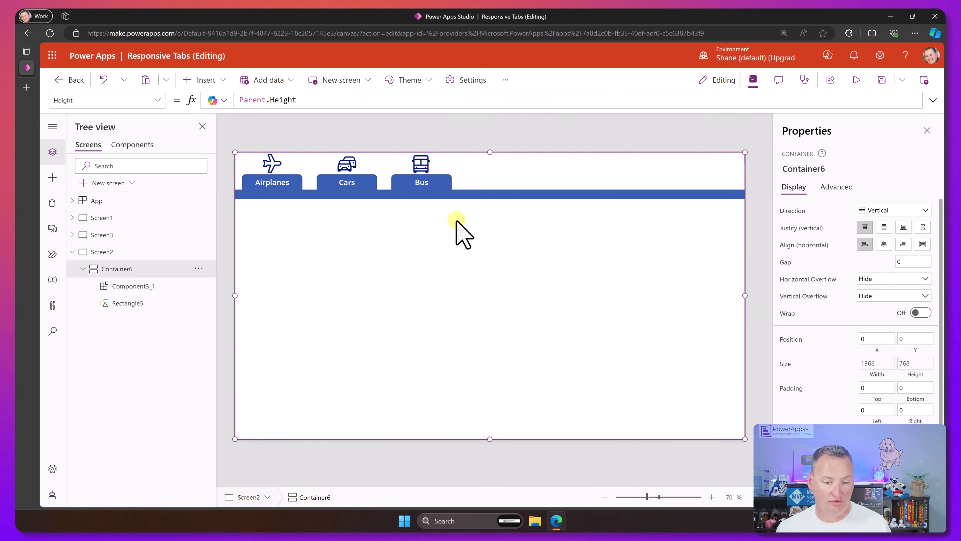
{"action": "left_click", "coordinate": [856, 81]}
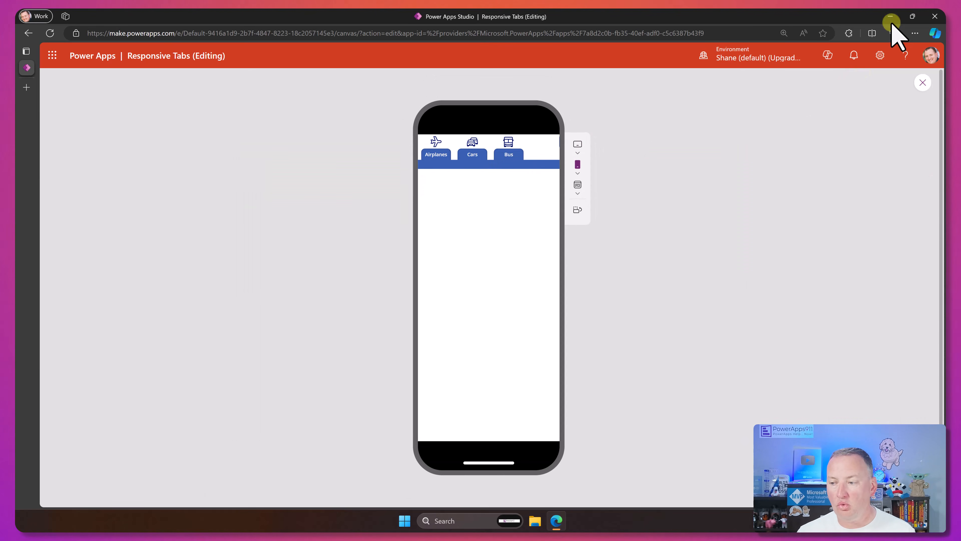
{"action": "left_click", "coordinate": [922, 82]}
{"action": "left_click", "coordinate": [281, 293]}
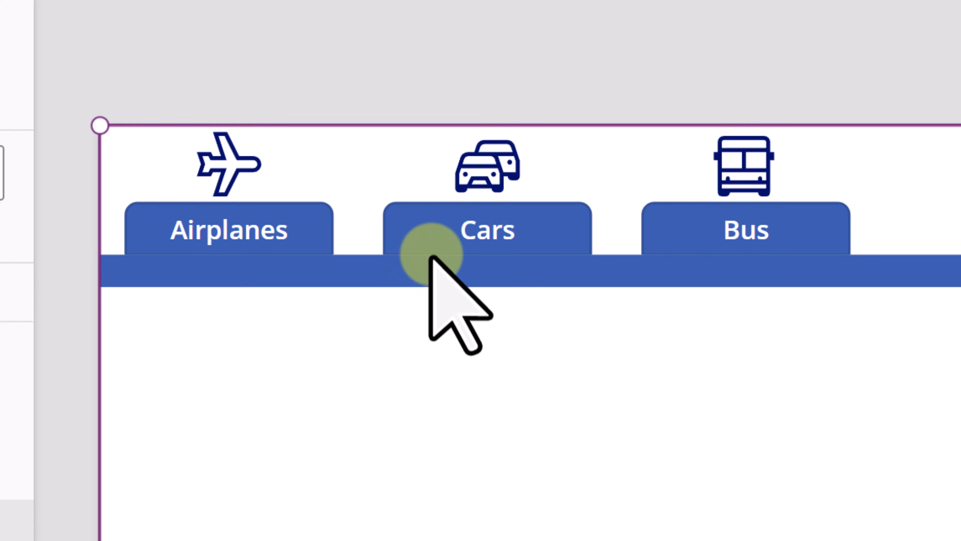
{"action": "left_click", "coordinate": [438, 264]}
{"action": "left_click", "coordinate": [456, 324]}
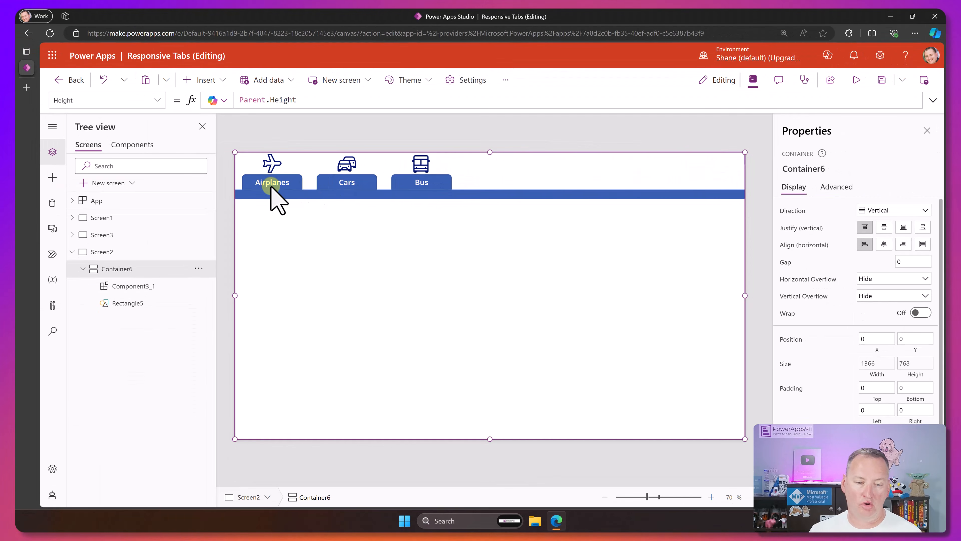
Set the BorderColor of Component3's tab button, Button4, to Self.Fill
{"action": "left_click", "coordinate": [136, 145]}
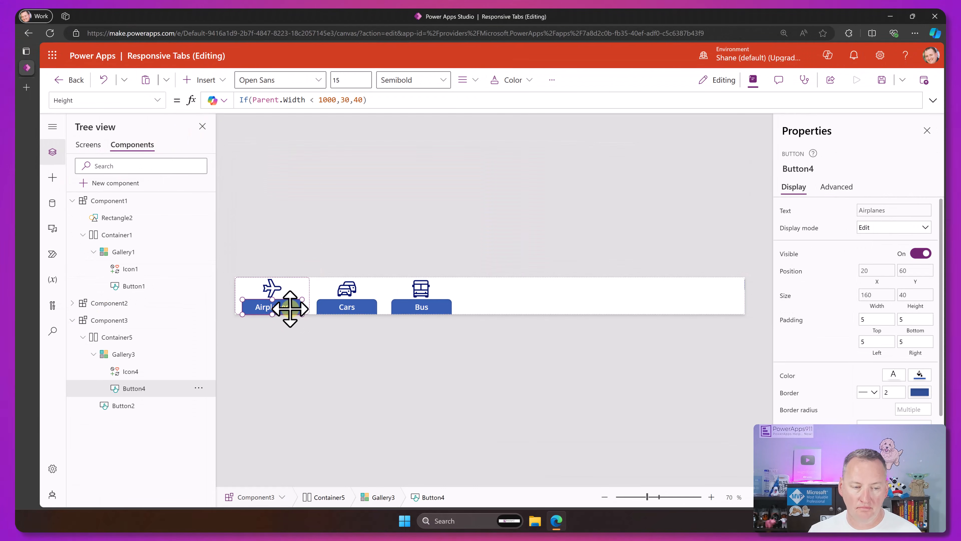
{"action": "left_click", "coordinate": [155, 101]}
{"action": "scroll", "coordinate": [129, 214], "scroll_direction": "up", "scroll_amount": 5}
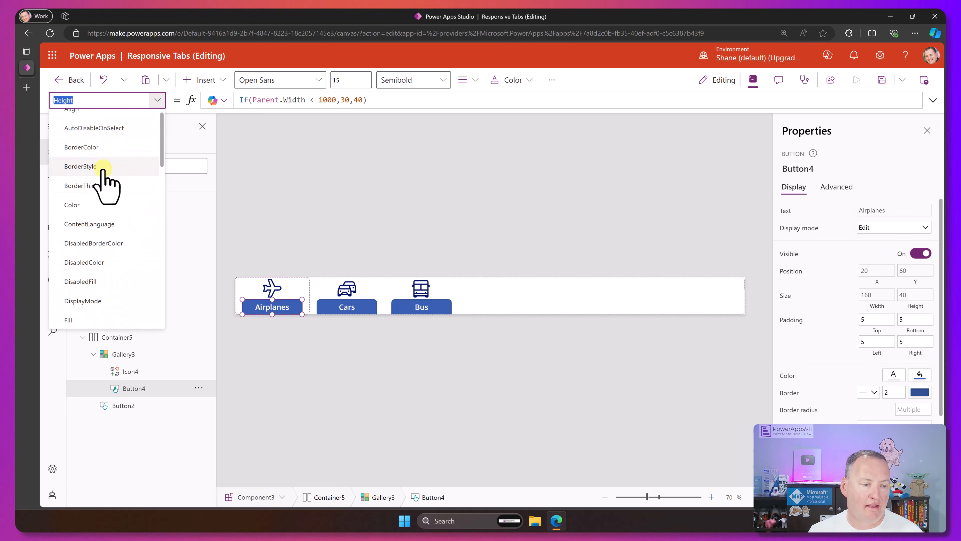
{"action": "left_click", "coordinate": [118, 148]}
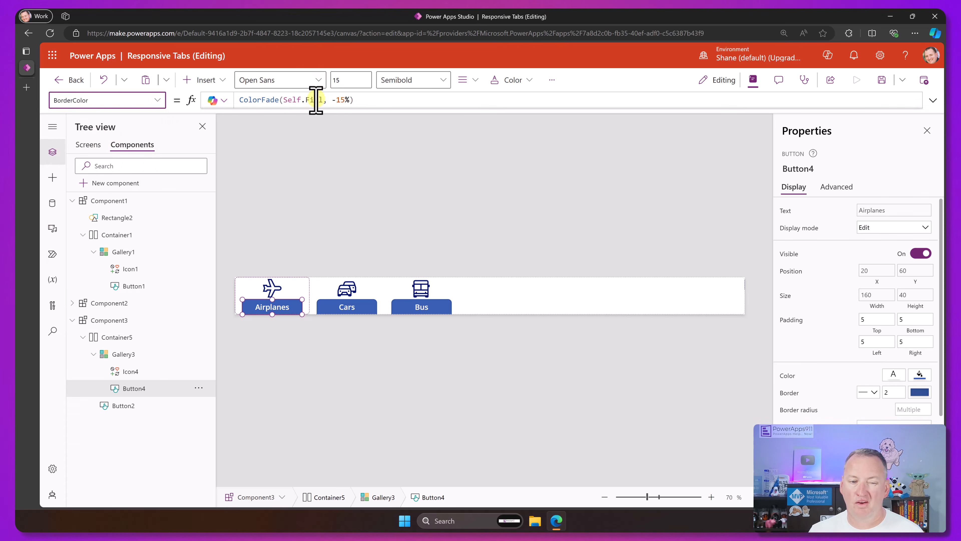
{"action": "left_click", "coordinate": [364, 100]}
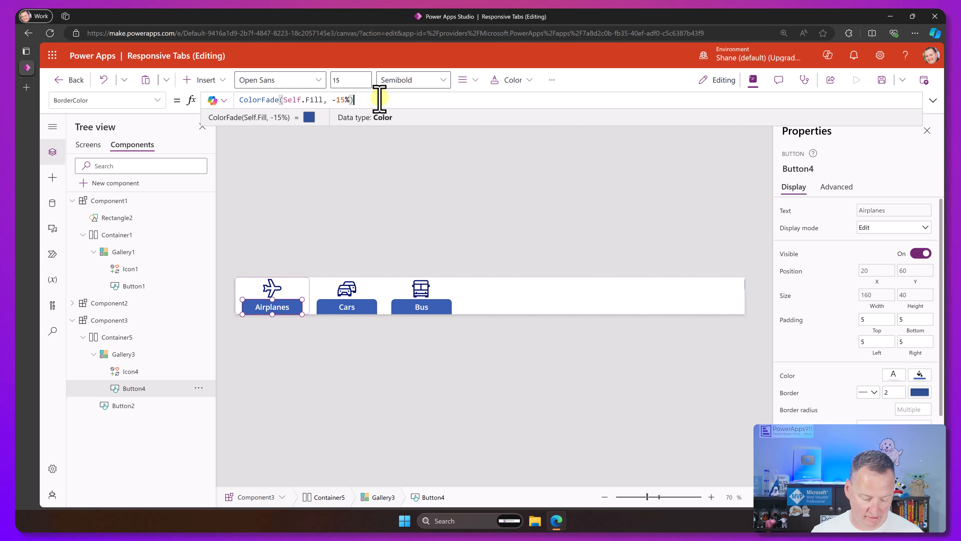
{"action": "type", "text": "Self.Fill"}
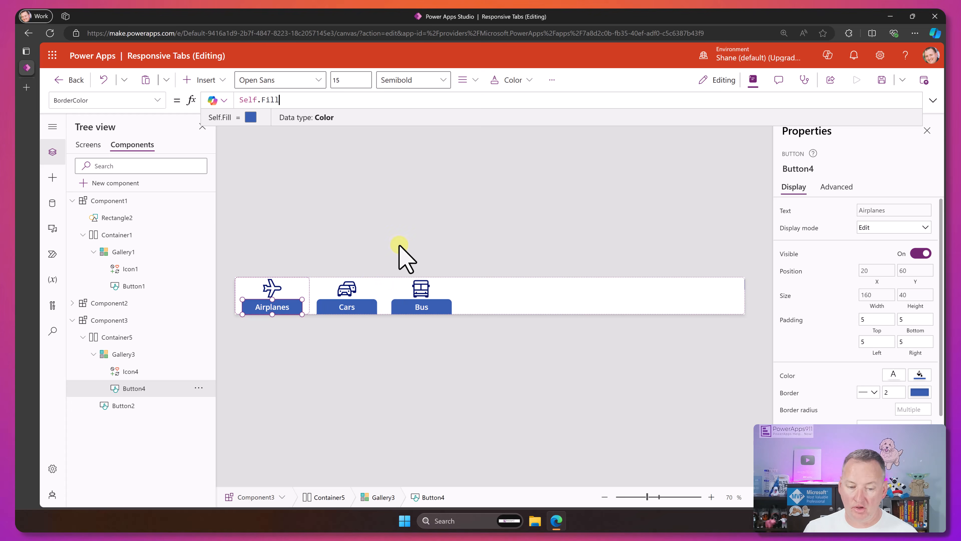
Preview Screen2 at phone size and try the Bus tab to check the recoloured button borders
{"action": "left_click", "coordinate": [86, 144]}
{"action": "key", "text": "F5"}
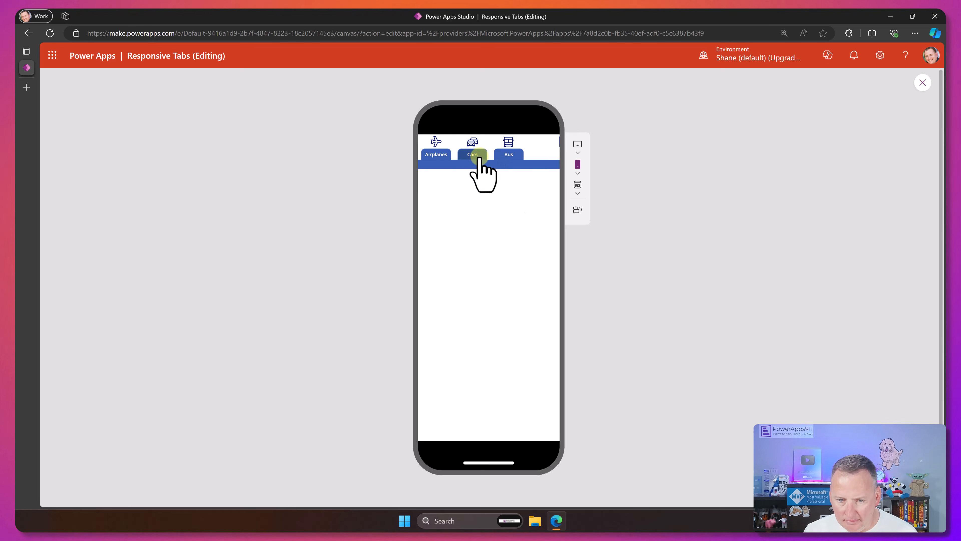
{"action": "left_click", "coordinate": [517, 154]}
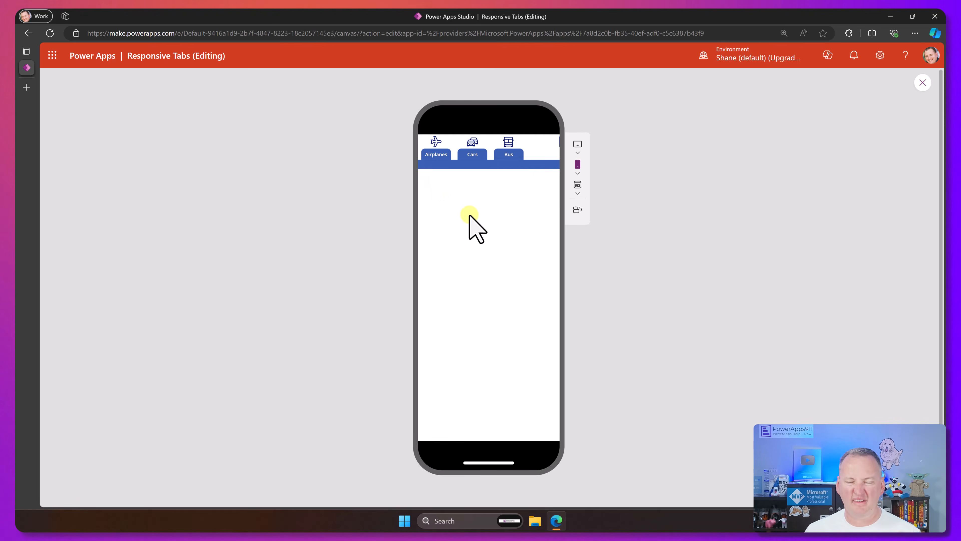
{"action": "left_click", "coordinate": [923, 81]}
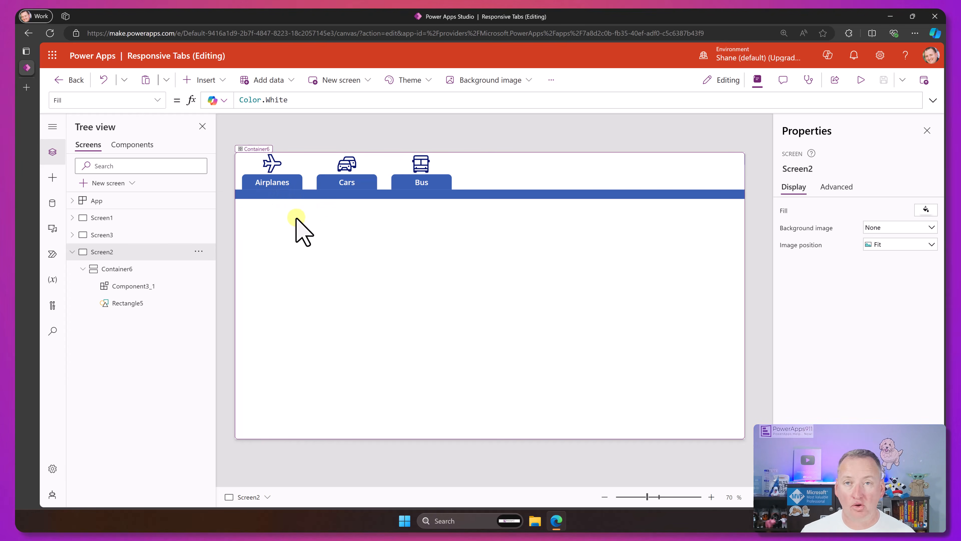
Insert a rectangle directly into Component3 and set its height to 5
{"action": "left_click", "coordinate": [133, 146]}
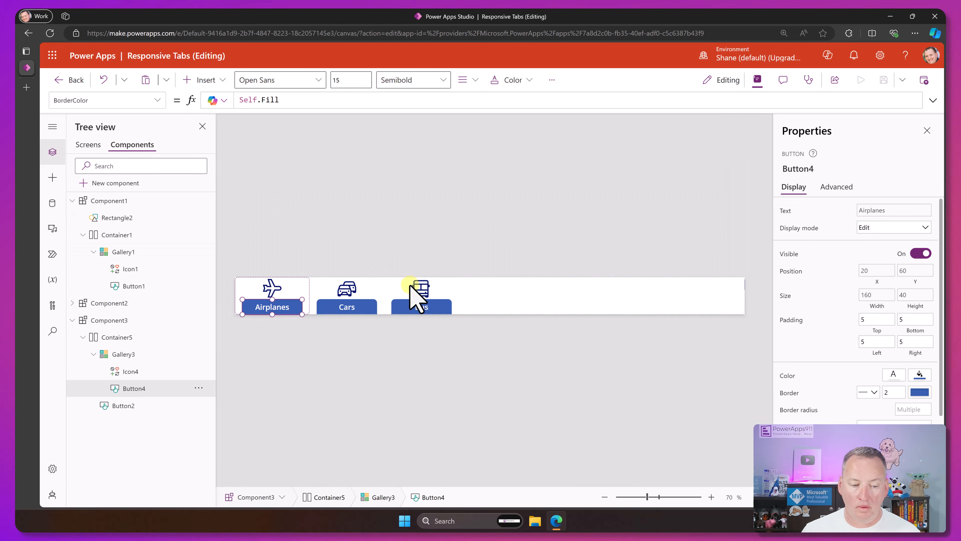
{"action": "left_click", "coordinate": [498, 307]}
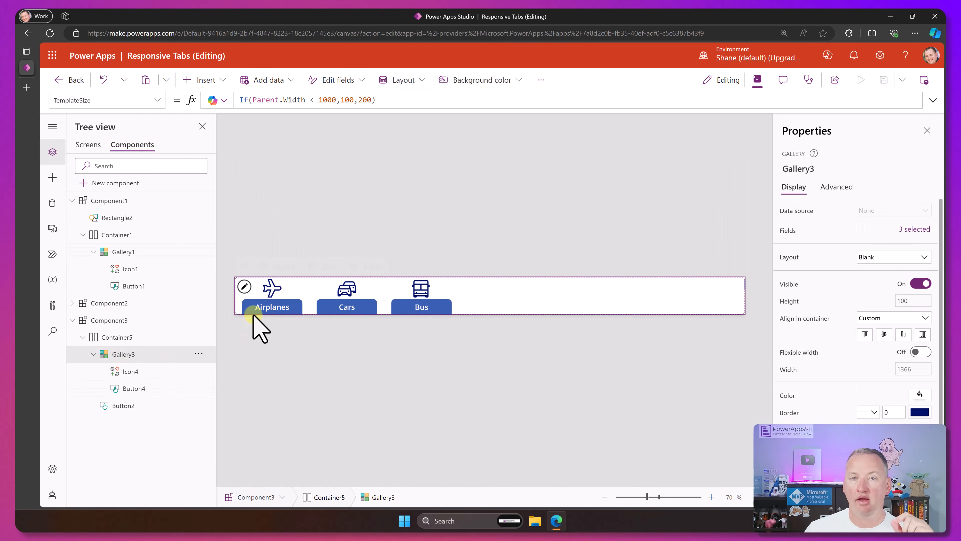
{"action": "left_click", "coordinate": [116, 319]}
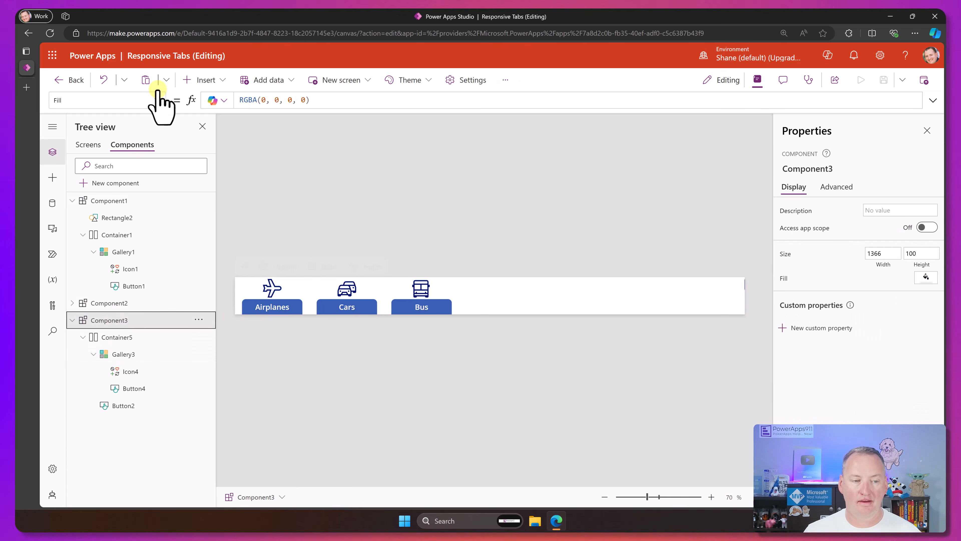
{"action": "left_click", "coordinate": [206, 80]}
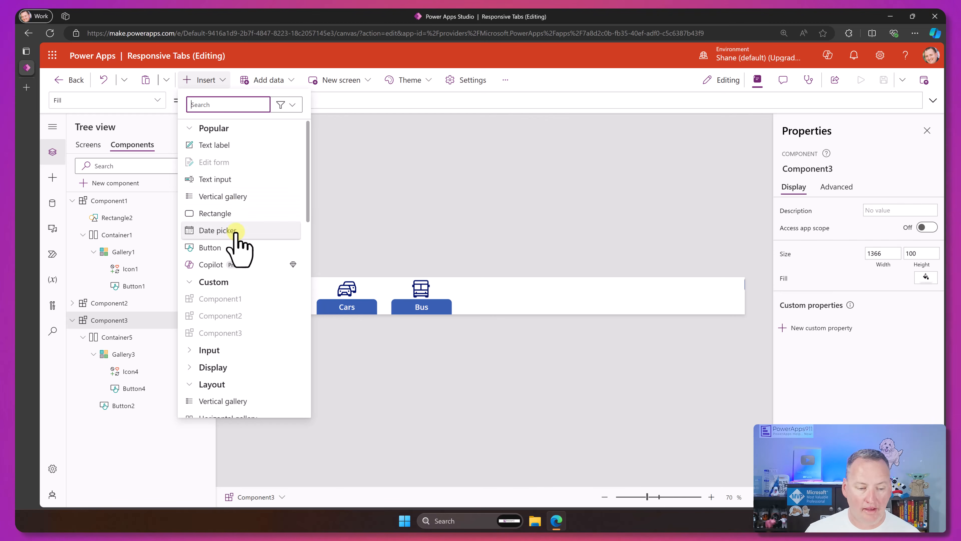
{"action": "left_click", "coordinate": [227, 213]}
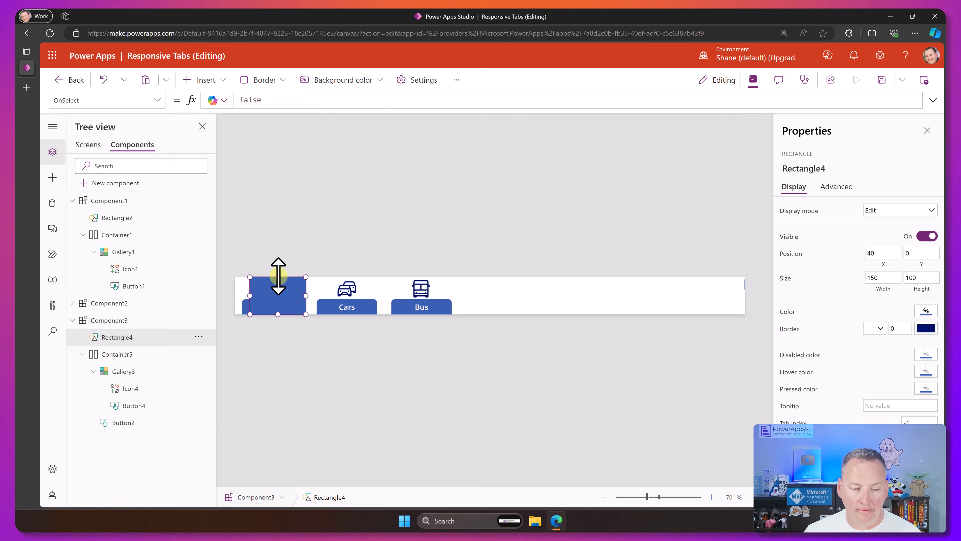
{"action": "left_click_drag", "start_coordinate": [277, 277], "coordinate": [270, 306]}
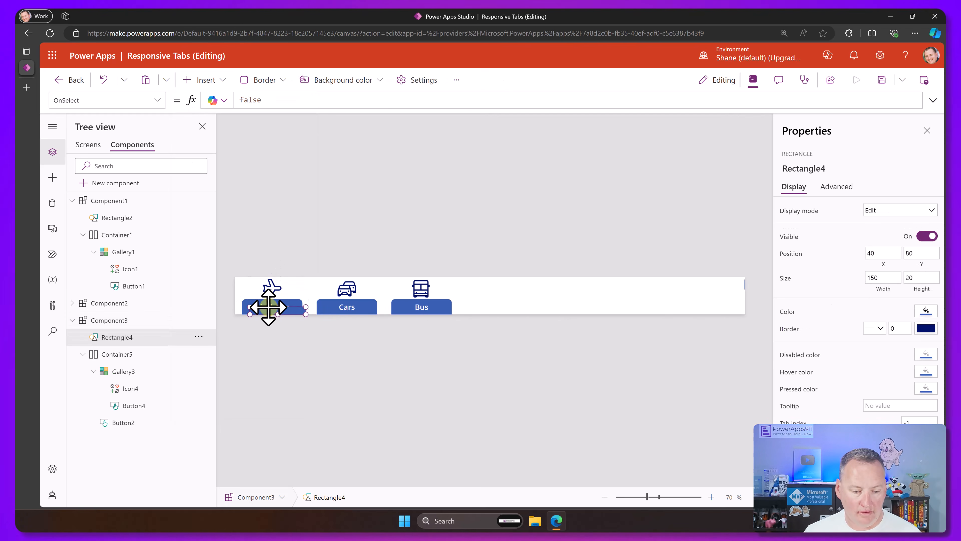
{"action": "left_click", "coordinate": [916, 277]}
{"action": "key", "text": "Return"}
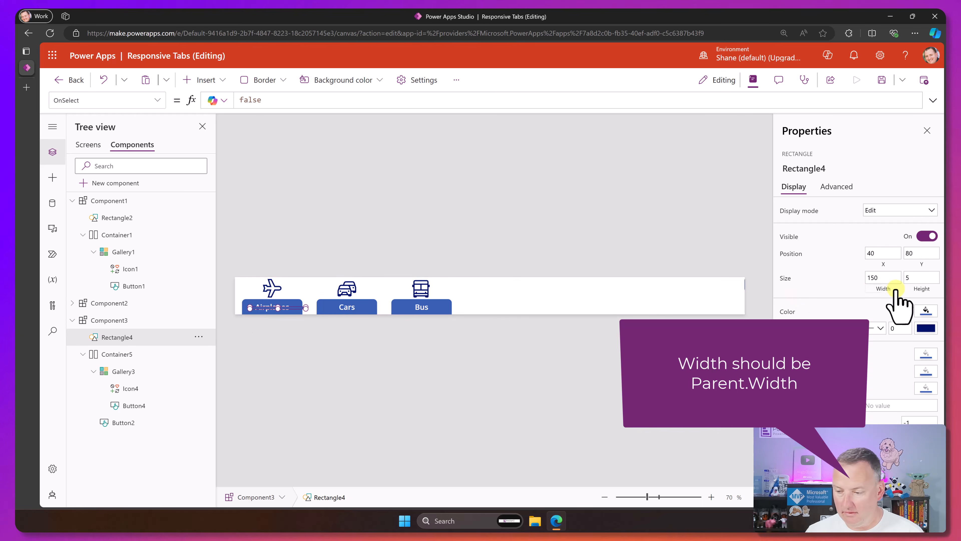
Set the width of Component3's new rectangle to 1366 and its X position to 0
{"action": "left_click", "coordinate": [884, 277]}
{"action": "type", "text": "1366"}
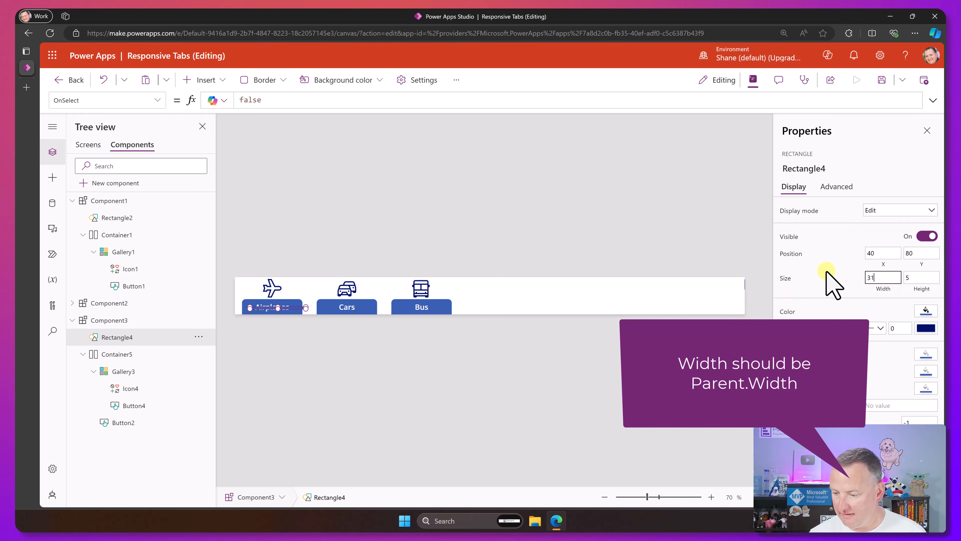
{"action": "left_click", "coordinate": [870, 252]}
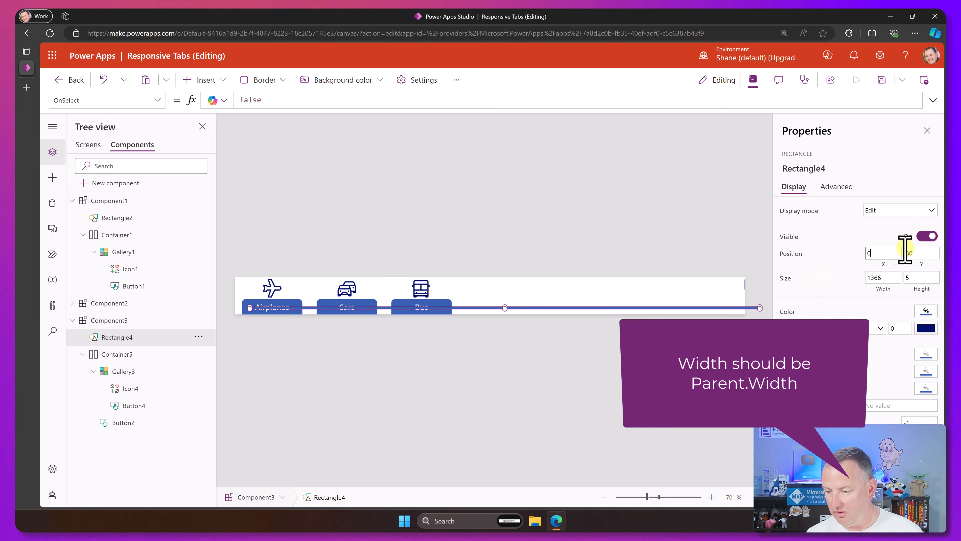
Set the Y property of Component3's rectangle to Parent.Height - Self.Height + 5
{"action": "left_click", "coordinate": [923, 253]}
{"action": "left_click_drag", "start_coordinate": [923, 253], "coordinate": [898, 254]}
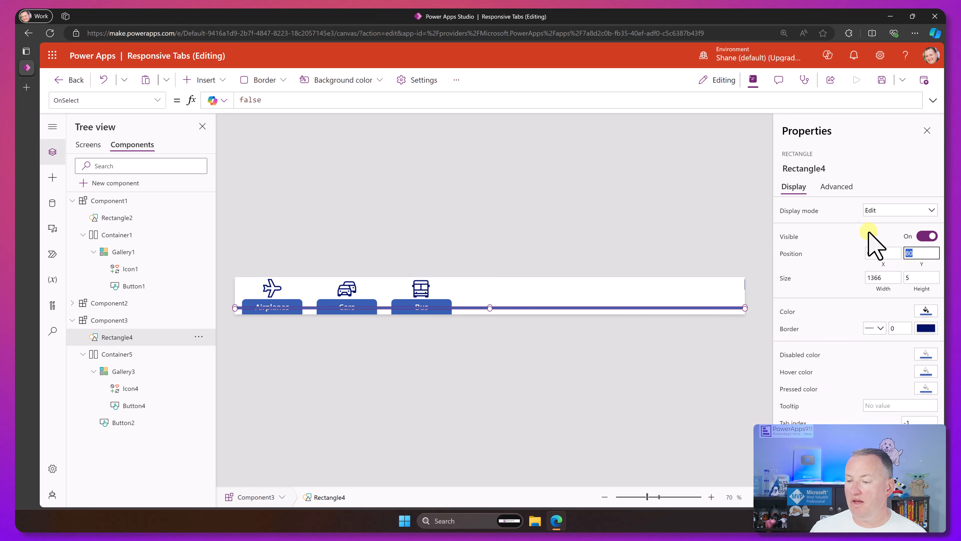
{"action": "left_click", "coordinate": [922, 266]}
{"action": "left_click_drag", "start_coordinate": [258, 101], "coordinate": [212, 98]}
{"action": "type", "text": "Parent.Height"}
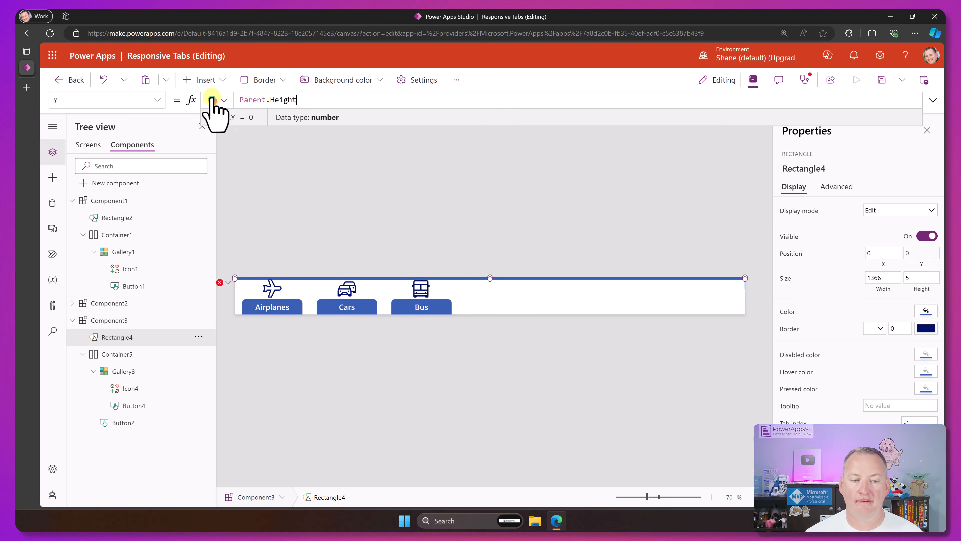
{"action": "type", "text": " - Self.Height"}
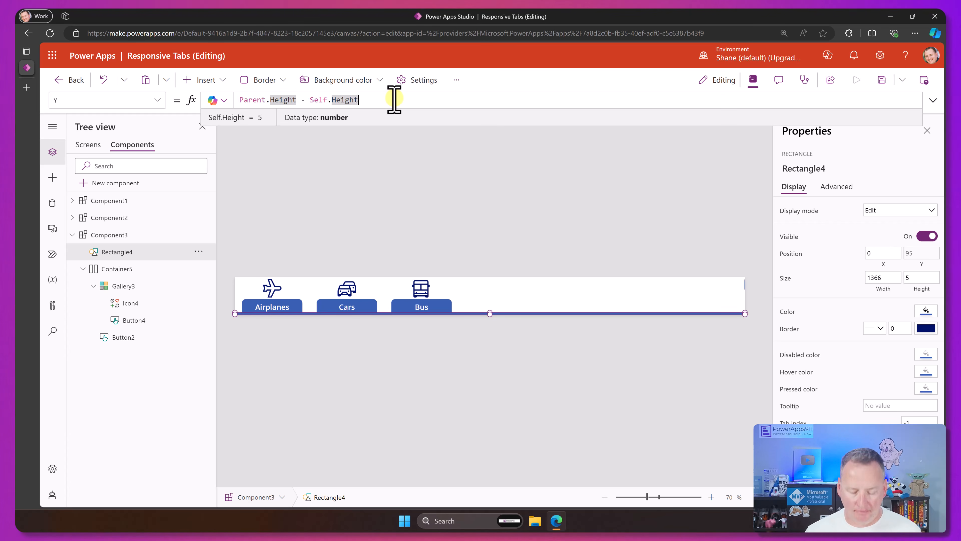
{"action": "type", "text": " + 3"}
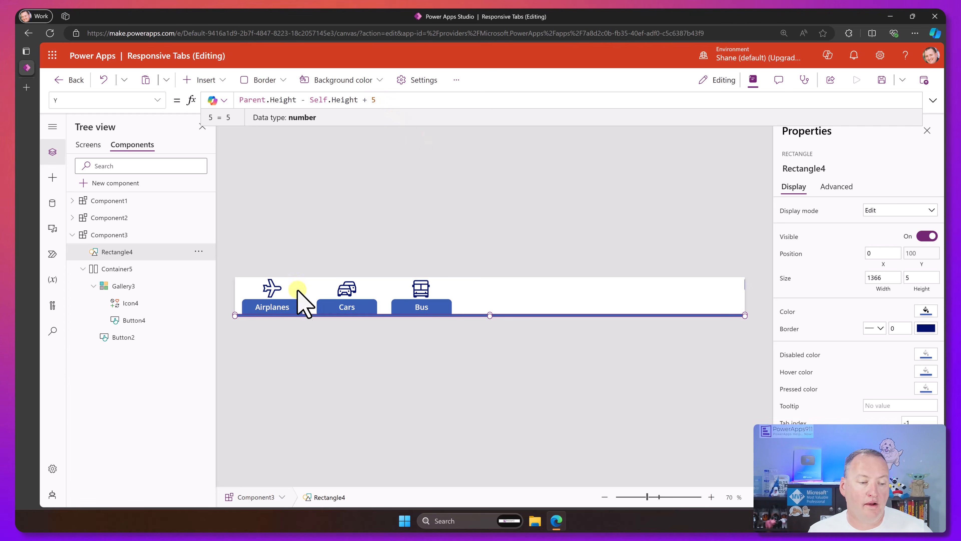
Preview Screen2 at phone size to check how the tabs join the bar and respond to hovering
{"action": "left_click", "coordinate": [89, 145]}
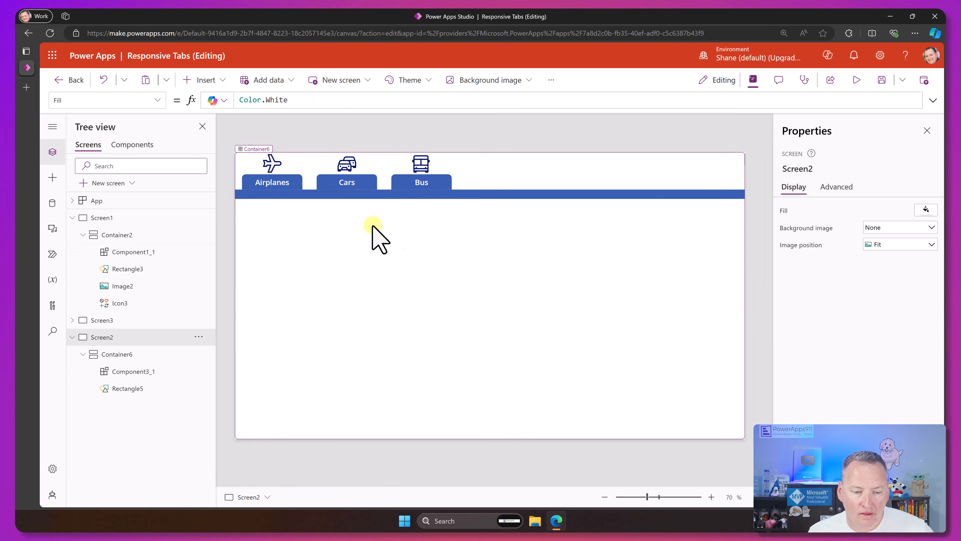
{"action": "left_click", "coordinate": [856, 79]}
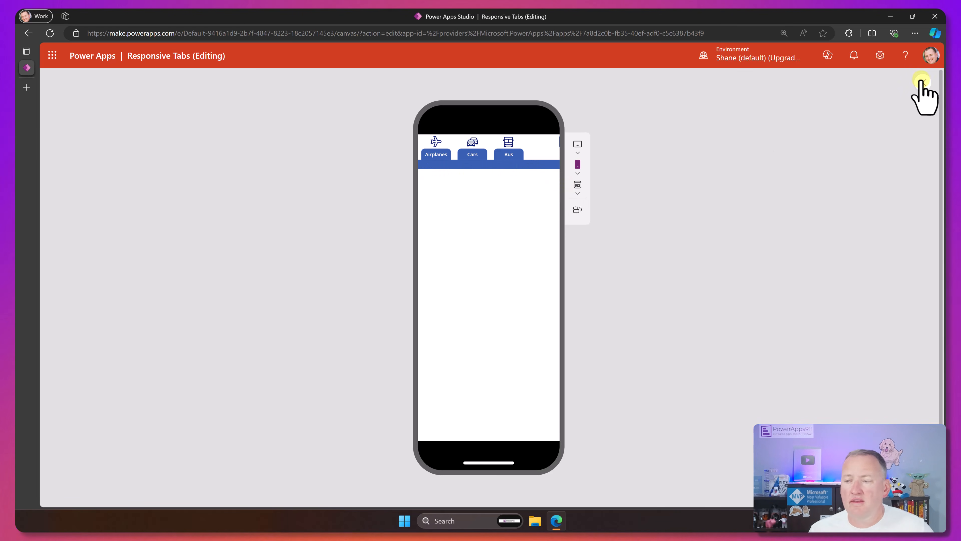
{"action": "key", "text": "Escape"}
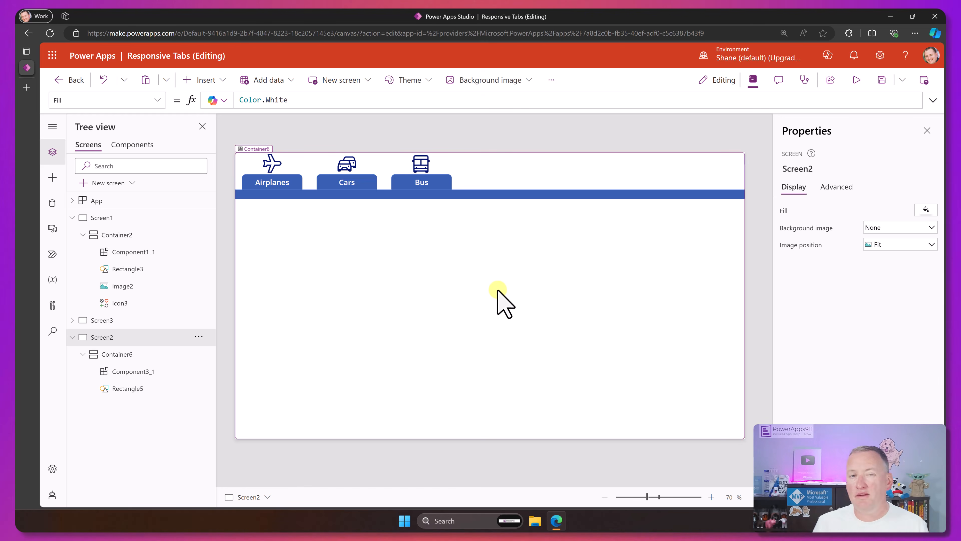
{"action": "left_click", "coordinate": [110, 353]}
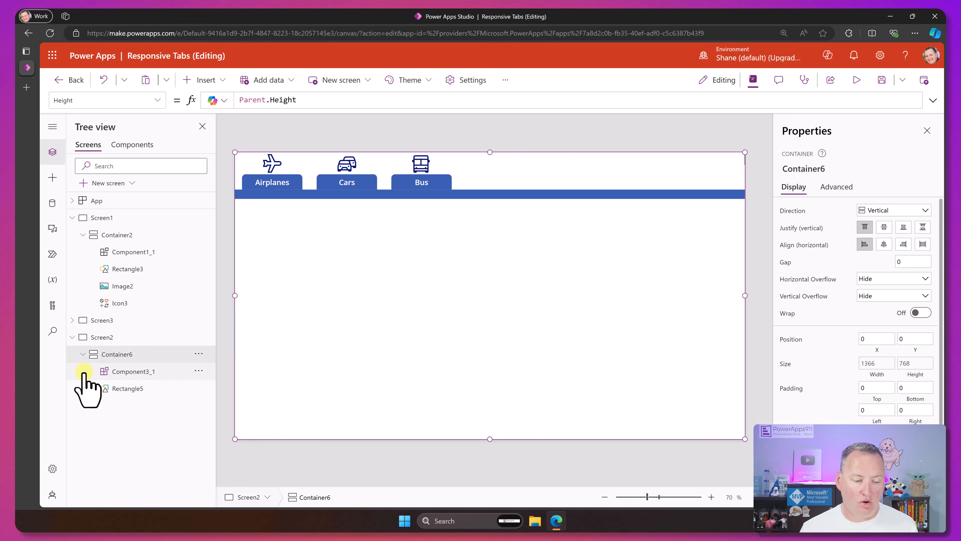
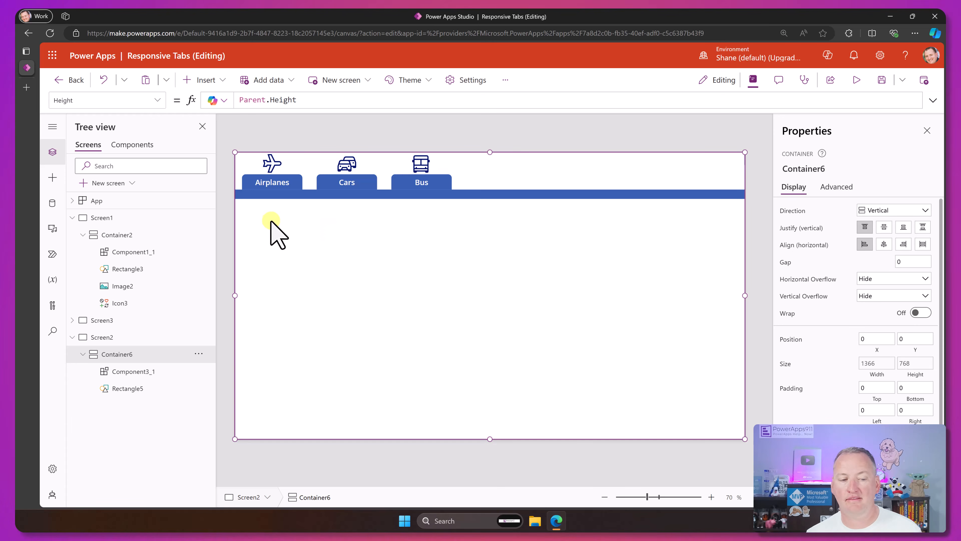
{"action": "left_click", "coordinate": [856, 79]}
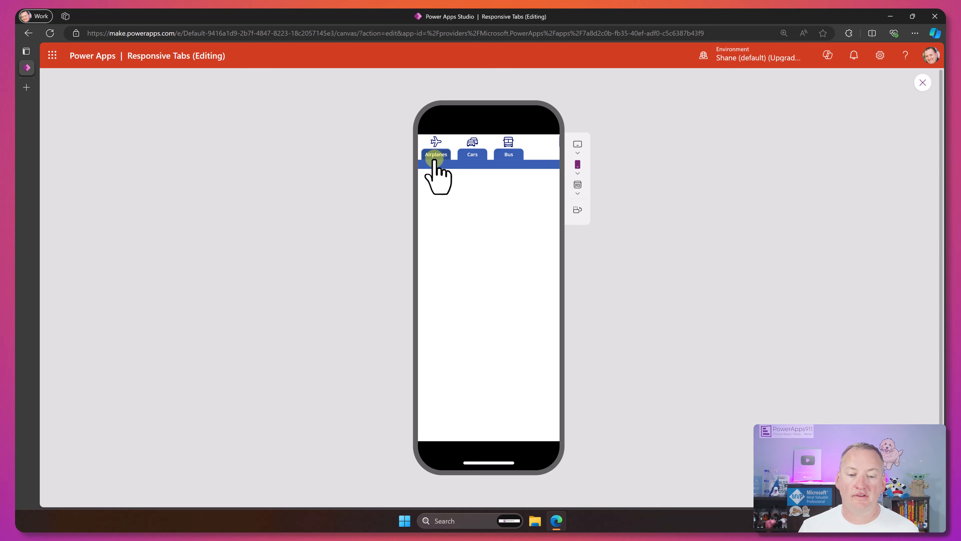
{"action": "left_click", "coordinate": [923, 82]}
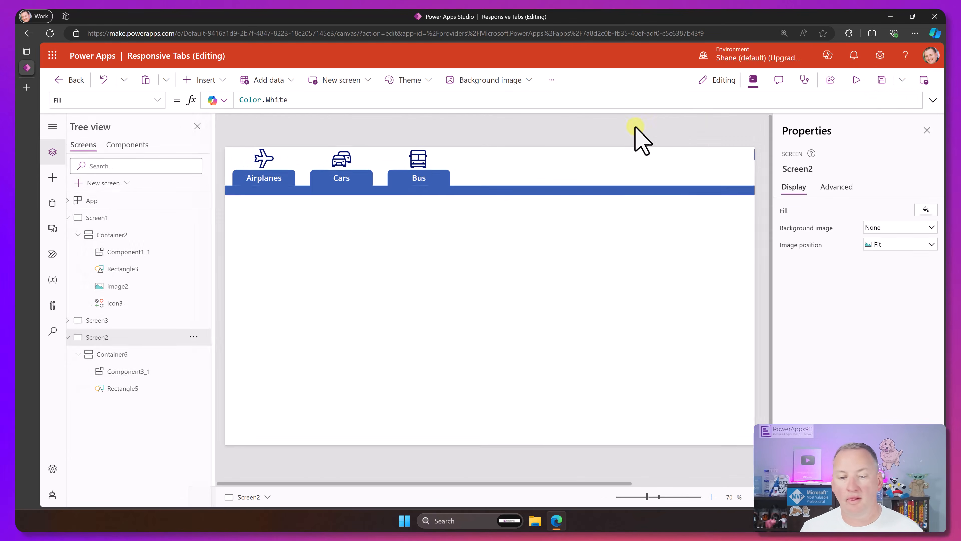
Set the HoverBorderColor property of the tab button in Component3's gallery to Self.HoverFill
{"action": "left_click", "coordinate": [140, 145]}
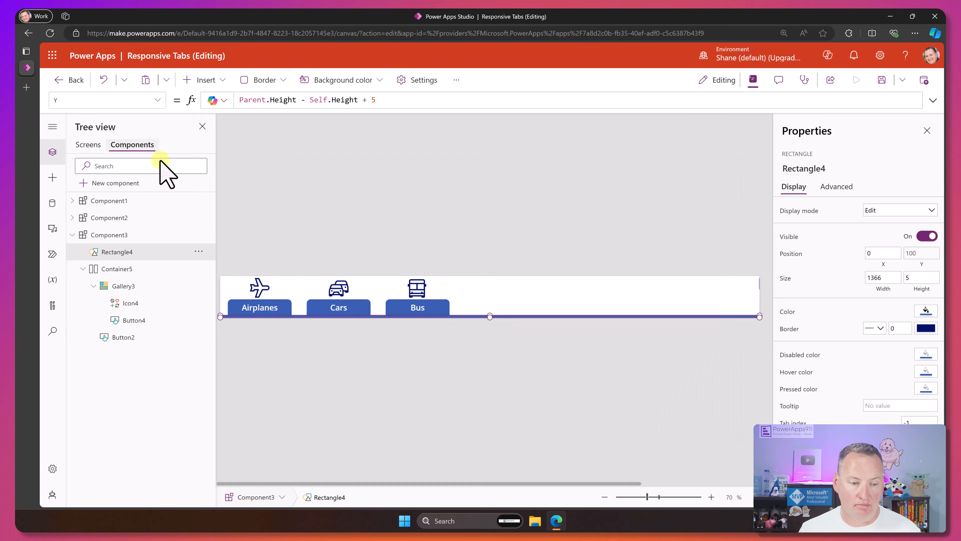
{"action": "left_click", "coordinate": [293, 307]}
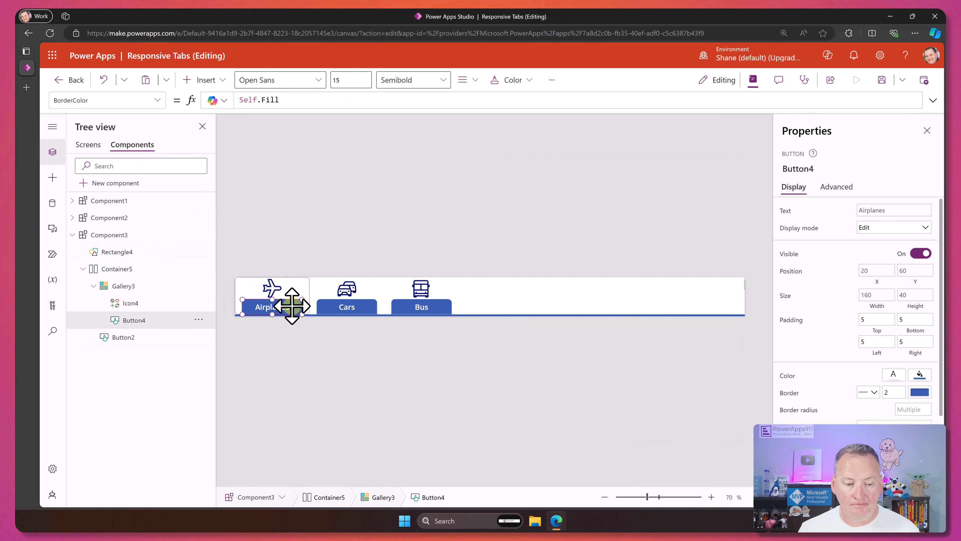
{"action": "left_click", "coordinate": [156, 101]}
{"action": "scroll", "coordinate": [129, 228], "scroll_direction": "down", "scroll_amount": 5}
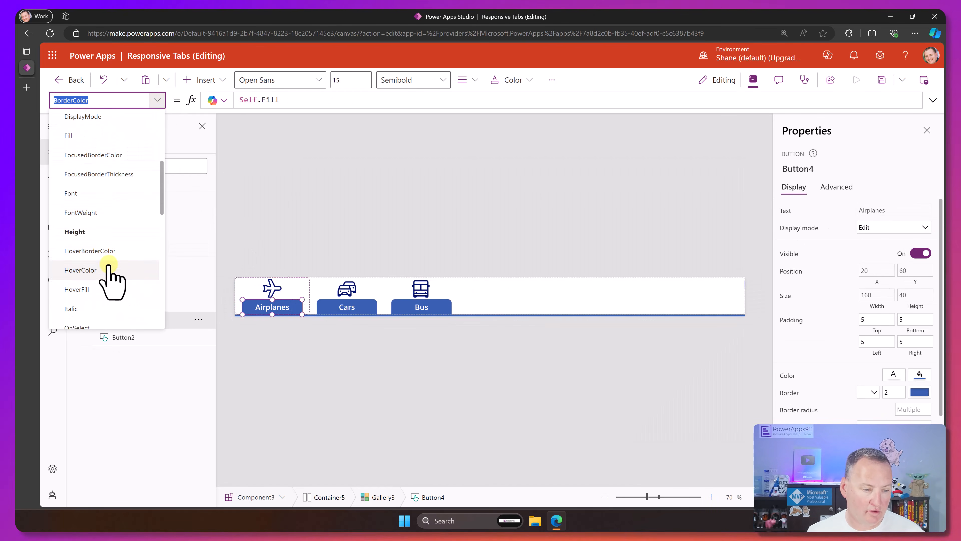
{"action": "left_click", "coordinate": [112, 251]}
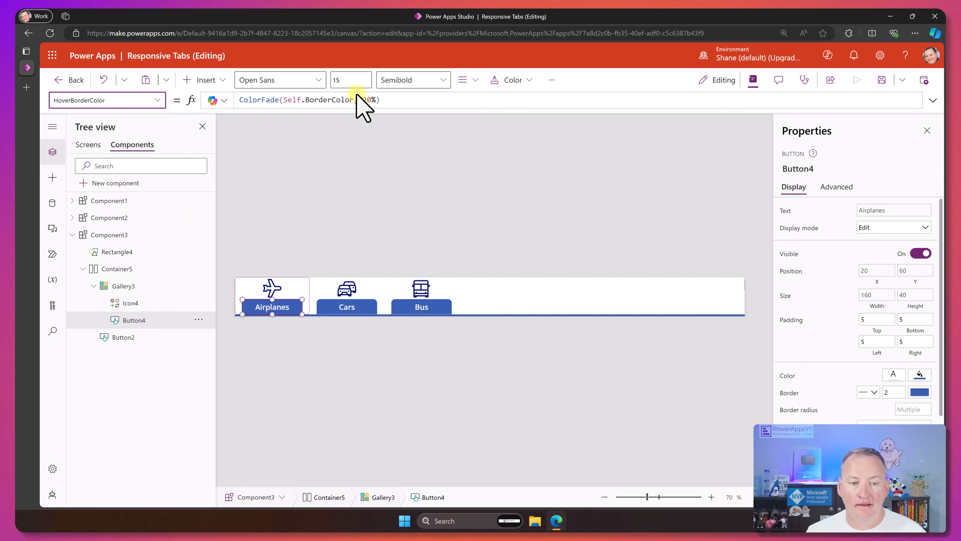
{"action": "left_click", "coordinate": [393, 99]}
{"action": "key", "text": "ctrl+a"}
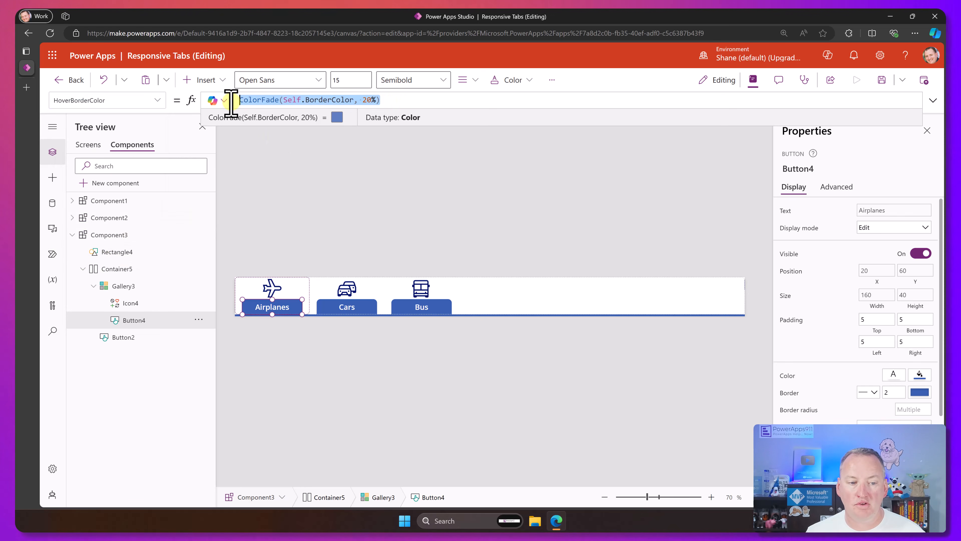
{"action": "type", "text": "Self.ho"}
{"action": "key", "text": "Tab"}
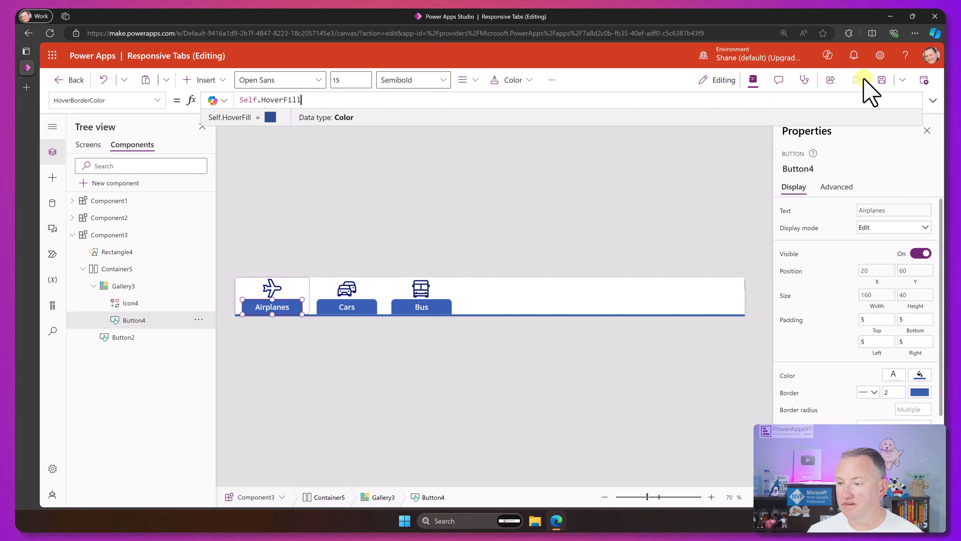
Preview Screen2 at phone size to check the tabs' hover border, and return to editing
{"action": "left_click", "coordinate": [89, 144]}
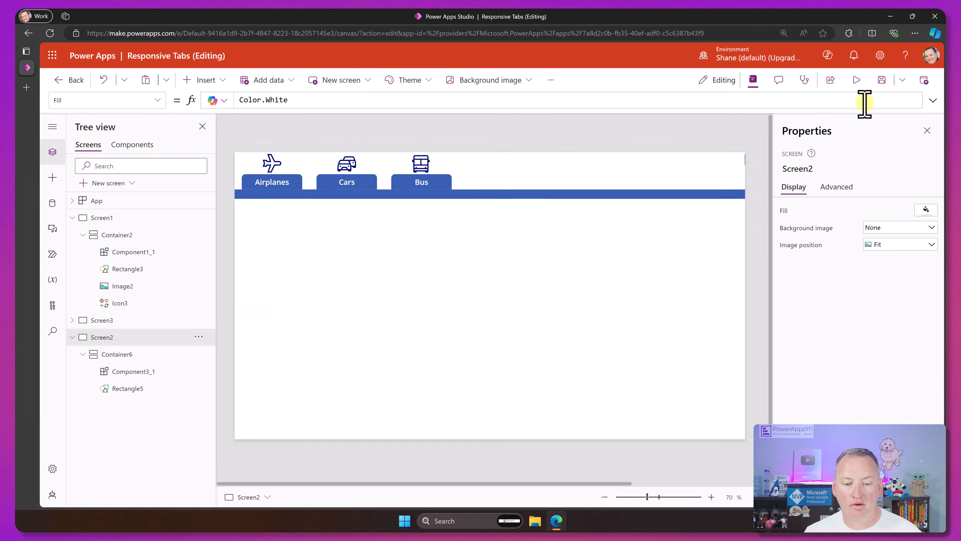
{"action": "left_click", "coordinate": [856, 79]}
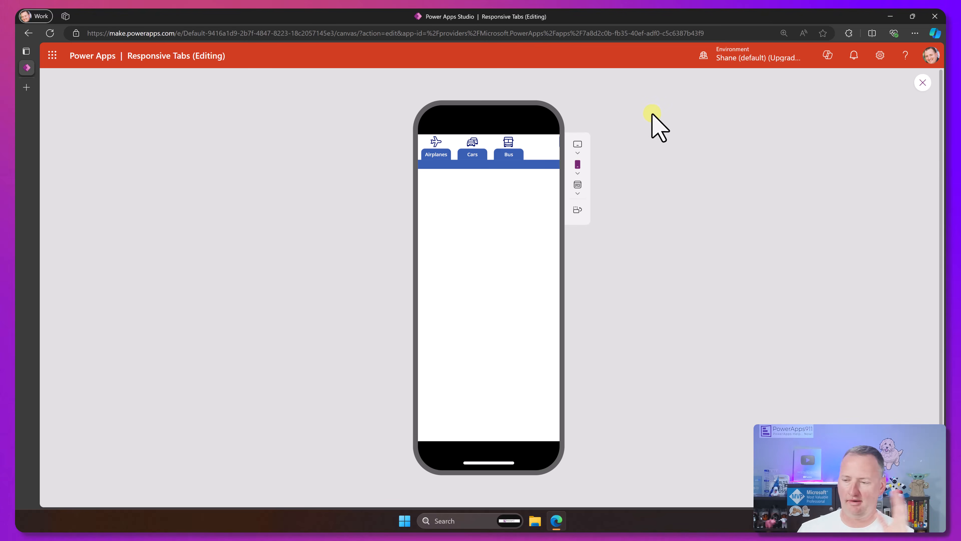
{"action": "left_click", "coordinate": [922, 82]}
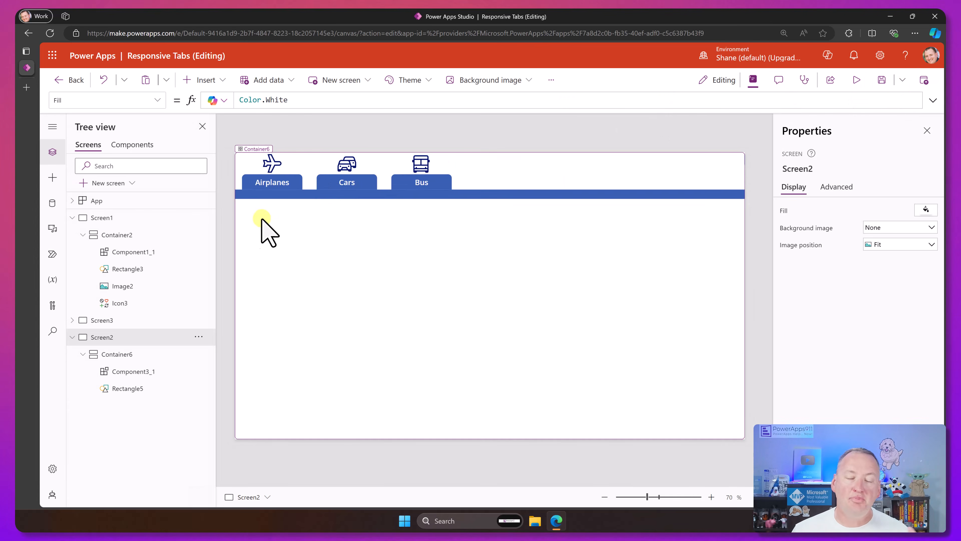
{"action": "double_click", "coordinate": [273, 199]}
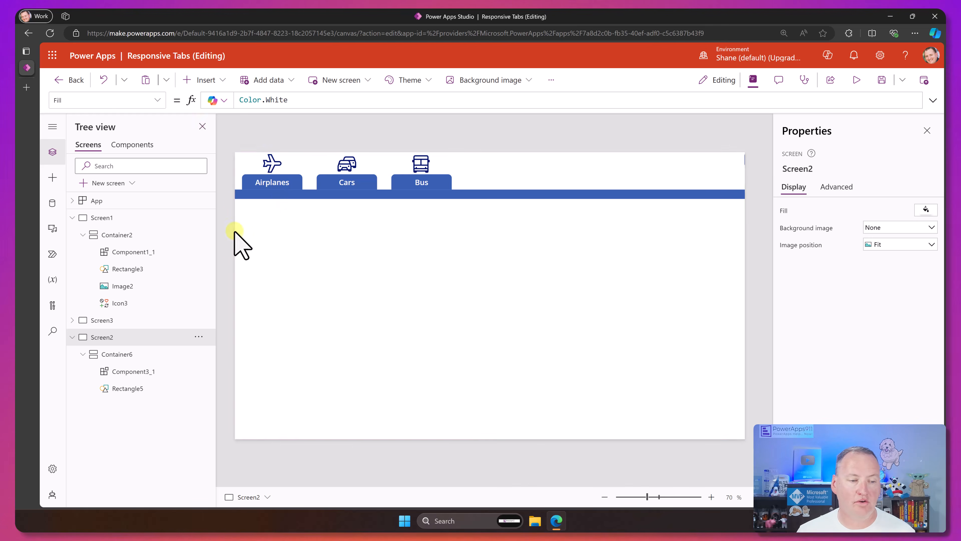
Set the OnSelect property of Component3's tab button to Set(varATab, Self.Text) and review the component's app scope access
{"action": "left_click", "coordinate": [285, 296]}
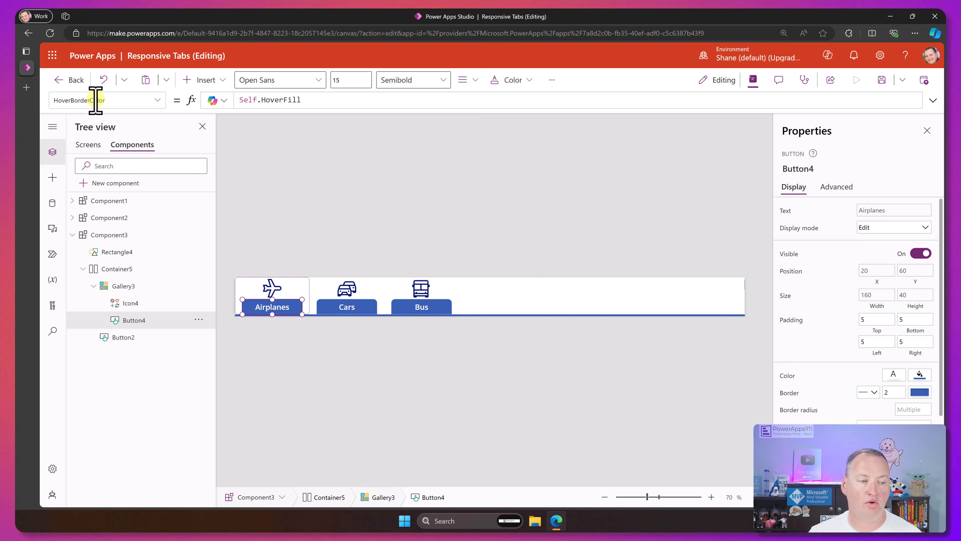
{"action": "left_click", "coordinate": [157, 100]}
{"action": "scroll", "coordinate": [114, 216], "scroll_direction": "down", "scroll_amount": 10}
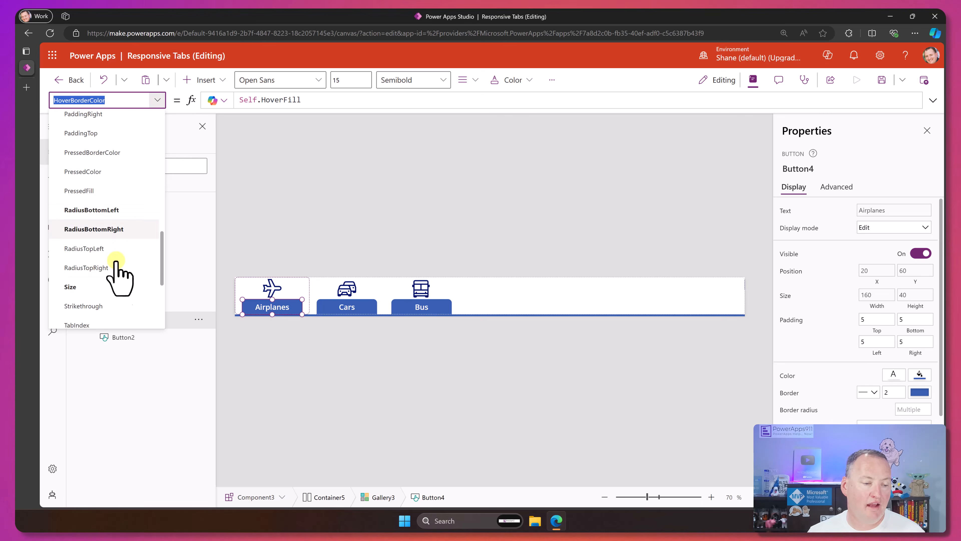
{"action": "scroll", "coordinate": [106, 276], "scroll_direction": "down", "scroll_amount": 1}
{"action": "scroll", "coordinate": [97, 242], "scroll_direction": "up", "scroll_amount": 5}
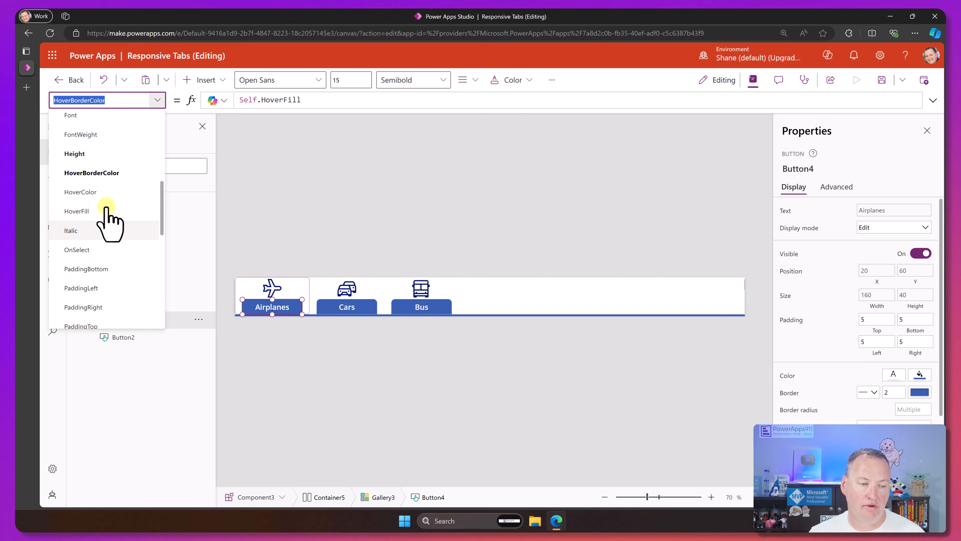
{"action": "left_click", "coordinate": [93, 250]}
{"action": "left_click_drag", "start_coordinate": [321, 100], "coordinate": [209, 104]}
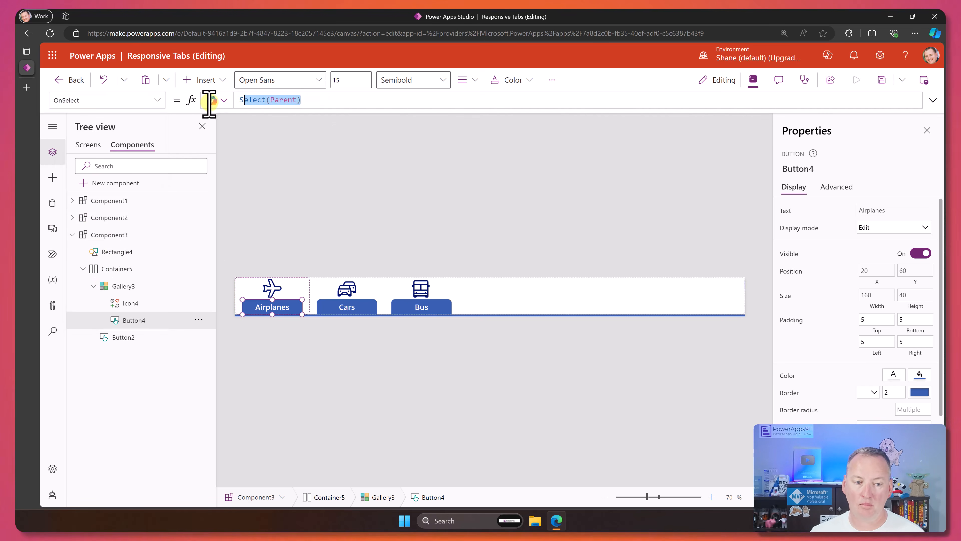
{"action": "type", "text": "et(varATab, Self.Text)"}
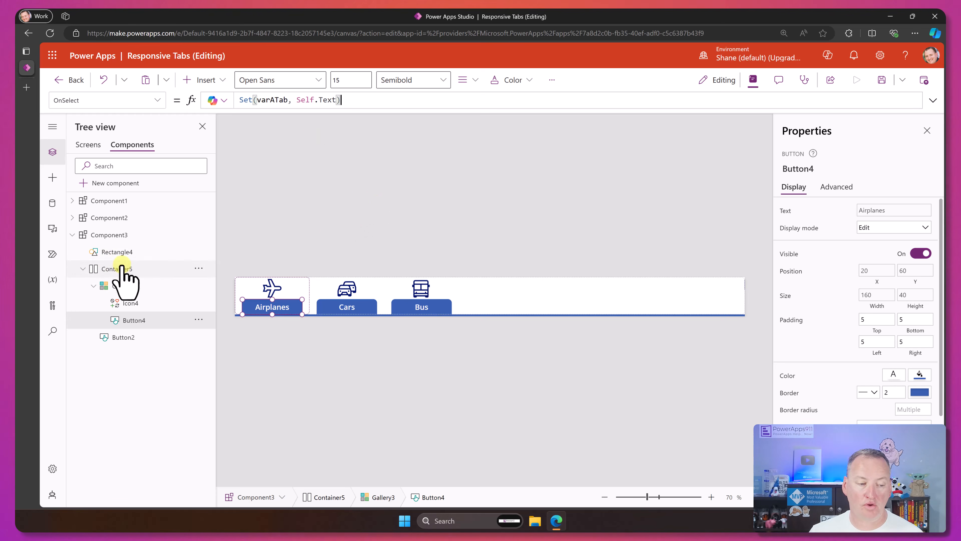
{"action": "left_click", "coordinate": [122, 234]}
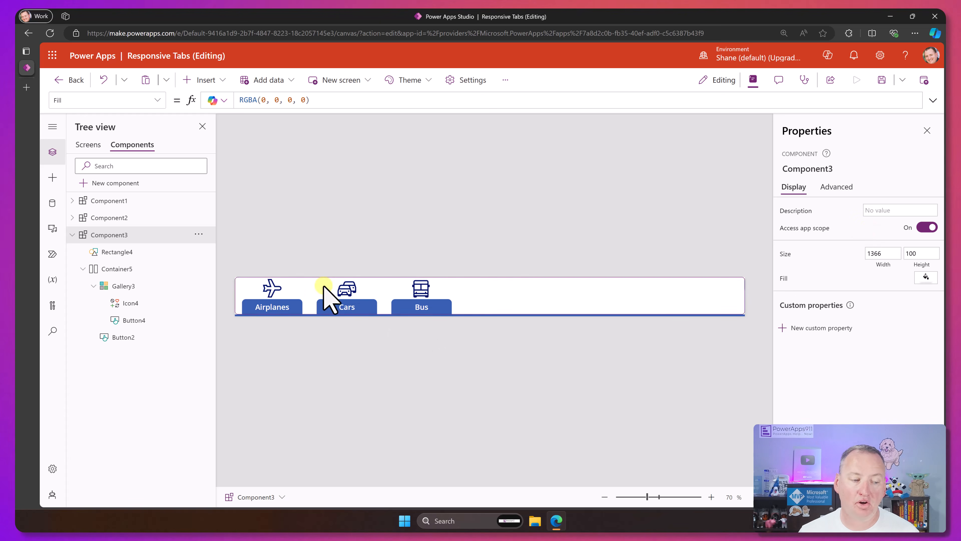
Insert a text label into Container6 on Screen2 and set its Text property to varATab
{"action": "left_click", "coordinate": [88, 145]}
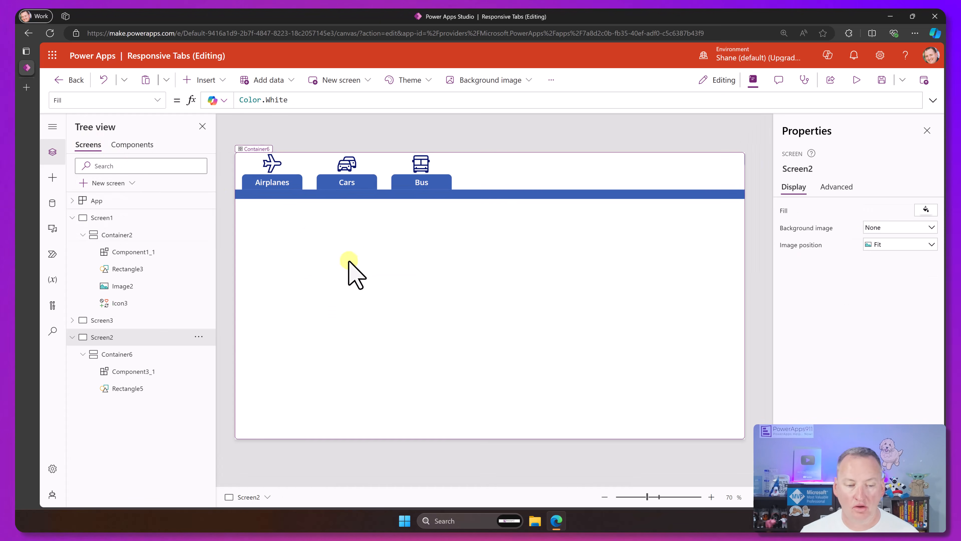
{"action": "left_click", "coordinate": [303, 284]}
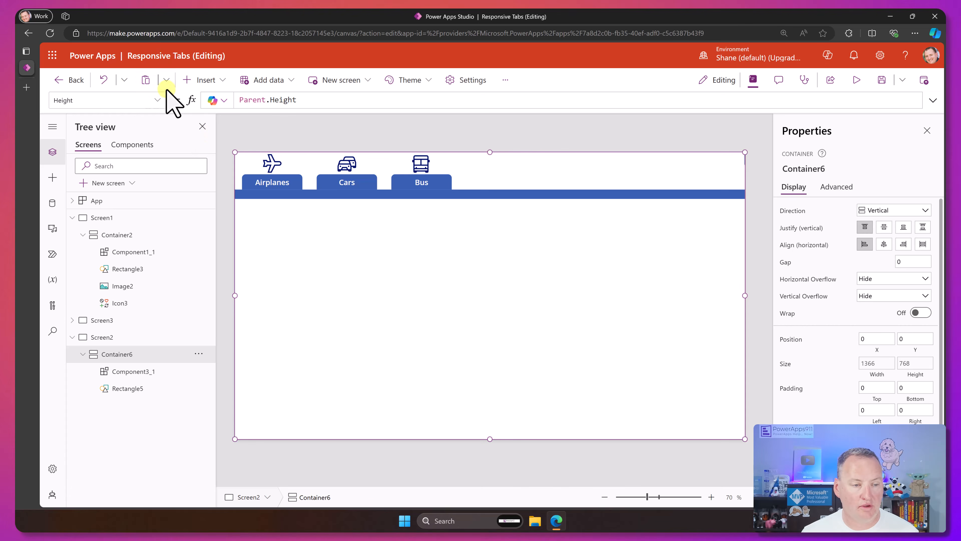
{"action": "left_click", "coordinate": [204, 80]}
{"action": "left_click", "coordinate": [233, 146]}
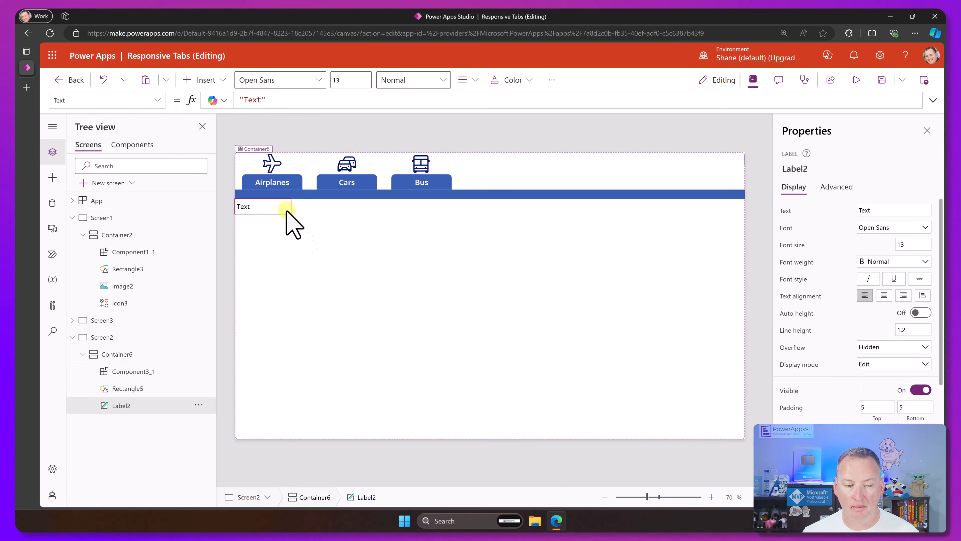
{"action": "type", "text": "varATab"}
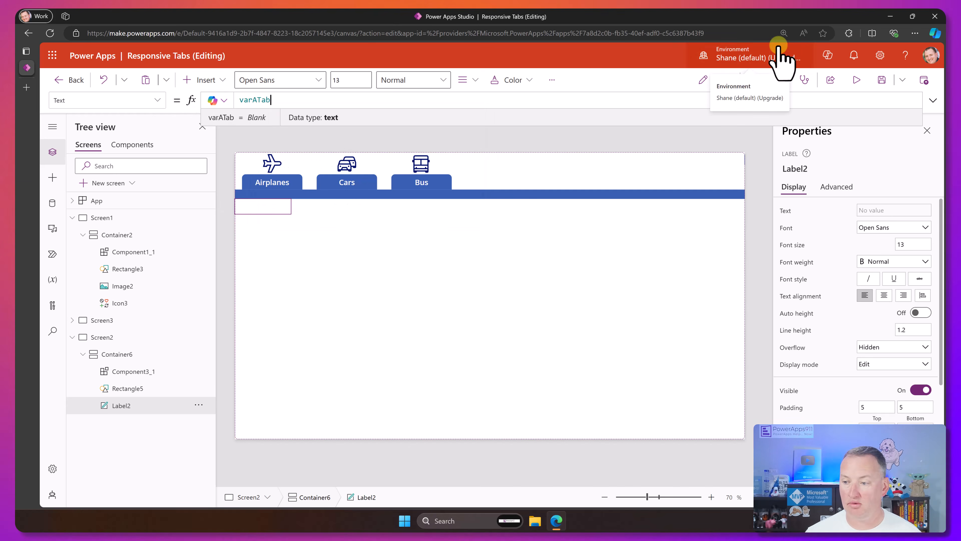
Preview Screen2 and select the Cars, Airplanes and Bus tabs to test the label's response
{"action": "left_click", "coordinate": [856, 79]}
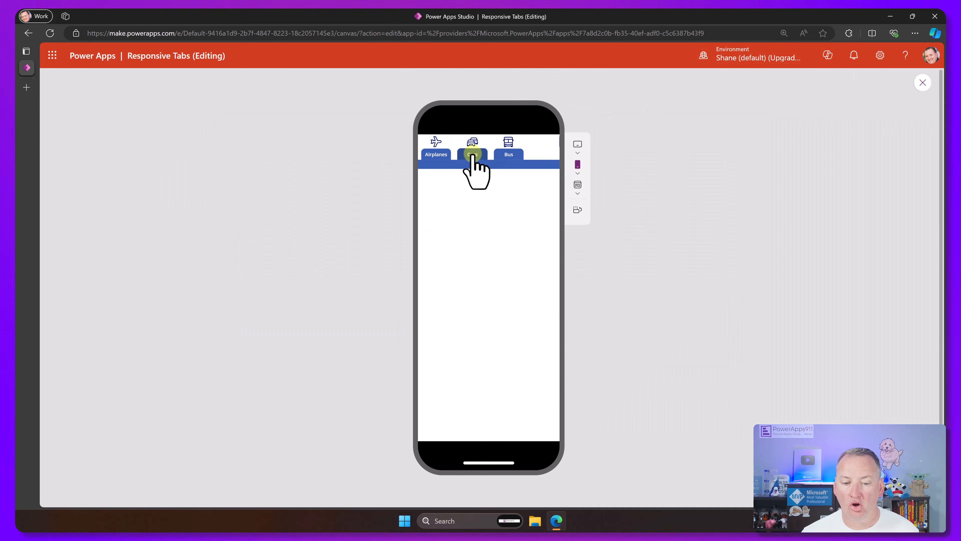
{"action": "left_click", "coordinate": [473, 153]}
{"action": "left_click", "coordinate": [439, 155]}
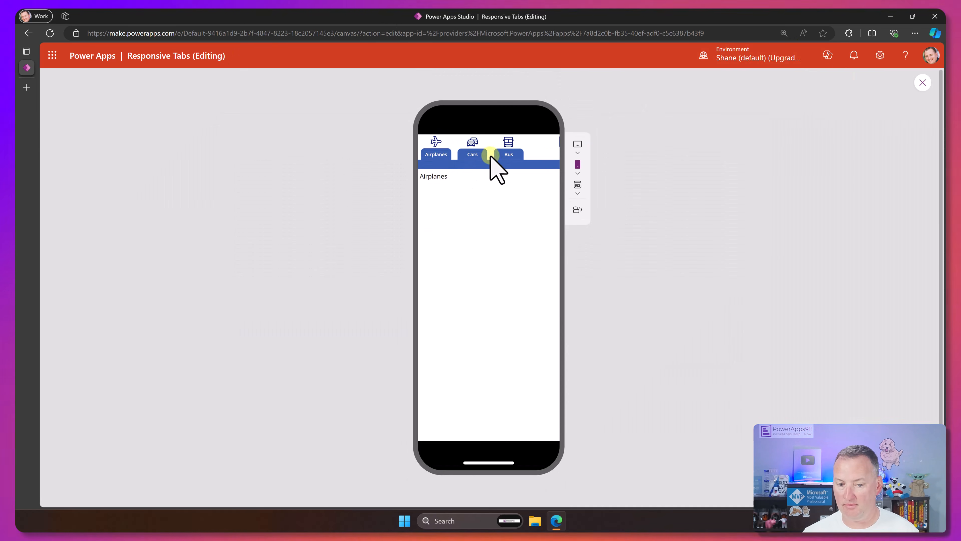
{"action": "left_click", "coordinate": [510, 155]}
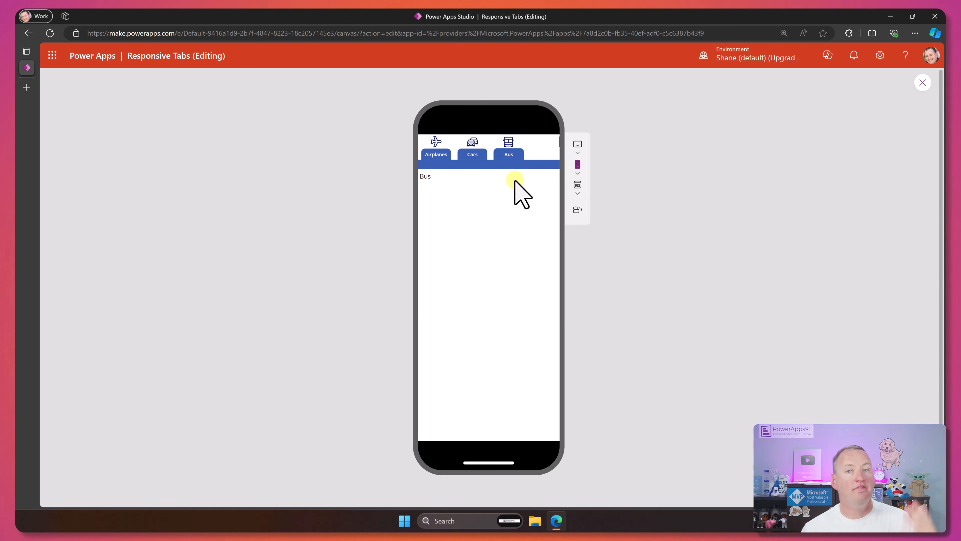
{"action": "left_click", "coordinate": [923, 82]}
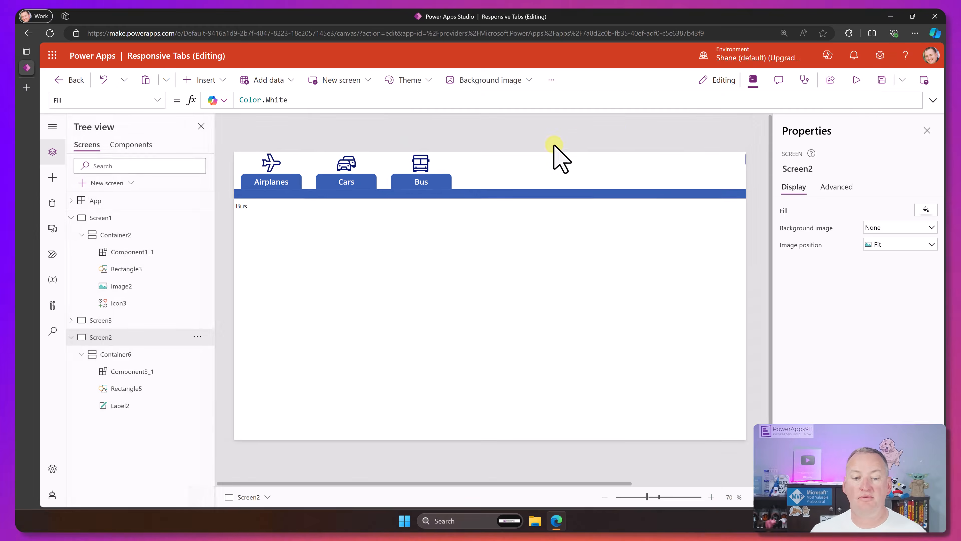
Set the DisplayMode property of Component3's tab button to If(varATab = Self.Text,DisplayMode.Disabled, DisplayMode.Edit)
{"action": "left_click", "coordinate": [142, 151]}
{"action": "left_click", "coordinate": [287, 305]}
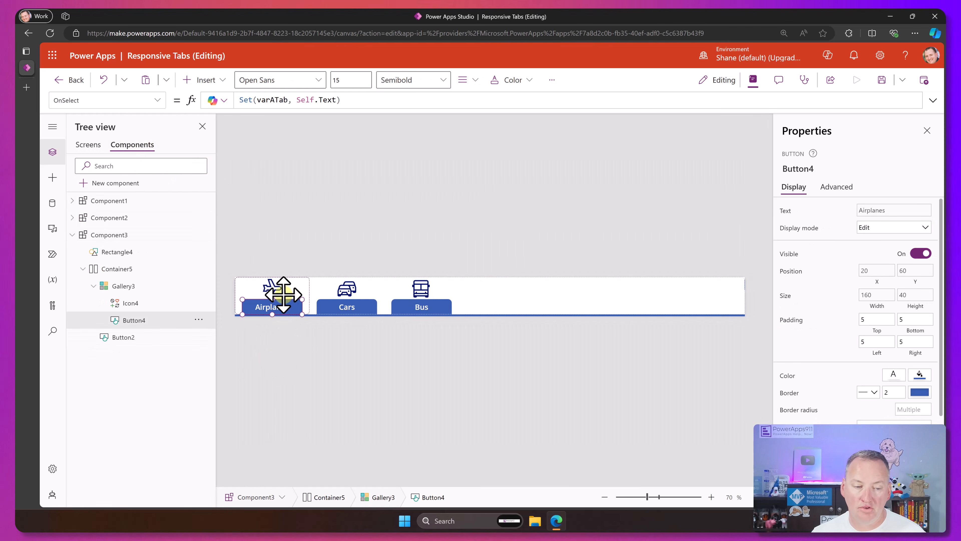
{"action": "left_click", "coordinate": [156, 100]}
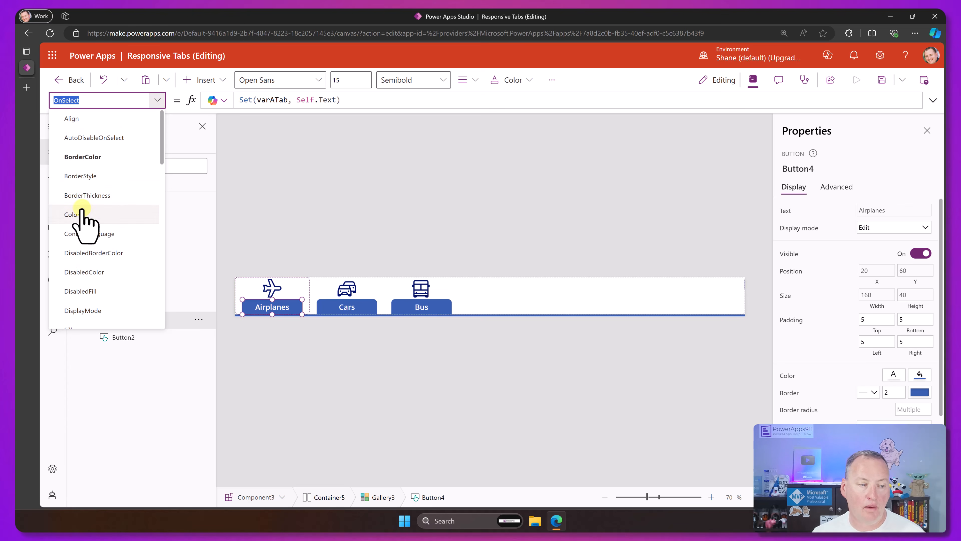
{"action": "scroll", "coordinate": [86, 239], "scroll_direction": "down", "scroll_amount": 1}
{"action": "left_click", "coordinate": [83, 262]}
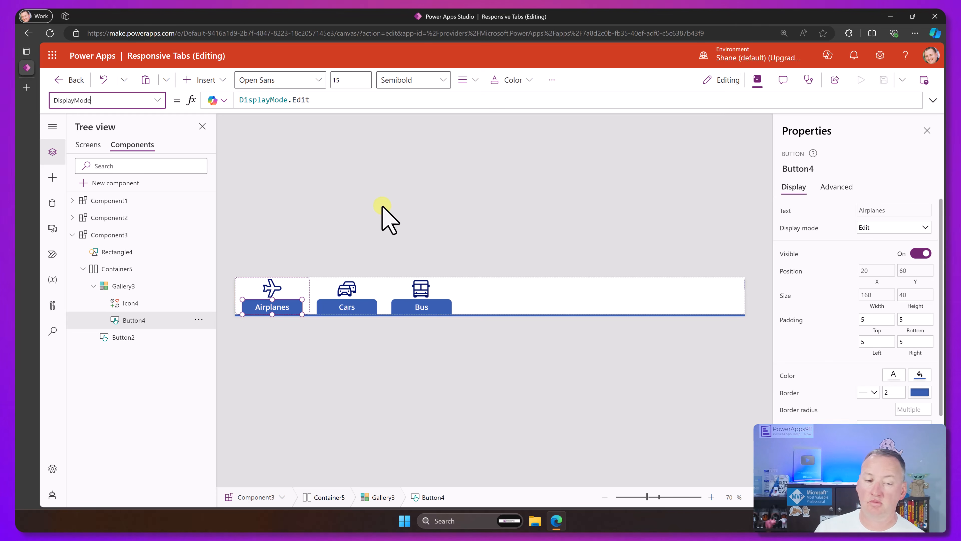
{"action": "left_click", "coordinate": [336, 101]}
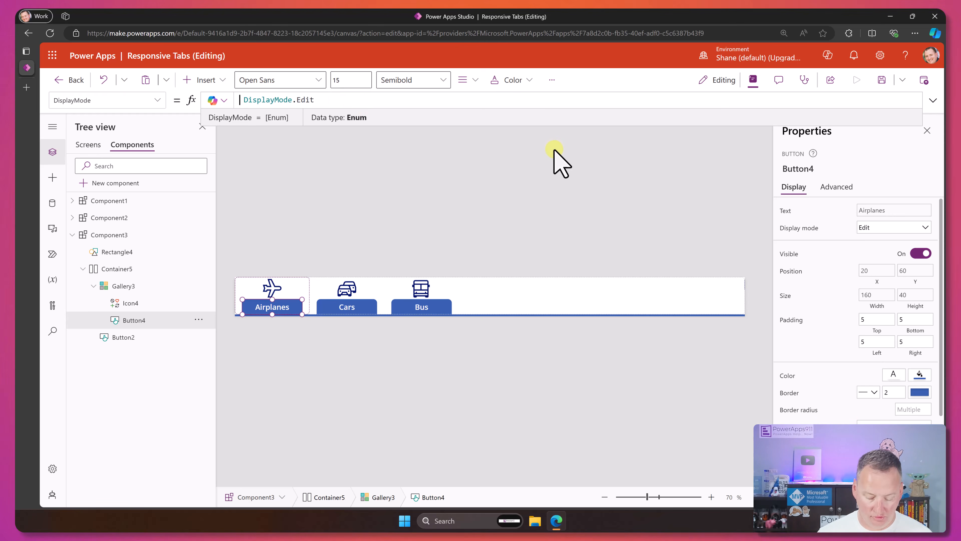
{"action": "type", "text": "If(varATab = "}
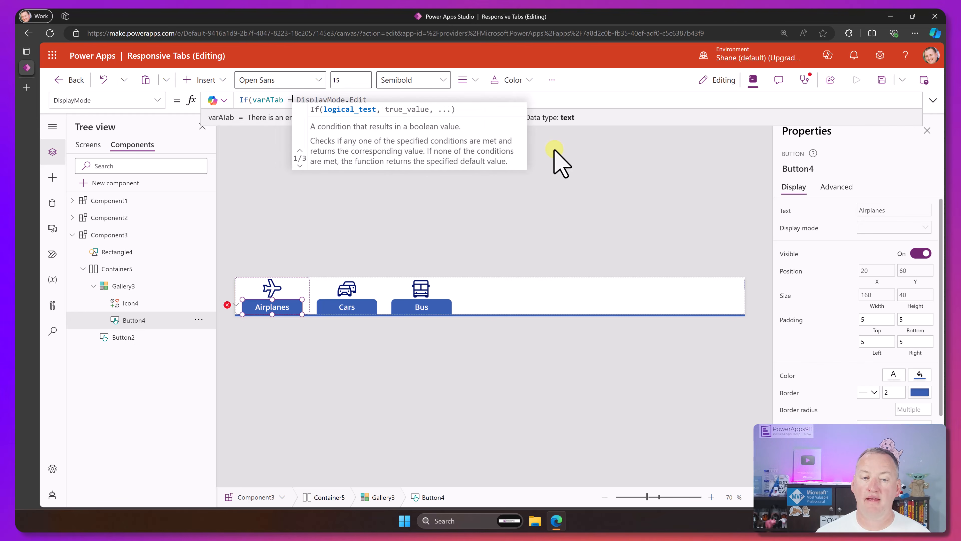
{"action": "type", "text": "Self.Text "}
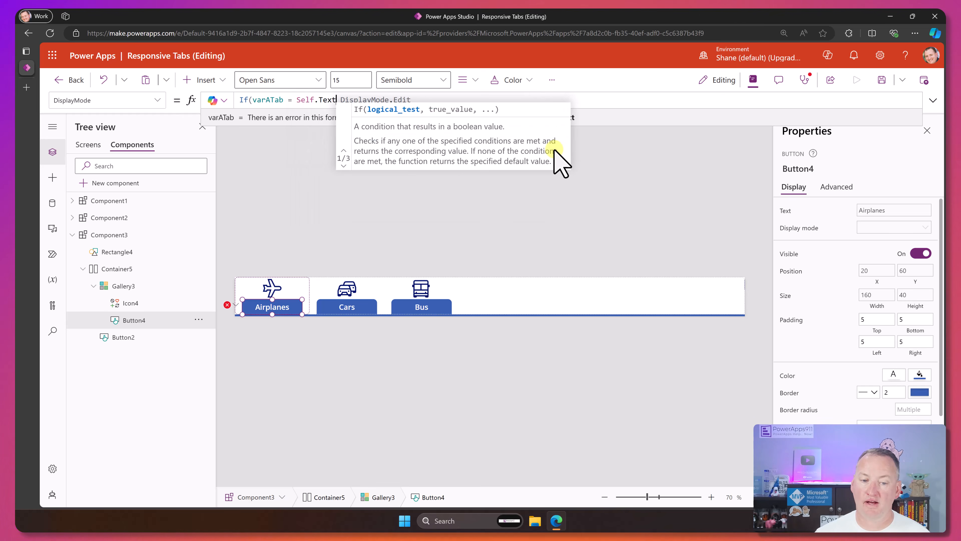
{"action": "type", "text": ","}
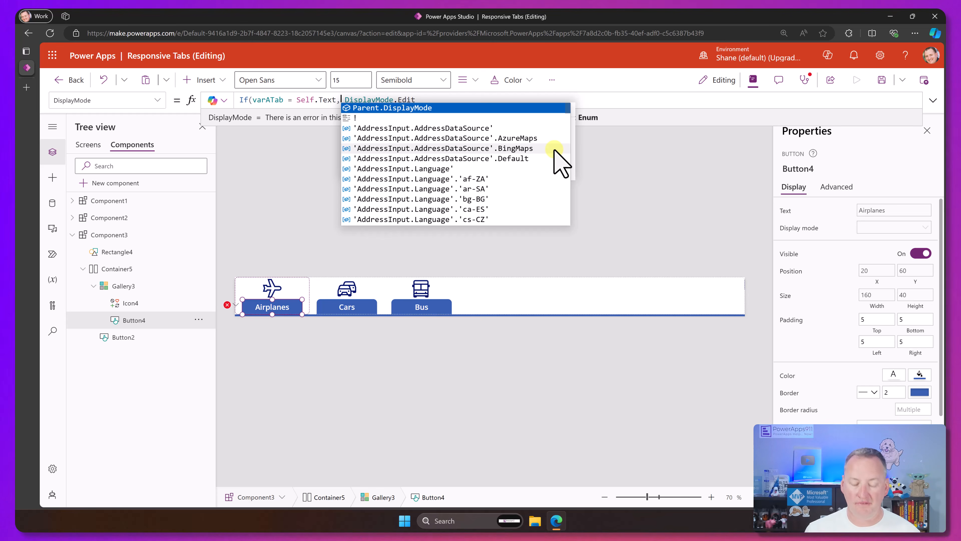
{"action": "type", "text": "DisplayMode.Disabled"}
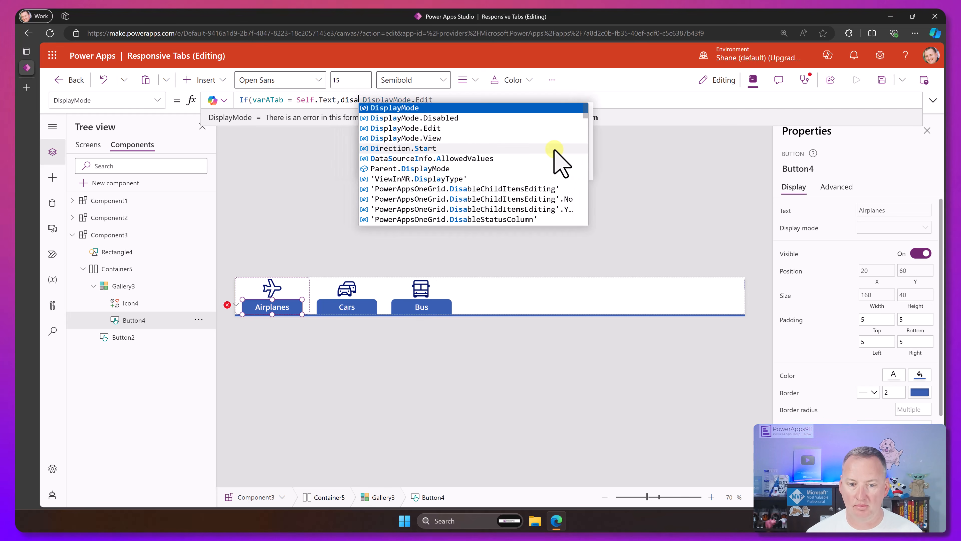
{"action": "type", "text": ", DisplayMode.Edit)"}
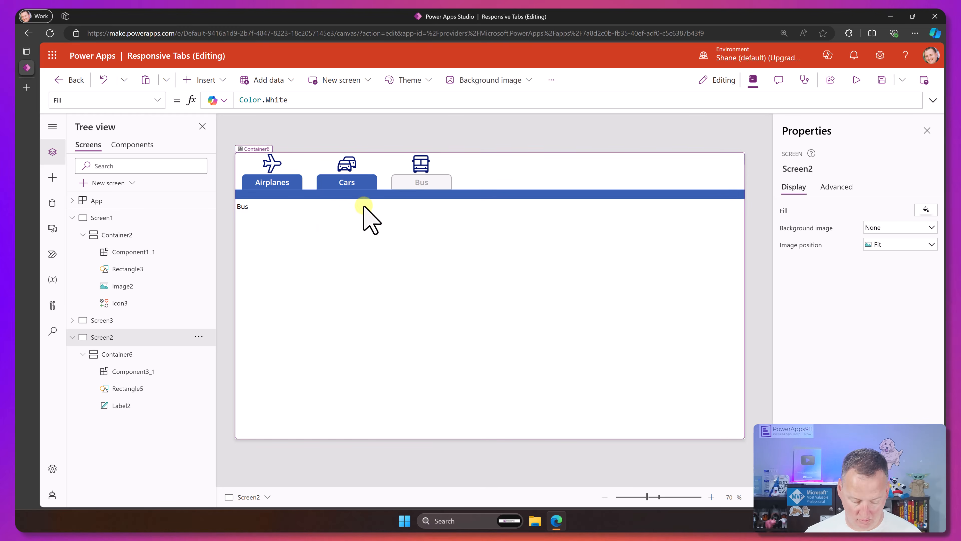
Test switching tabs on Screen2 to check the selected tab's disabled look, and return to Component3
{"action": "left_click", "coordinate": [422, 183]}
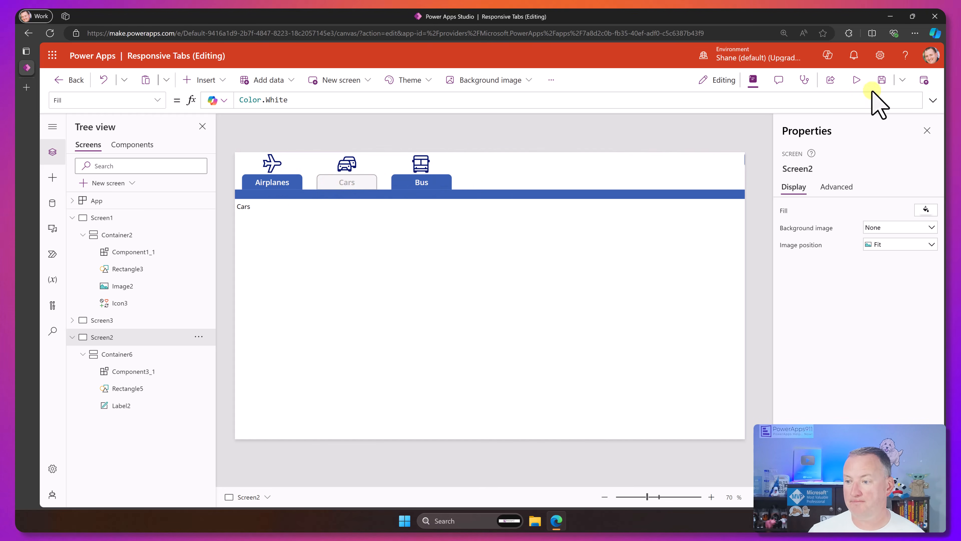
{"action": "left_click", "coordinate": [135, 145]}
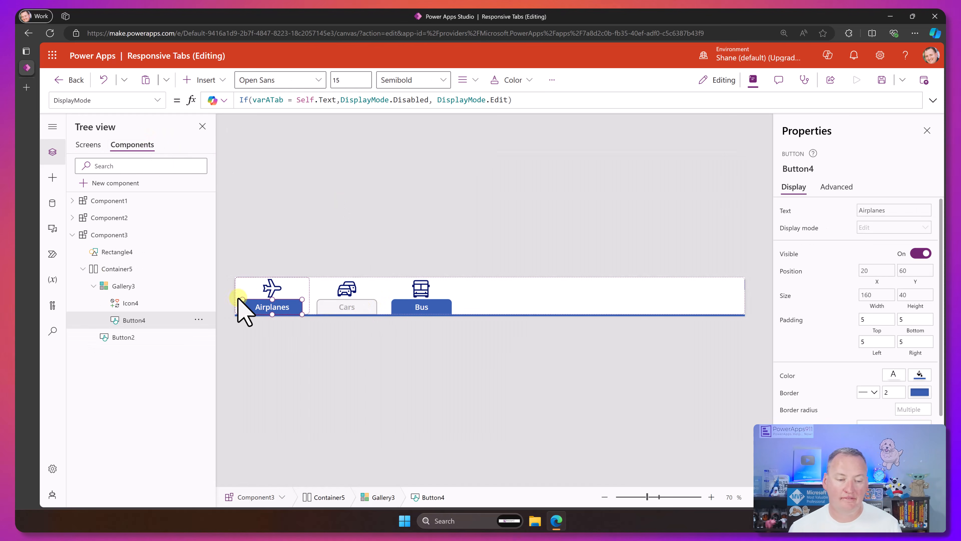
Set the DisabledColor property of Component3's tab button to Self.Fill
{"action": "left_click", "coordinate": [156, 101]}
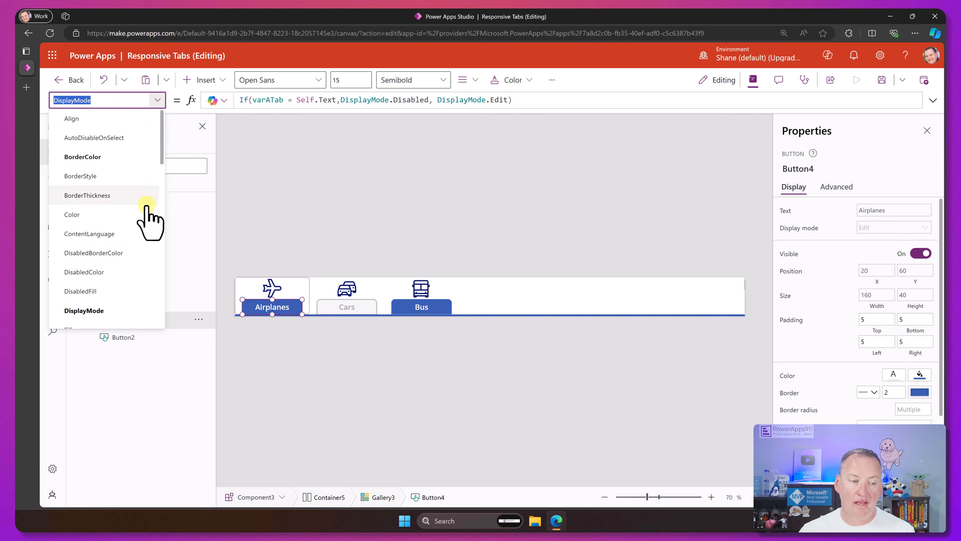
{"action": "scroll", "coordinate": [114, 239], "scroll_direction": "down", "scroll_amount": 1}
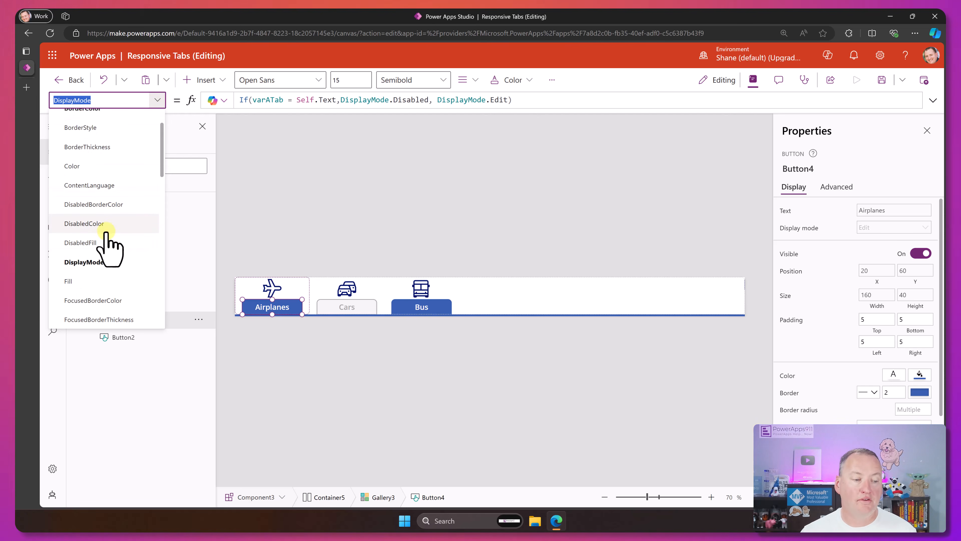
{"action": "left_click", "coordinate": [108, 220]}
{"action": "left_click", "coordinate": [236, 101]}
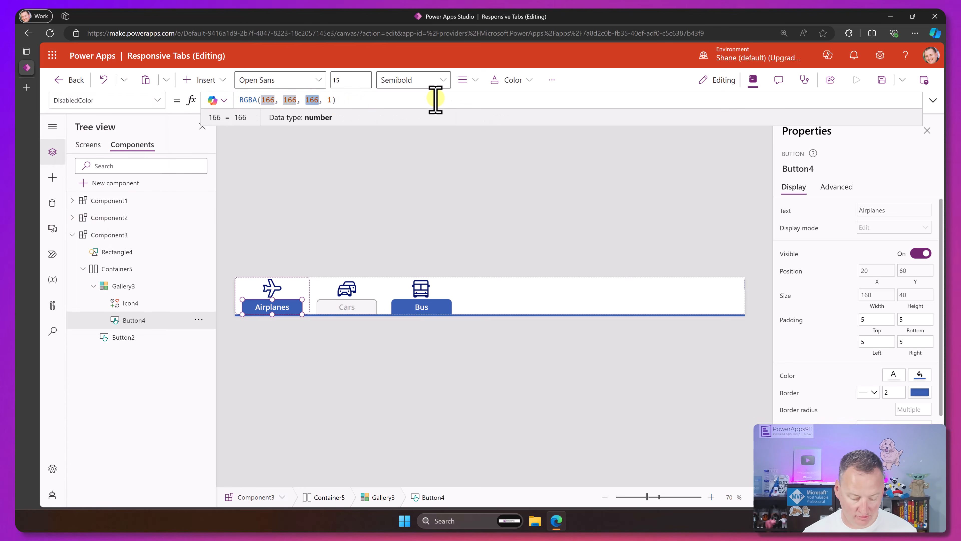
{"action": "type", "text": "Self.Fill"}
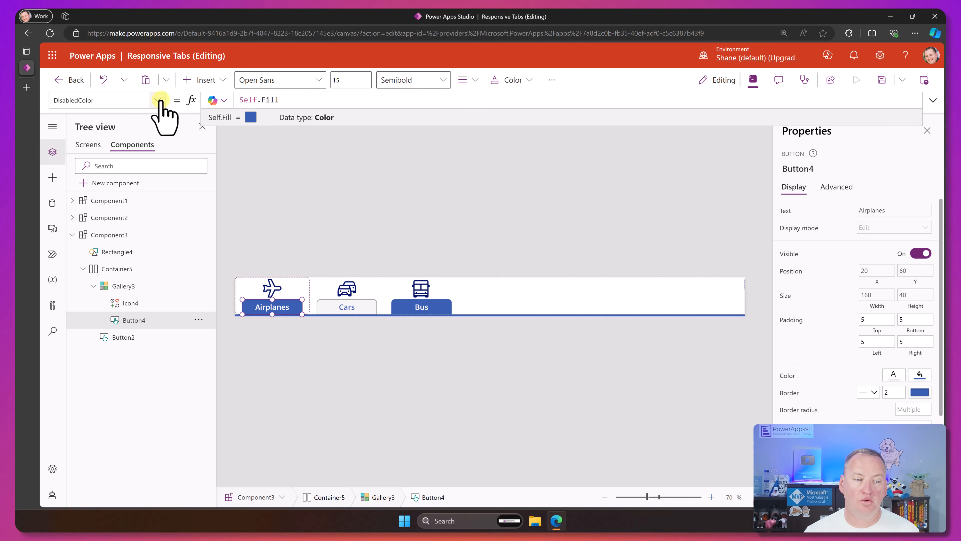
Set the DisabledFill property of Component3's tab button to Self.Color
{"action": "left_click", "coordinate": [157, 101]}
{"action": "left_click", "coordinate": [92, 292]}
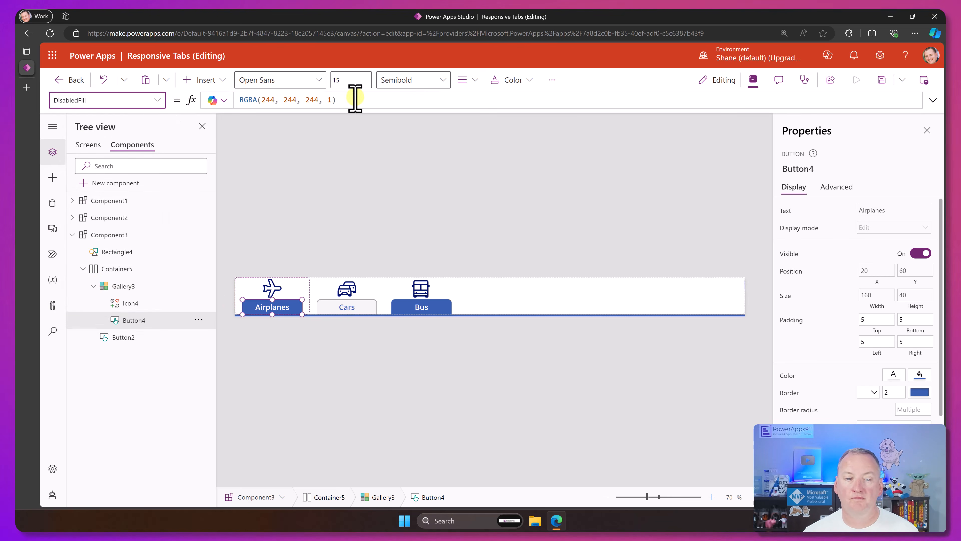
{"action": "left_click_drag", "start_coordinate": [335, 100], "coordinate": [253, 100]}
{"action": "type", "text": "Self.Color"}
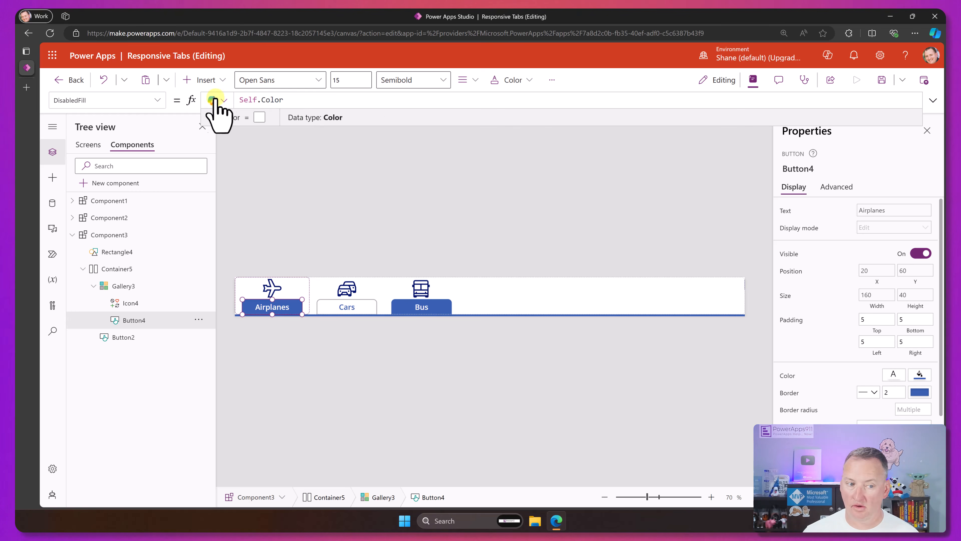
Set the DisabledBorderColor property of Component3's tab button to Self.Fill
{"action": "left_click", "coordinate": [157, 100]}
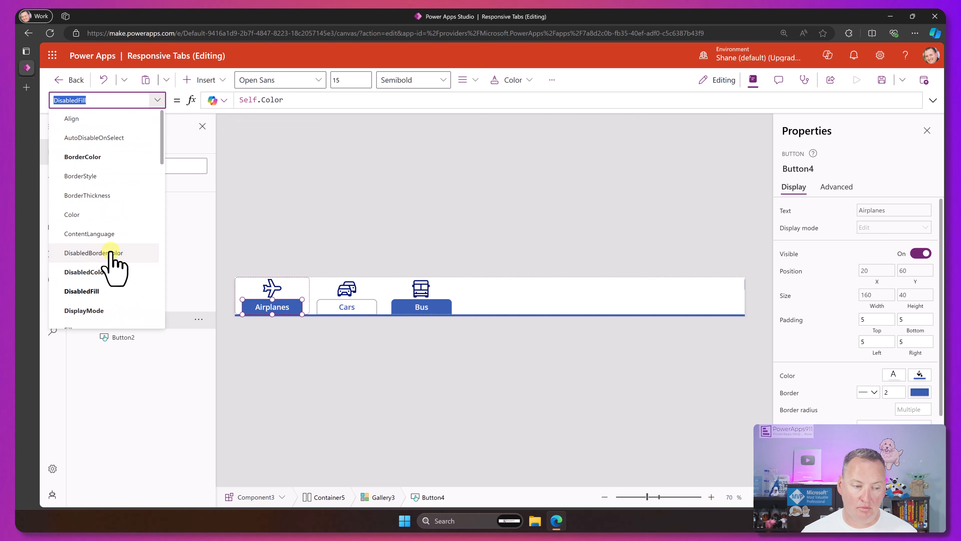
{"action": "left_click", "coordinate": [112, 253]}
{"action": "left_click_drag", "start_coordinate": [357, 97], "coordinate": [205, 93]}
{"action": "type", "text": "Self.Fill"}
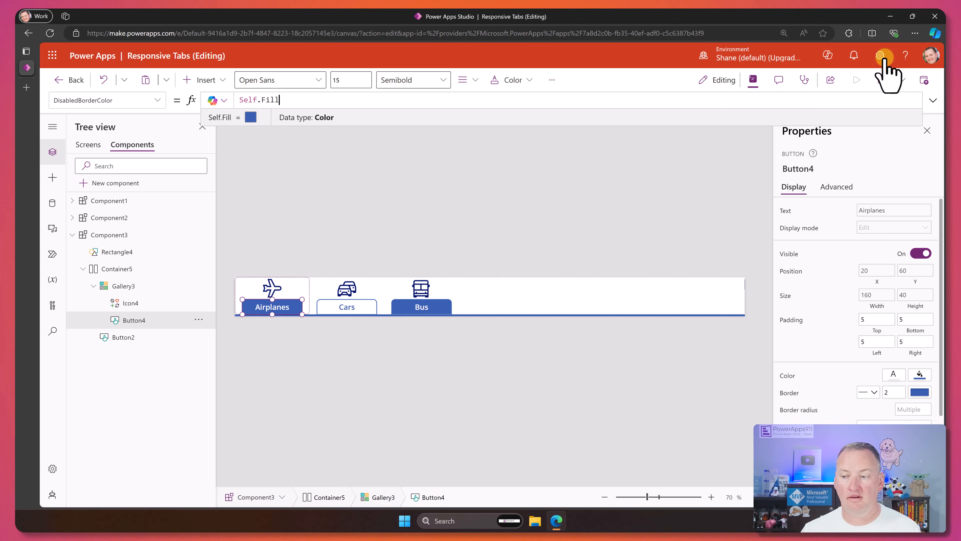
Select the Bus tab on Screen2 and preview the app in the phone layout to check the selected tab's look
{"action": "left_click", "coordinate": [92, 145]}
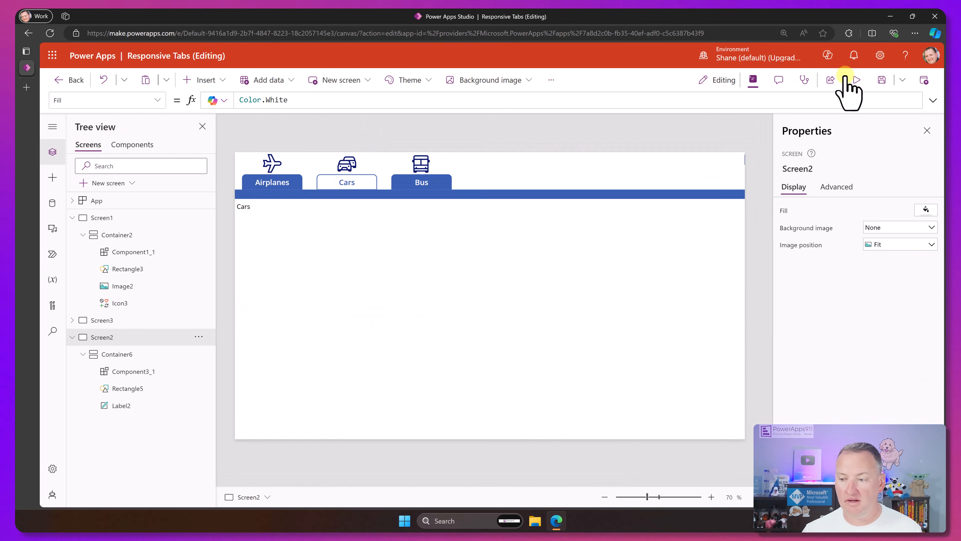
{"action": "left_click", "coordinate": [409, 177]}
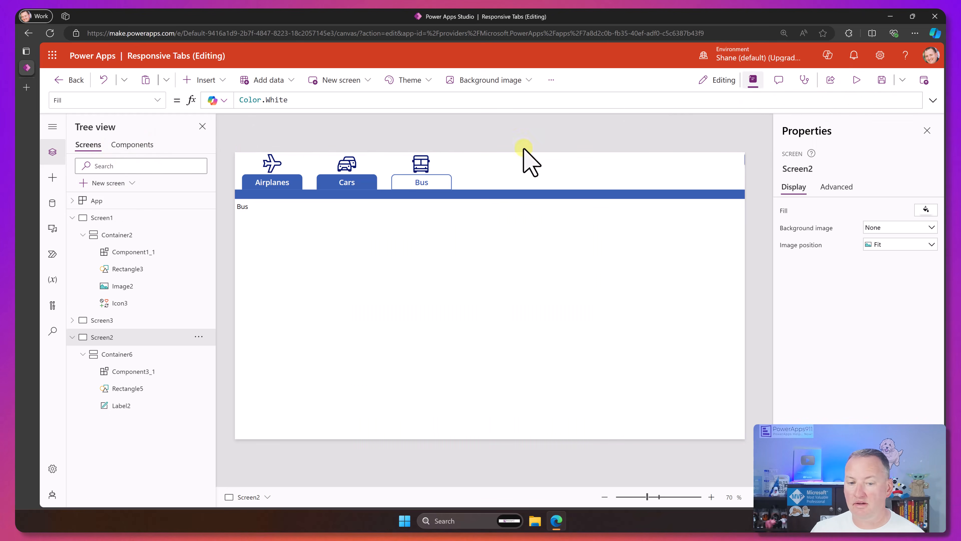
{"action": "left_click", "coordinate": [856, 80]}
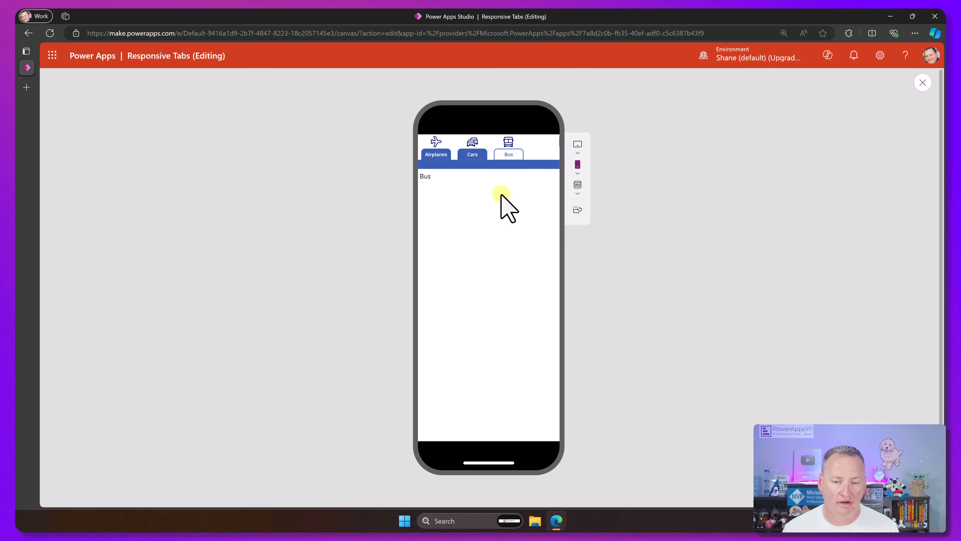
{"action": "left_click", "coordinate": [922, 83]}
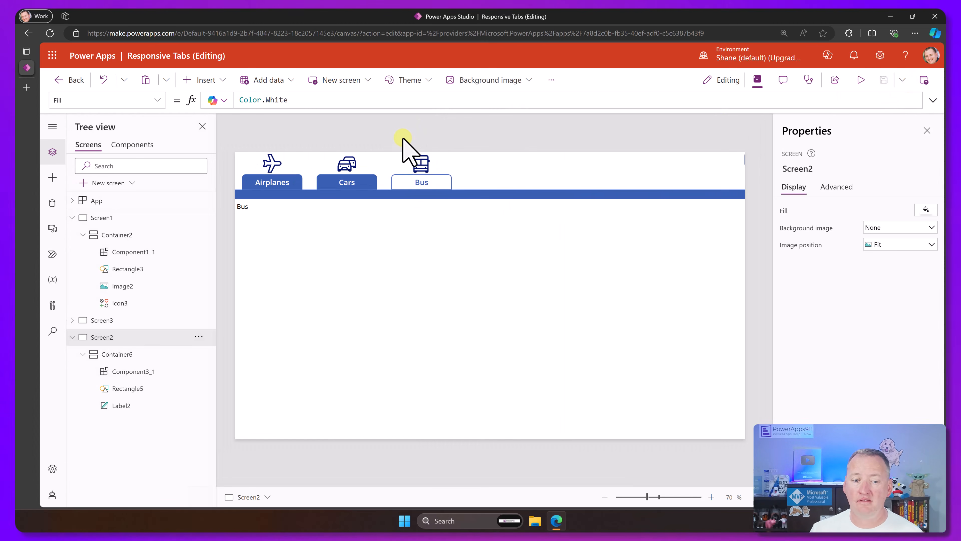
Insert an image into Container6 on Screen2, with its alignment set to stretch and flexible height turned on
{"action": "left_click", "coordinate": [270, 219]}
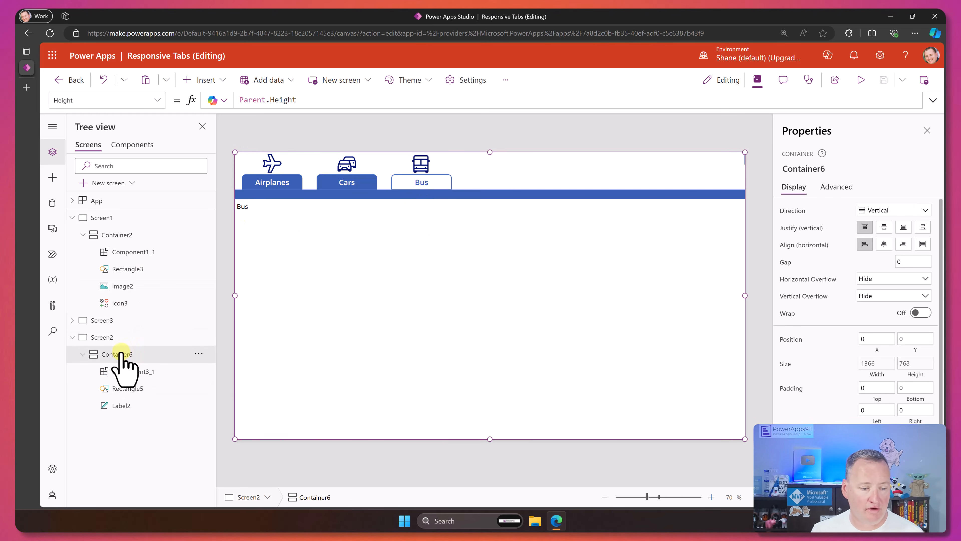
{"action": "left_click", "coordinate": [208, 80]}
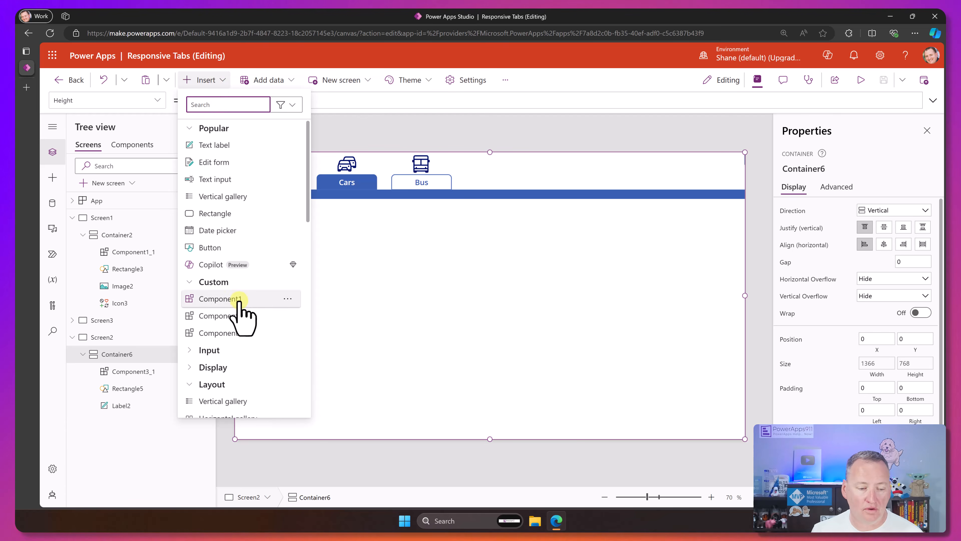
{"action": "scroll", "coordinate": [221, 311], "scroll_direction": "down", "scroll_amount": 3}
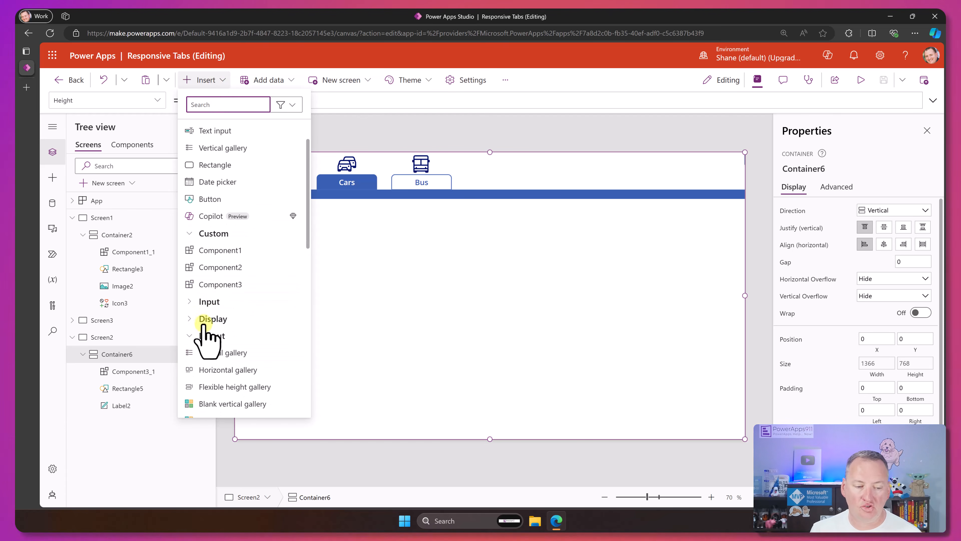
{"action": "left_click", "coordinate": [202, 336]}
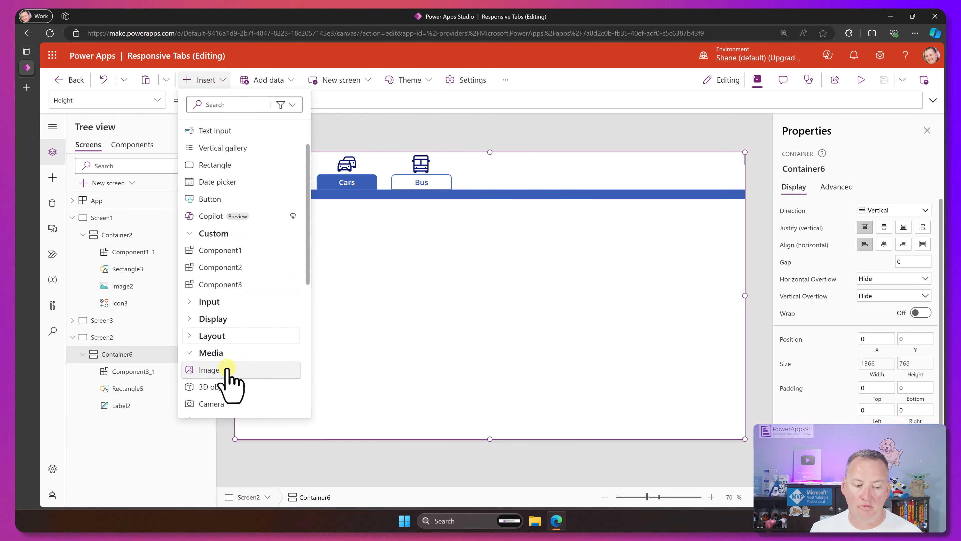
{"action": "scroll", "coordinate": [216, 373], "scroll_direction": "down", "scroll_amount": 2}
{"action": "left_click", "coordinate": [216, 331]}
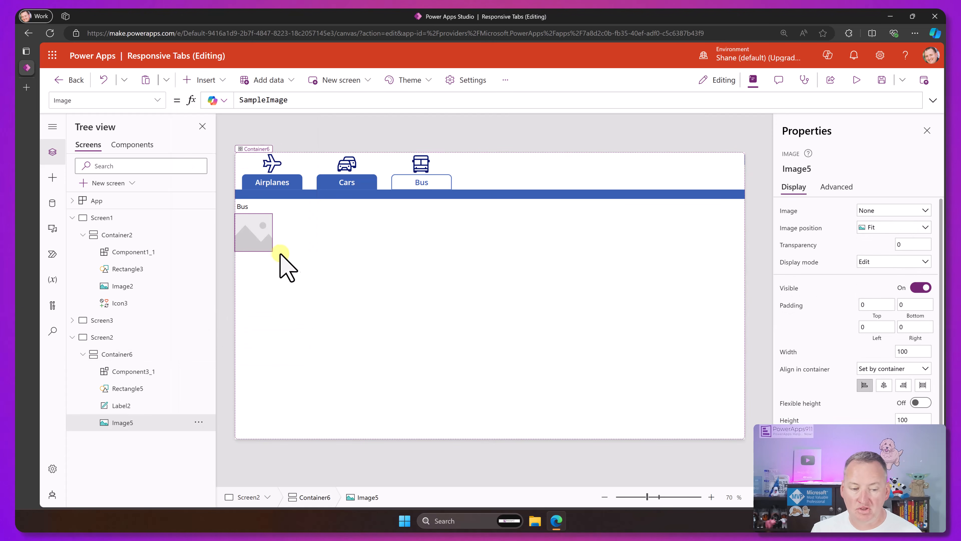
{"action": "left_click", "coordinate": [923, 385]}
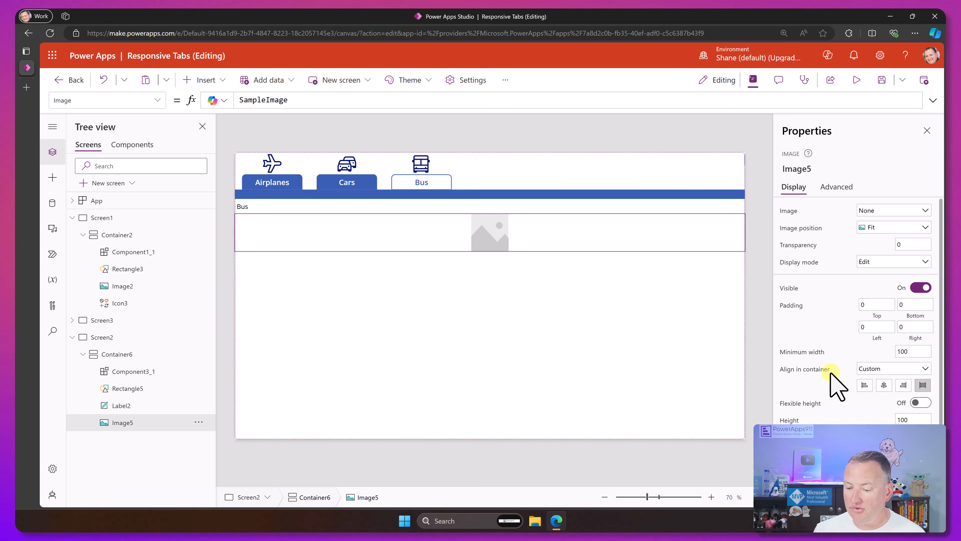
{"action": "left_click", "coordinate": [920, 403]}
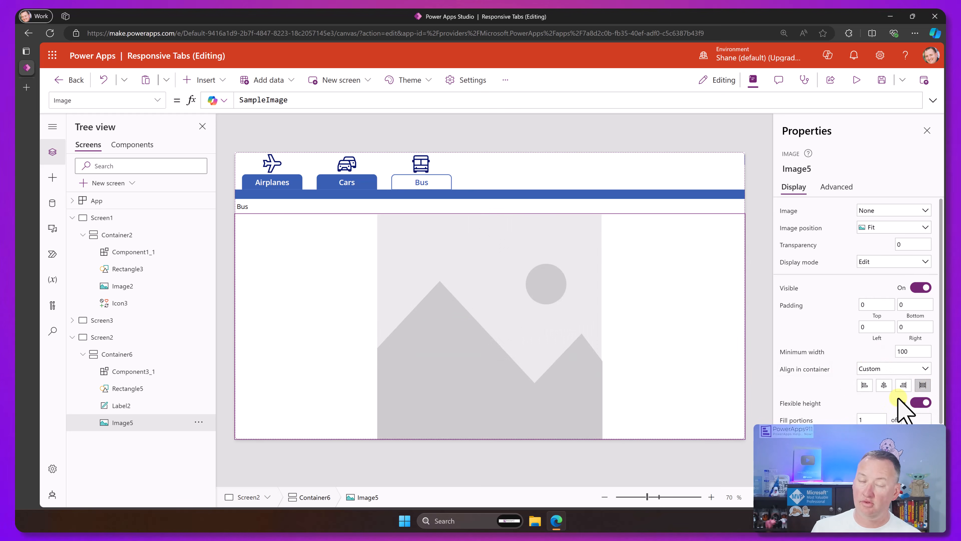
Set the new image's source to Buddy Driving and its image position to Fill
{"action": "left_click", "coordinate": [897, 211]}
{"action": "left_click", "coordinate": [893, 263]}
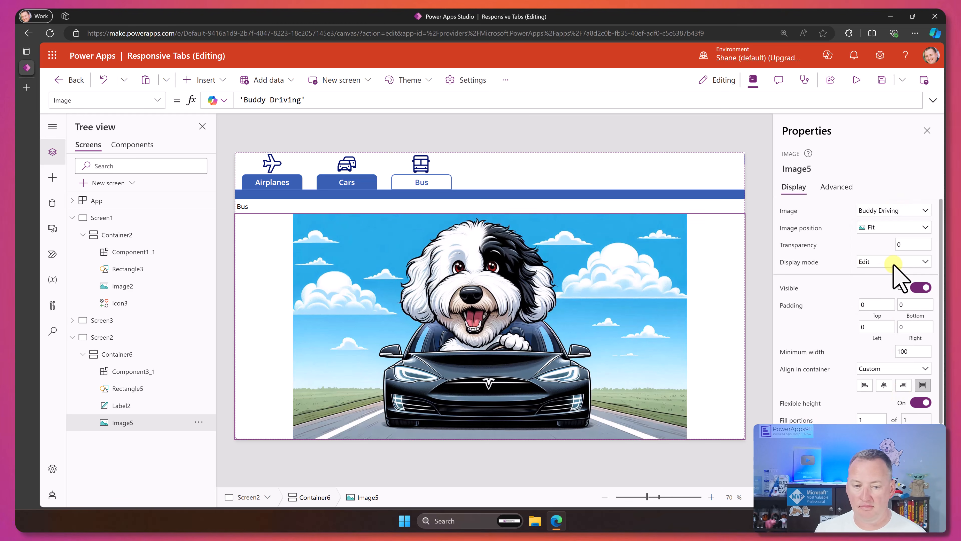
{"action": "left_click", "coordinate": [889, 228]}
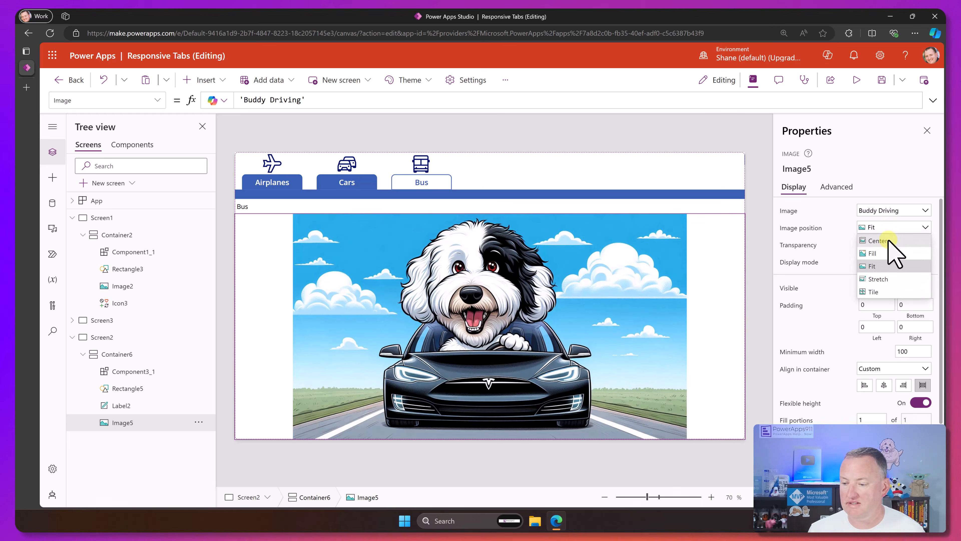
{"action": "left_click", "coordinate": [887, 251]}
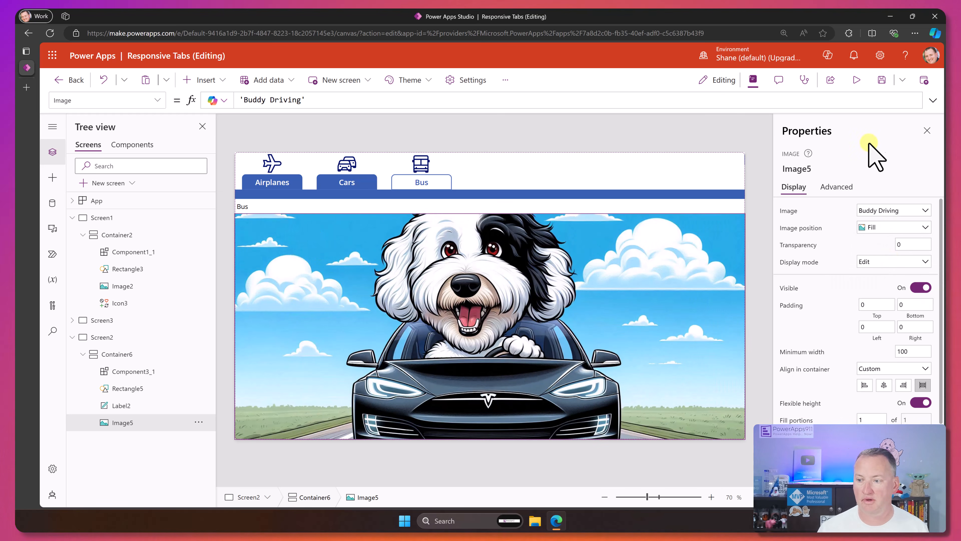
Preview Screen2 in phone portrait, phone landscape and tablet layouts while switching between the Airplanes, Cars and Bus tabs
{"action": "left_click", "coordinate": [856, 80]}
{"action": "left_click", "coordinate": [472, 155]}
{"action": "left_click", "coordinate": [435, 154]}
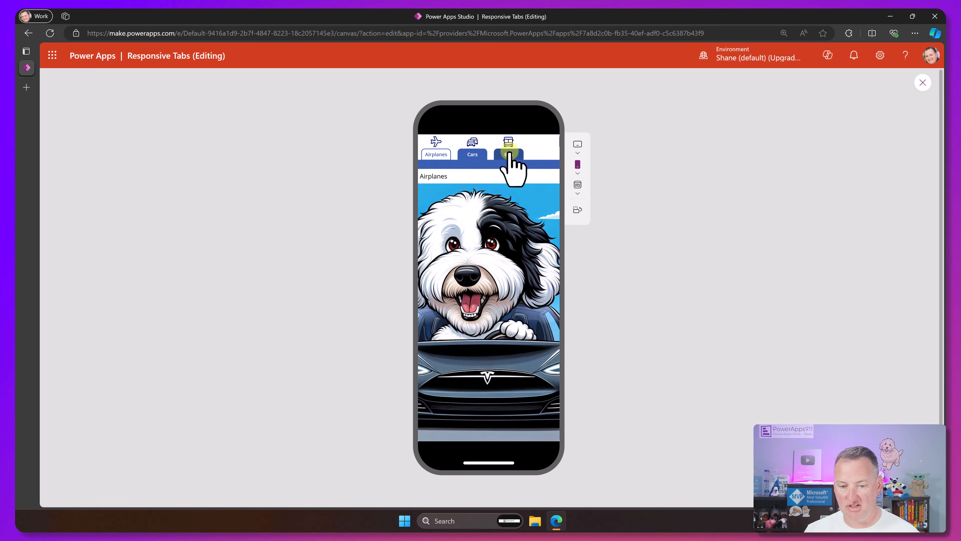
{"action": "left_click", "coordinate": [509, 153]}
{"action": "left_click", "coordinate": [578, 210]}
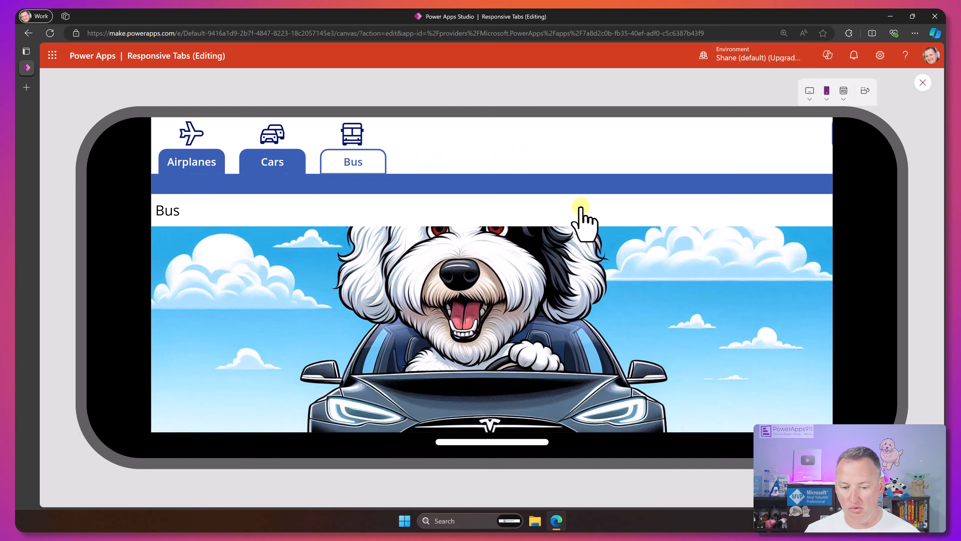
{"action": "left_click", "coordinate": [290, 162]}
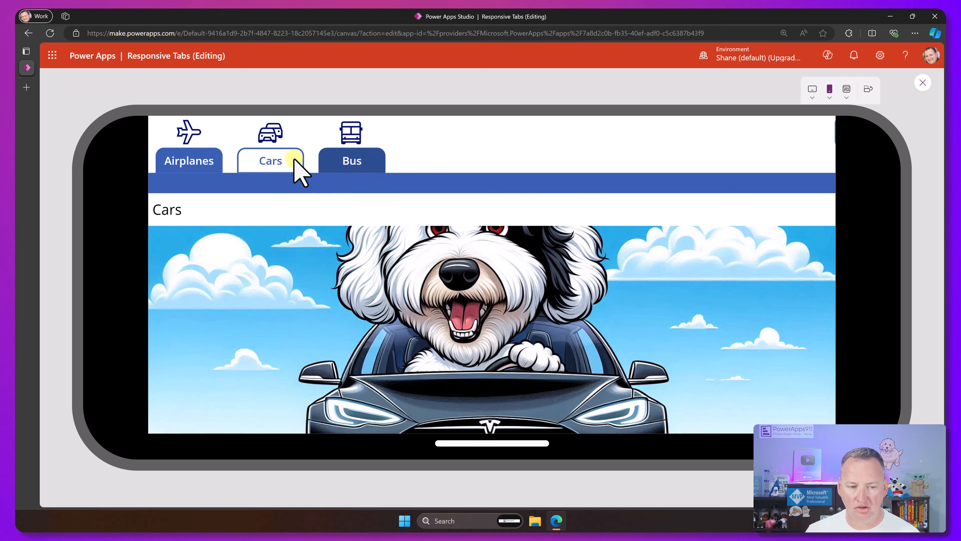
{"action": "left_click", "coordinate": [812, 90]}
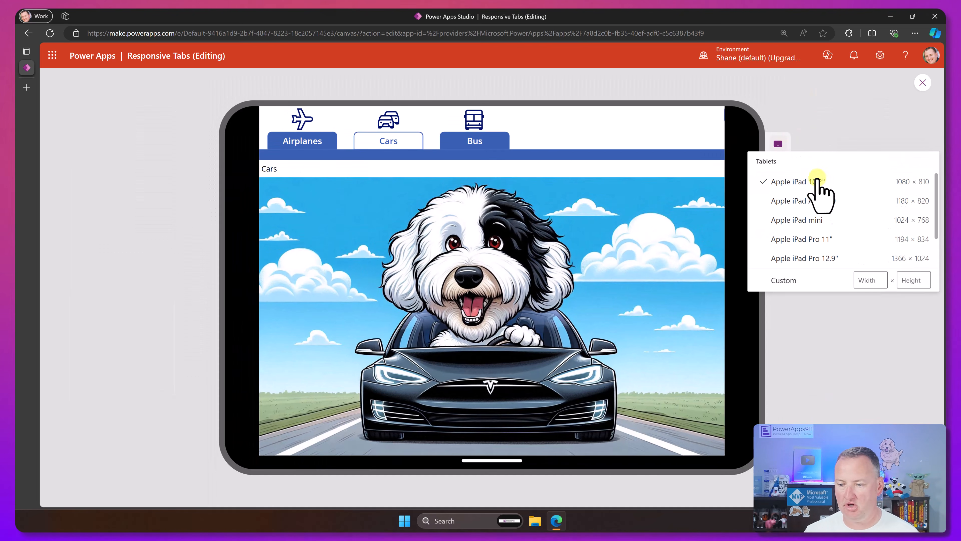
{"action": "right_click", "coordinate": [921, 83]}
{"action": "left_click", "coordinate": [921, 83]}
{"action": "left_click", "coordinate": [923, 81]}
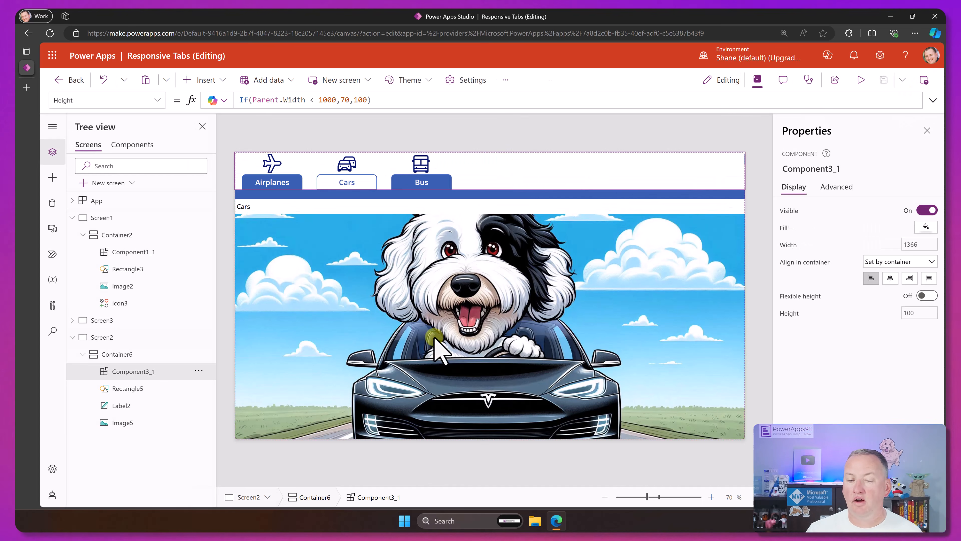
Begin a Switch on varATab in the Screen2 image's Image formula, with "Cars" as the match for 'Buddy Driving'
{"action": "left_click", "coordinate": [488, 329]}
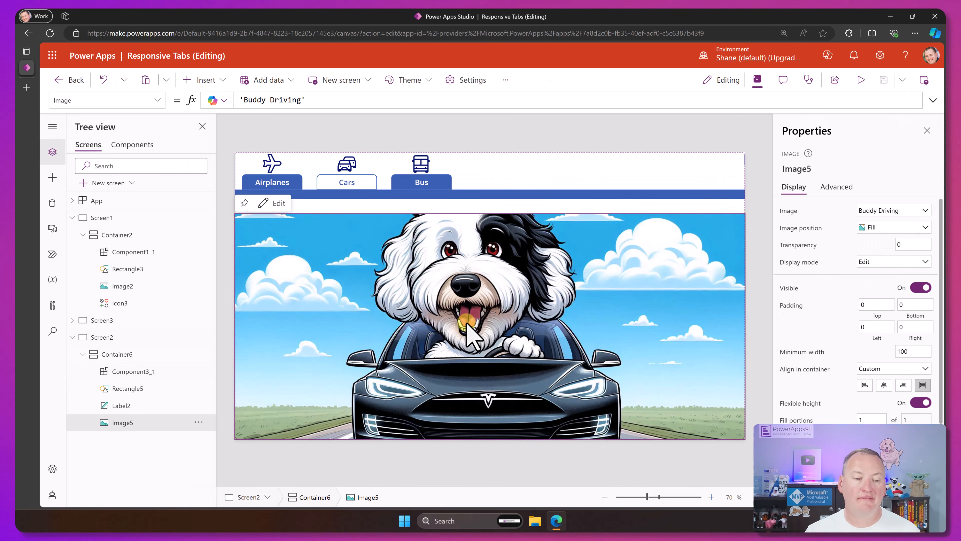
{"action": "left_click", "coordinate": [307, 100]}
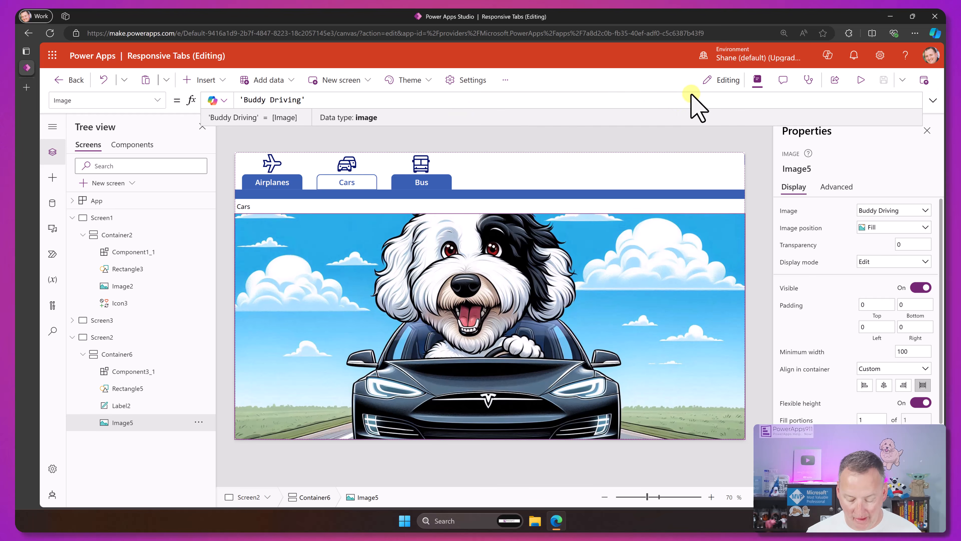
{"action": "type", "text": "Swit("}
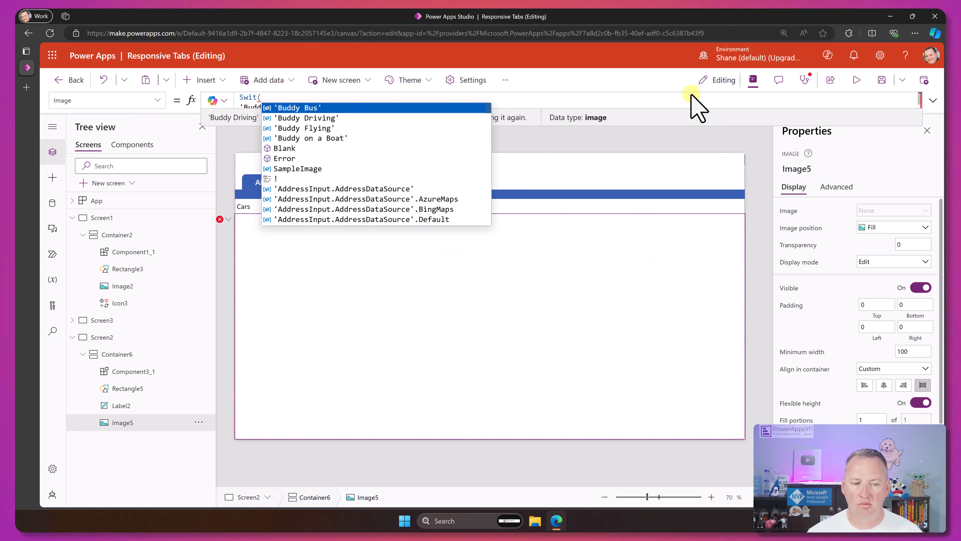
{"action": "key", "text": "BackSpace"}
{"action": "type", "text": "ch"}
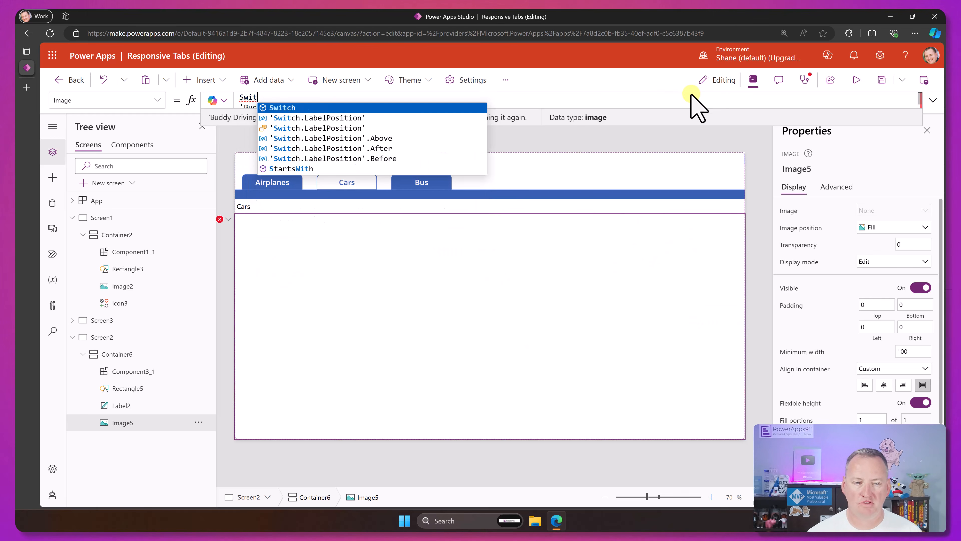
{"action": "type", "text": "("}
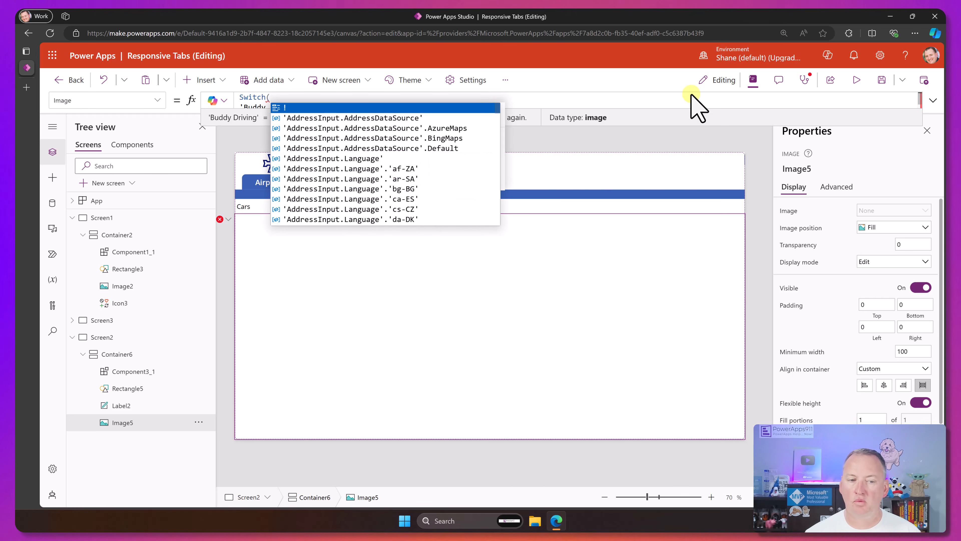
{"action": "type", "text": "varATab"}
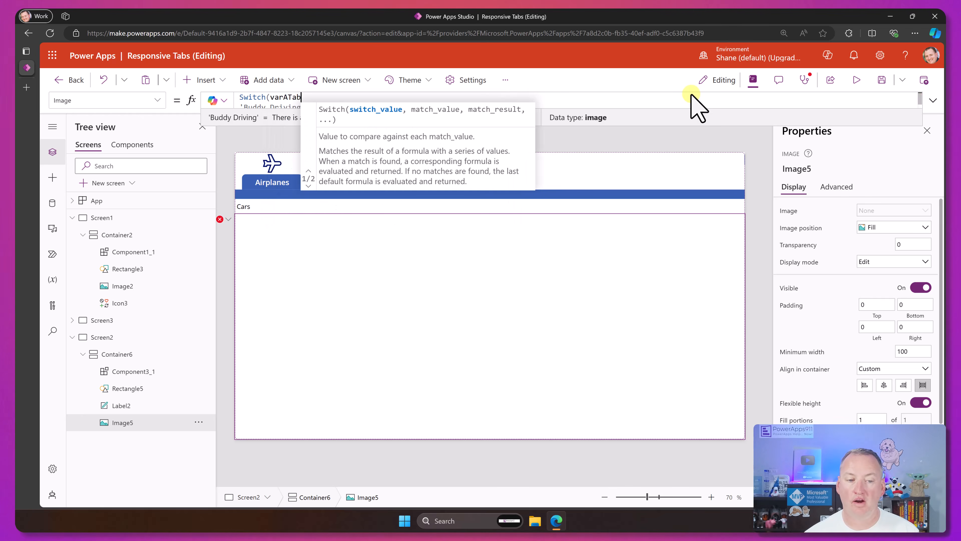
{"action": "type", "text": ","}
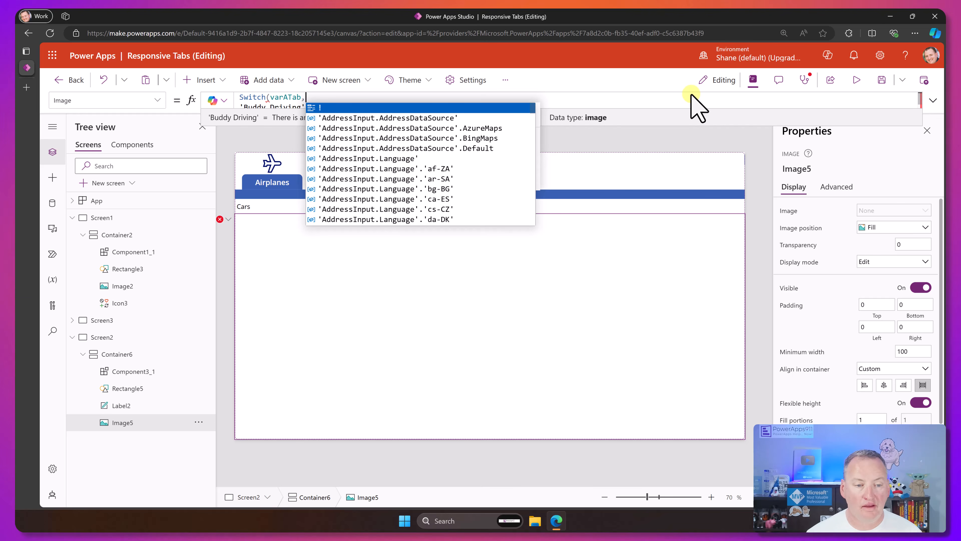
{"action": "type", "text": "\"Cars\""}
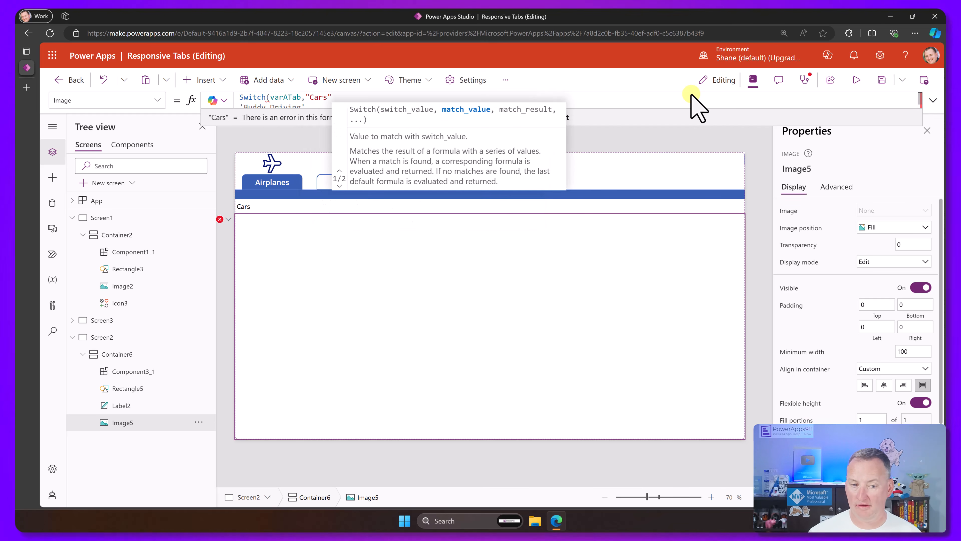
{"action": "type", "text": ","}
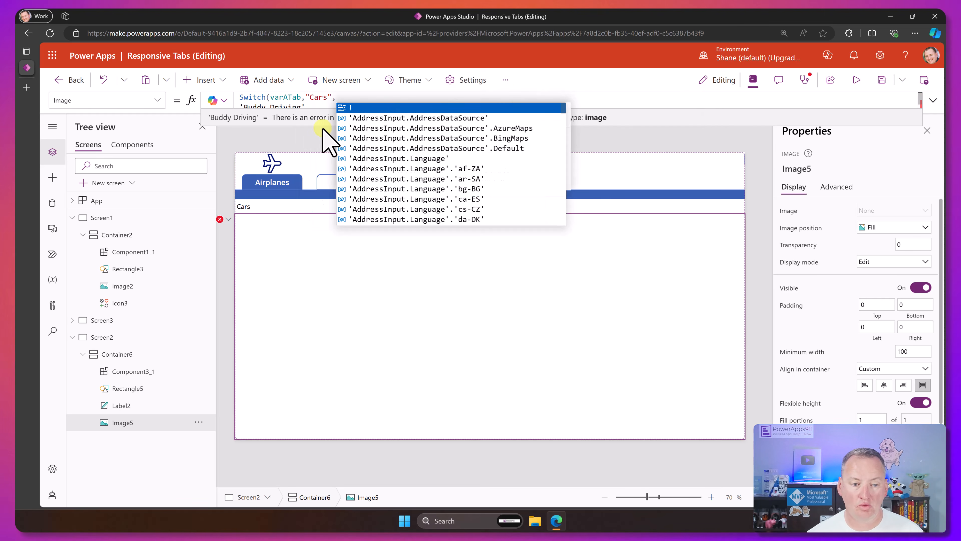
Enlarge the formula editing area and arrange "Cars",'Buddy Driving' together on its own line beneath the Switch opening
{"action": "left_click_drag", "start_coordinate": [321, 127], "coordinate": [326, 162]}
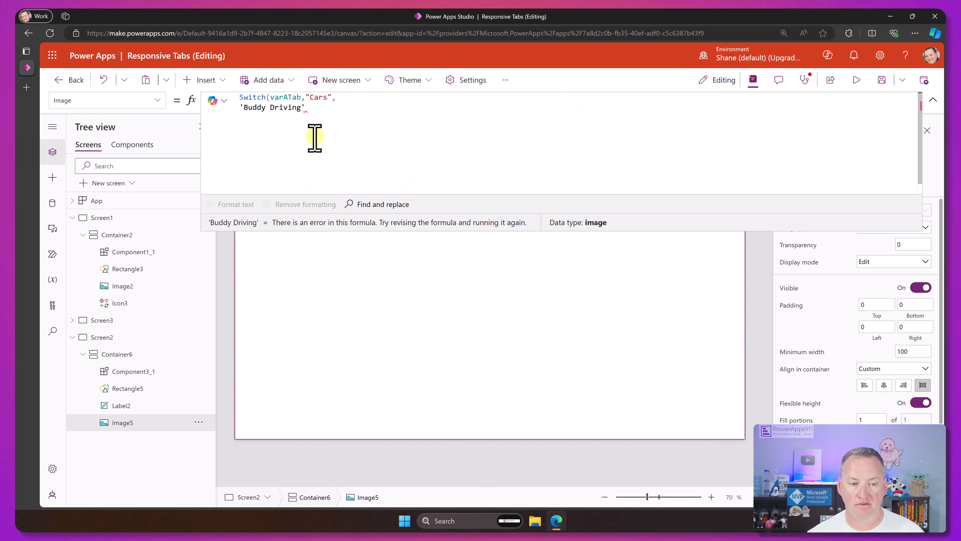
{"action": "left_click", "coordinate": [334, 113]}
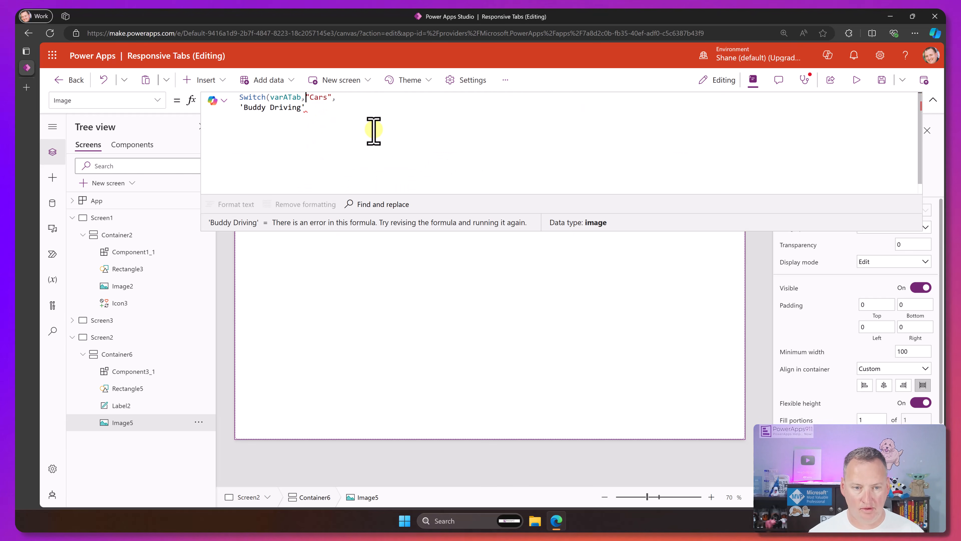
{"action": "key", "text": "Down"}
{"action": "key", "text": "BackSpace"}
{"action": "key", "text": "End"}
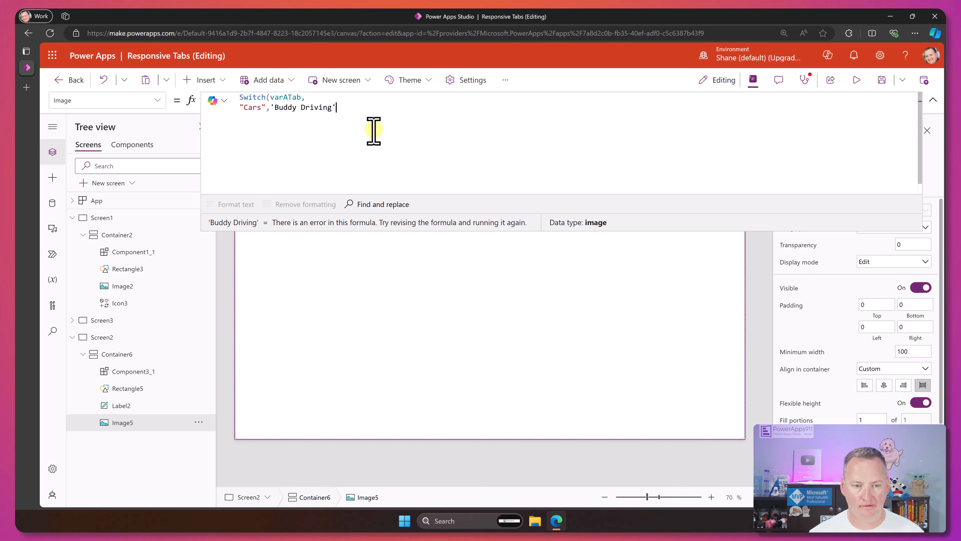
Add a "Bus" case returning 'Buddy Bus' on a new line of the Switch formula
{"action": "type", "text": ","}
{"action": "key", "text": "shift+Return"}
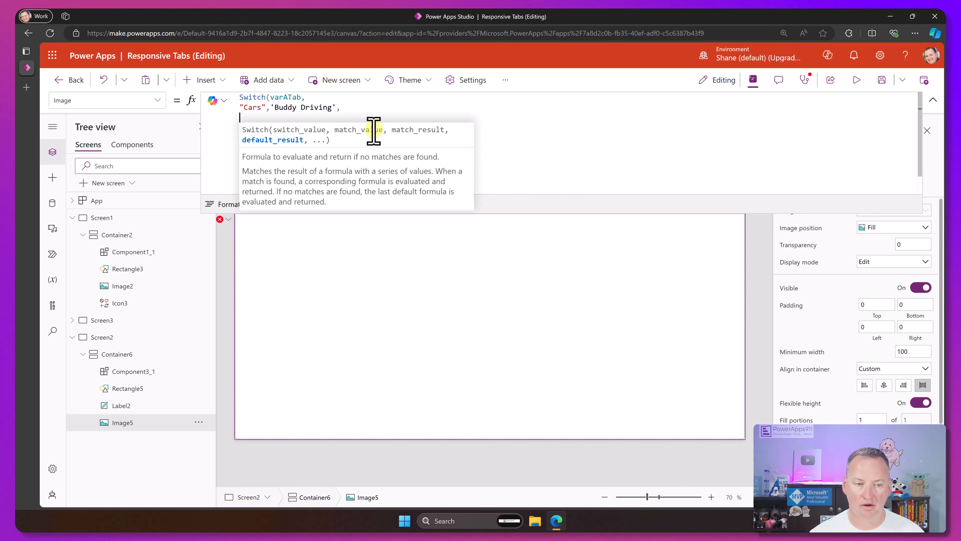
{"action": "type", "text": "\"Bus"}
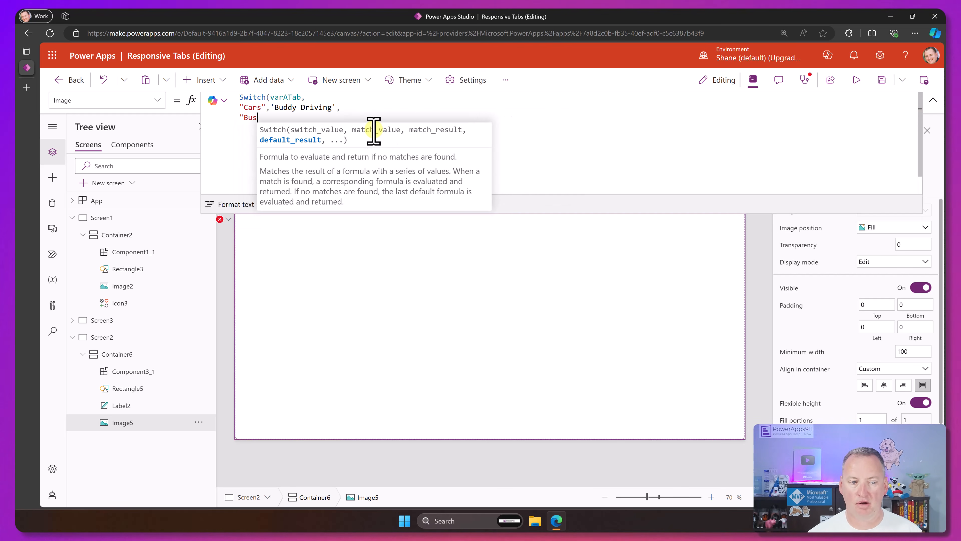
{"action": "type", "text": "\", "}
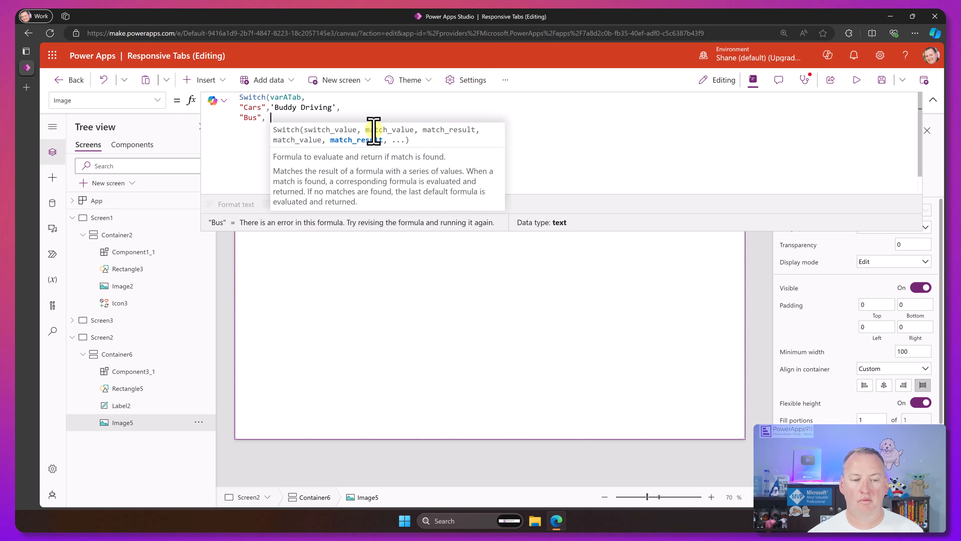
{"action": "type", "text": "bud"}
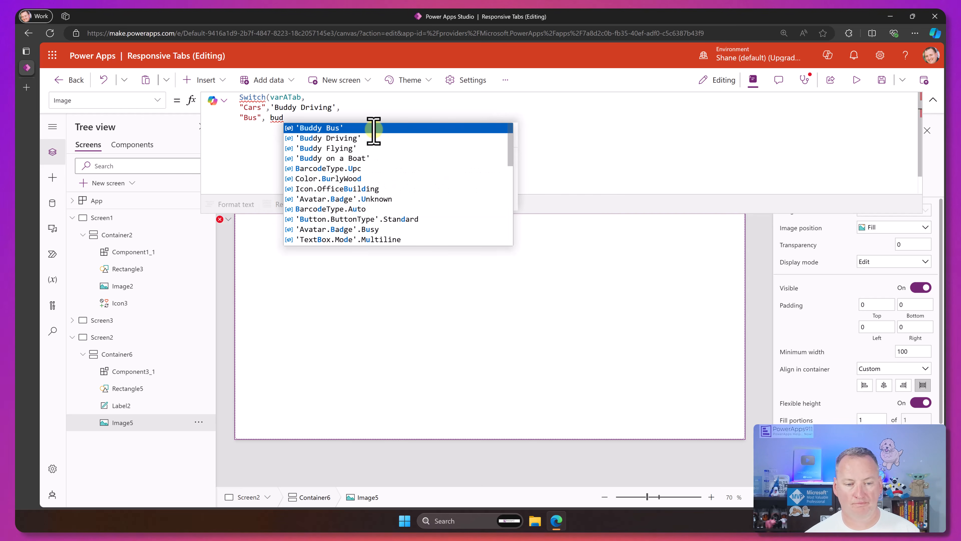
{"action": "key", "text": "Tab"}
Add an "Airplane" case returning 'Buddy Flying' on a new line and close the Switch formula
{"action": "type", "text": ","}
{"action": "key", "text": "shift+Return"}
{"action": "type", "text": "\"A"}
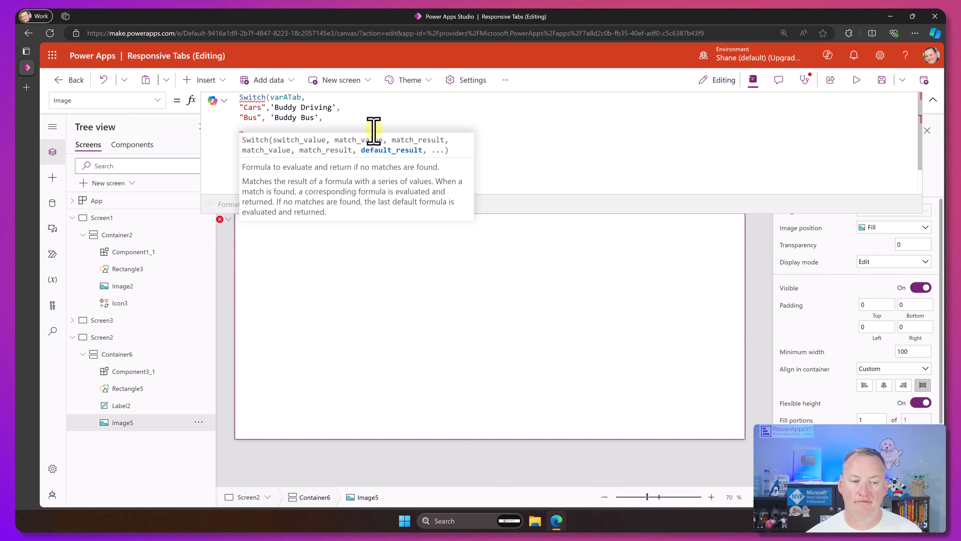
{"action": "type", "text": "irplane\", 'Buddy Flying')"}
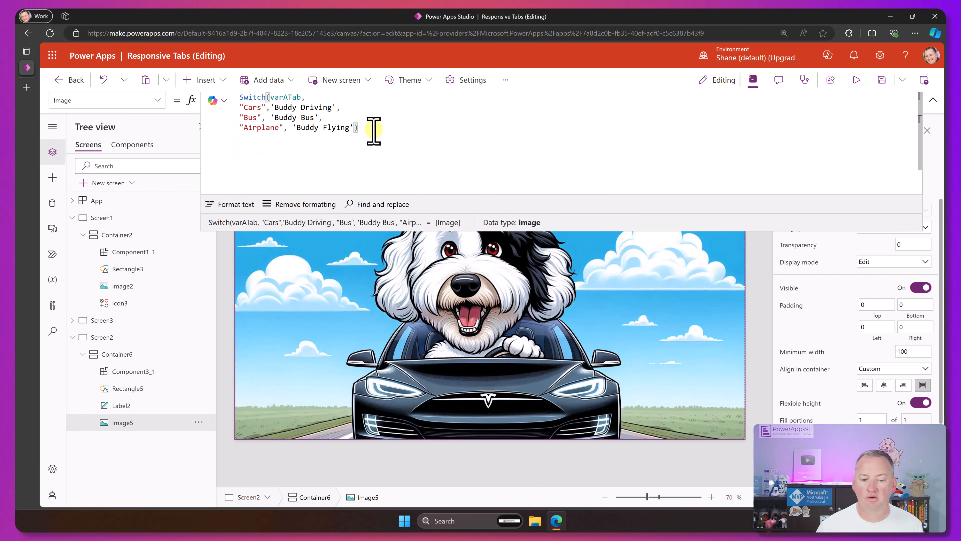
{"action": "left_click", "coordinate": [223, 101]}
Preview Screen2 and switch to the Bus and Airplanes tabs to check the image shown for each
{"action": "left_click", "coordinate": [856, 80]}
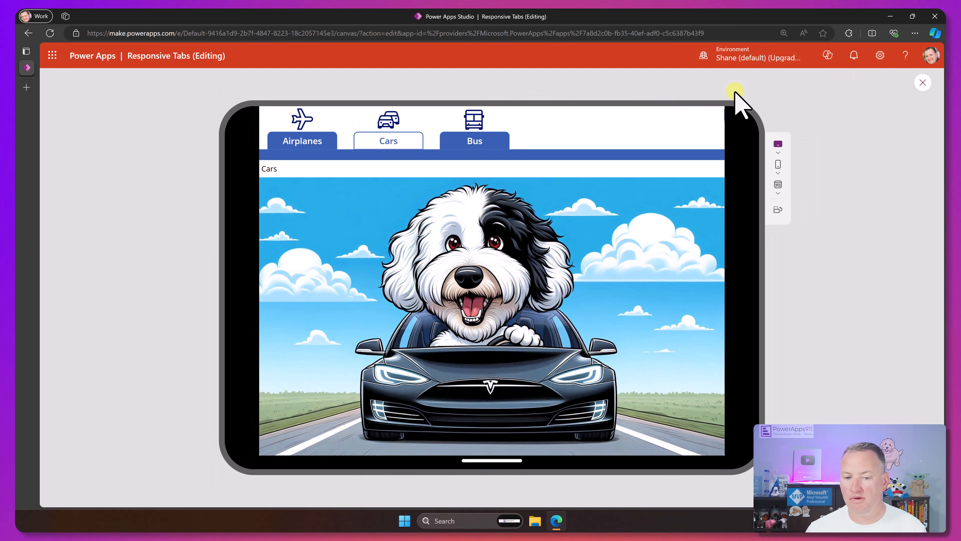
{"action": "left_click", "coordinate": [479, 141]}
{"action": "left_click", "coordinate": [306, 141]}
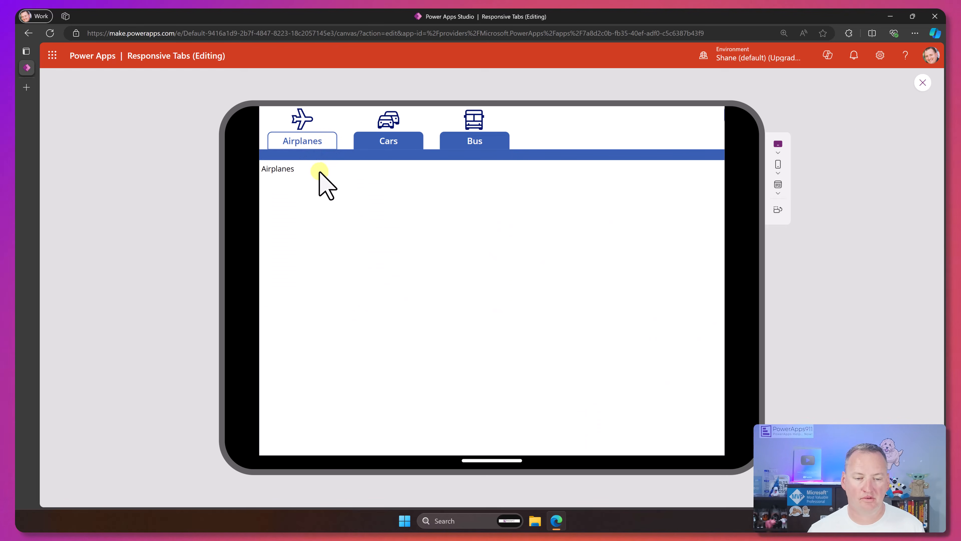
{"action": "left_click", "coordinate": [921, 84]}
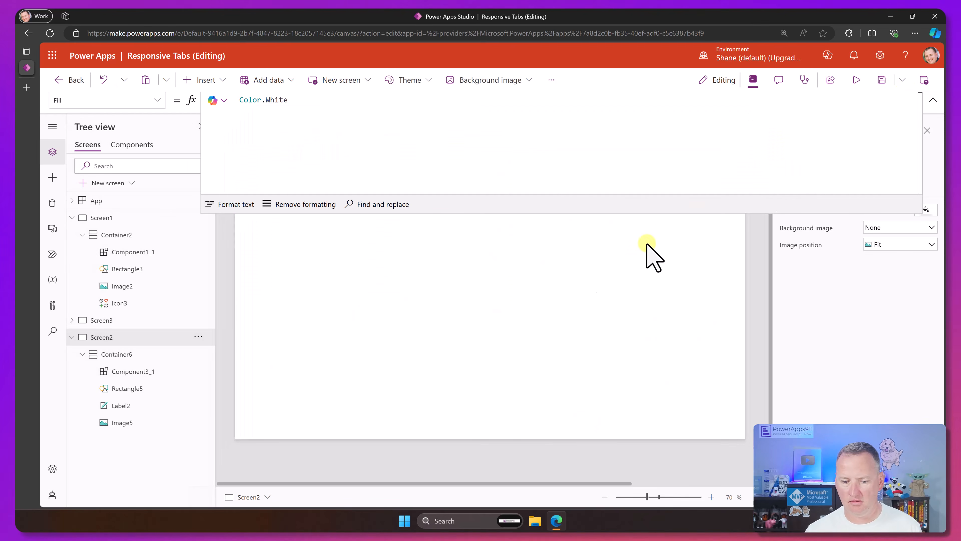
Correct the image's Switch case from "Airplane" to "Airplanes" and shrink the formula editing area
{"action": "left_click", "coordinate": [487, 294]}
{"action": "left_click", "coordinate": [277, 130]}
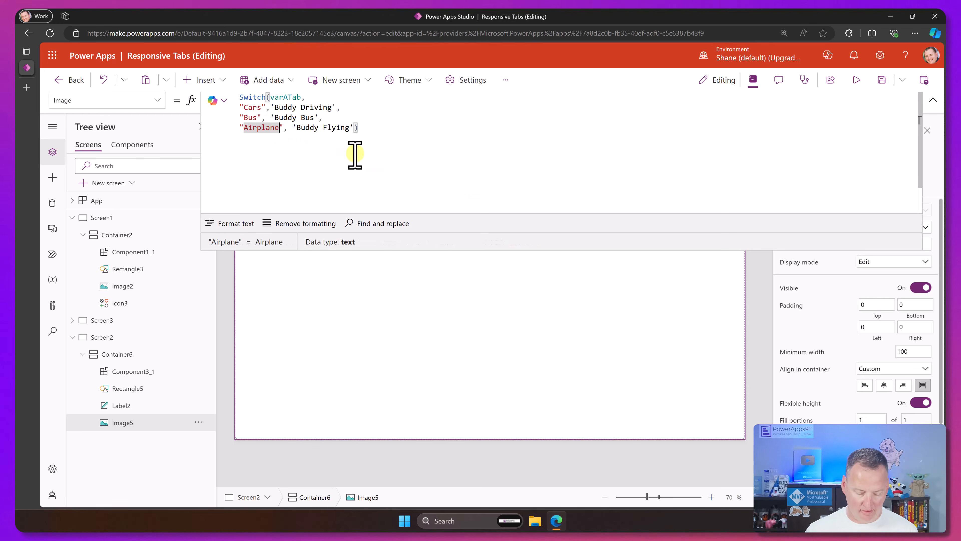
{"action": "type", "text": "s"}
{"action": "left_click_drag", "start_coordinate": [650, 251], "coordinate": [626, 149]}
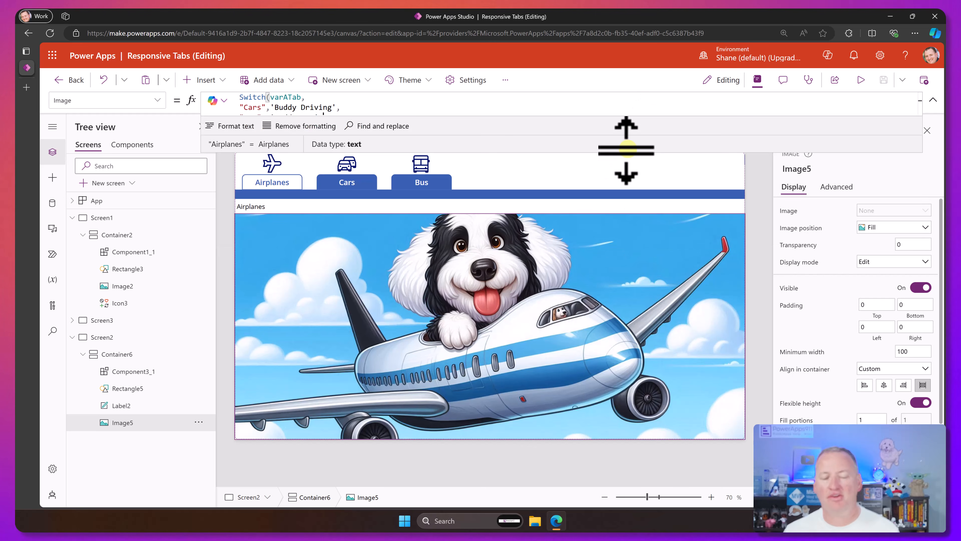